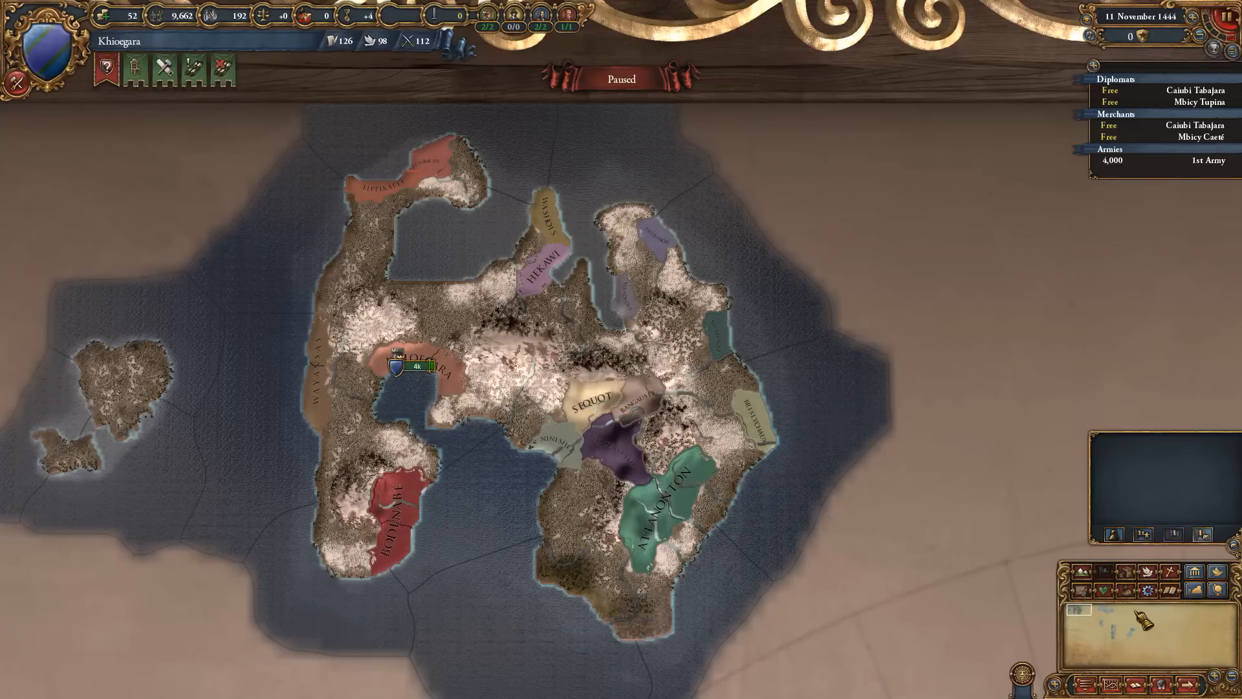
# - Inspect the Toluwah province and the surrounding lands on the game map
pyautogui.scroll(3, 447, 427)
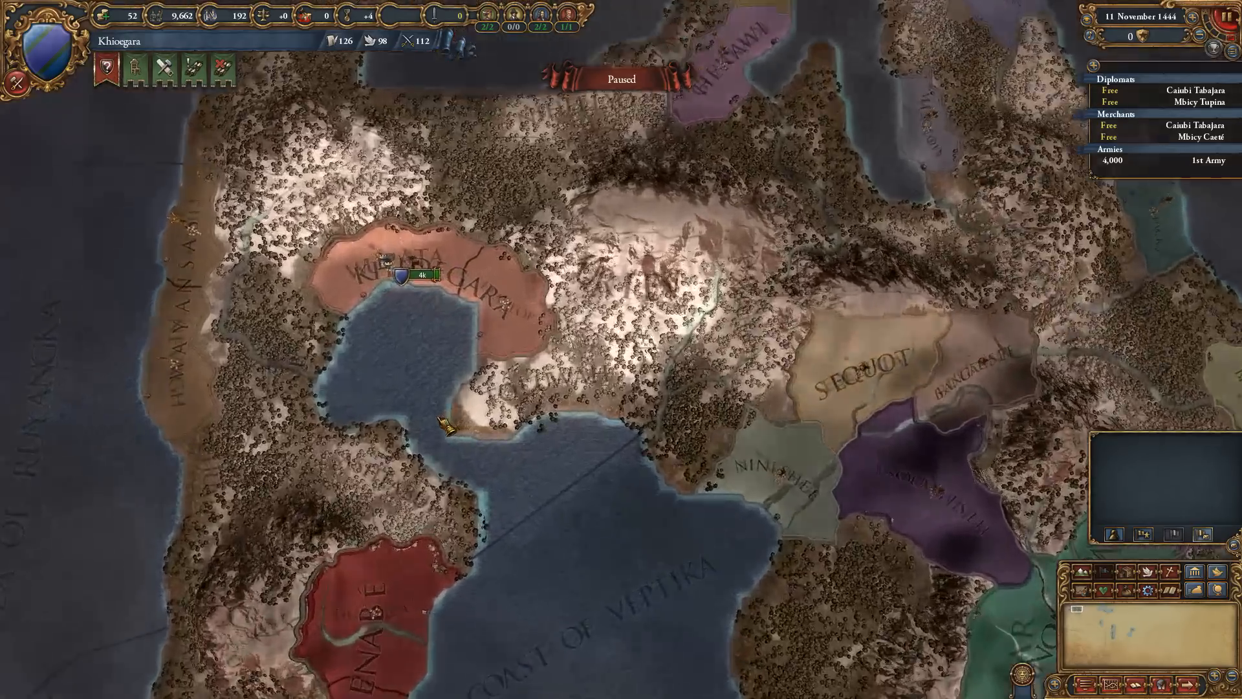
pyautogui.scroll(2, 446, 427)
pyautogui.click(447, 427)
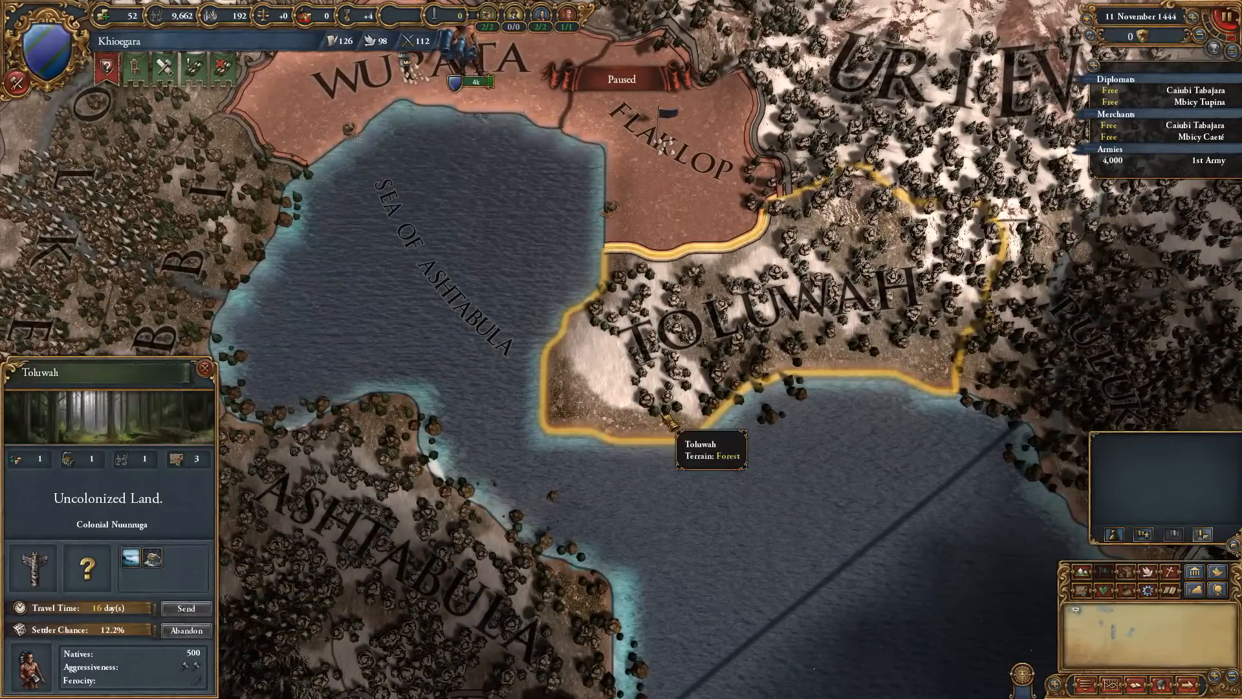
pyautogui.click(523, 530)
pyautogui.scroll(-6, 647, 527)
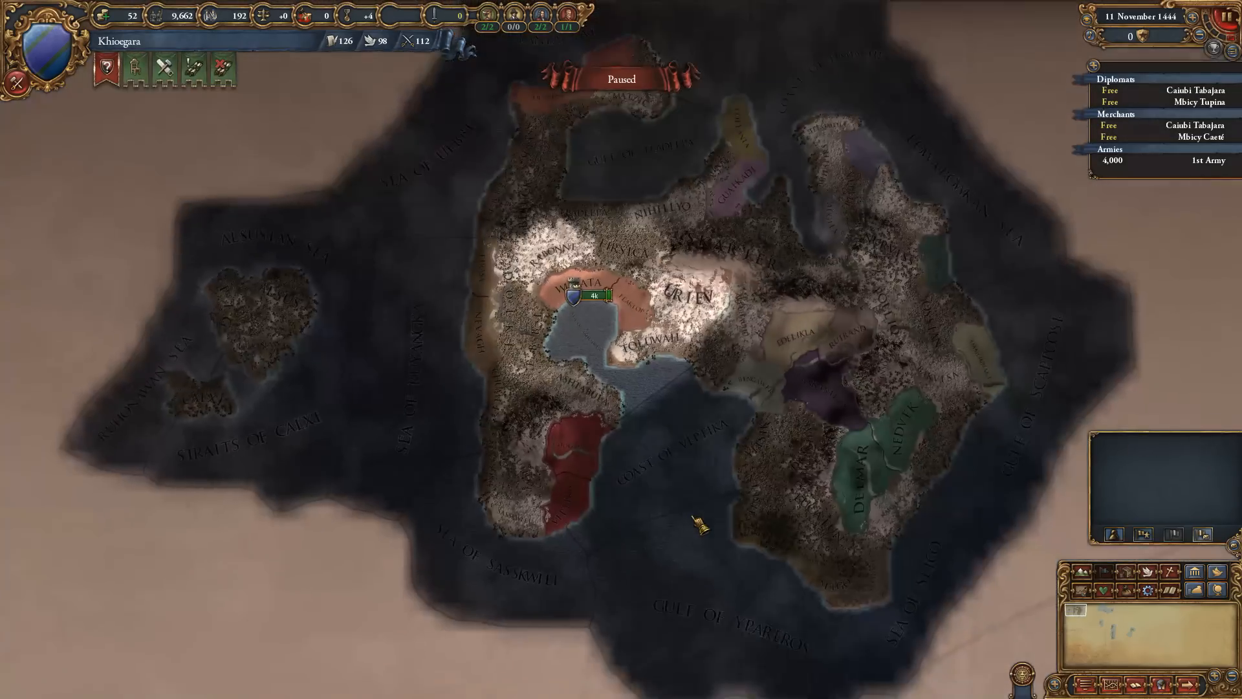
# - Switch to my_new_tile.txt in Notepad++ and examine the strait block with its from, to and through entries
pyautogui.hotkey('alt', 'Tab')
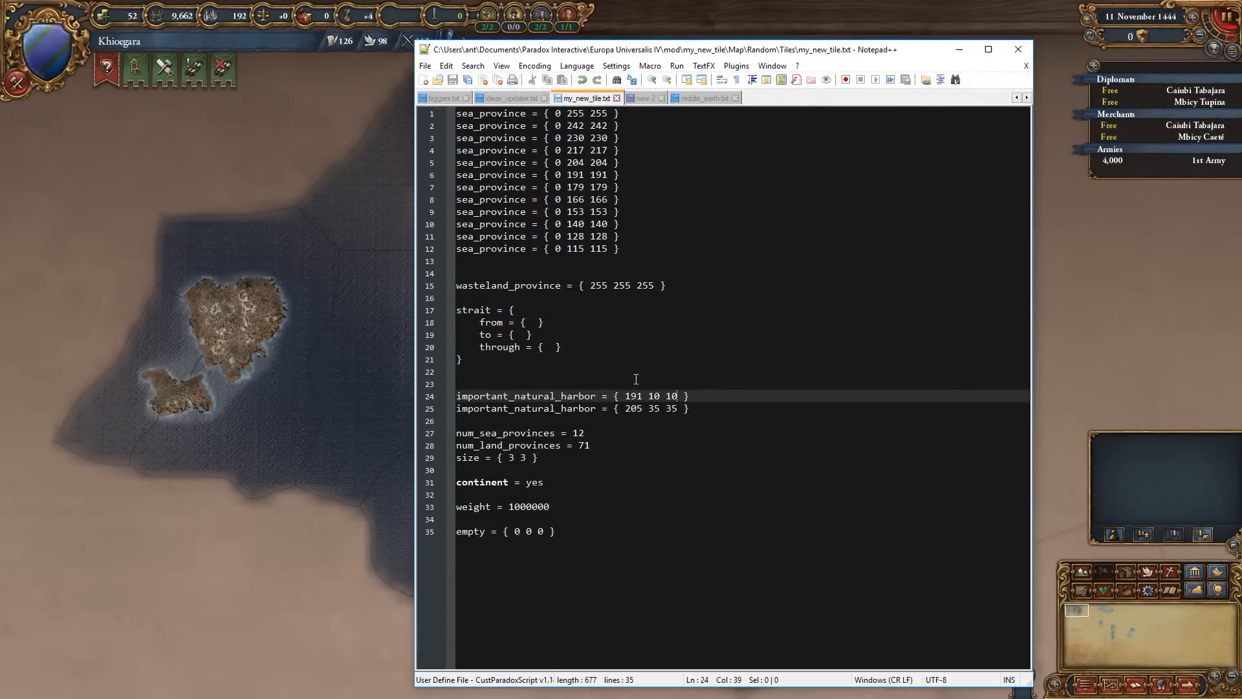
pyautogui.moveTo(482, 371); pyautogui.dragTo(455, 312)
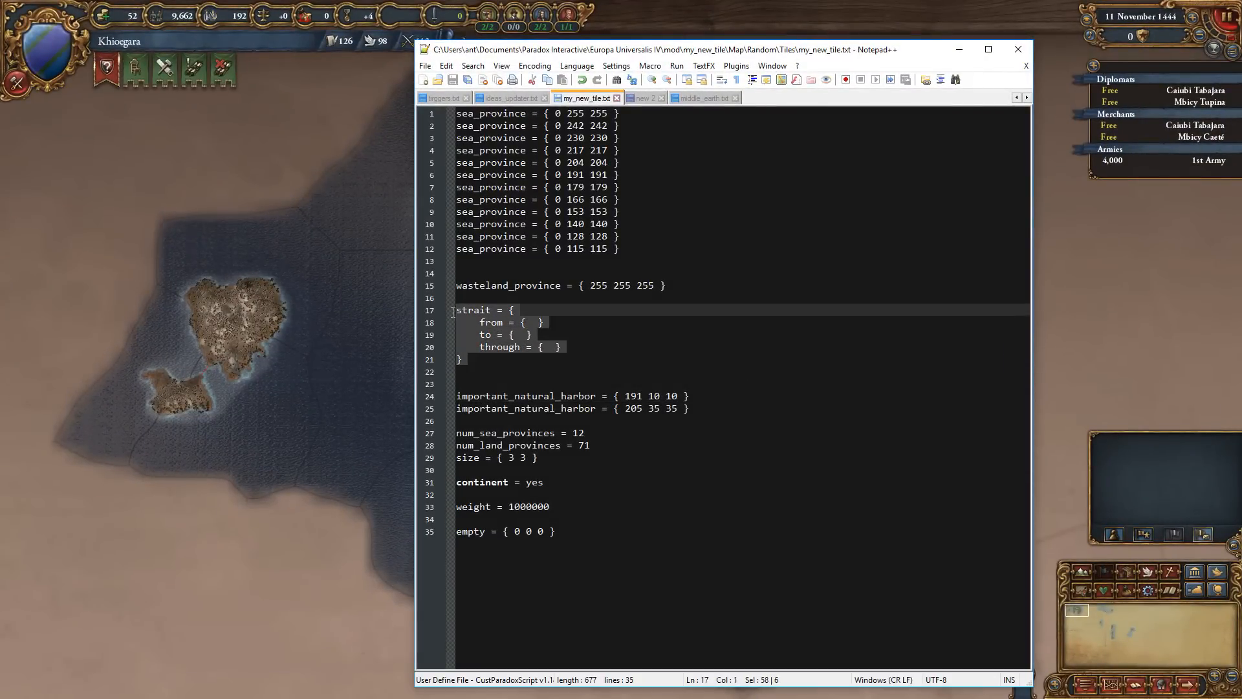
pyautogui.click(480, 347)
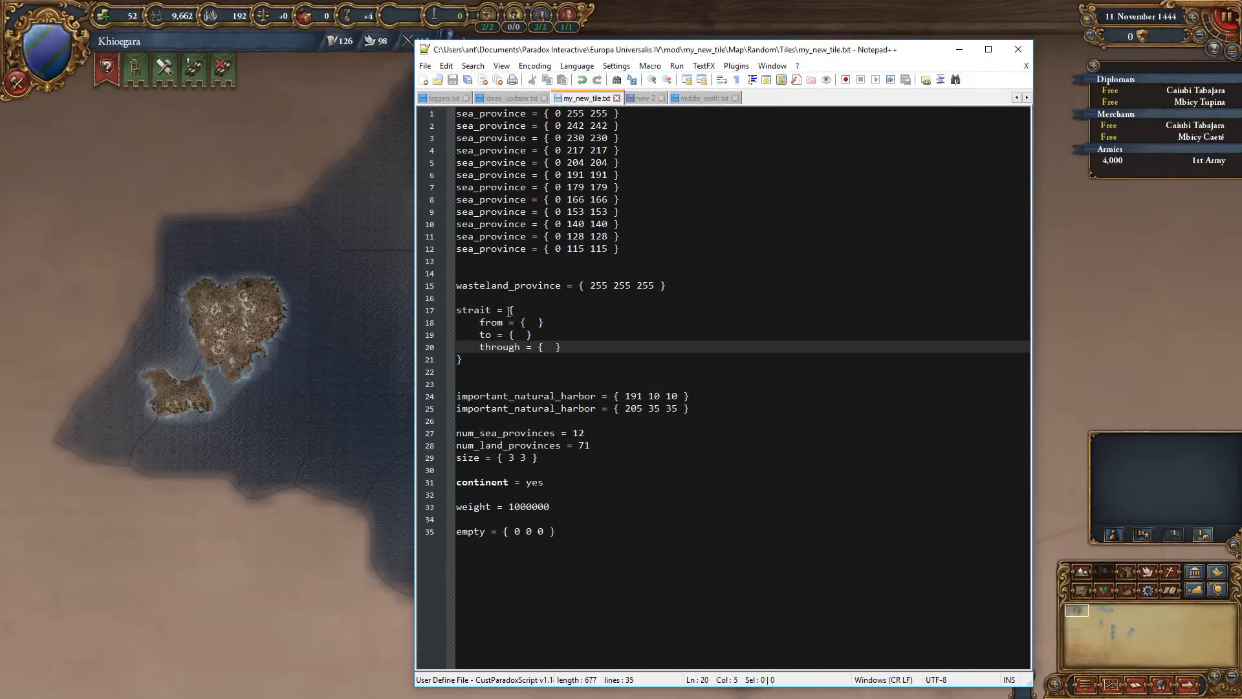
pyautogui.click(491, 371)
pyautogui.click(541, 306)
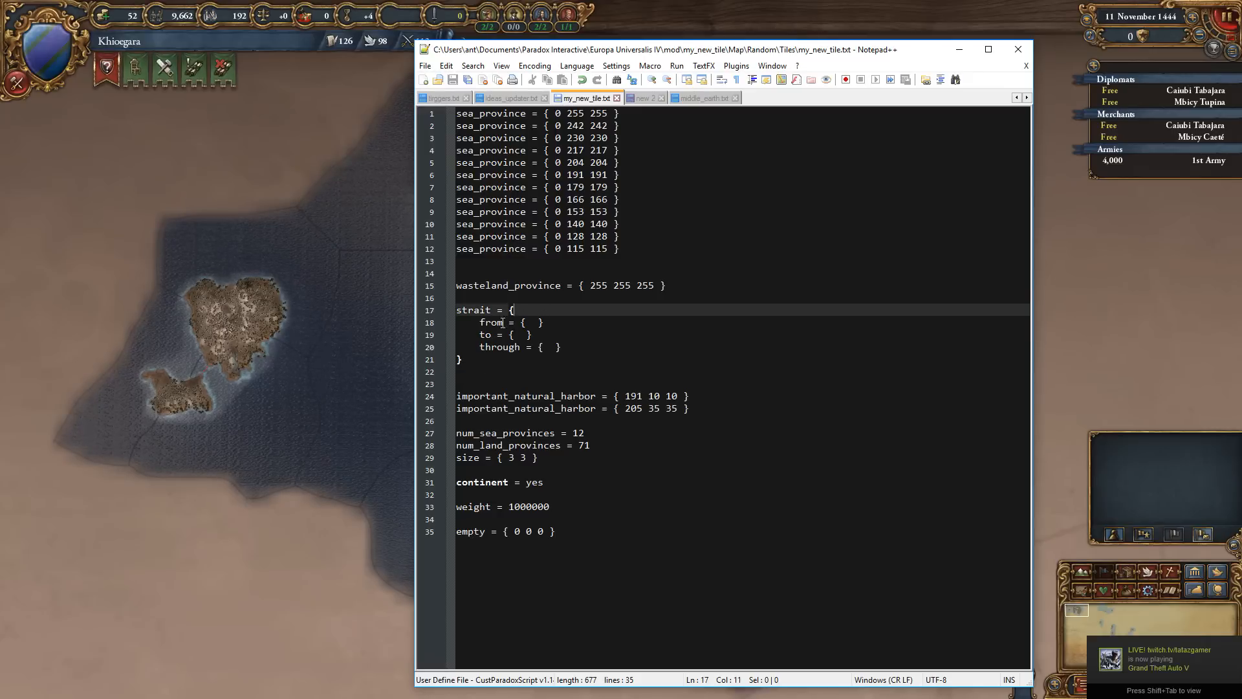
pyautogui.moveTo(480, 322); pyautogui.dragTo(550, 323)
pyautogui.click(530, 322)
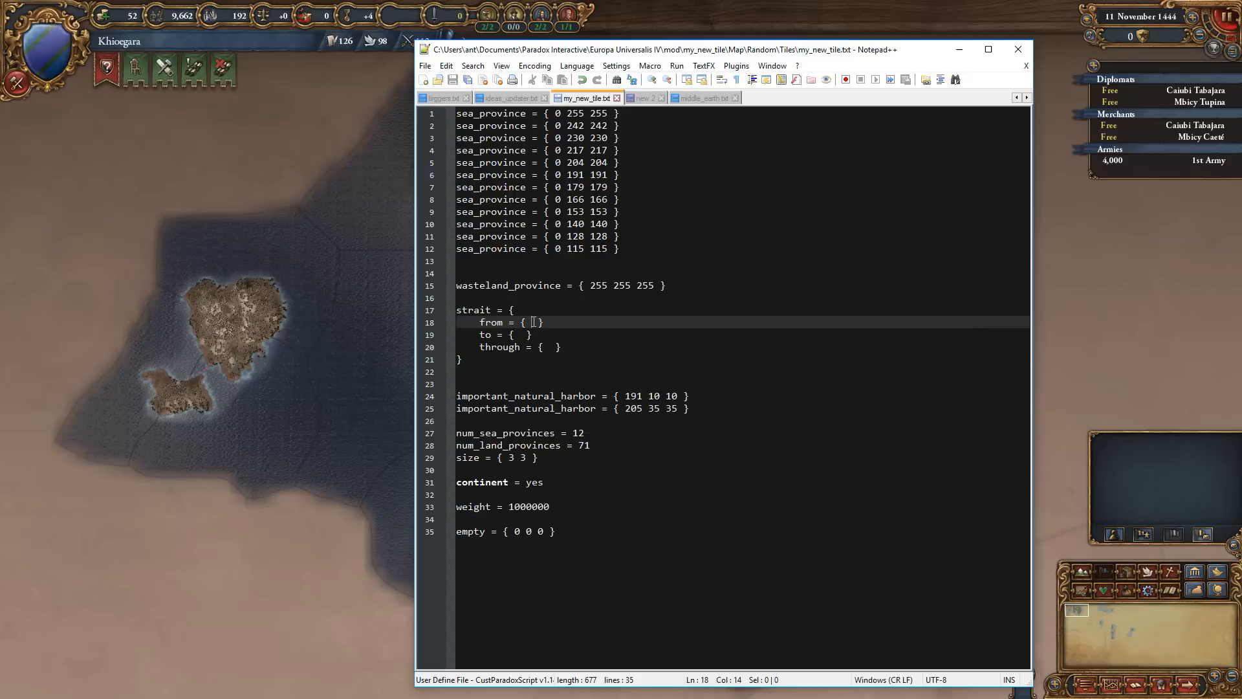
pyautogui.click(524, 335)
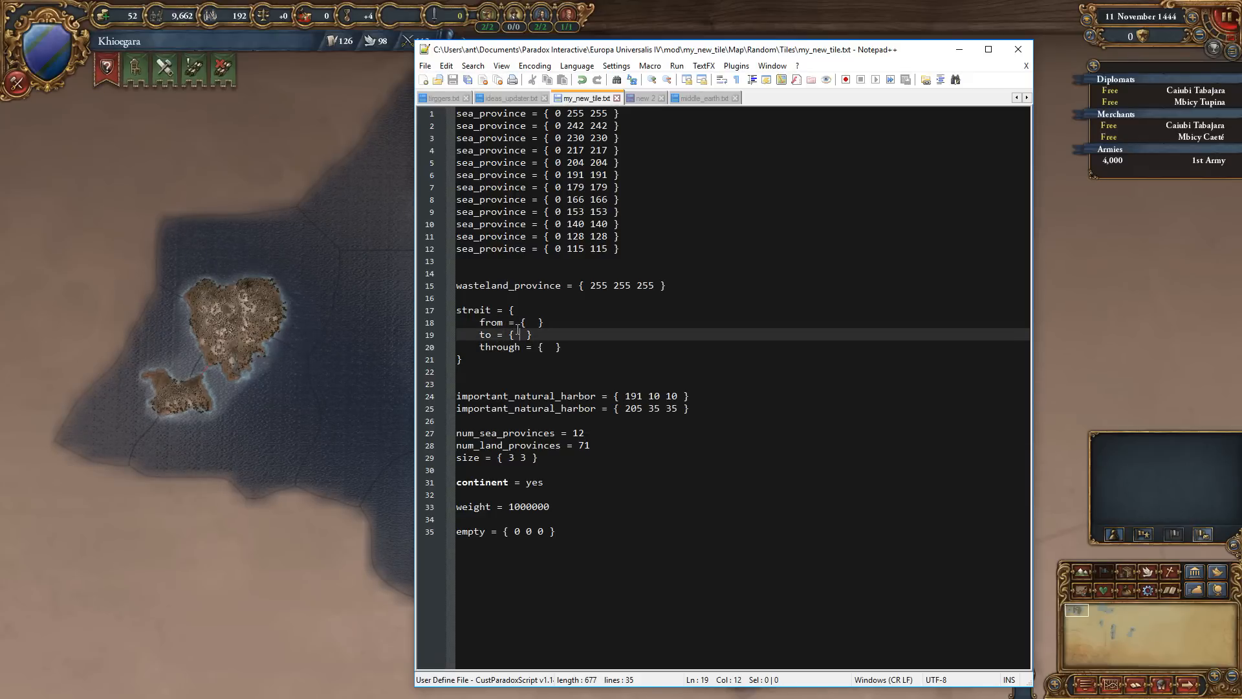
pyautogui.moveTo(516, 335); pyautogui.dragTo(475, 322)
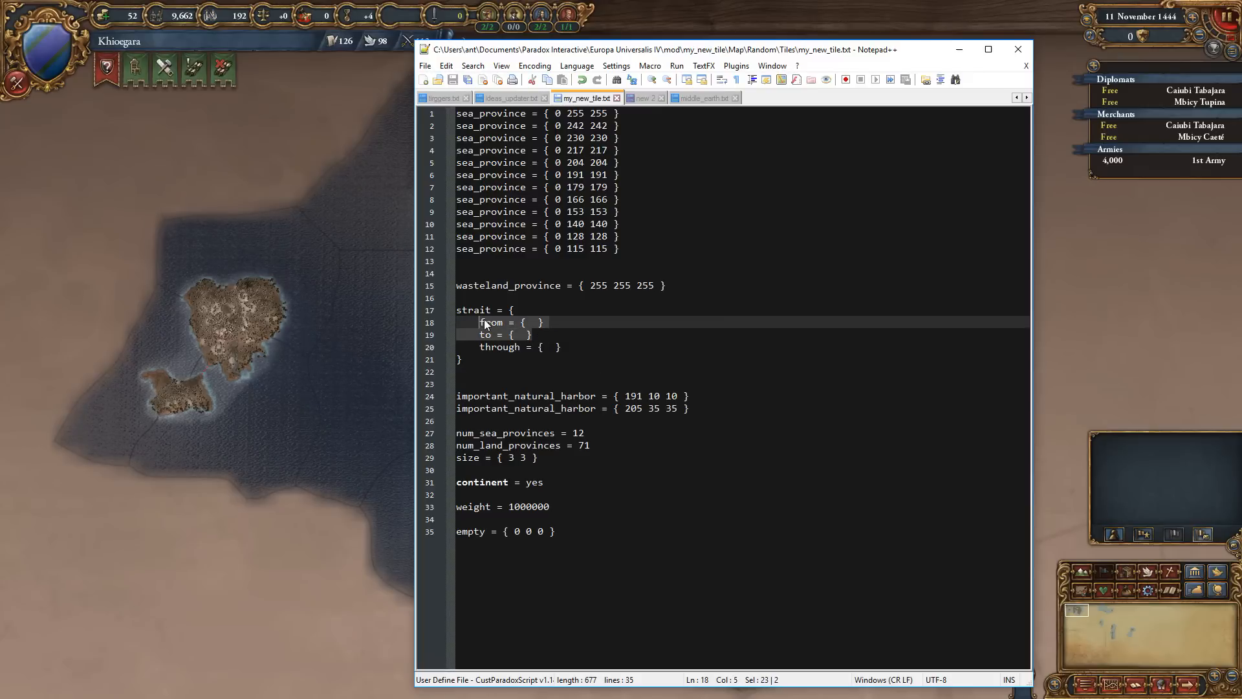
pyautogui.click(534, 320)
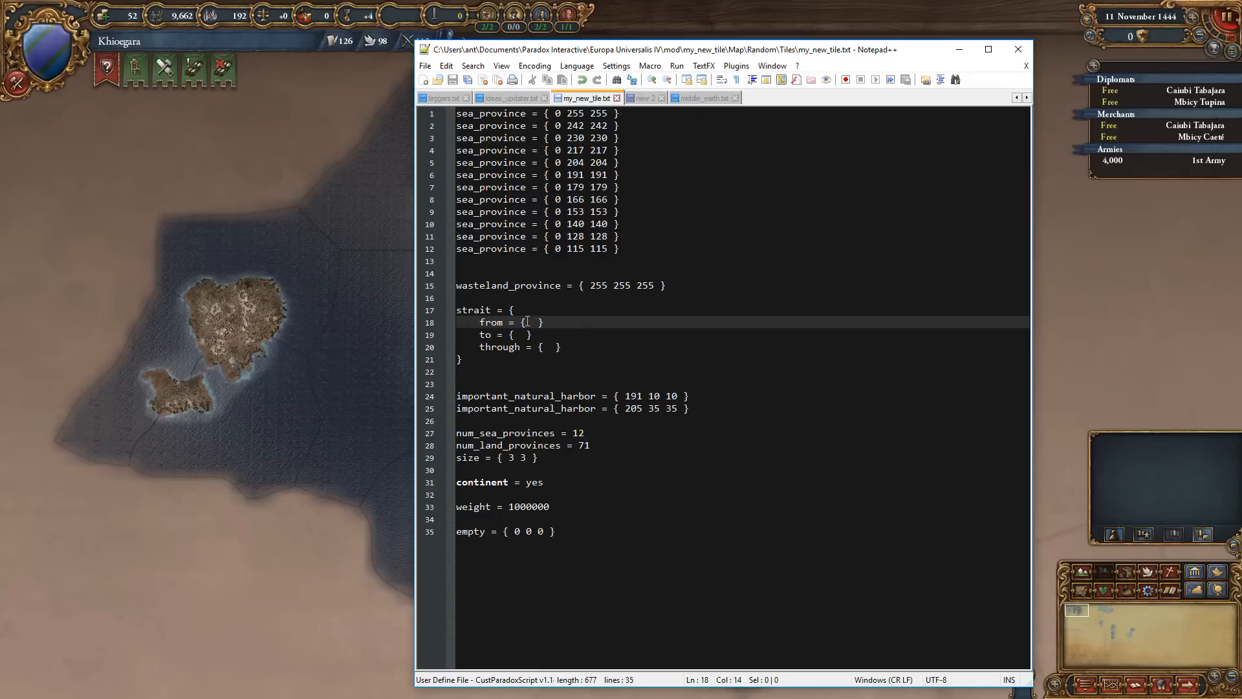
pyautogui.click(524, 335)
pyautogui.moveTo(479, 347); pyautogui.dragTo(570, 350)
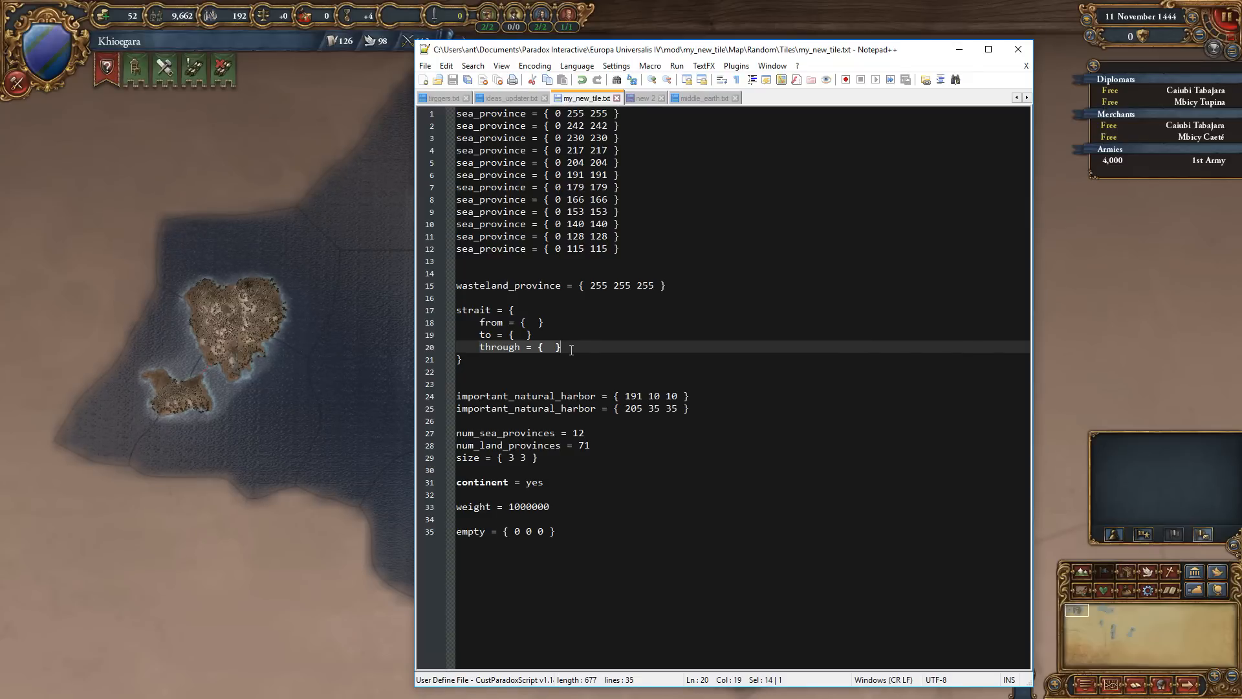
pyautogui.click(548, 345)
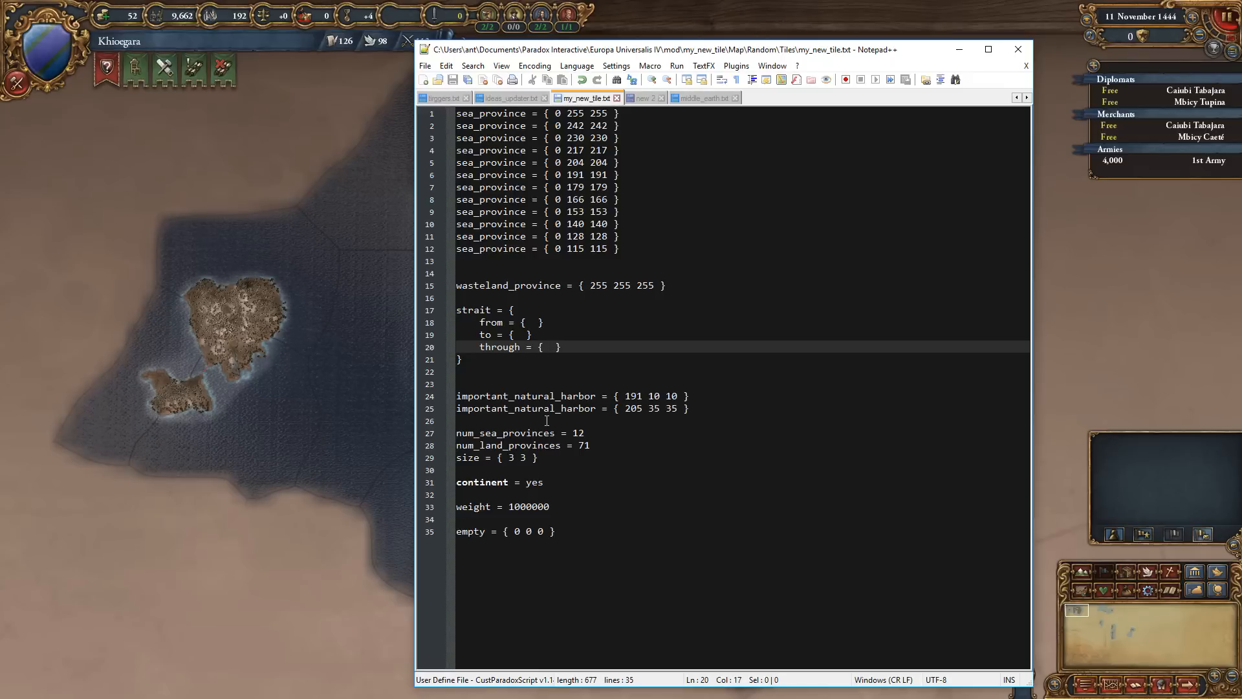
# - Clear the RGB values from both important_natural_harbor entries, leaving their braces empty
pyautogui.moveTo(459, 396); pyautogui.dragTo(510, 398)
pyautogui.click(525, 395)
pyautogui.click(574, 395)
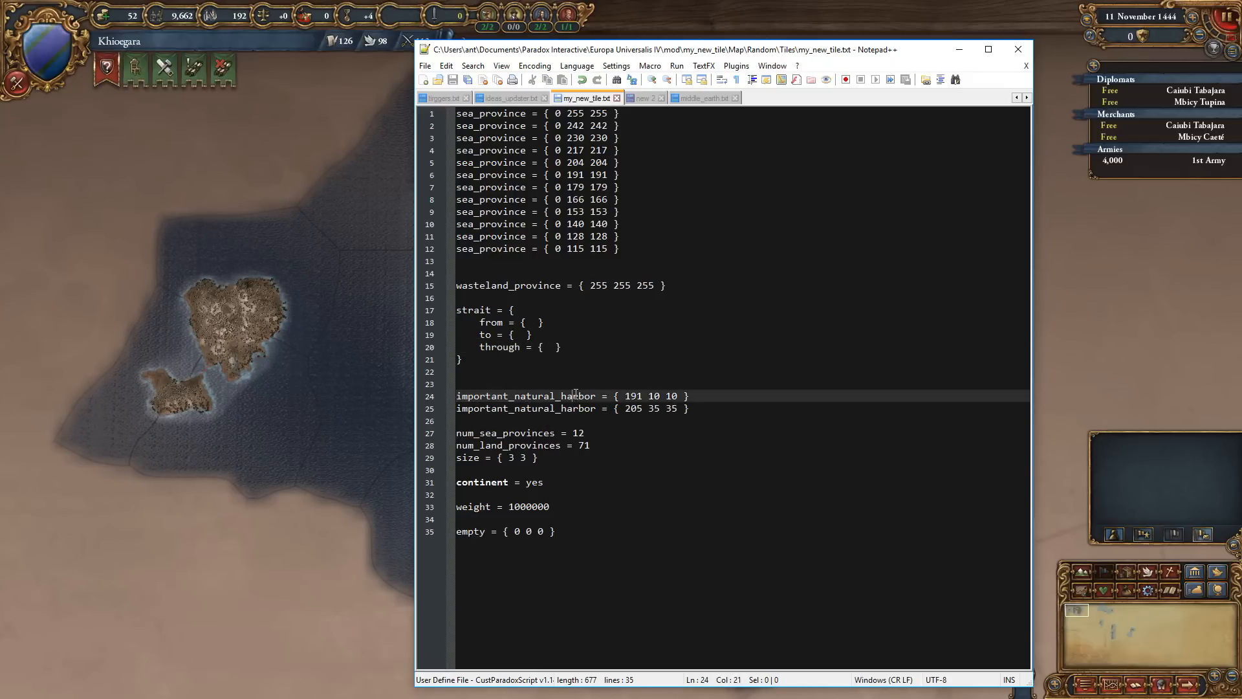
pyautogui.click(620, 408)
pyautogui.moveTo(623, 396); pyautogui.dragTo(681, 397)
pyautogui.press('BackSpace')
pyautogui.moveTo(627, 408); pyautogui.dragTo(679, 409)
pyautogui.press('BackSpace')
pyautogui.click(638, 396)
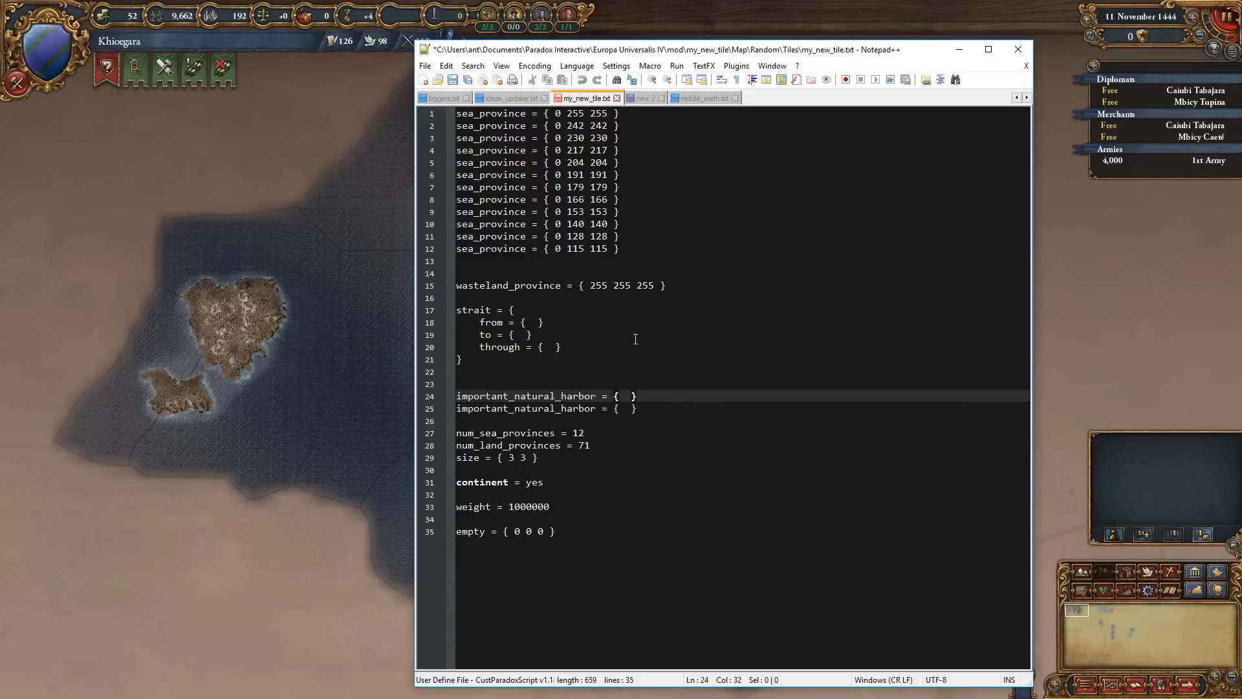
pyautogui.click(570, 360)
pyautogui.click(529, 396)
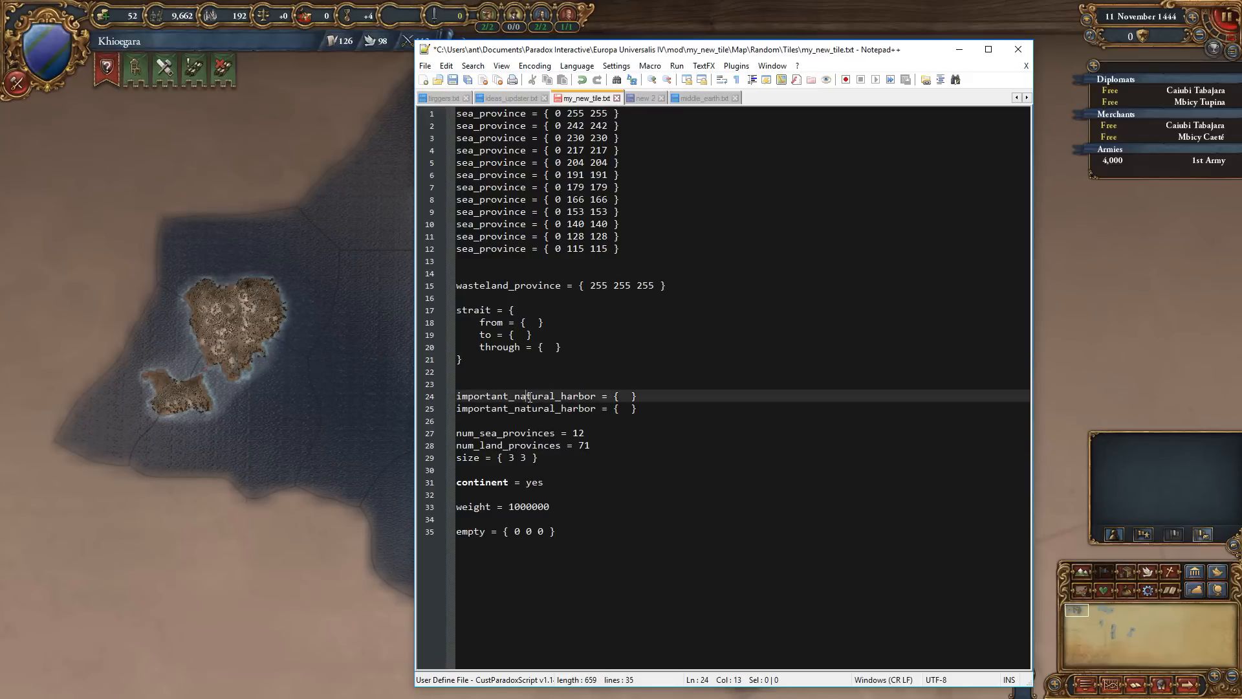
pyautogui.click(458, 396)
pyautogui.moveTo(458, 396); pyautogui.dragTo(608, 395)
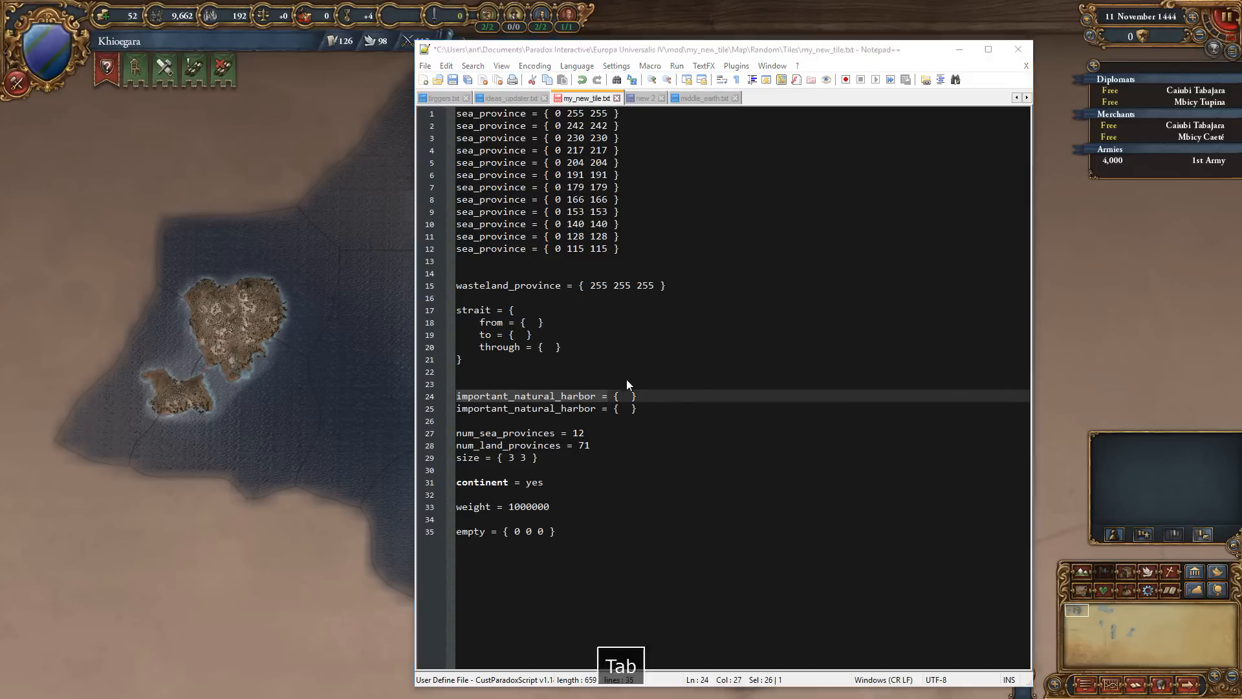
# - Switch to my_new_tile_master.xcf in GIMP and make the Sea provinces and Empty layers of Province Map #1 visible
pyautogui.press('super+Tab')
pyautogui.click(320, 438)
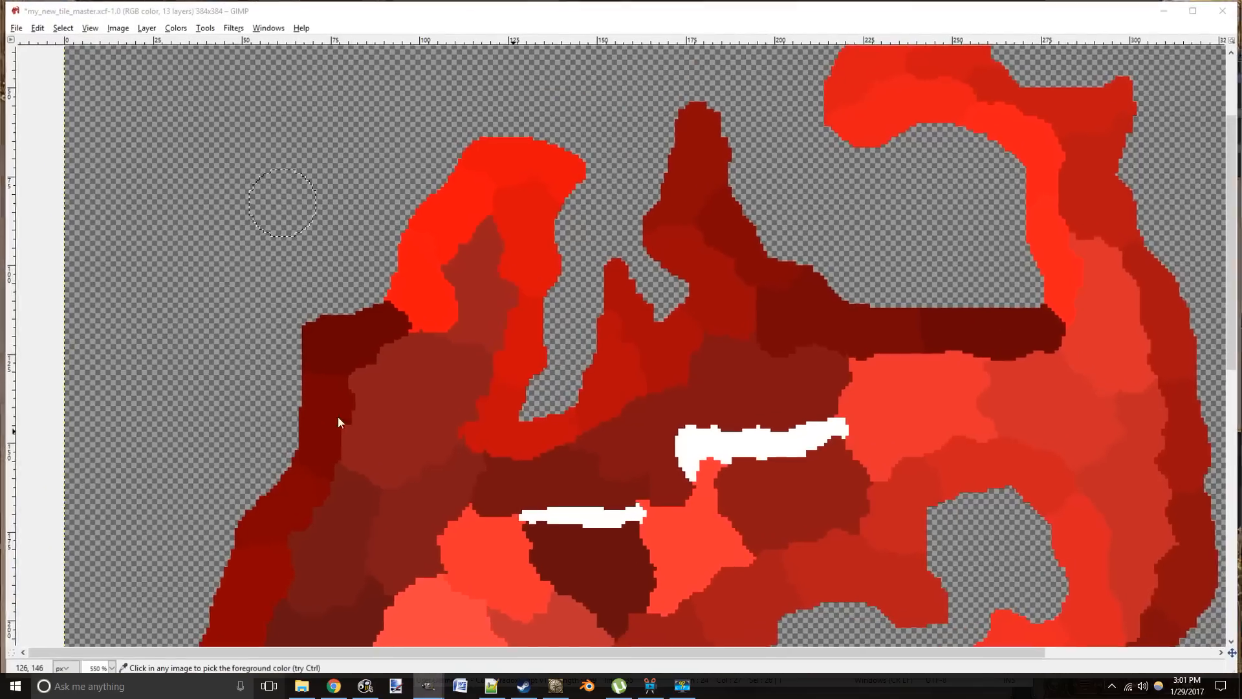
pyautogui.press('Tab')
pyautogui.moveTo(619, 284); pyautogui.dragTo(641, 349)
pyautogui.press('Tab')
pyautogui.click(469, 431)
pyautogui.moveTo(595, 399); pyautogui.dragTo(610, 420)
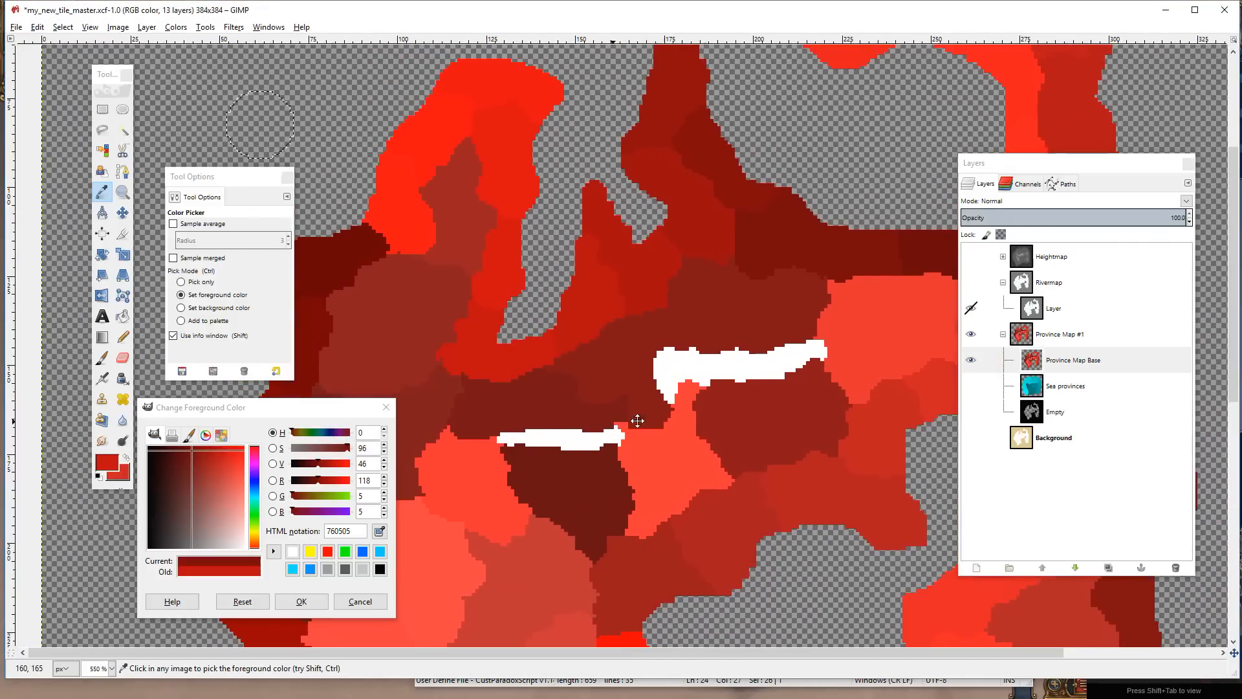
pyautogui.moveTo(705, 432); pyautogui.dragTo(716, 397)
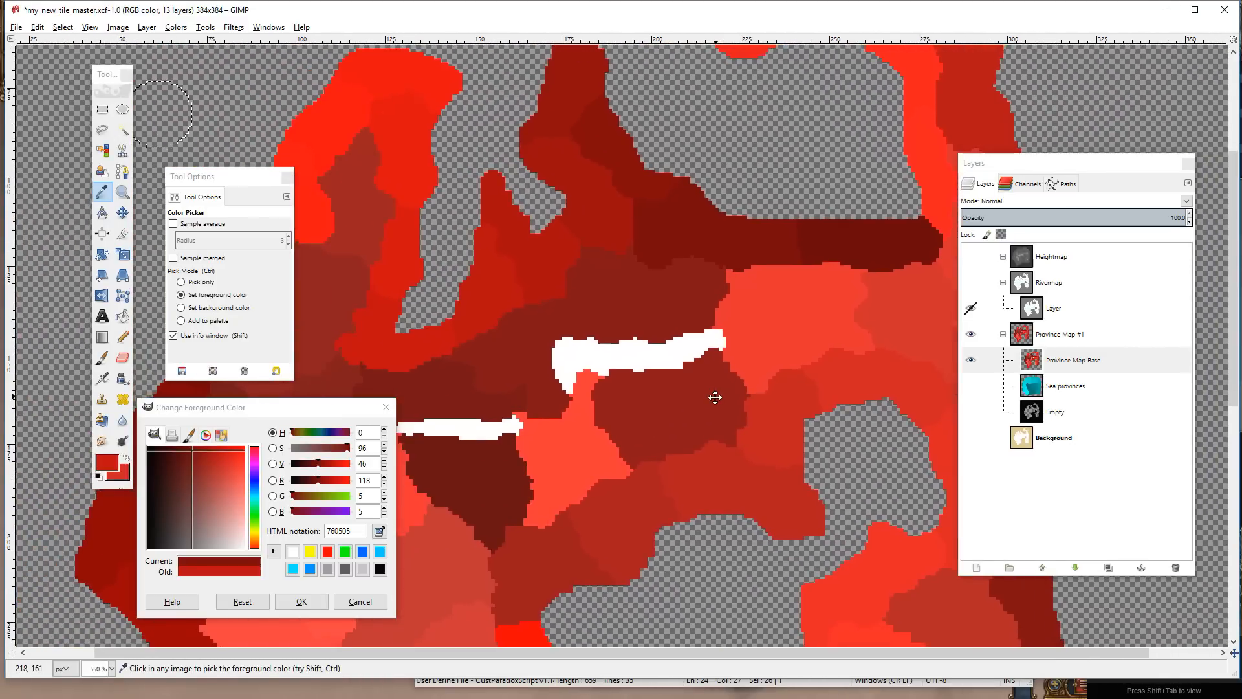
pyautogui.click(972, 386)
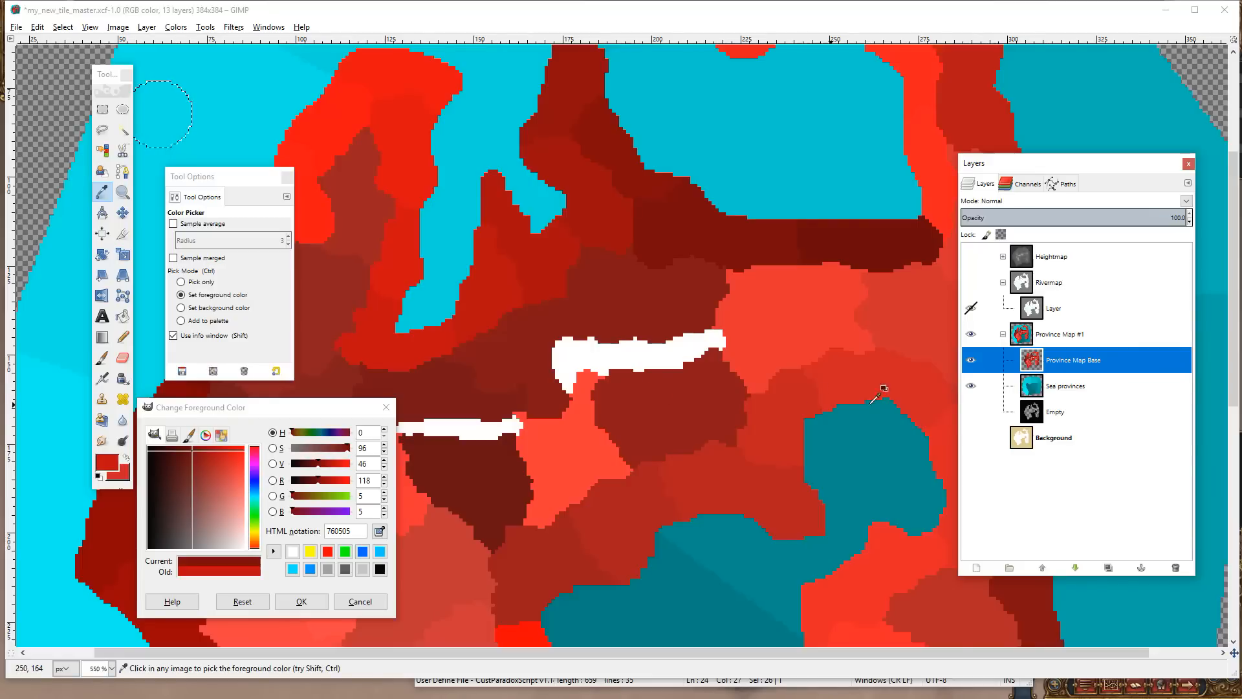
pyautogui.click(971, 411)
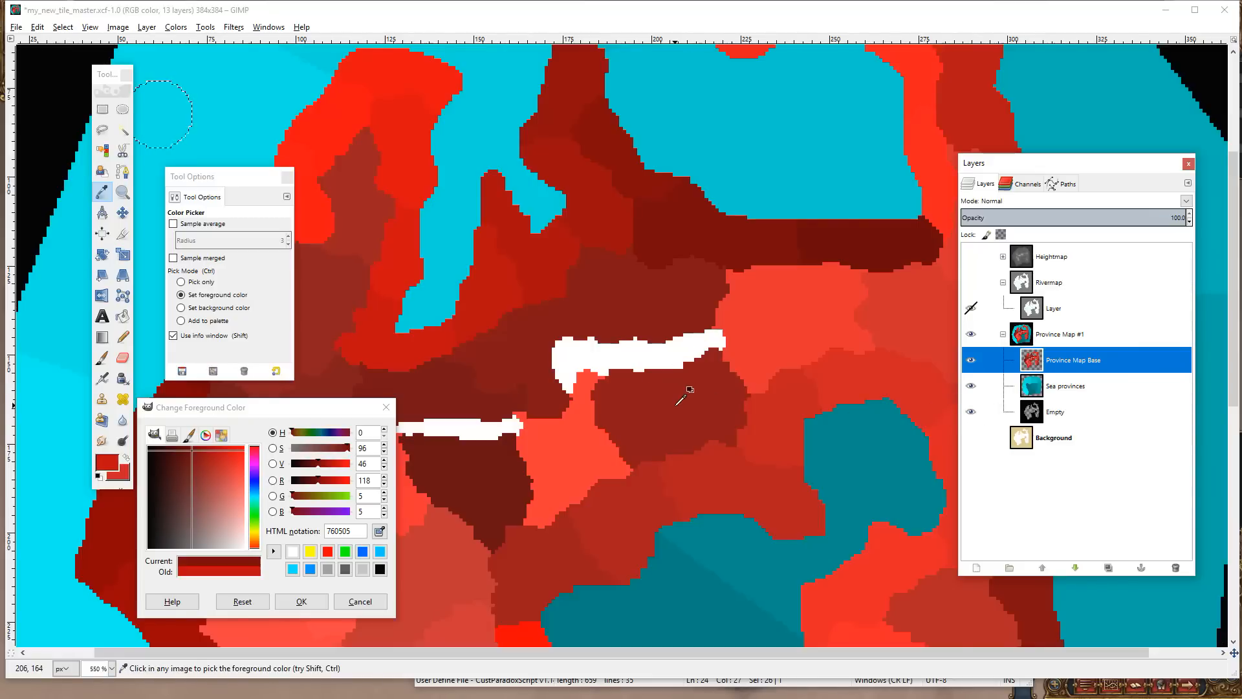
pyautogui.moveTo(681, 397); pyautogui.dragTo(718, 327)
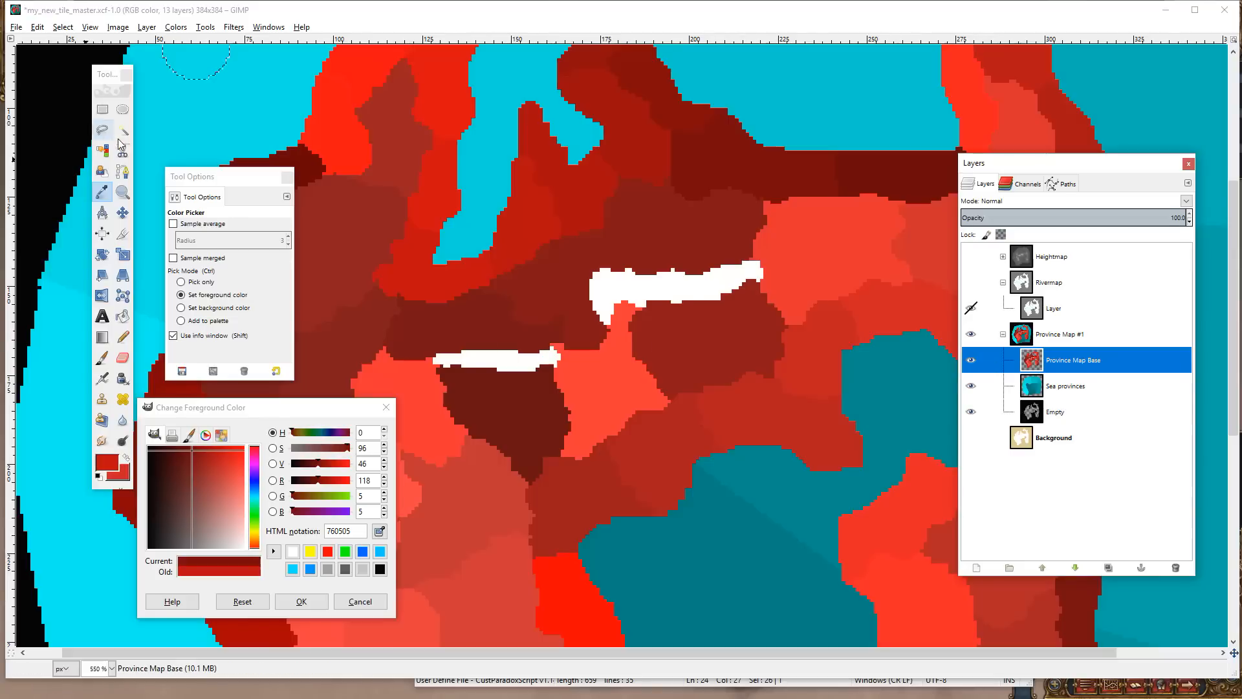
# - Fuzzy-select two provinces on the Province Map Base layer, one below the narrow northern inlet and one above the teal bay, and copy them
pyautogui.press('u')
pyautogui.click(1070, 365)
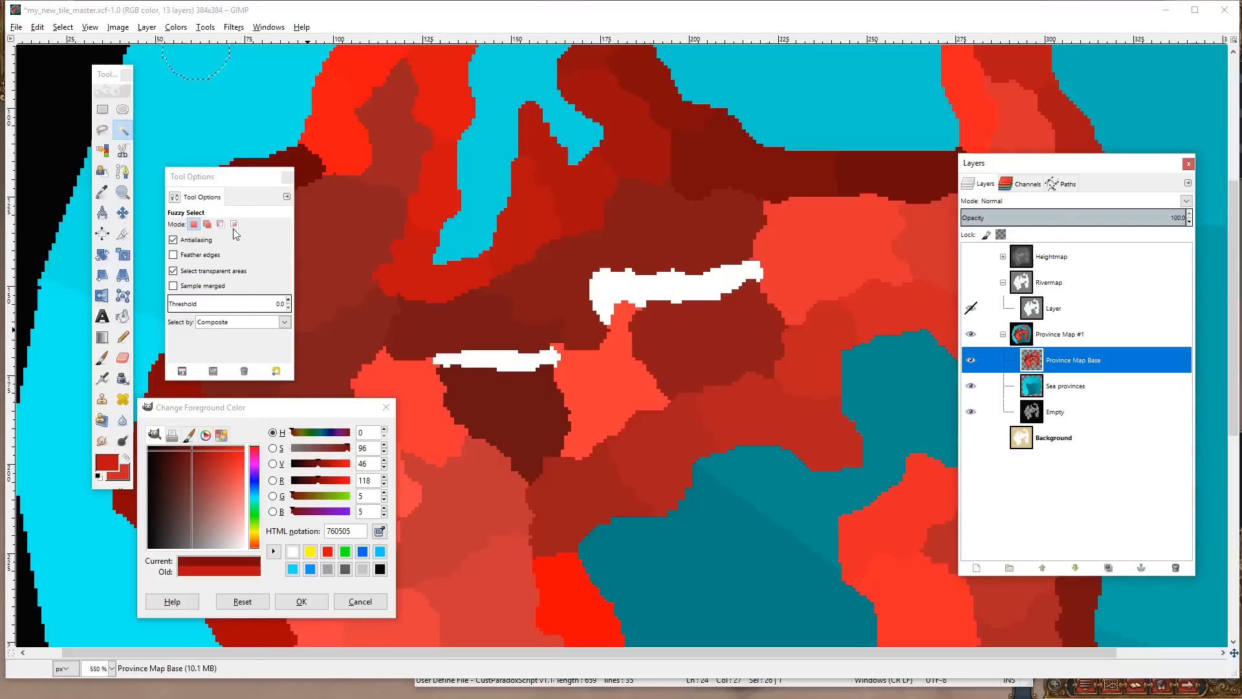
pyautogui.click(408, 279)
pyautogui.hscroll(3, 635, 455)
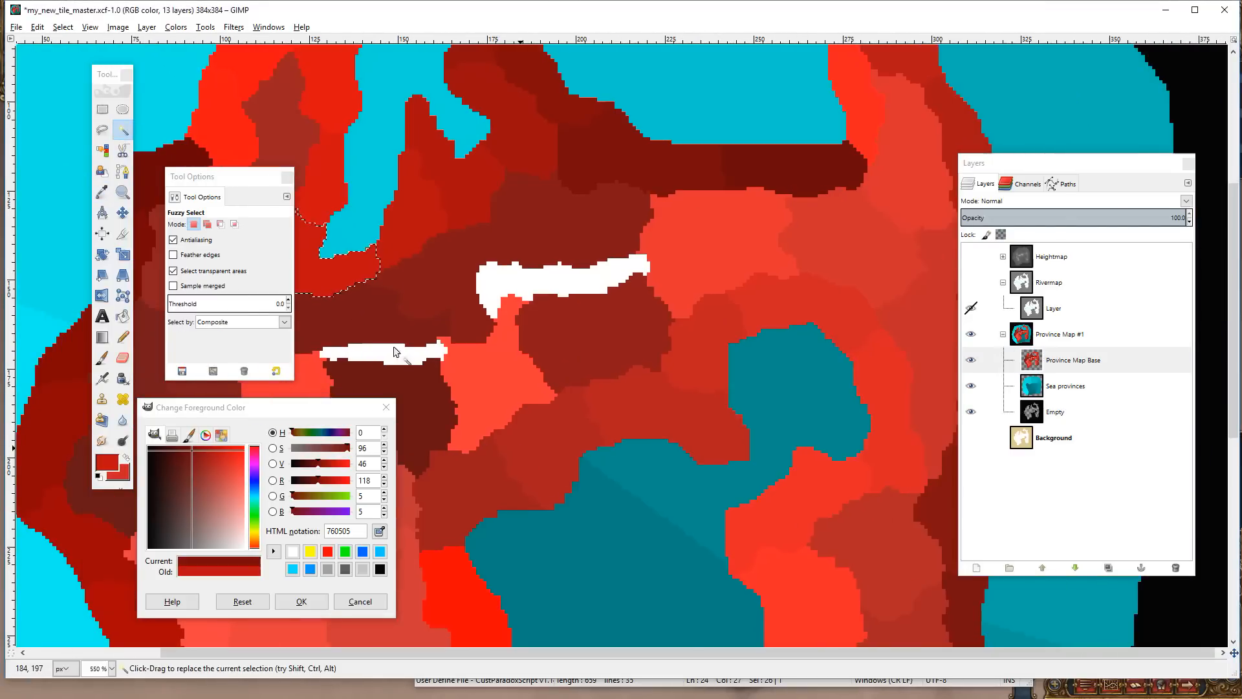
pyautogui.keyDown('shift'); pyautogui.click(791, 311); pyautogui.keyUp('shift')
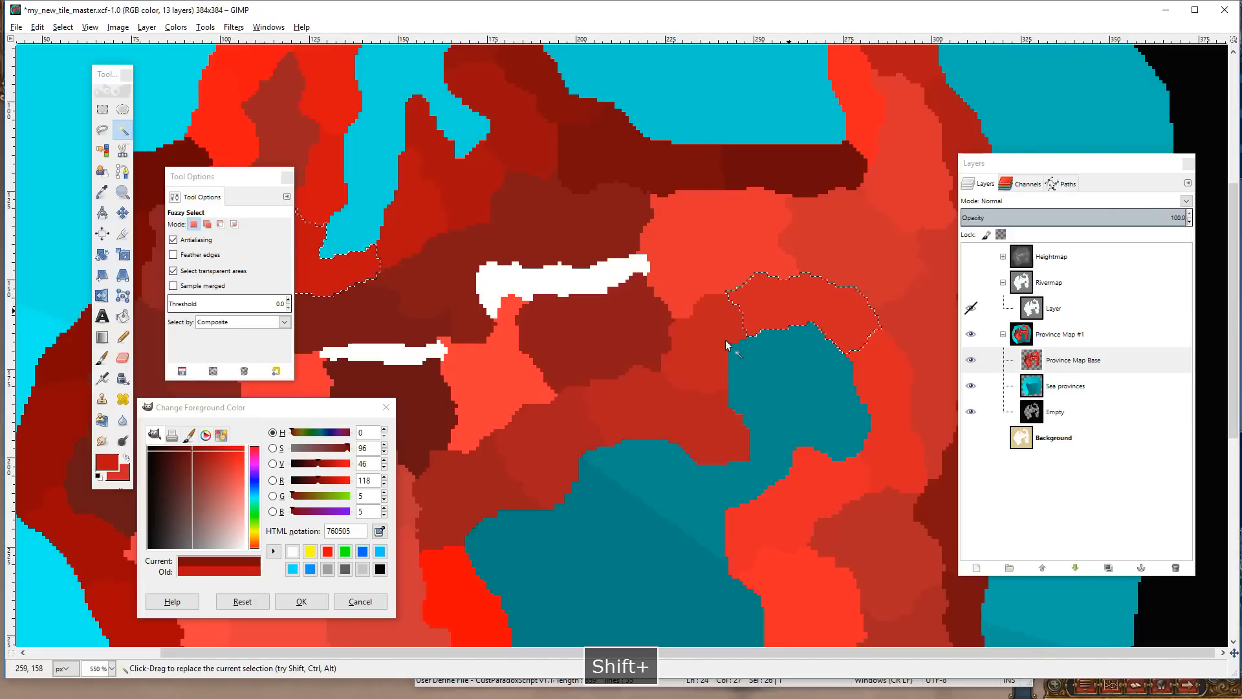
pyautogui.hscroll(-1, 764, 356)
pyautogui.hscroll(-1, 845, 358)
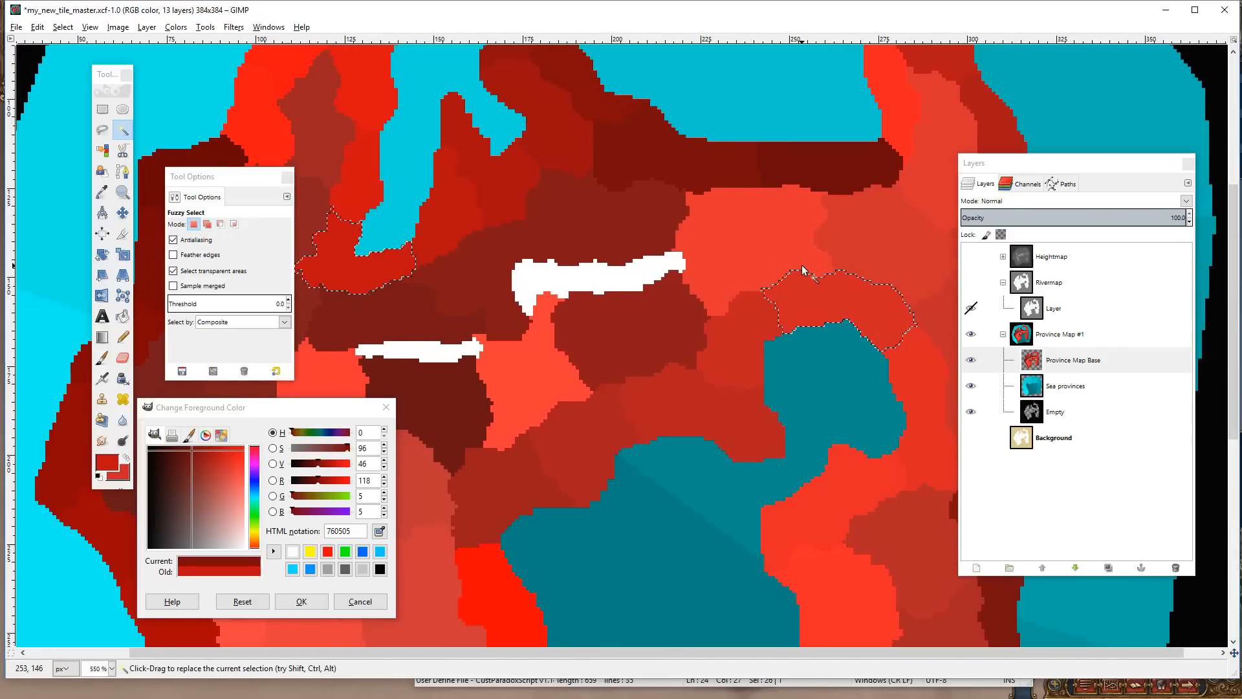
pyautogui.hotkey('ctrl', 'c')
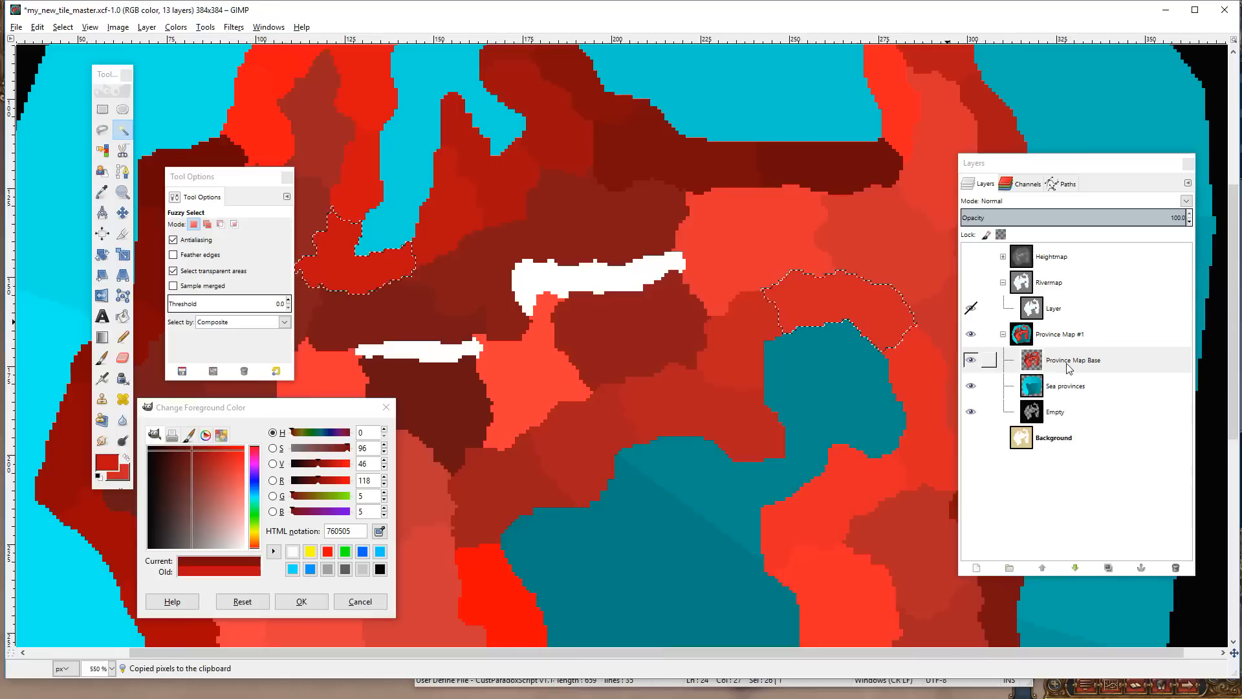
# - Add a transparent 384 × 384 px layer named Trade Modifiers directly above Province Map Base
pyautogui.click(991, 361)
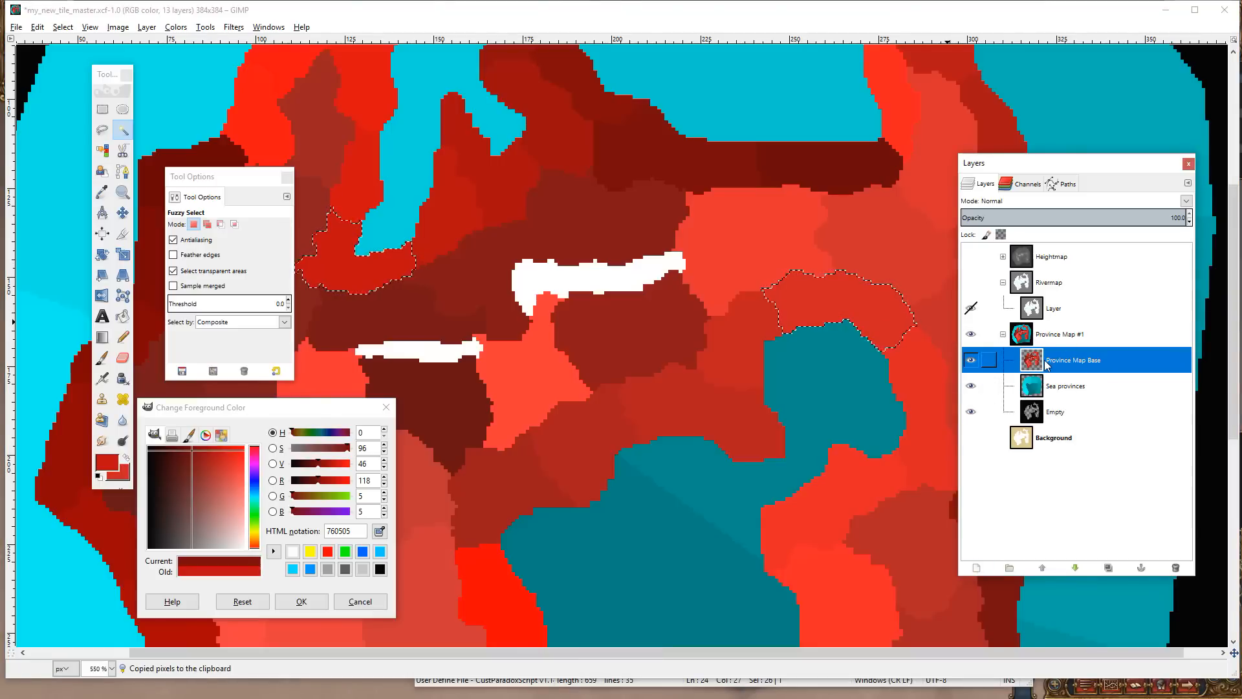
pyautogui.click(977, 568)
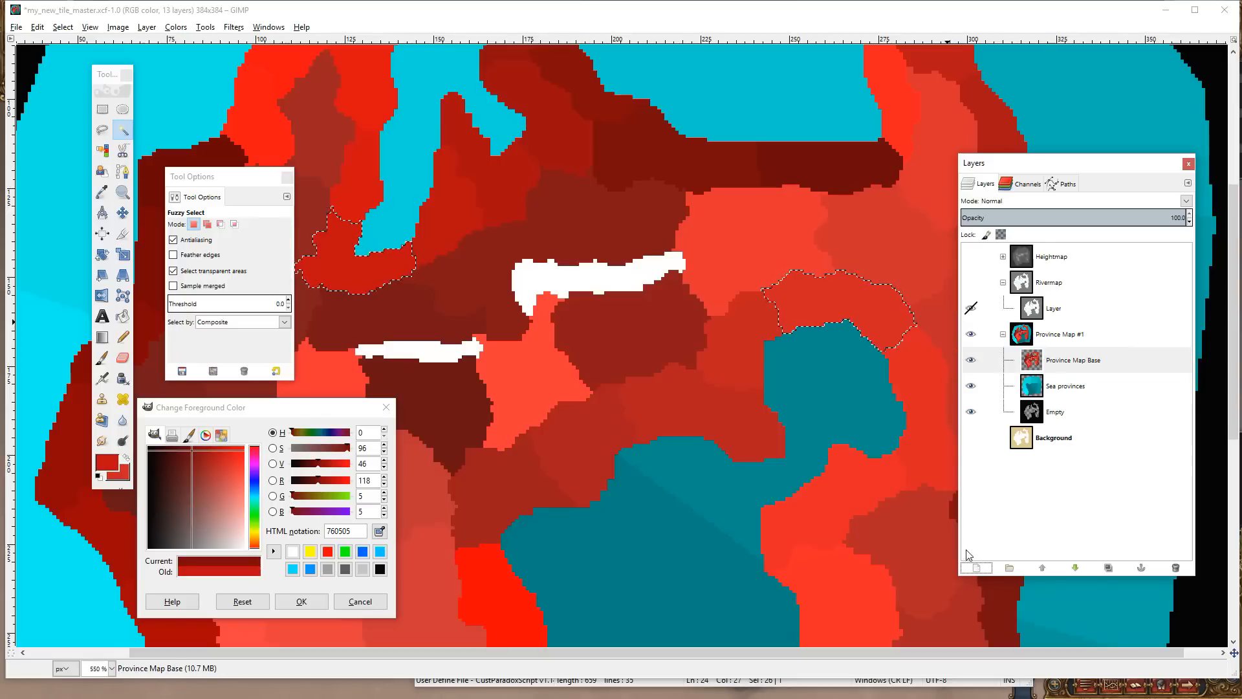
pyautogui.moveTo(1066, 164); pyautogui.dragTo(1077, 161)
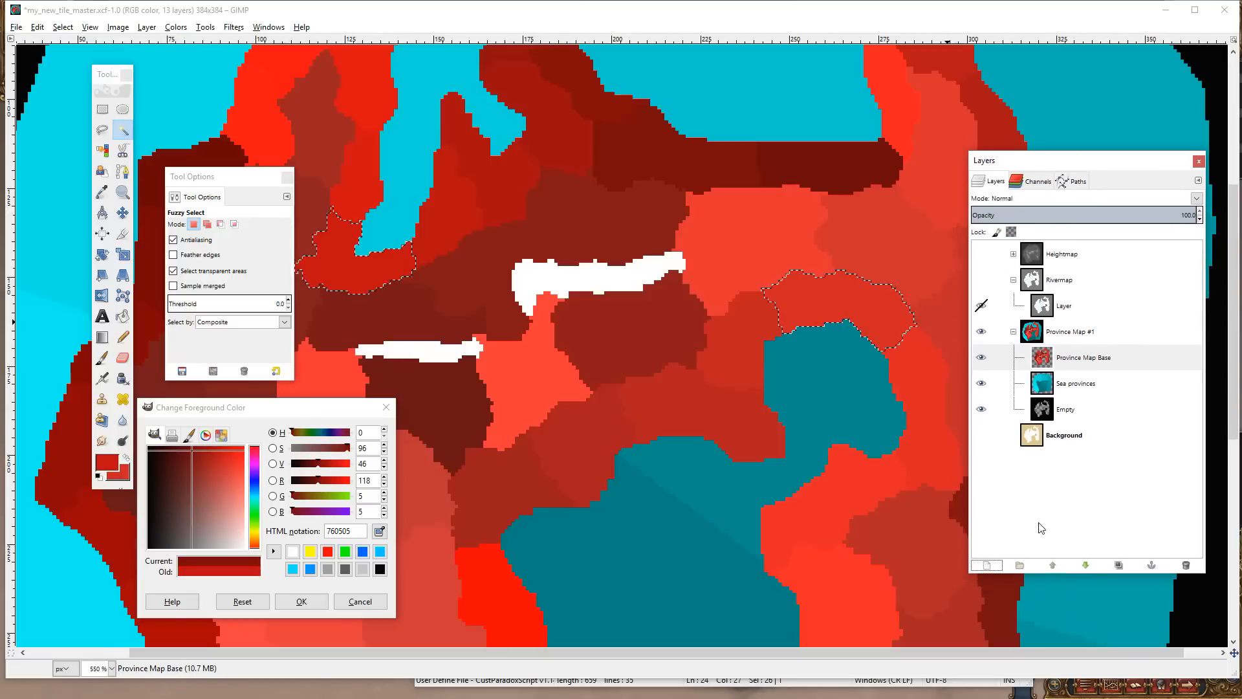
pyautogui.click(987, 566)
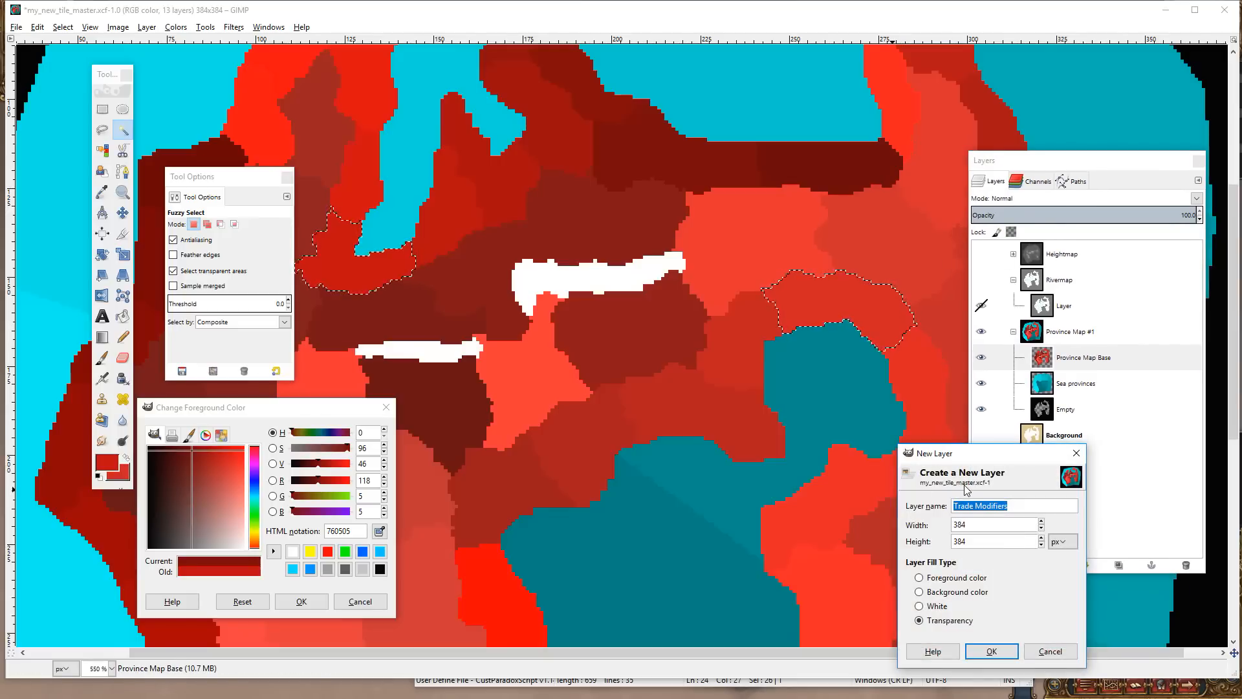
pyautogui.press('Return')
# - Paste the copied provinces into the Trade Modifiers layer and anchor the floating selection
pyautogui.click(1130, 357)
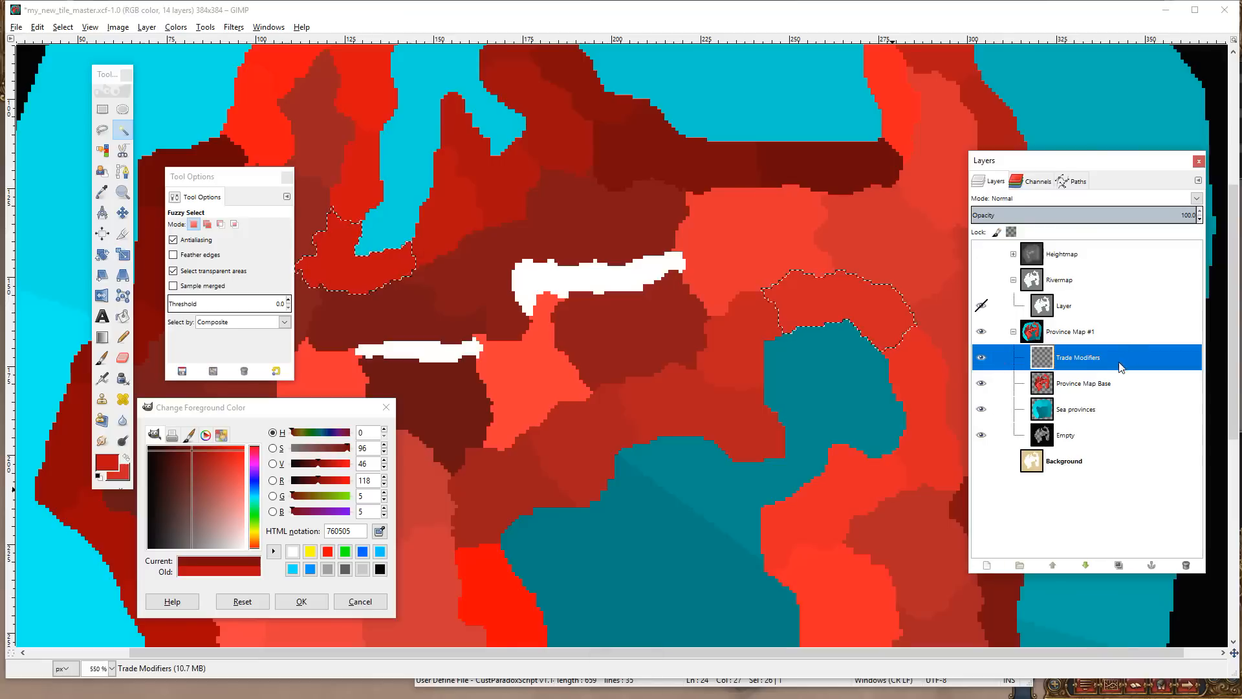
pyautogui.hotkey('ctrl', 'v')
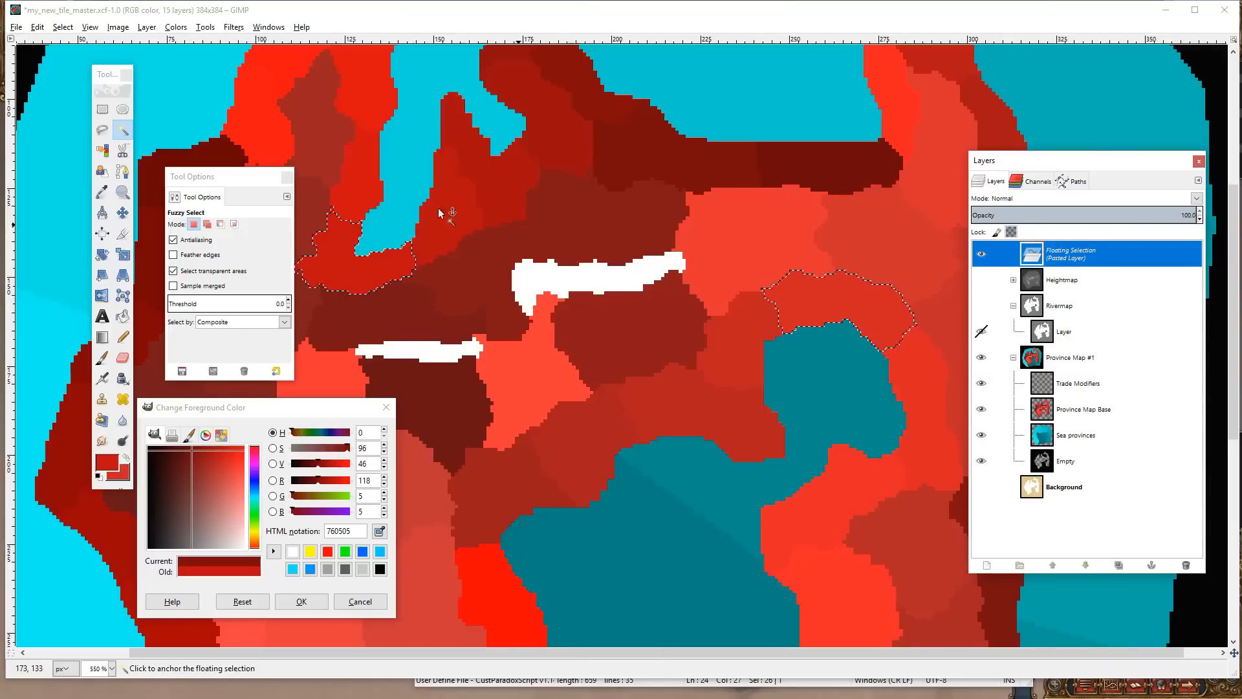
pyautogui.click(1152, 566)
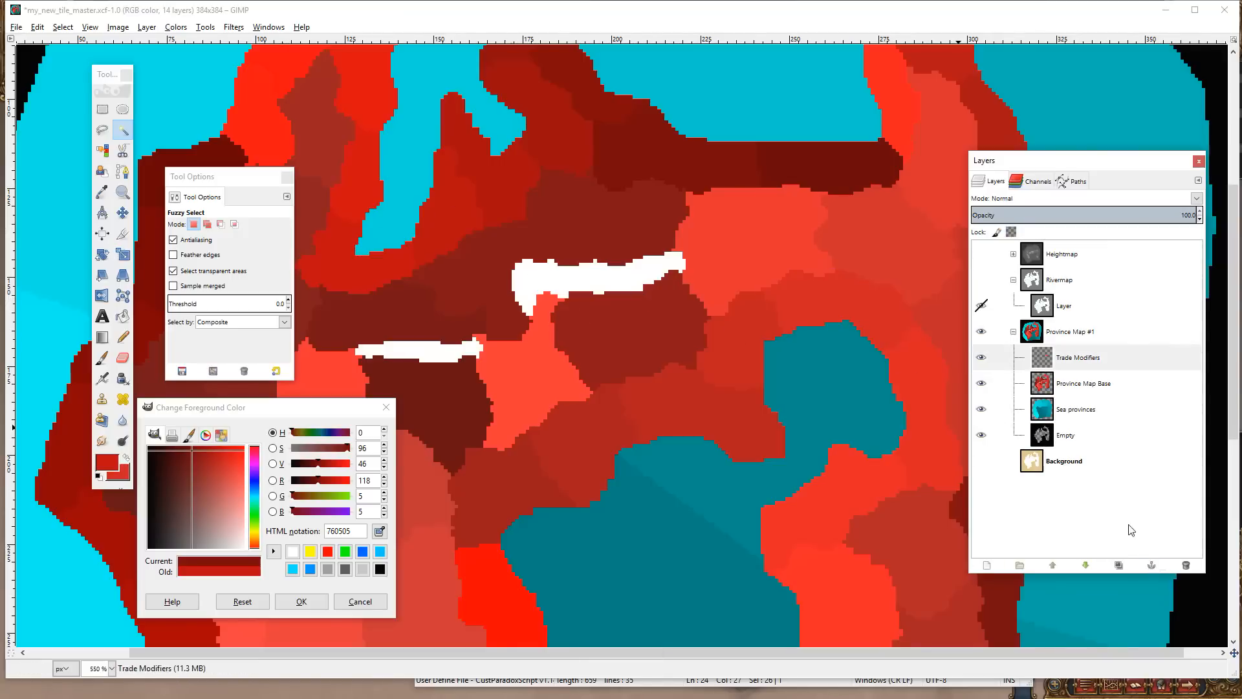
# - Lower the Province Map Base layer's opacity to 51.6 to reveal the copied provinces, and make Trade Modifiers the active layer
pyautogui.click(1088, 380)
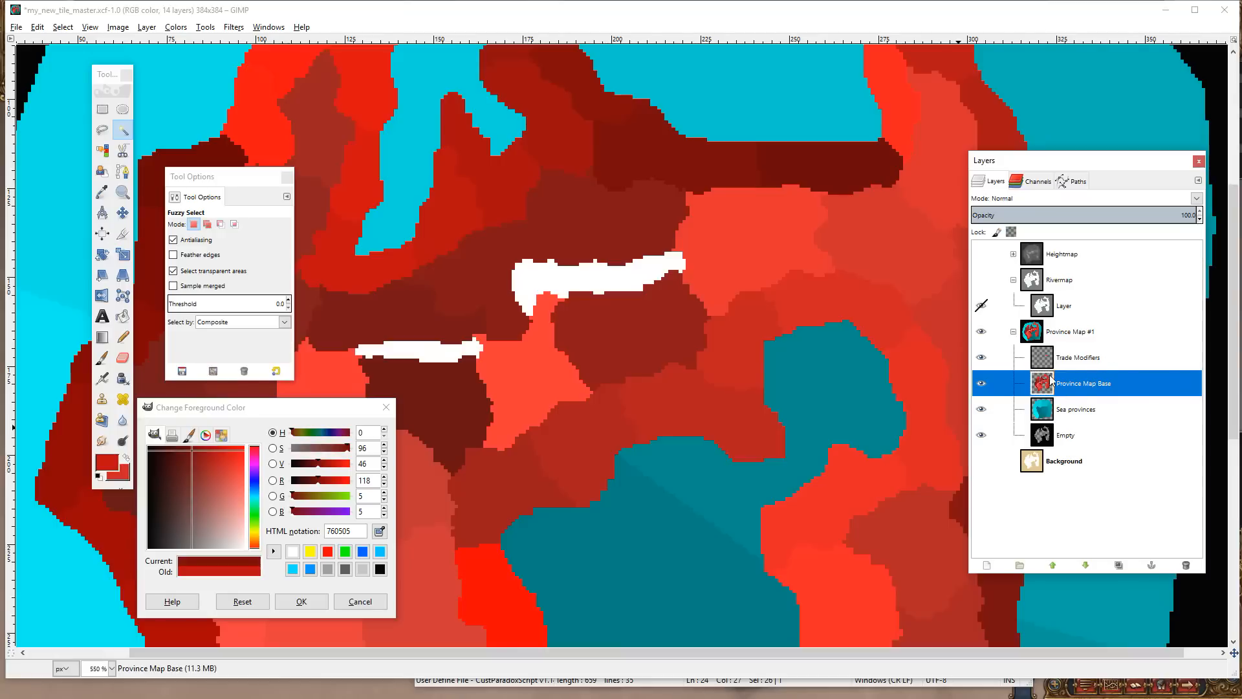
pyautogui.moveTo(1104, 214)
pyautogui.mouseDown()
pyautogui.moveTo(1076, 215)
pyautogui.moveTo(1086, 215)
pyautogui.mouseUp()
pyautogui.moveTo(706, 287); pyautogui.dragTo(825, 270)
pyautogui.moveTo(468, 193); pyautogui.dragTo(458, 191)
pyautogui.moveTo(575, 258); pyautogui.dragTo(405, 308)
pyautogui.moveTo(790, 305); pyautogui.dragTo(827, 322)
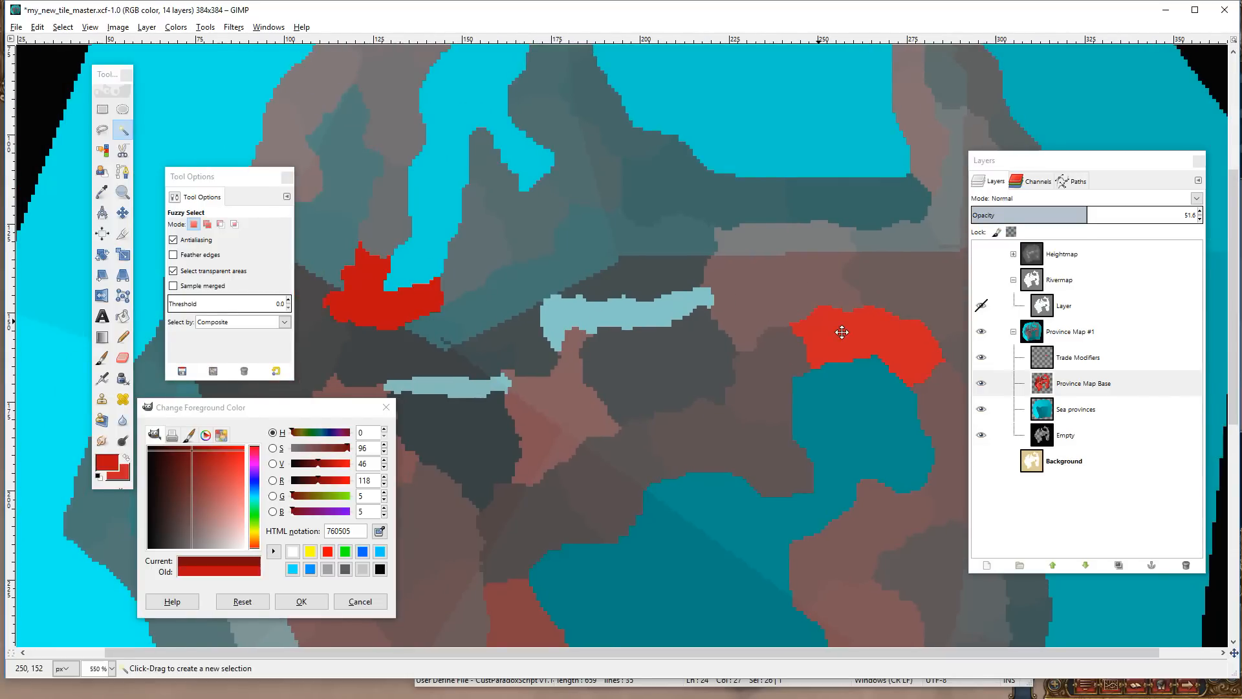
pyautogui.click(1108, 360)
pyautogui.moveTo(725, 308); pyautogui.dragTo(791, 343)
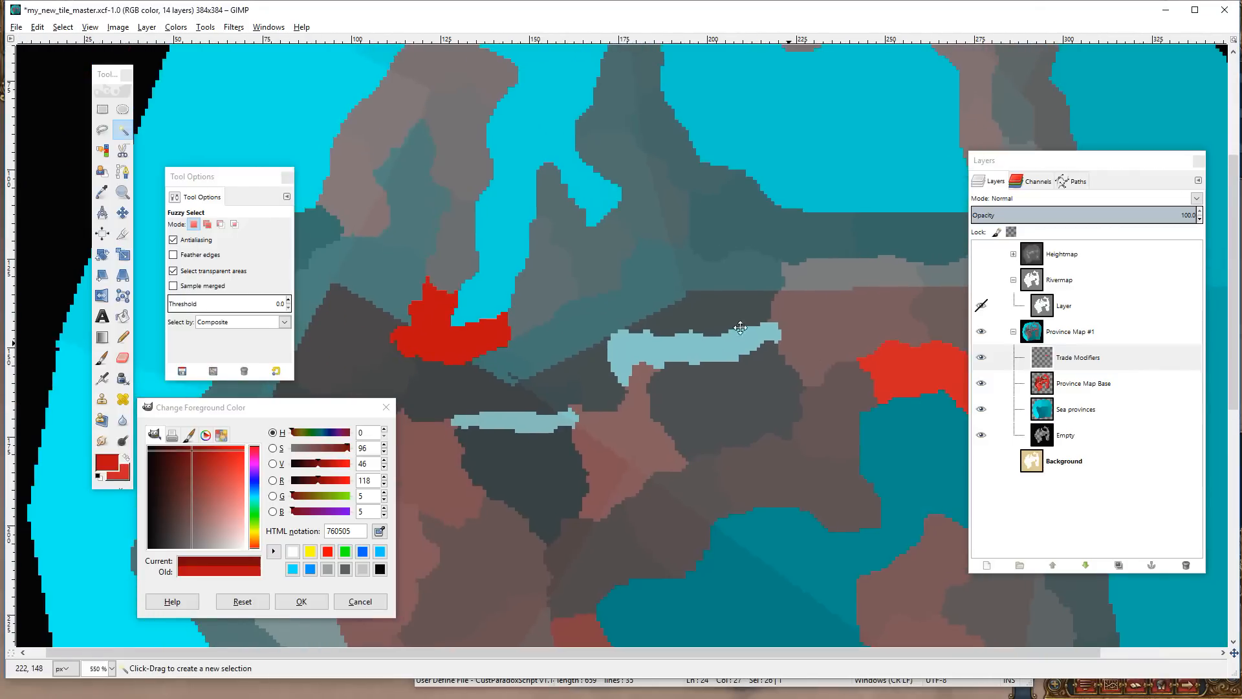
# - Sample the marked province below the narrow northern inlet with the Color Picker and check its RGB values in the info window
pyautogui.click(103, 195)
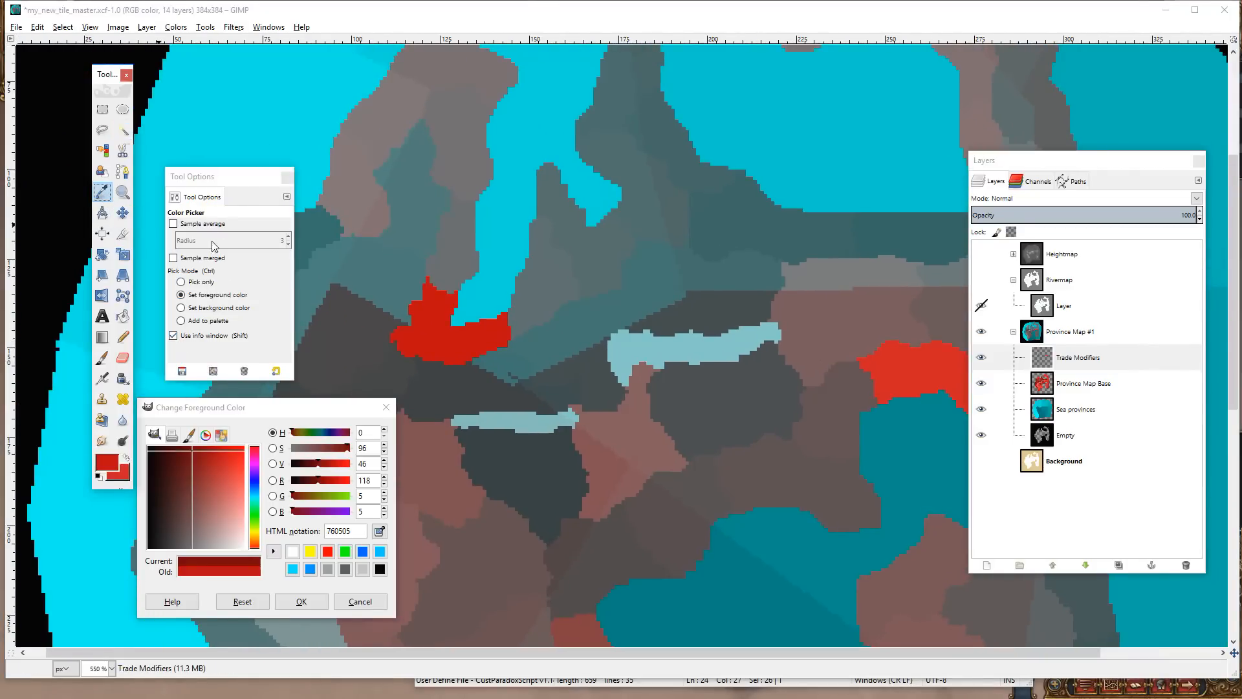
pyautogui.click(175, 338)
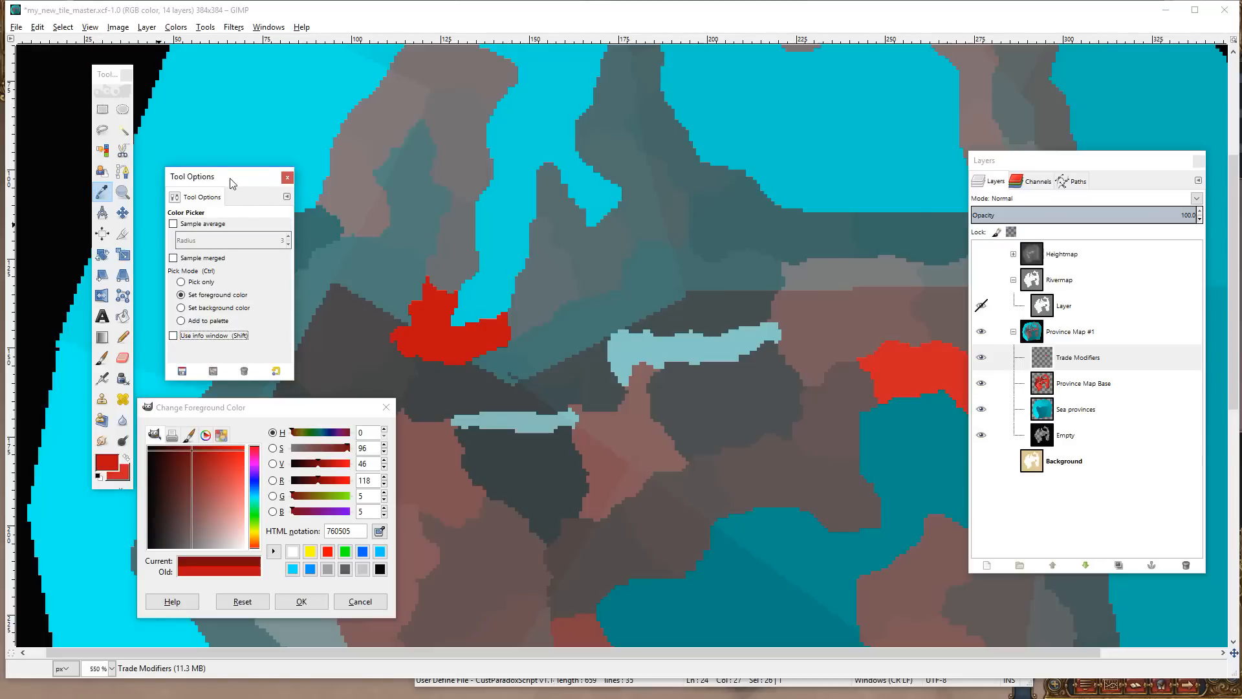
pyautogui.moveTo(231, 183); pyautogui.dragTo(221, 154)
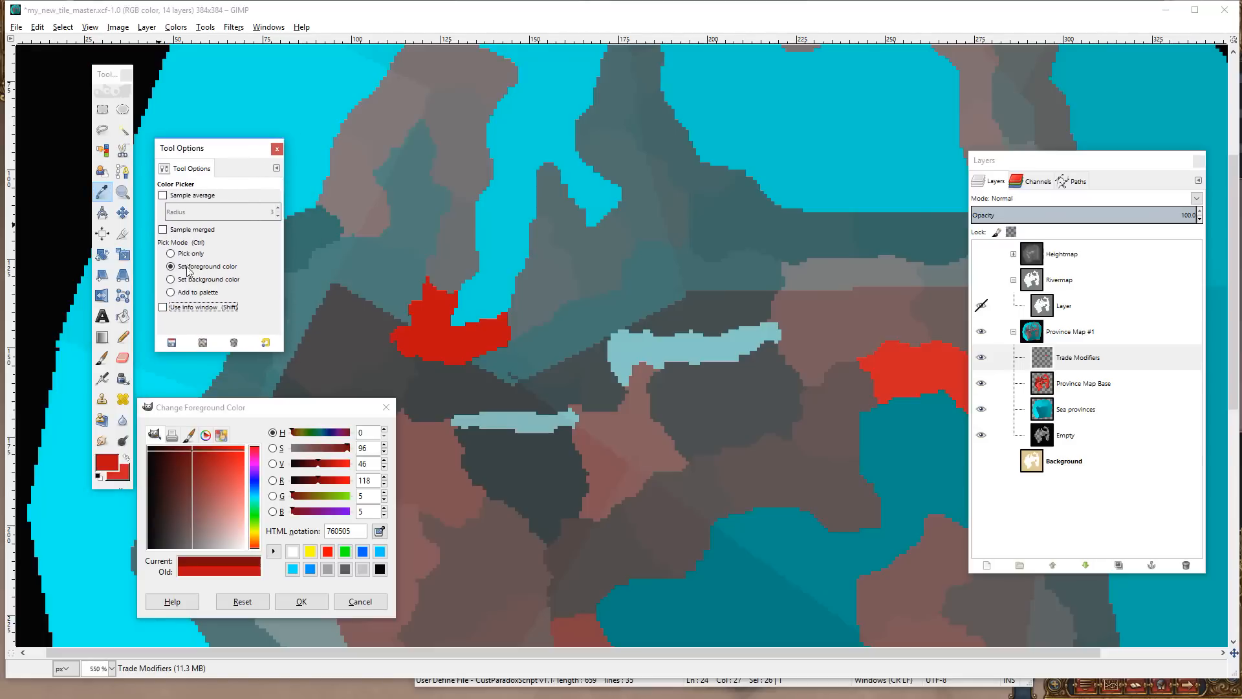
pyautogui.press('Tab')
pyautogui.click(440, 336)
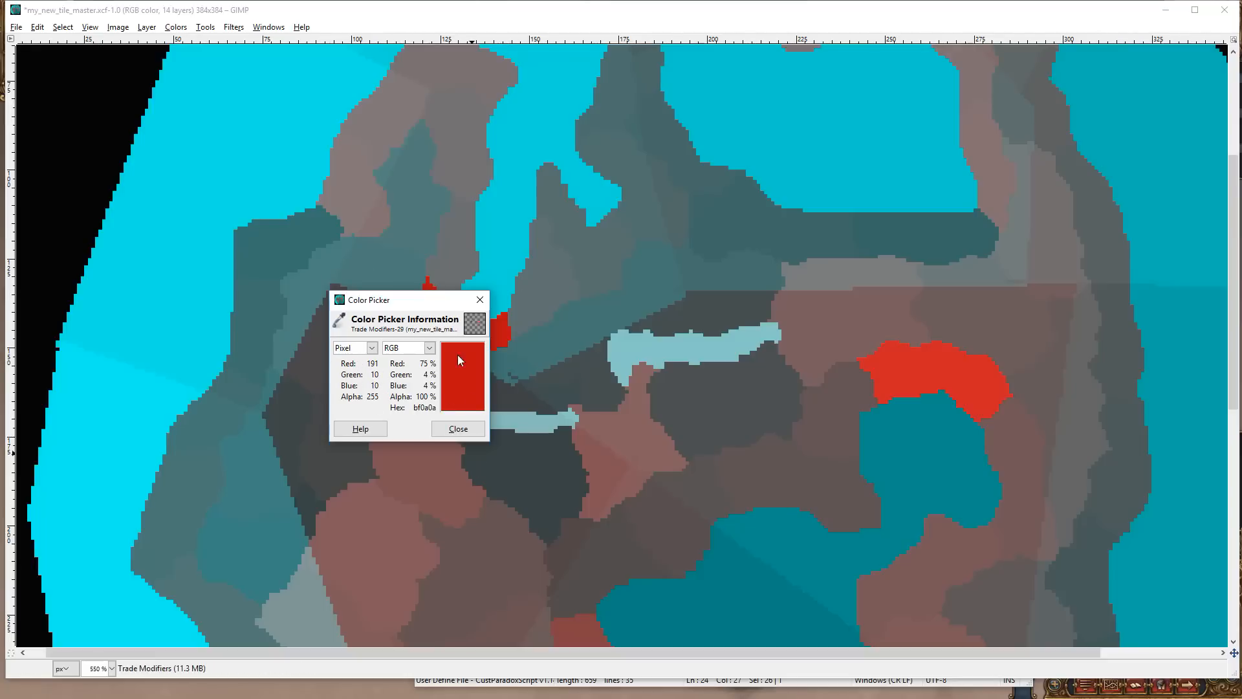
pyautogui.click(455, 428)
pyautogui.press('Tab')
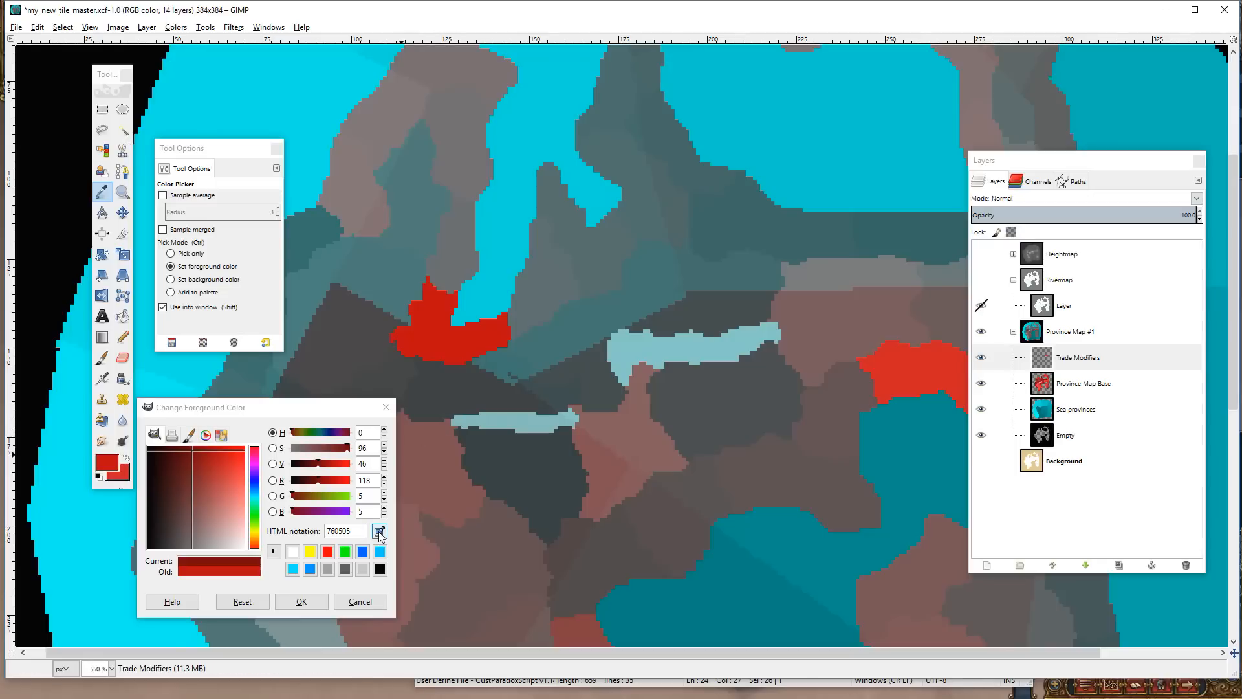
# - Try to read the same province's RGB values by sampling it into the foreground color dialog
pyautogui.click(380, 532)
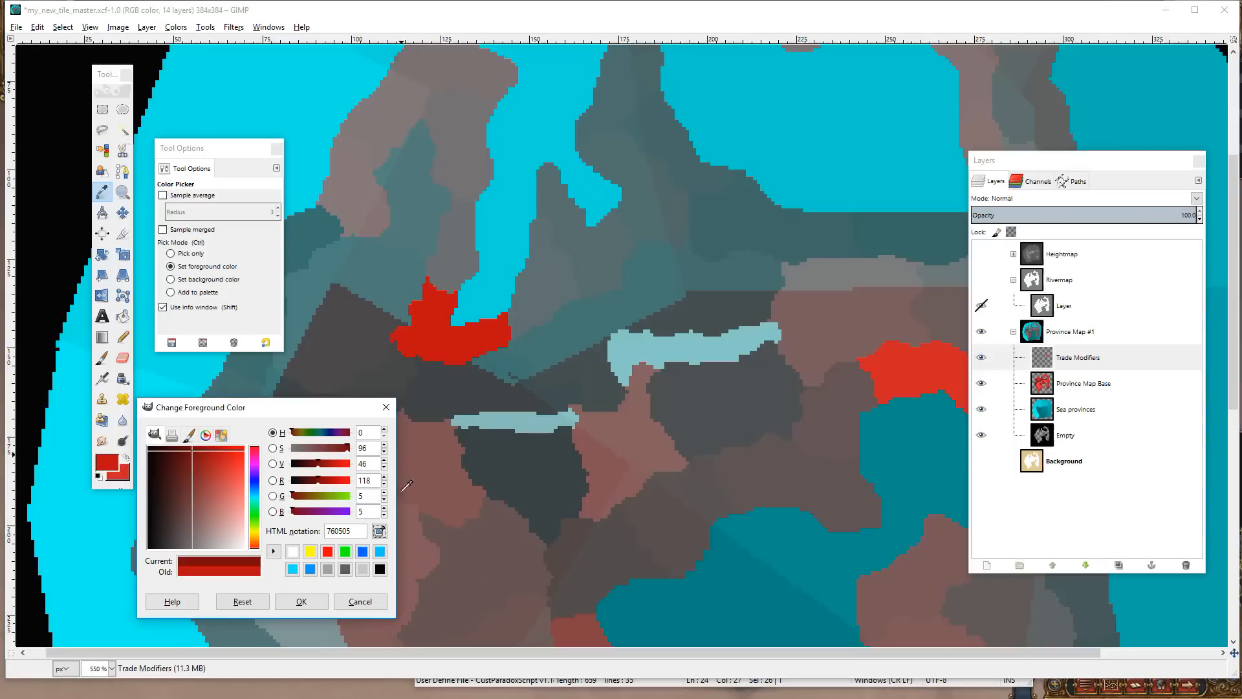
pyautogui.click(445, 347)
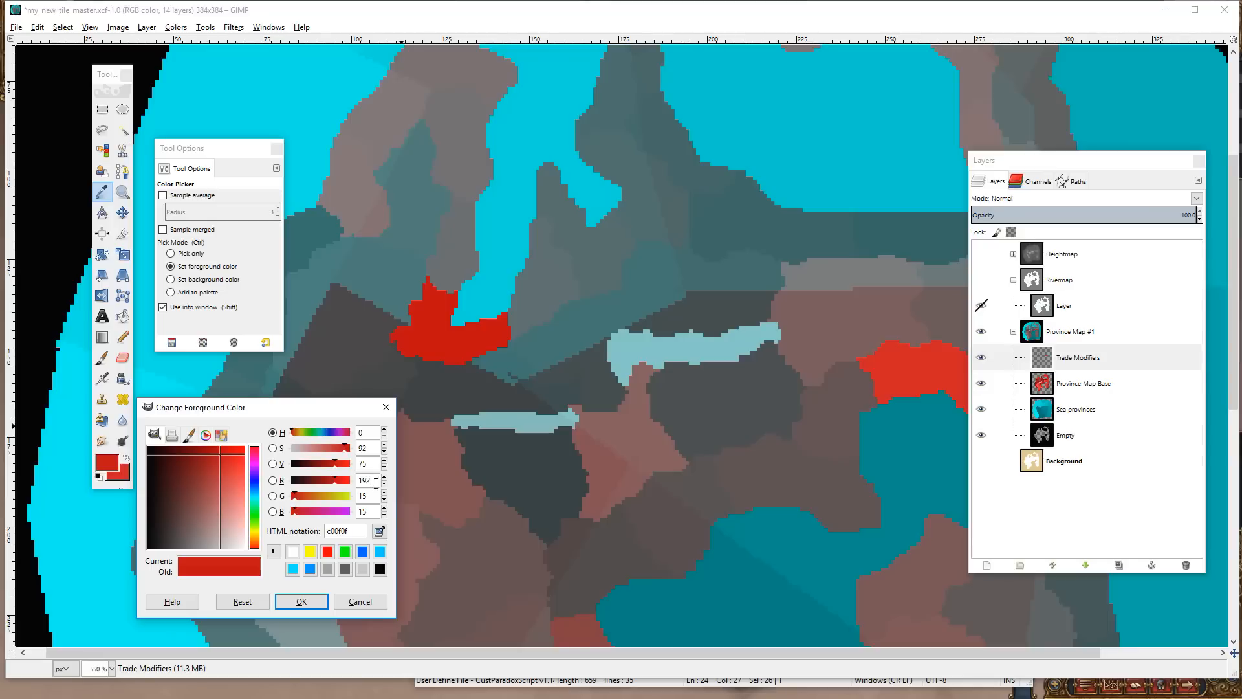
pyautogui.press('Tab')
pyautogui.click(380, 531)
pyautogui.moveTo(345, 419); pyautogui.dragTo(362, 420)
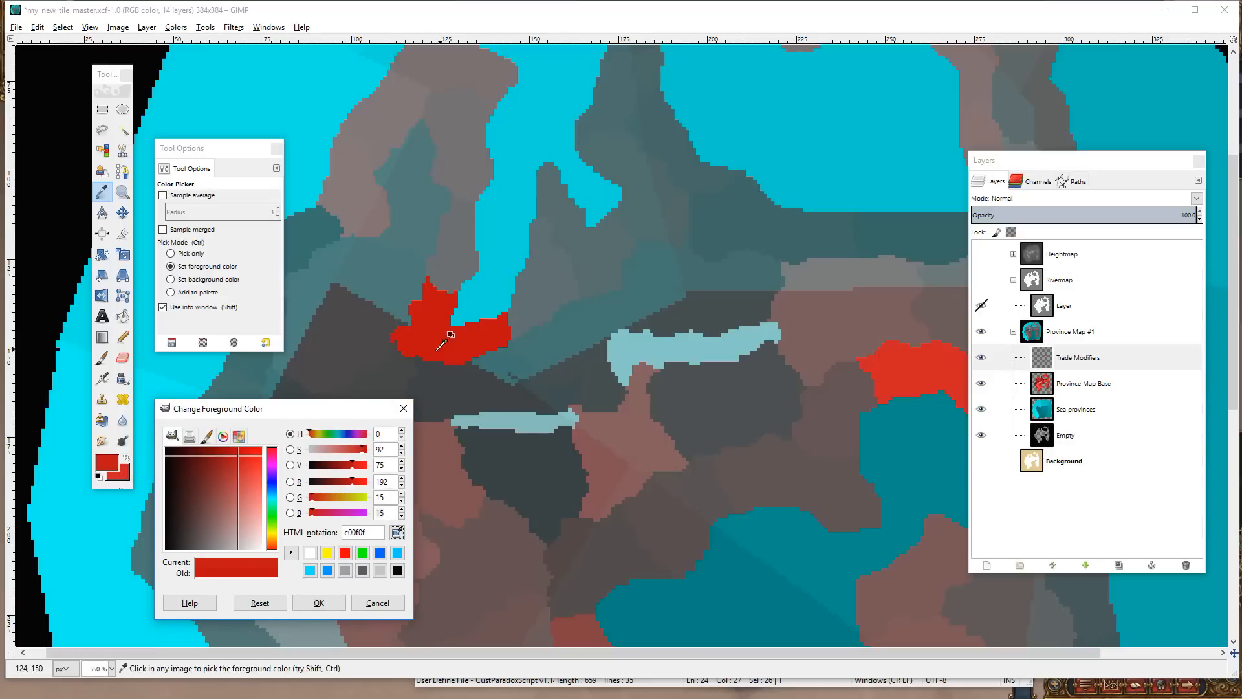
pyautogui.moveTo(337, 420); pyautogui.dragTo(334, 417)
pyautogui.click(383, 494)
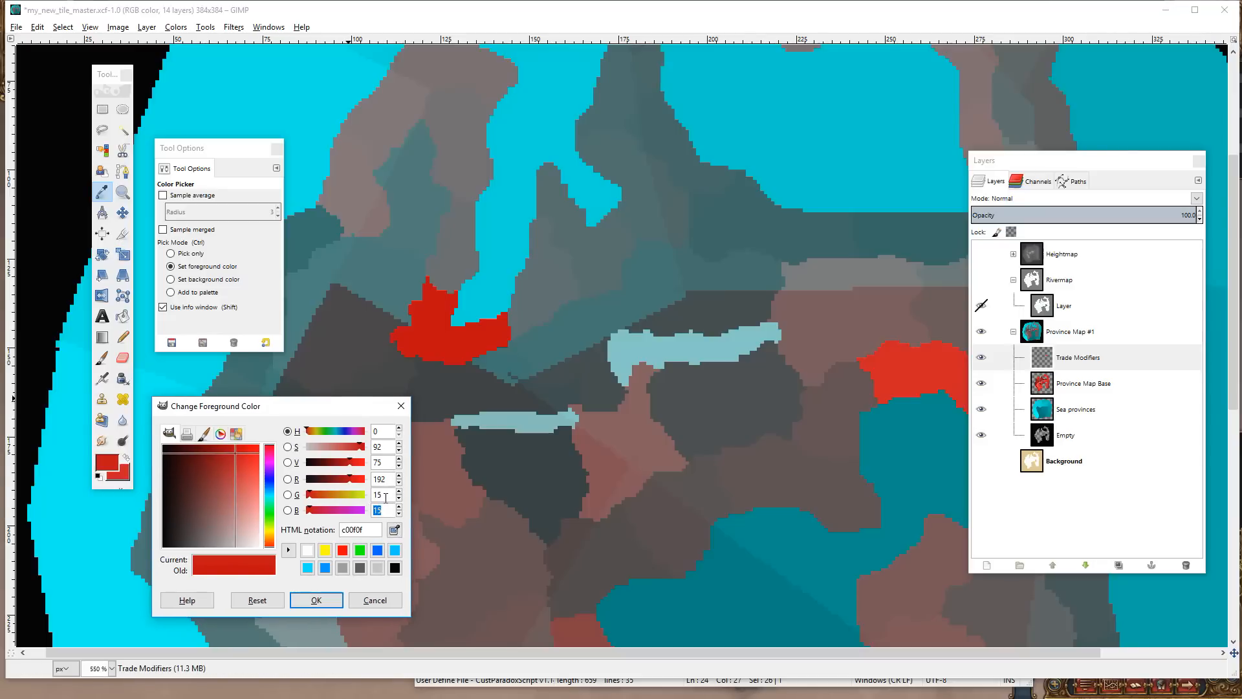
pyautogui.press('Tab')
pyautogui.moveTo(388, 480); pyautogui.dragTo(361, 481)
# - Resample the province below the inlet with the Color Picker and enter 191 10 10 for the first important_natural_harbor in Notepad++
pyautogui.click(102, 191)
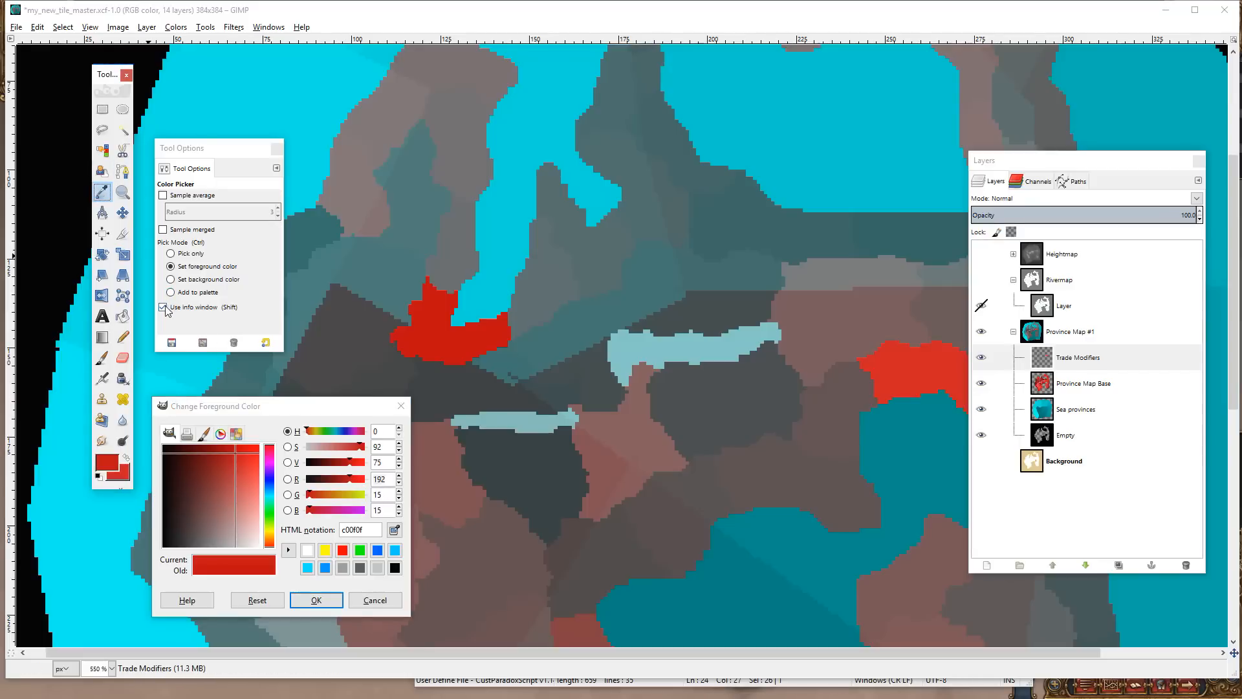
pyautogui.press('Tab')
pyautogui.click(440, 352)
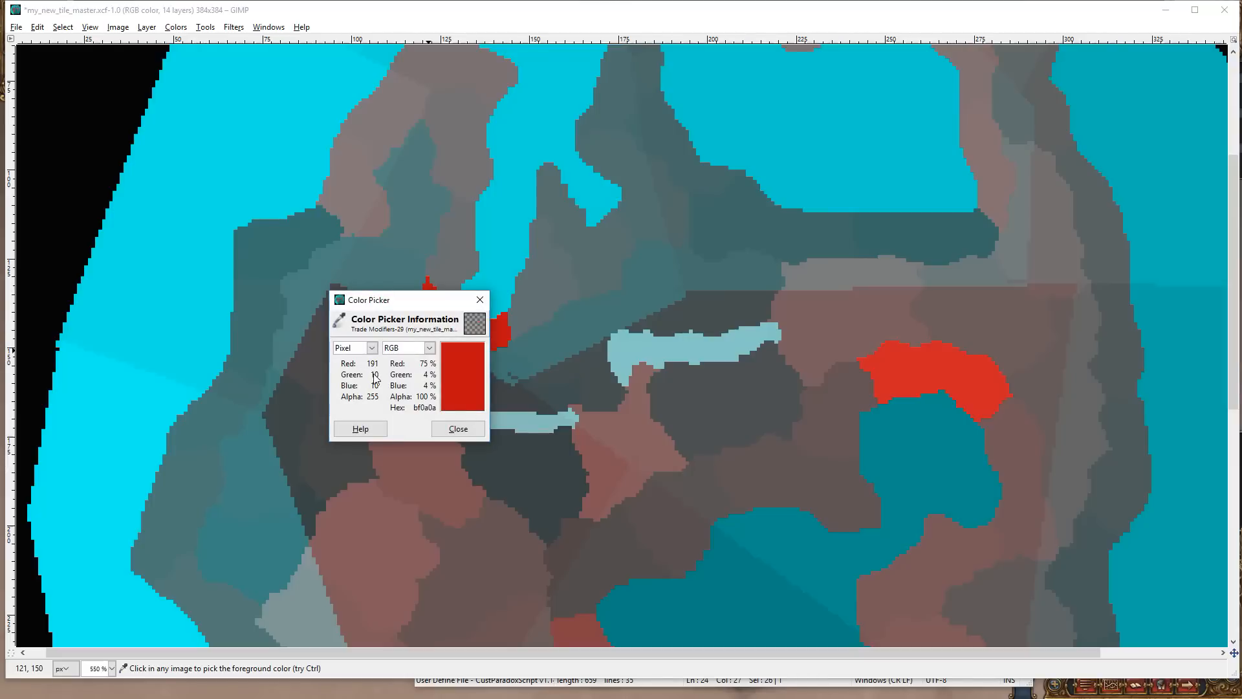
pyautogui.hotkey('alt', 'Tab')
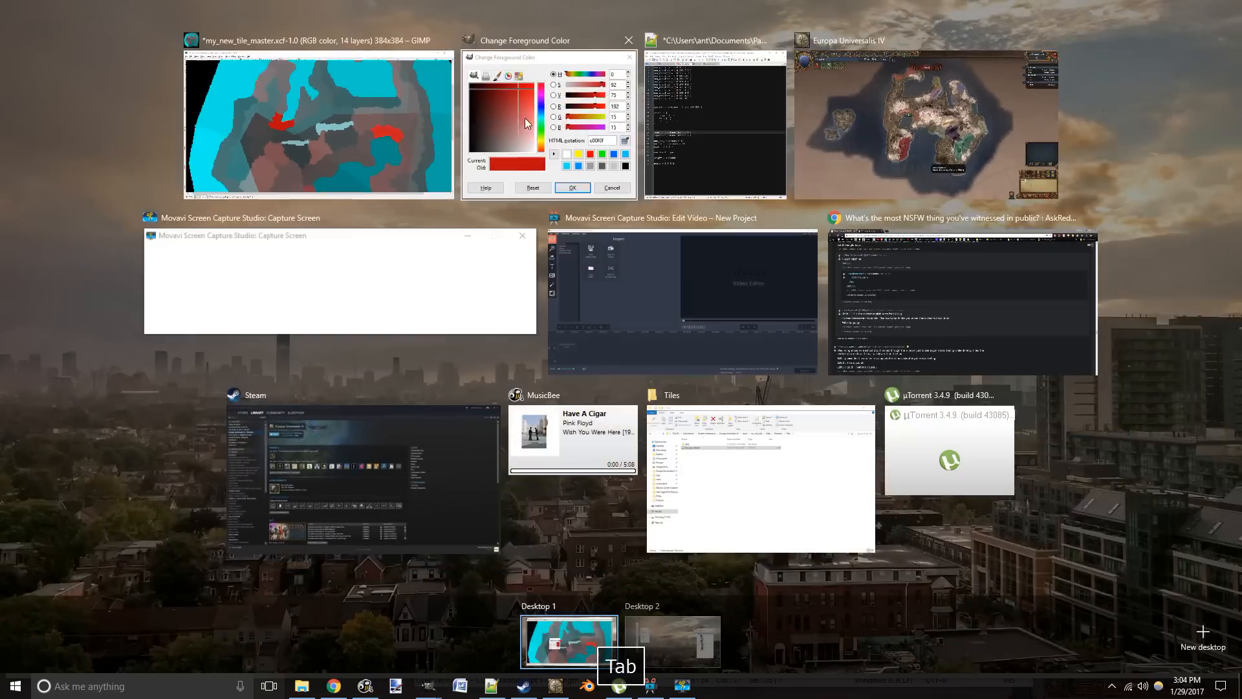
pyautogui.click(682, 97)
pyautogui.click(629, 394)
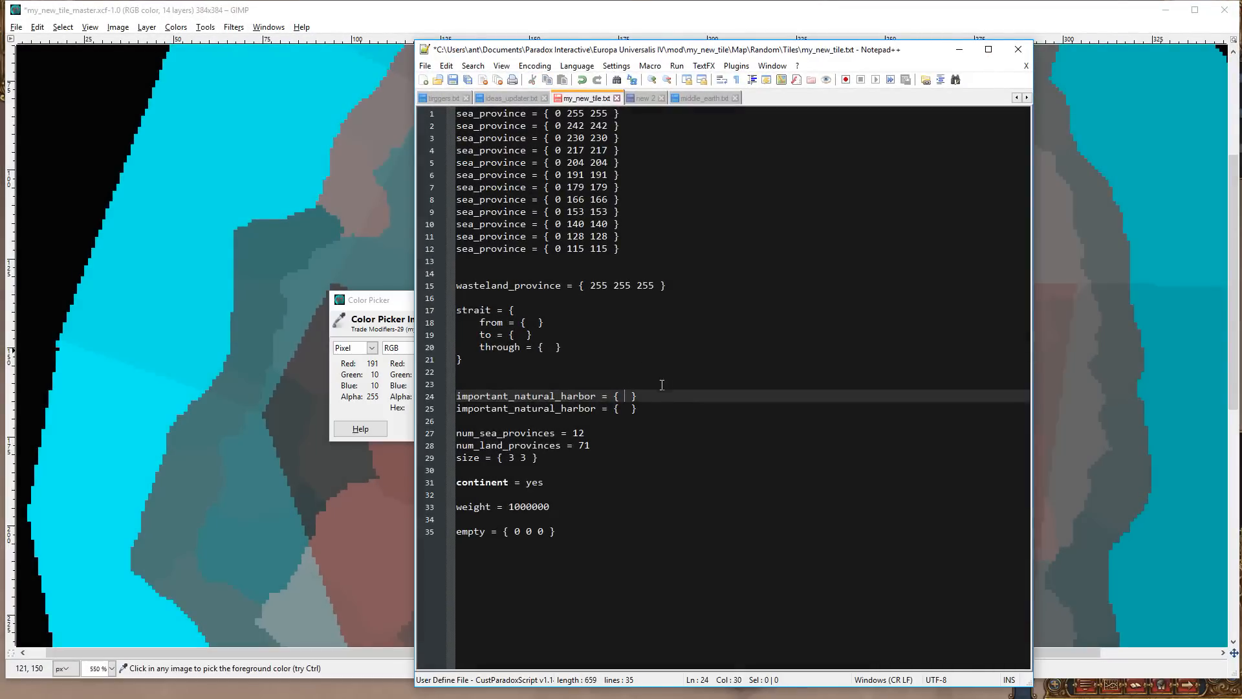
pyautogui.write('191 10 10')
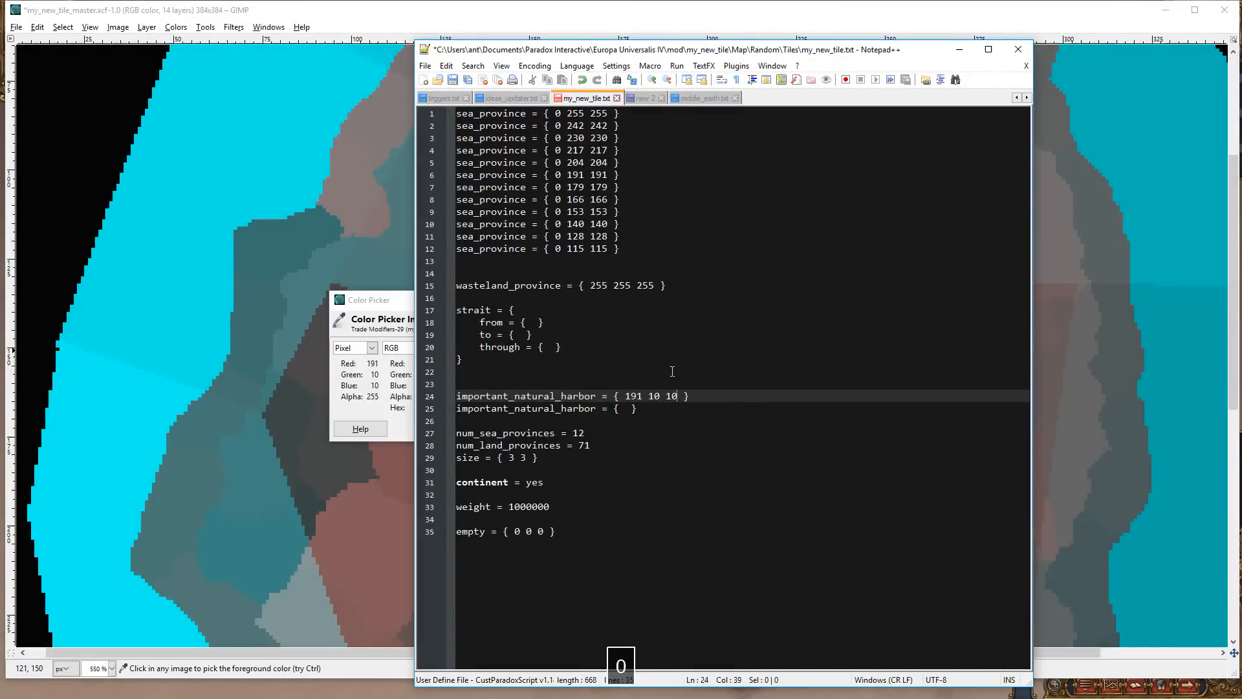
# - Return to GIMP and sample the marked province above the teal bay with the Color Picker's info window
pyautogui.click(300, 27)
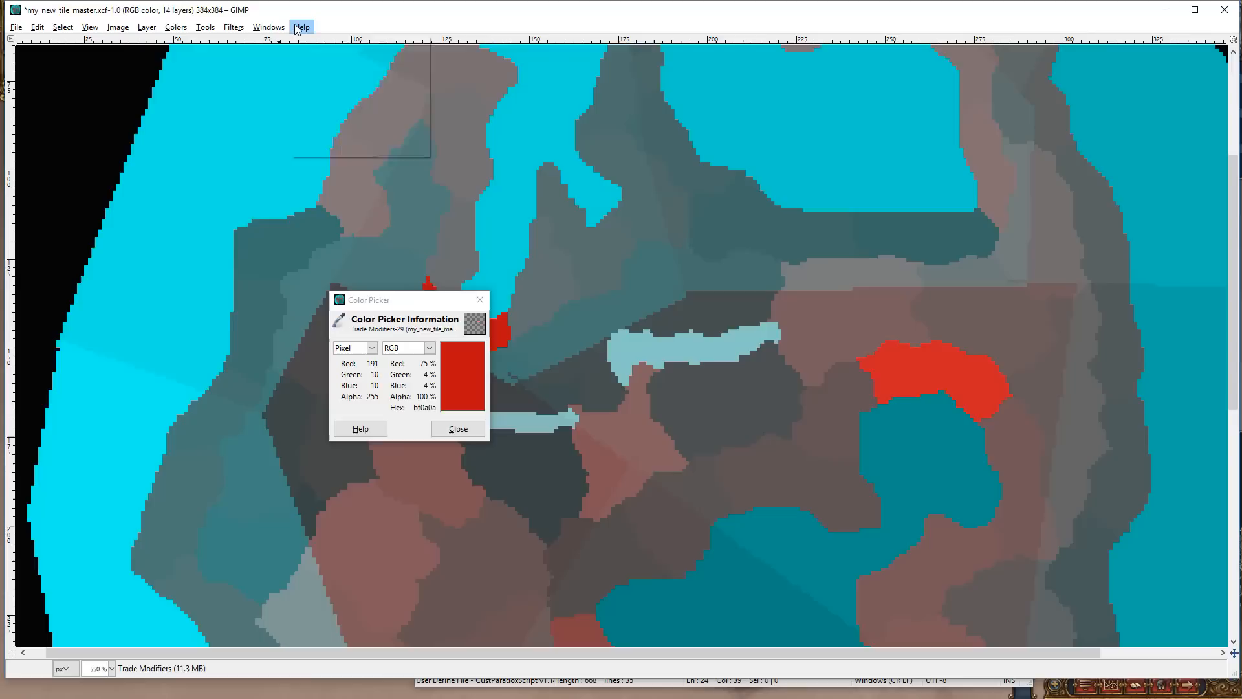
pyautogui.click(480, 428)
pyautogui.click(480, 428)
pyautogui.moveTo(713, 486); pyautogui.dragTo(524, 413)
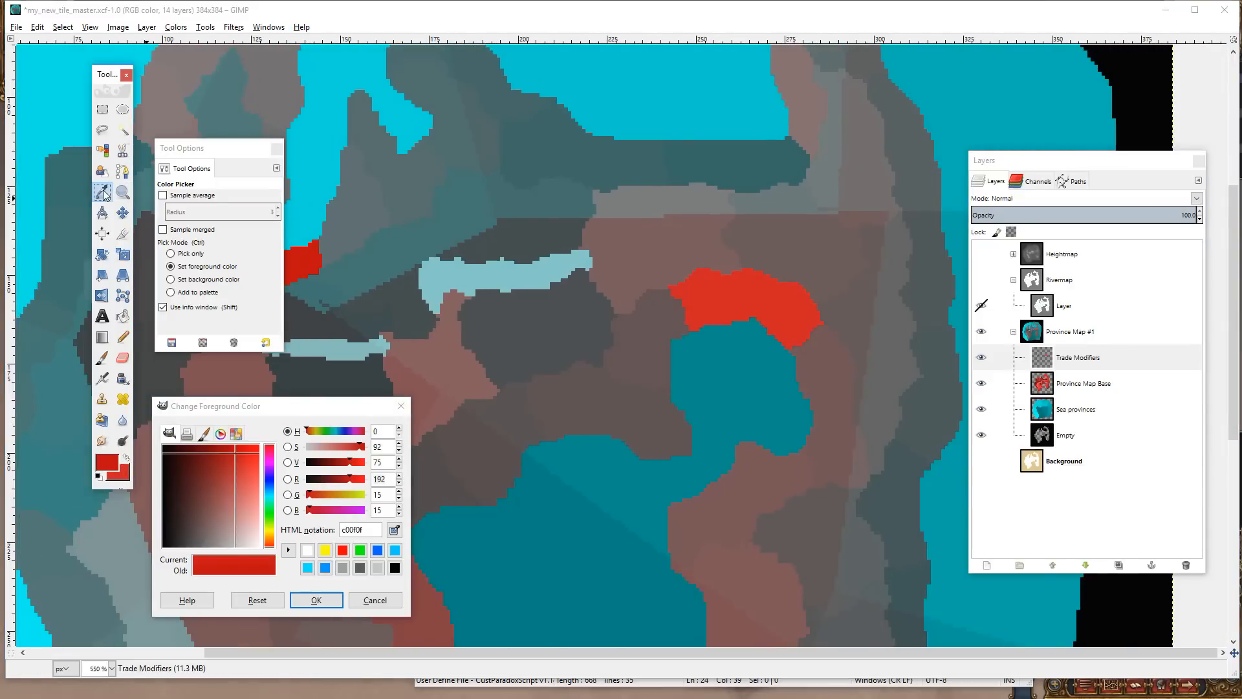
pyautogui.press('Tab')
pyautogui.click(736, 292)
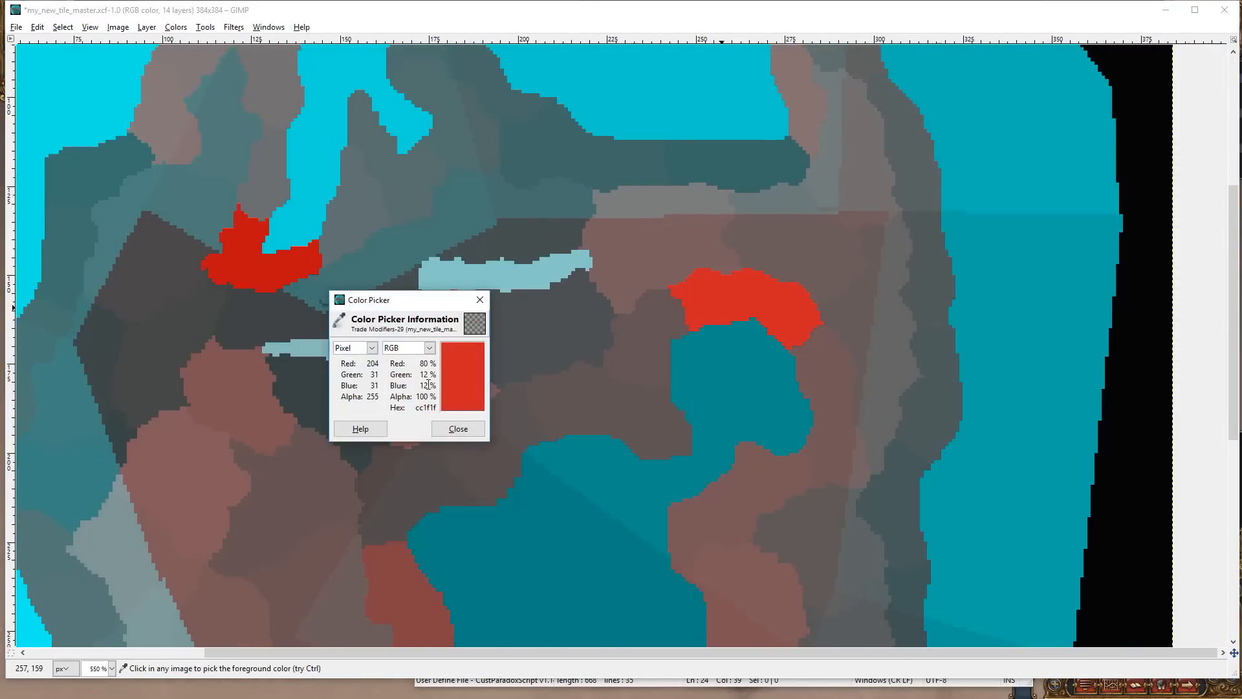
# - Switch to my_new_tile.txt in Notepad++ and enter 204 31 31 for the second important_natural_harbor
pyautogui.press('super+Tab')
pyautogui.click(582, 175)
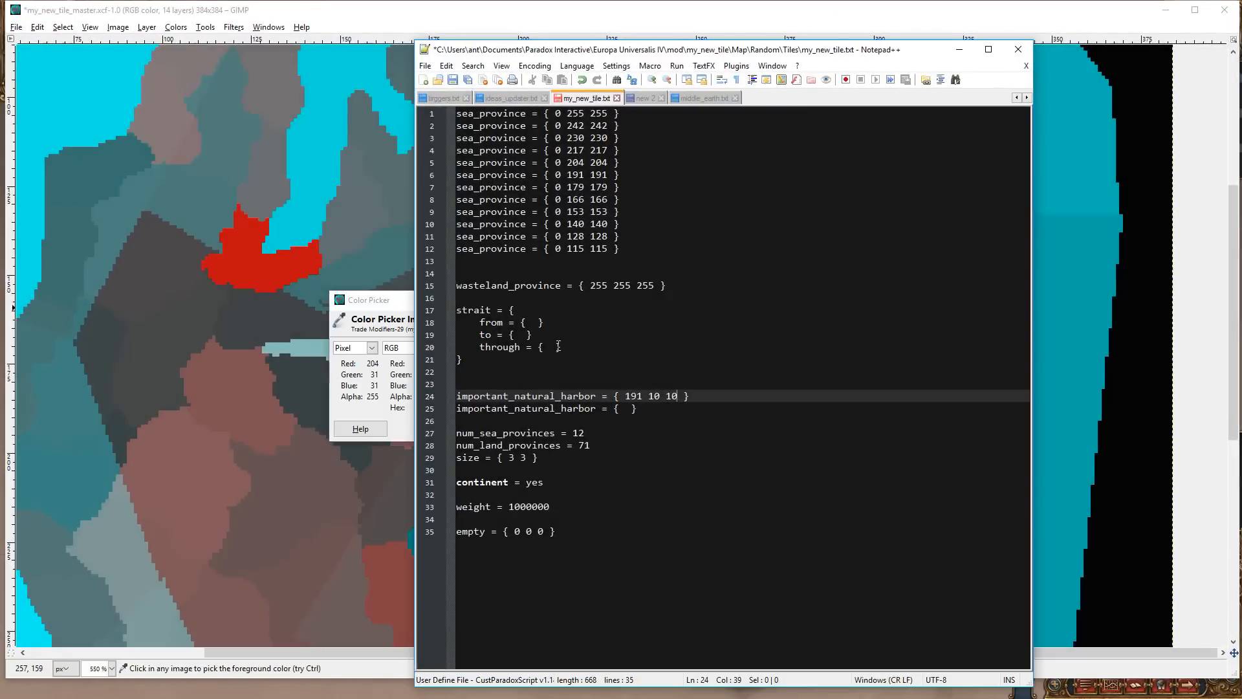
pyautogui.click(628, 408)
pyautogui.write('204 313')
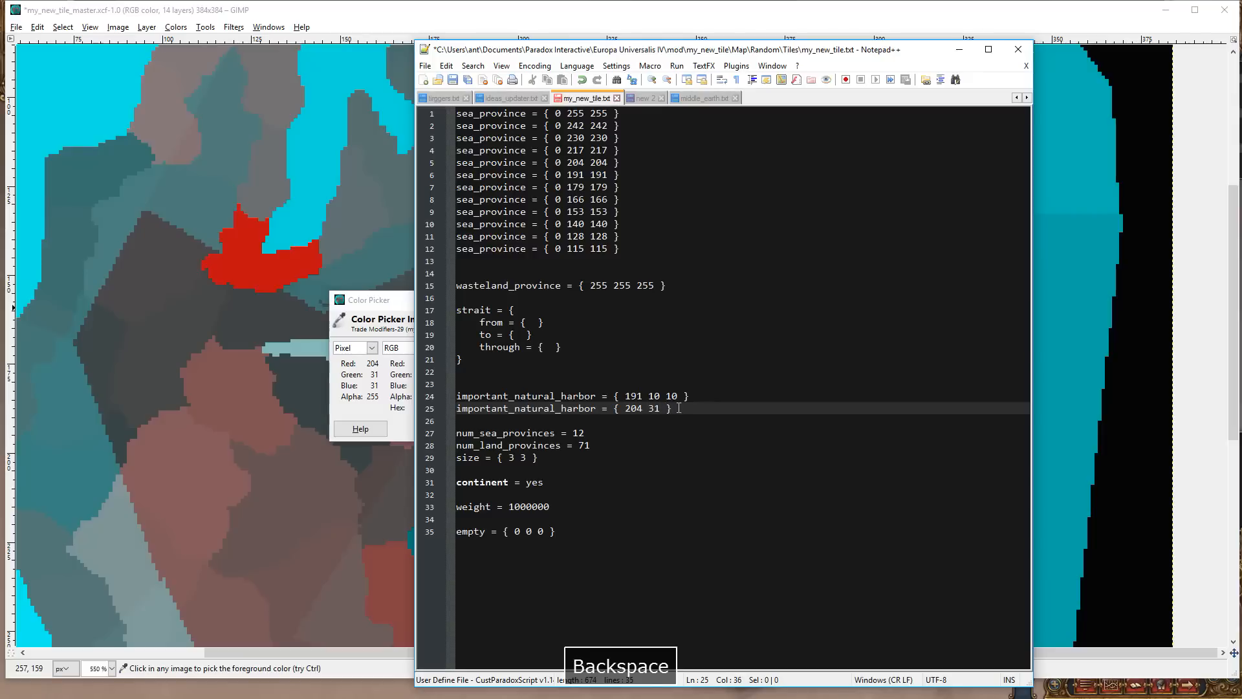
pyautogui.write(' 31')
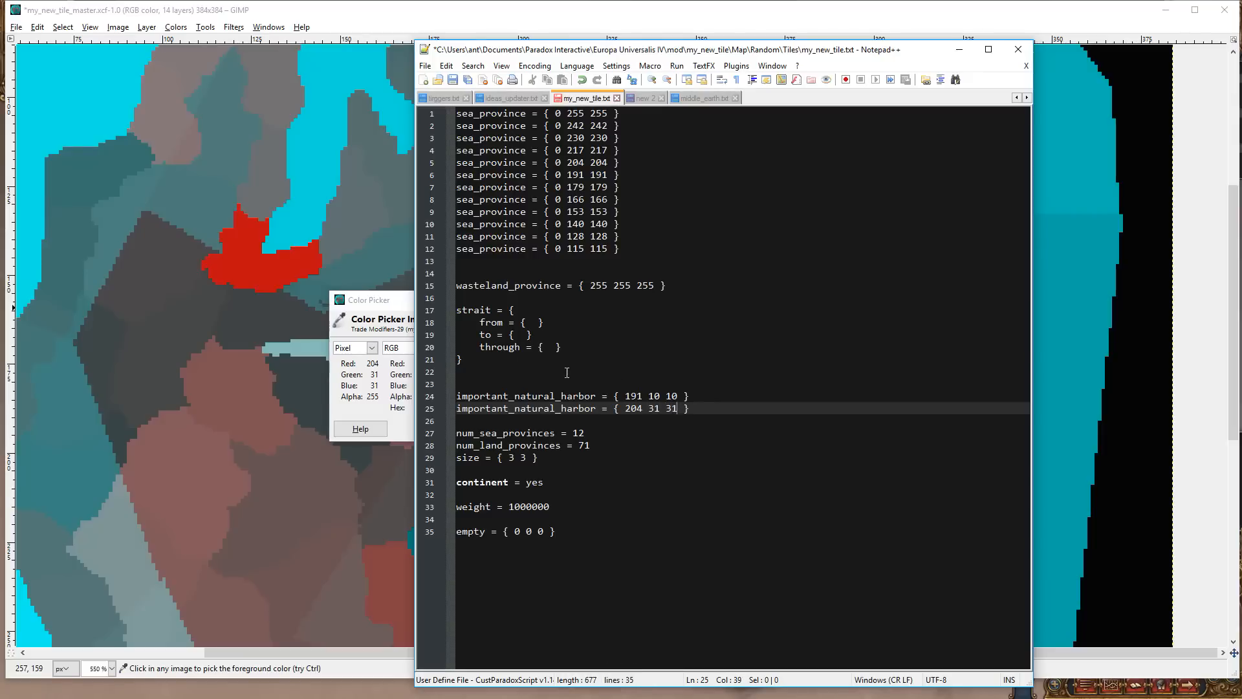
# - Switch back to GIMP and restore the Province Map Base layer to full opacity, keeping it the active layer
pyautogui.hotkey('alt', 'Tab')
pyautogui.moveTo(603, 384); pyautogui.dragTo(582, 339)
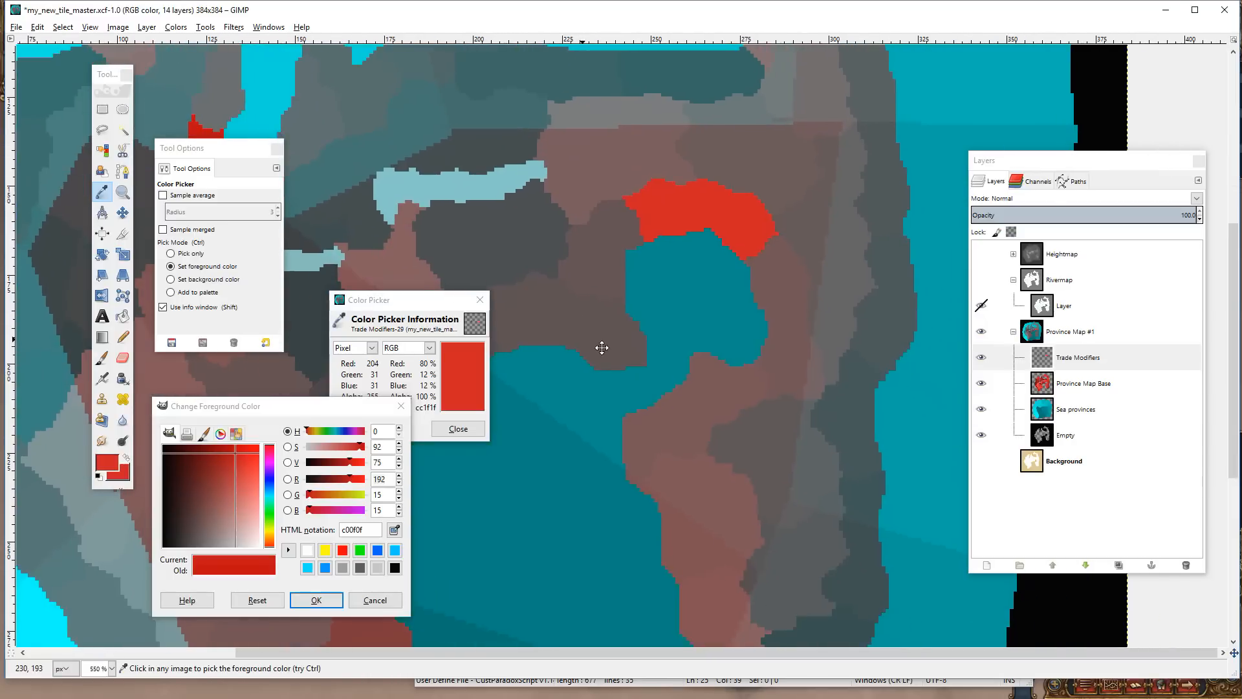
pyautogui.click(1056, 383)
pyautogui.moveTo(1086, 219); pyautogui.dragTo(1200, 218)
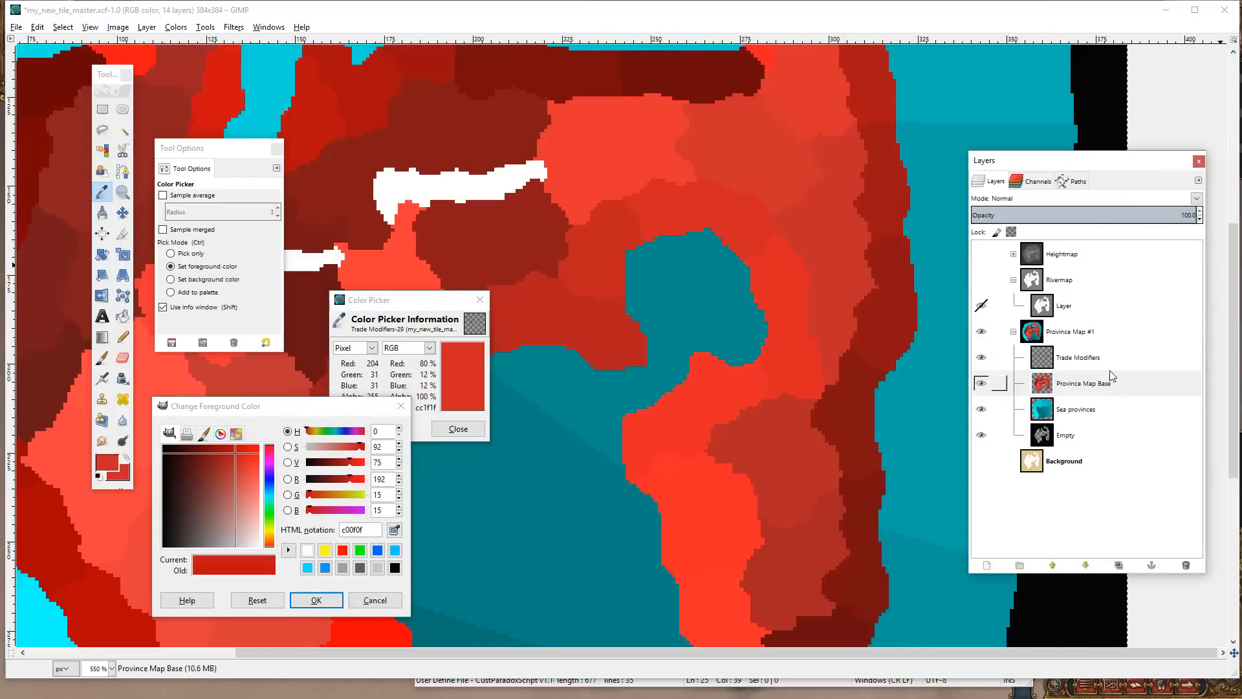
pyautogui.click(1061, 381)
# - Fuzzy-select the two land provinces on either side of the teal bay's mouth and the sea province between them, with Sample merged enabled
pyautogui.click(123, 130)
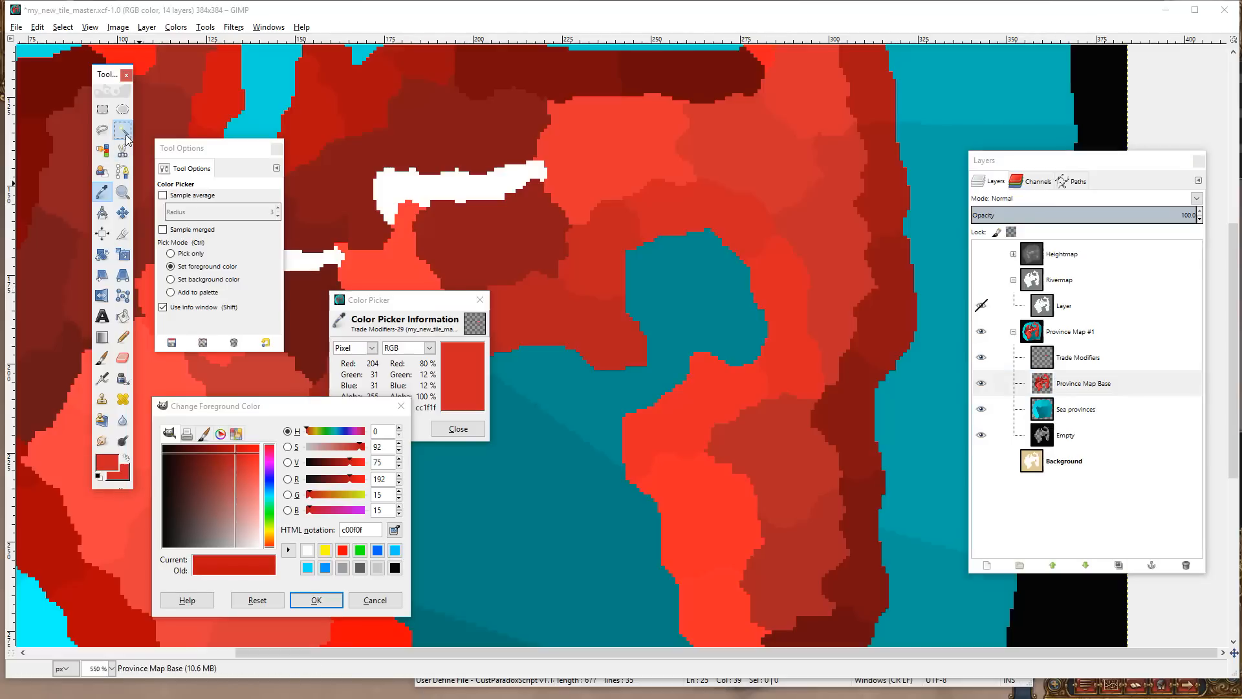
pyautogui.click(615, 347)
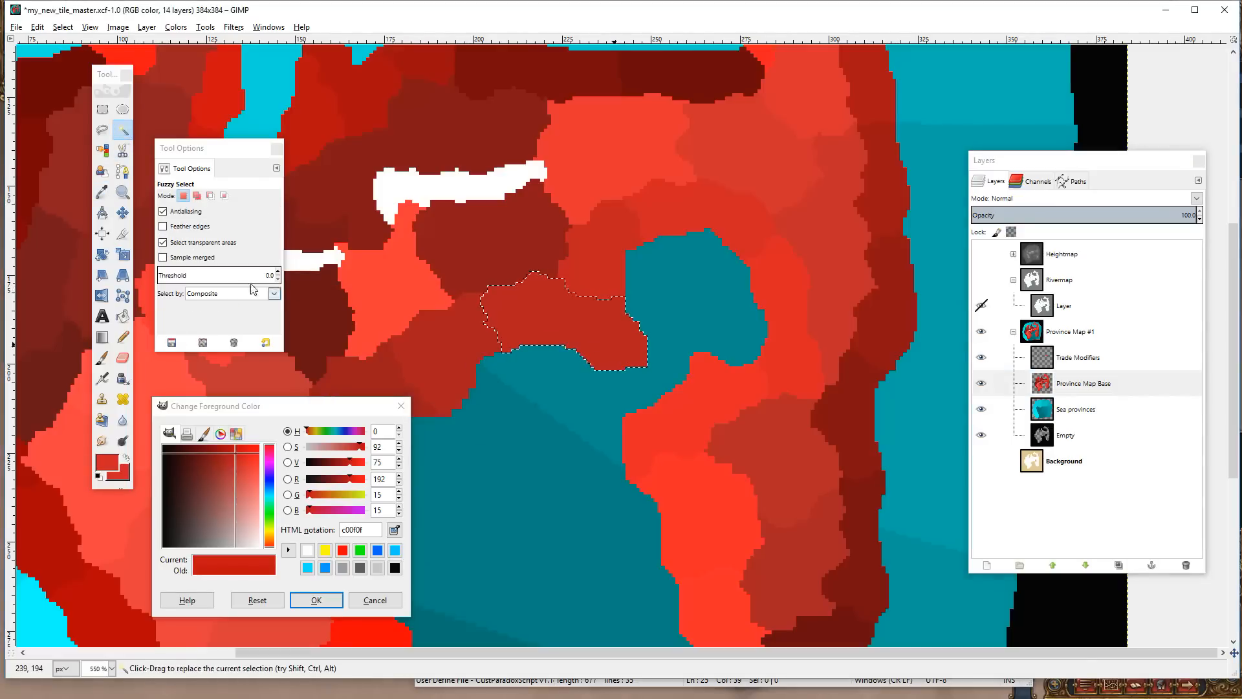
pyautogui.click(164, 257)
pyautogui.click(163, 257)
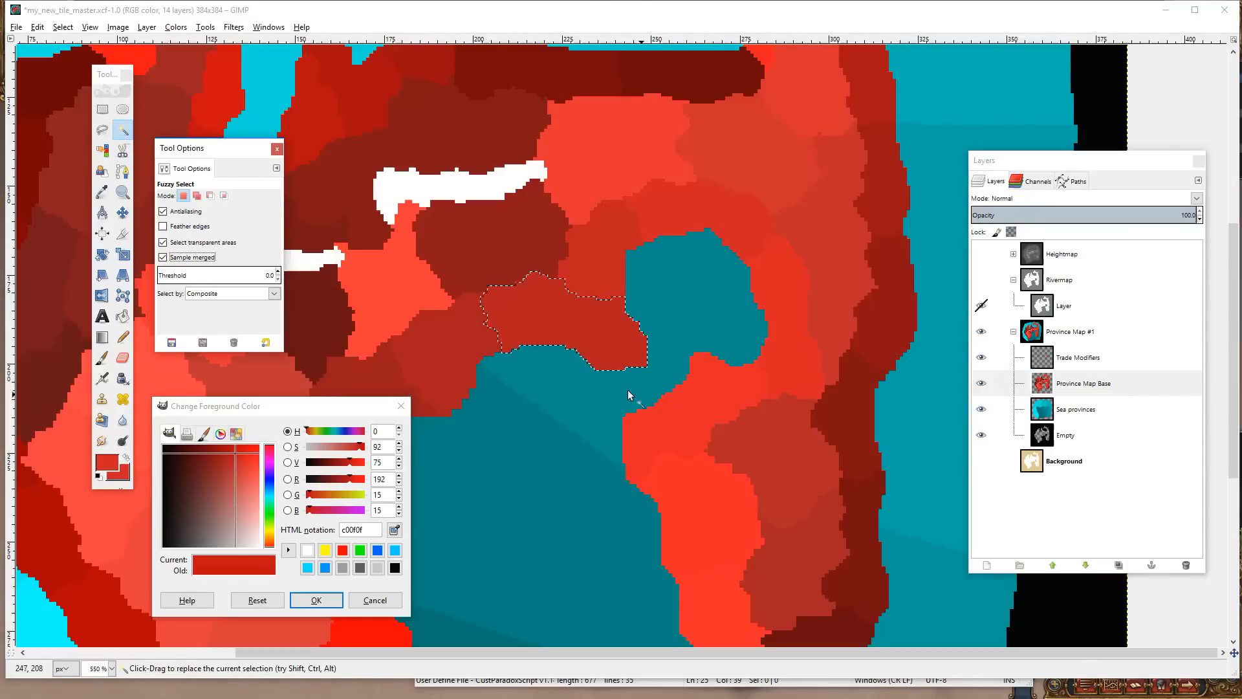
pyautogui.keyDown('shift'); pyautogui.click(585, 386); pyautogui.keyUp('shift')
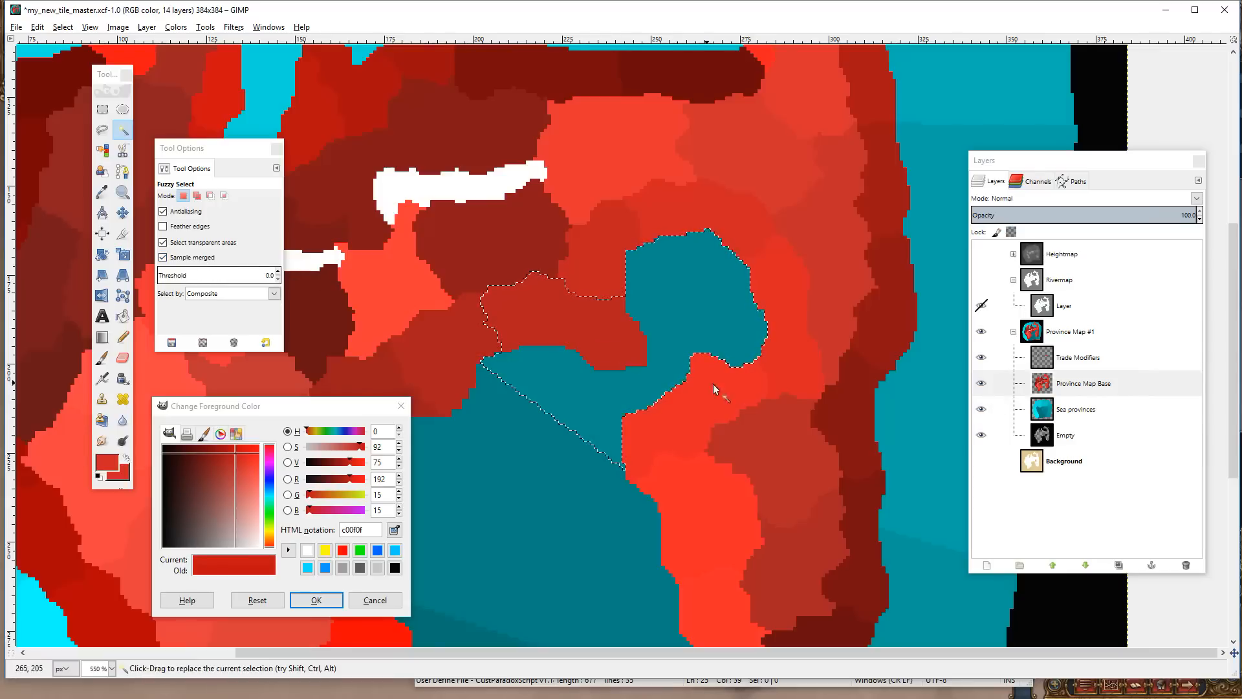
pyautogui.keyDown('shift'); pyautogui.click(679, 421); pyautogui.keyUp('shift')
# - Add a transparent 384 × 384 px layer named Straits directly above Province Map Base
pyautogui.click(1098, 387)
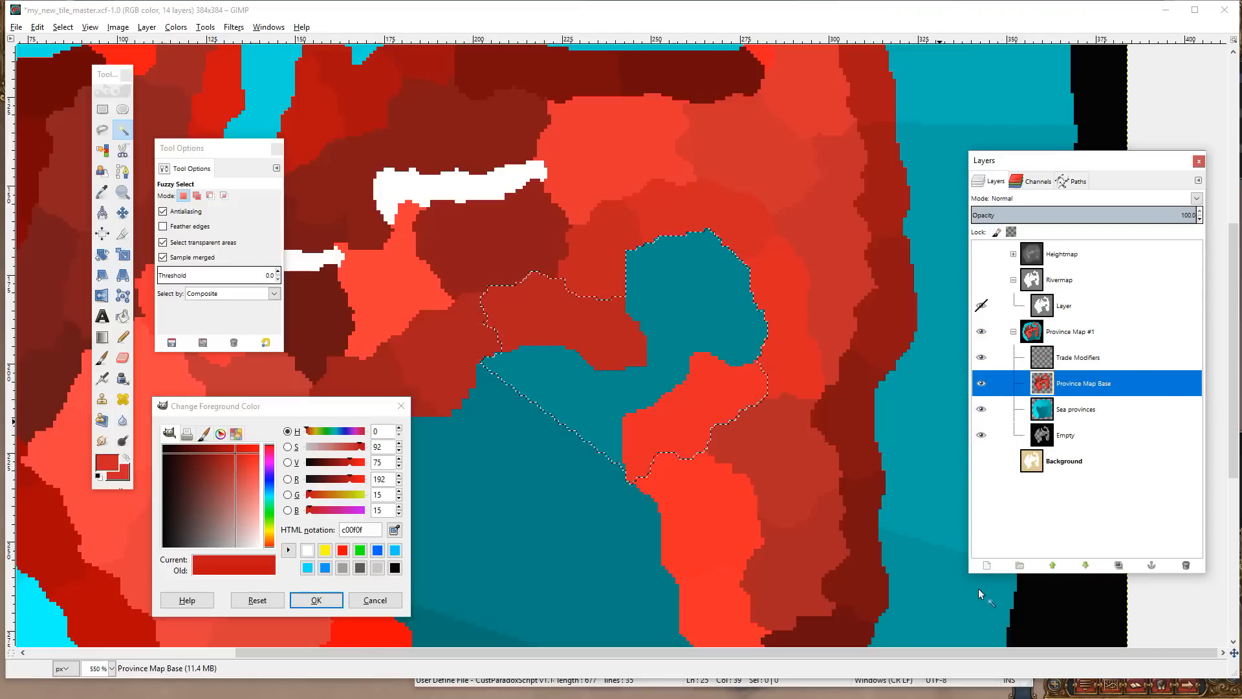
pyautogui.click(988, 565)
pyautogui.press('BackSpace')
pyautogui.write('Straits')
pyautogui.press('Return')
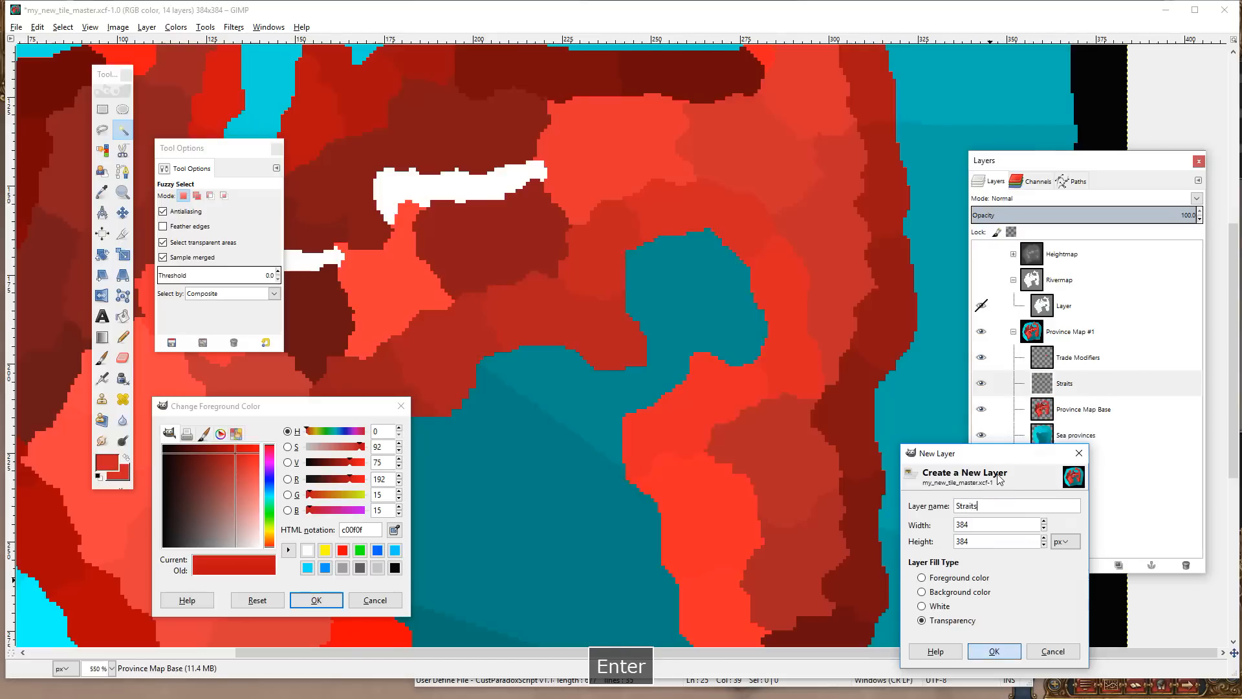
# - Copy the two selected land provinces from Province Map Base, paste them into the Straits layer and anchor them
pyautogui.hotkey('ctrl', 'v')
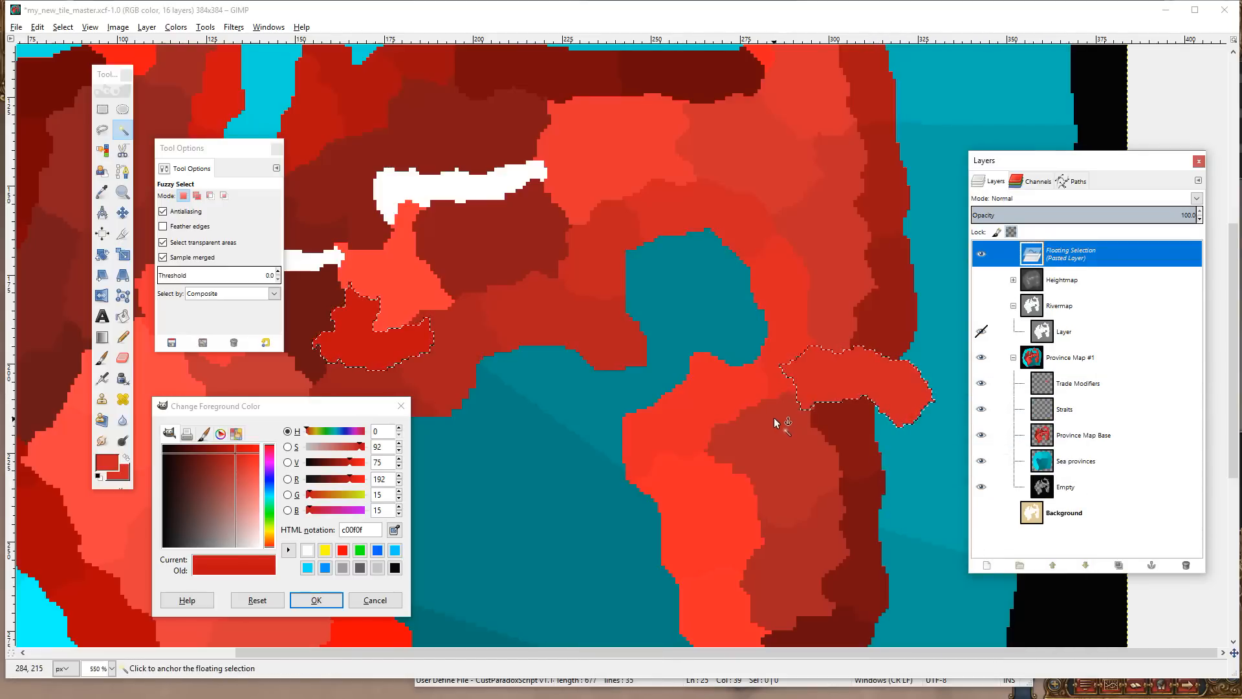
pyautogui.hotkey('ctrl', 'z')
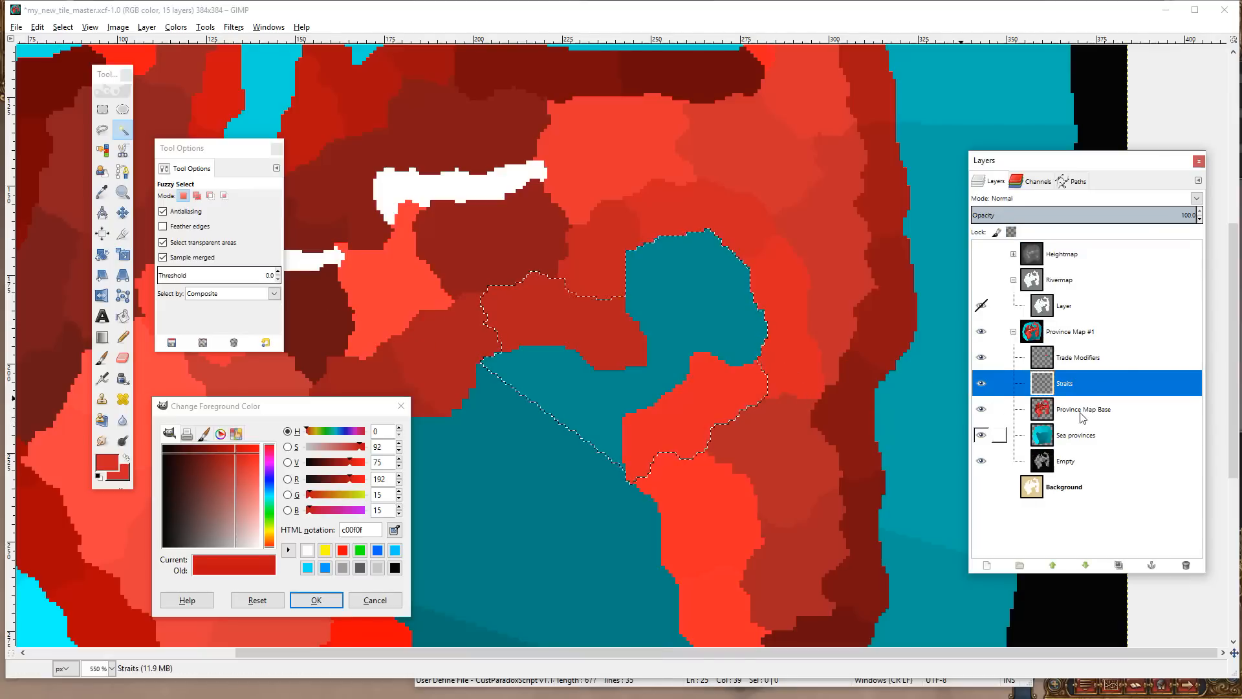
pyautogui.press('pagedown')
pyautogui.hotkey('ctrl', 'c')
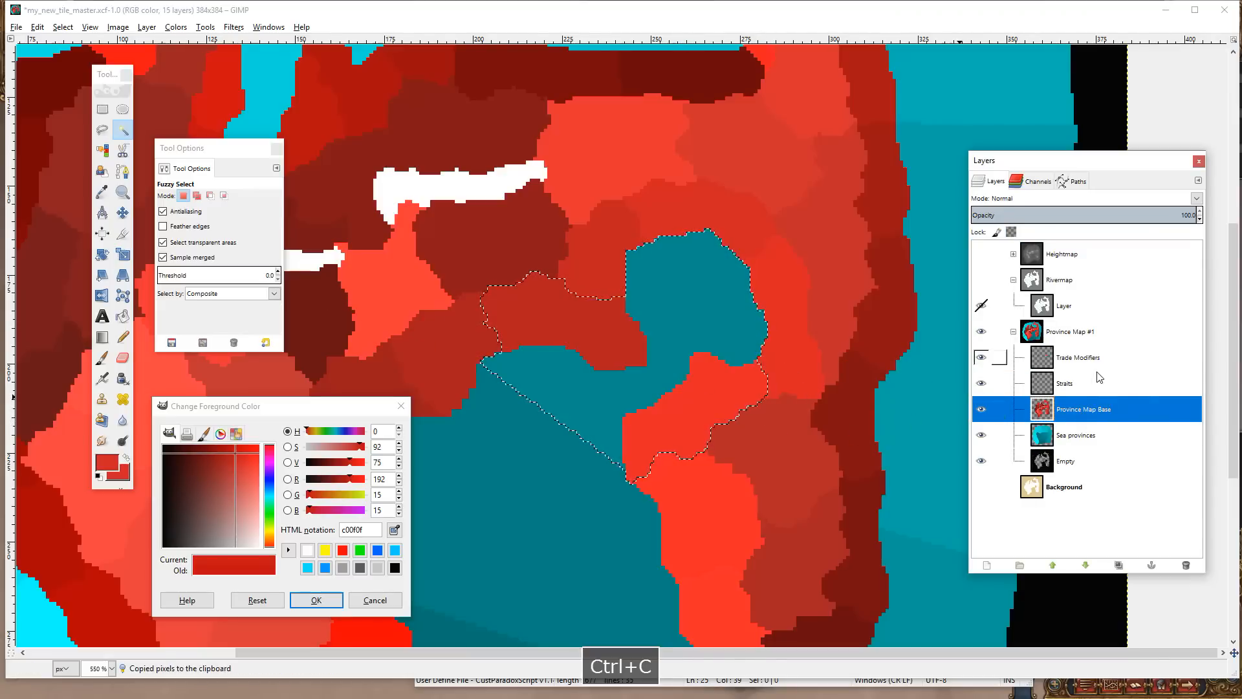
pyautogui.press('pageup')
pyautogui.hotkey('ctrl', 'v')
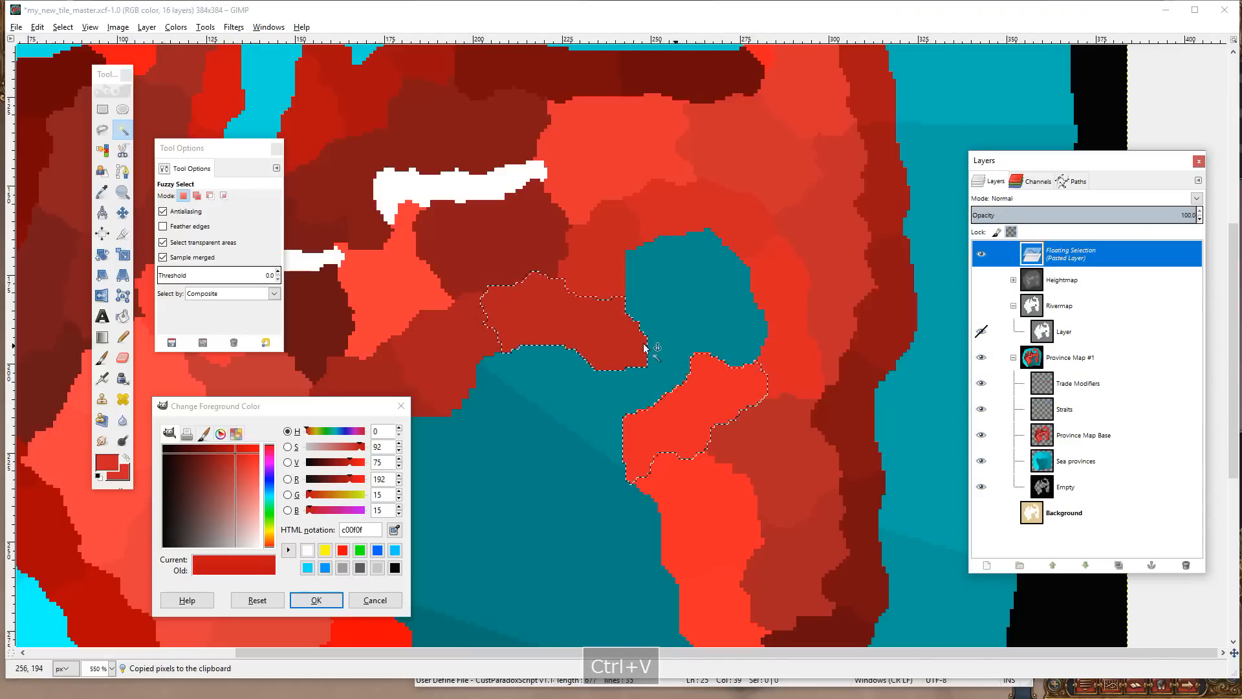
pyautogui.click(1149, 565)
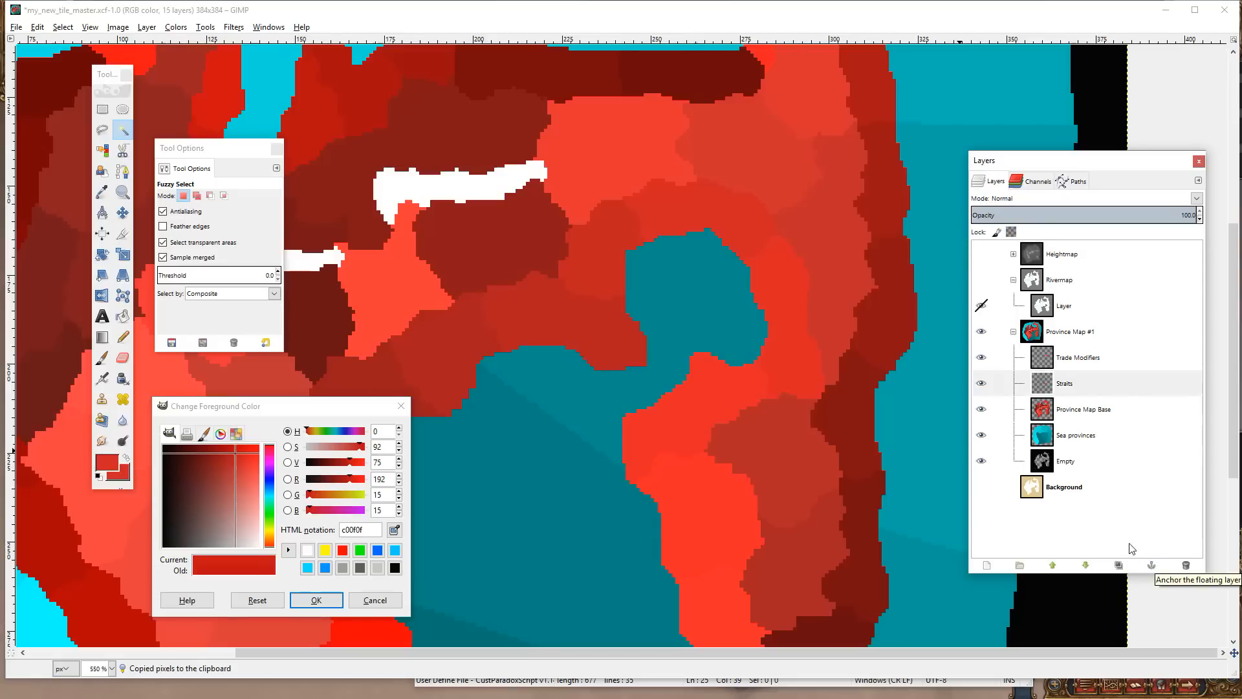
# - Check the land provinces copied to Straits by temporarily fading Province Map Base and Sea provinces, restoring both to full opacity
pyautogui.click(1066, 410)
pyautogui.click(1088, 216)
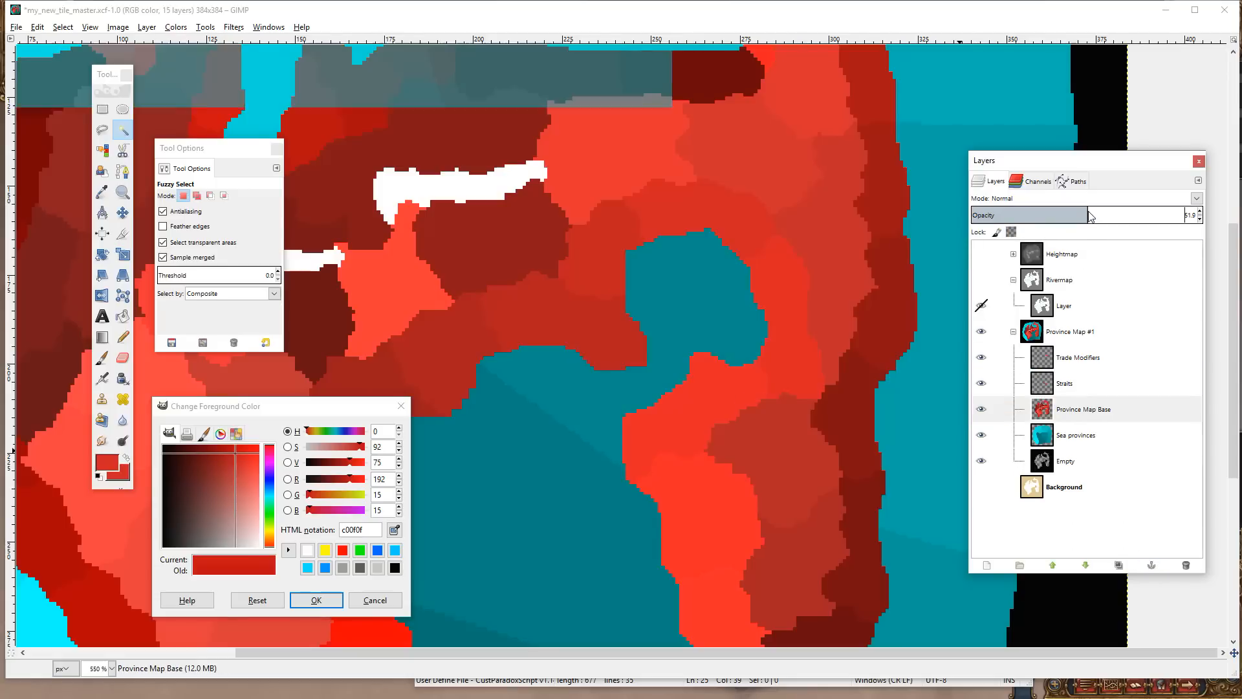
pyautogui.click(1101, 436)
pyautogui.click(1086, 222)
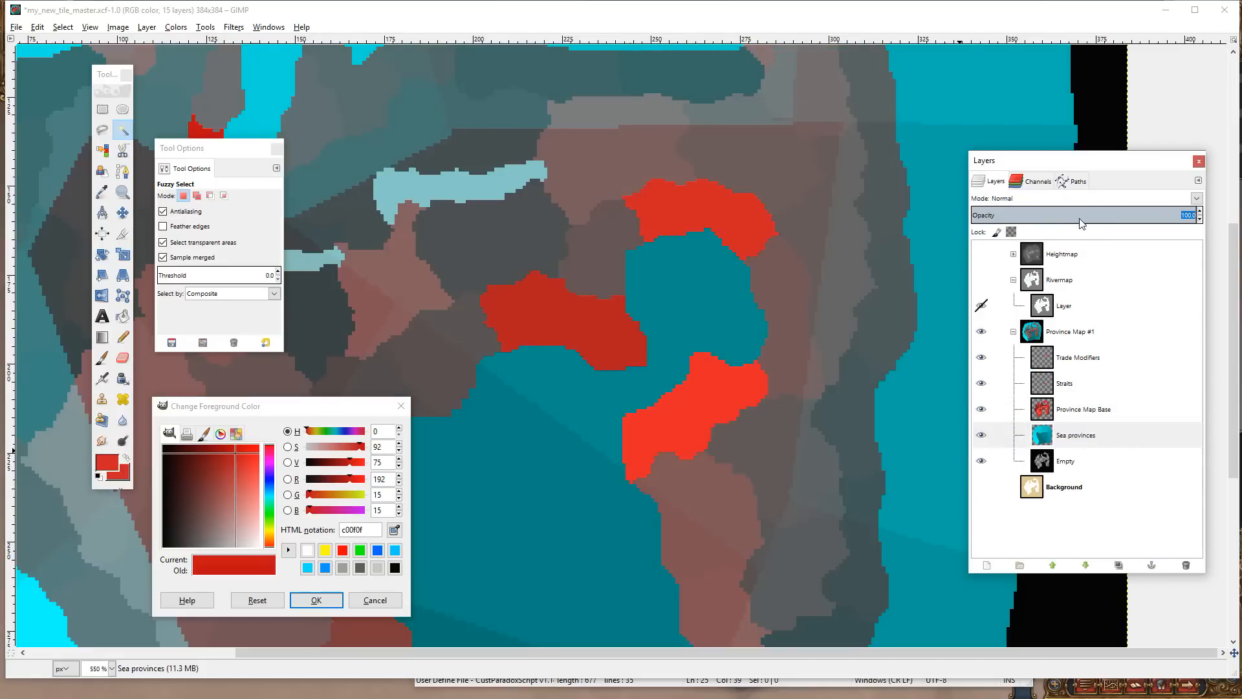
pyautogui.click(1087, 446)
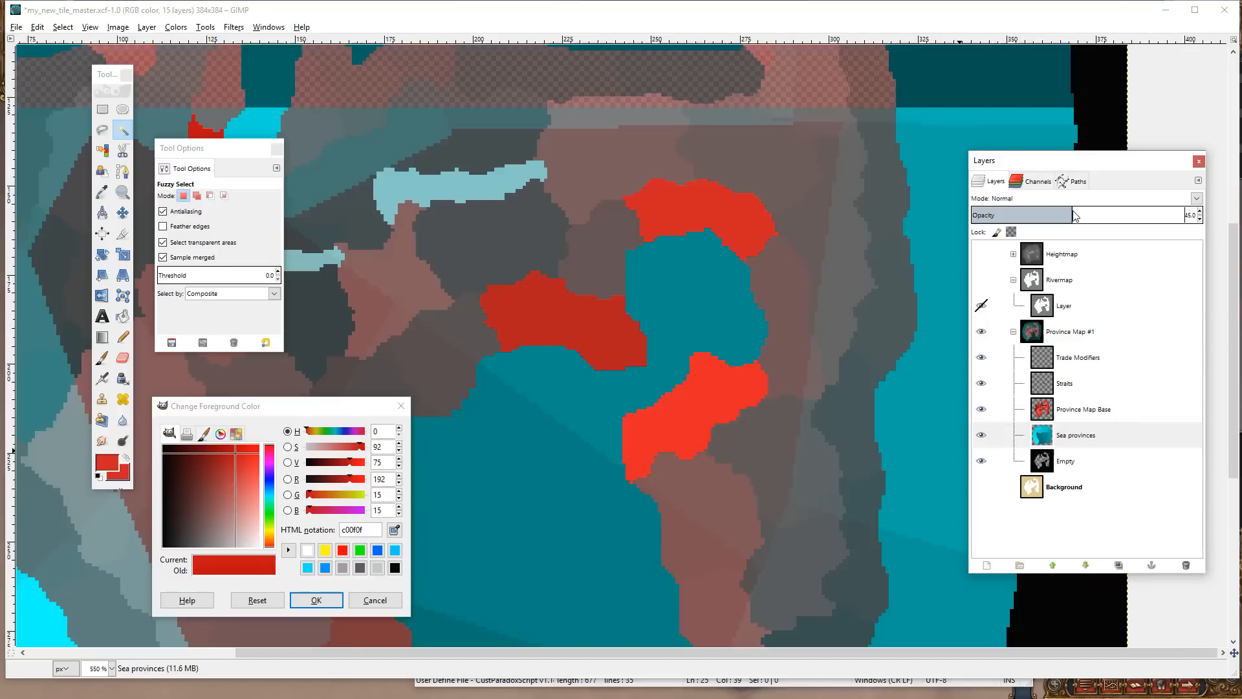
pyautogui.click(1074, 216)
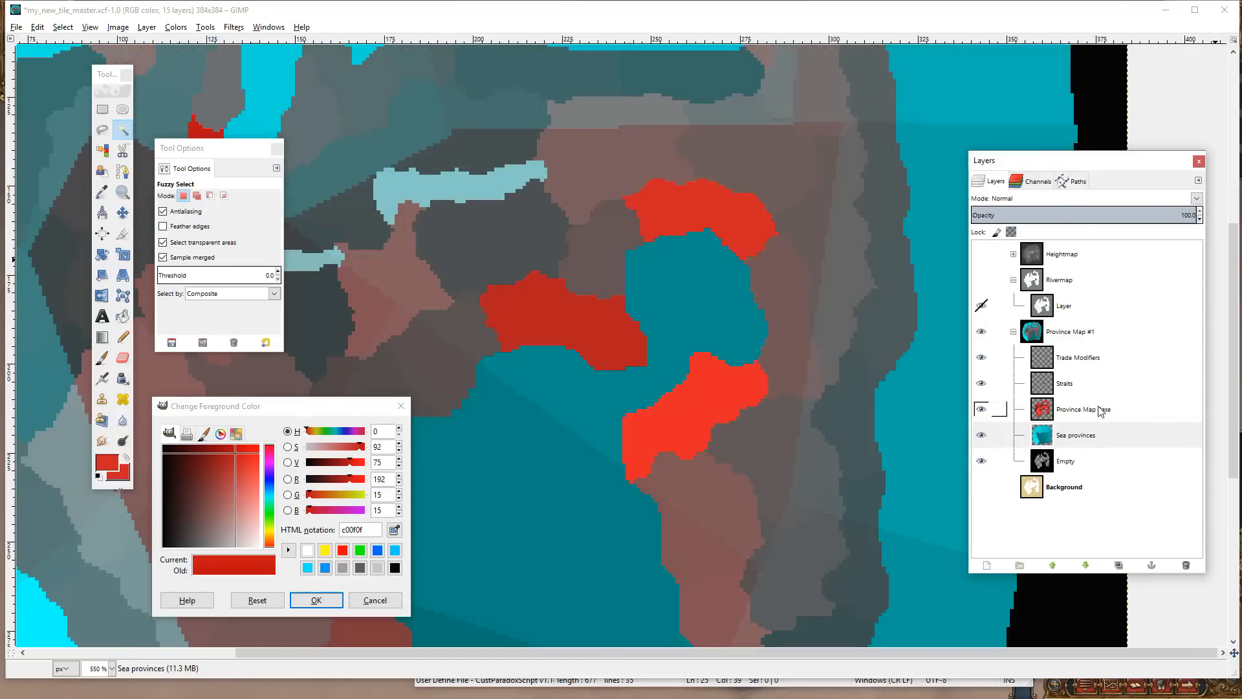
pyautogui.click(1095, 417)
pyautogui.moveTo(1094, 214); pyautogui.dragTo(1198, 216)
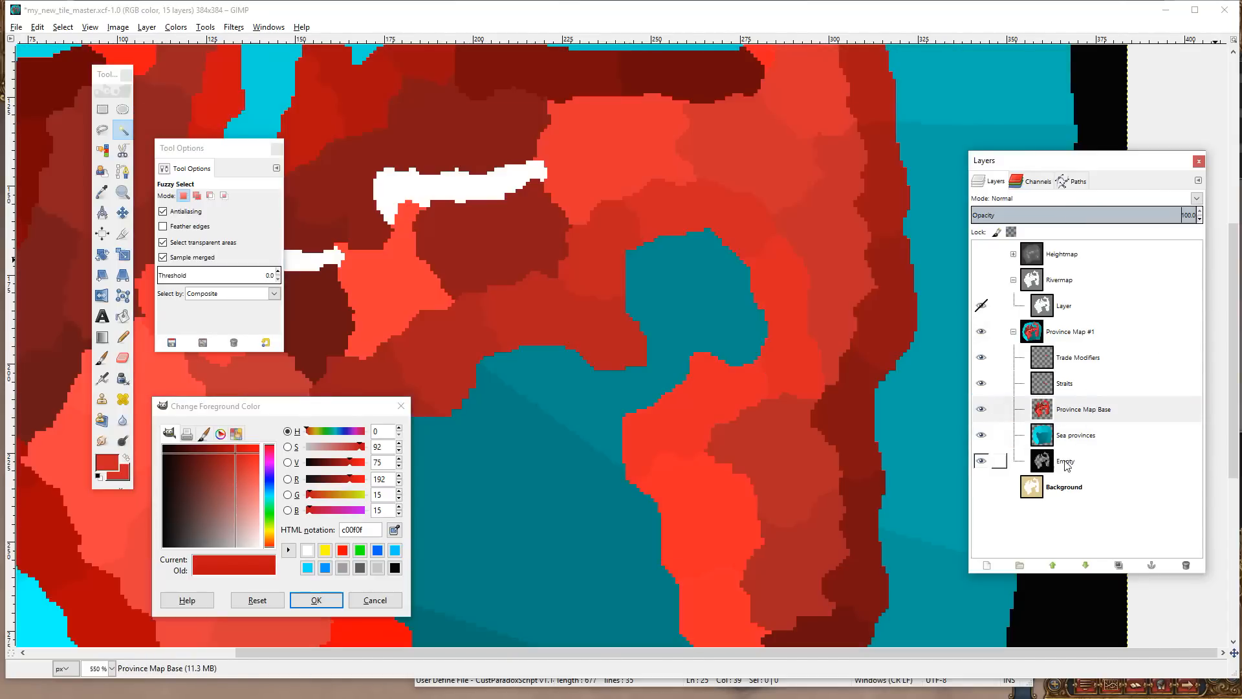
# - Fuzzy-select the bay's sea province on the Sea provinces layer, copy it into the Straits layer and anchor it
pyautogui.click(1065, 438)
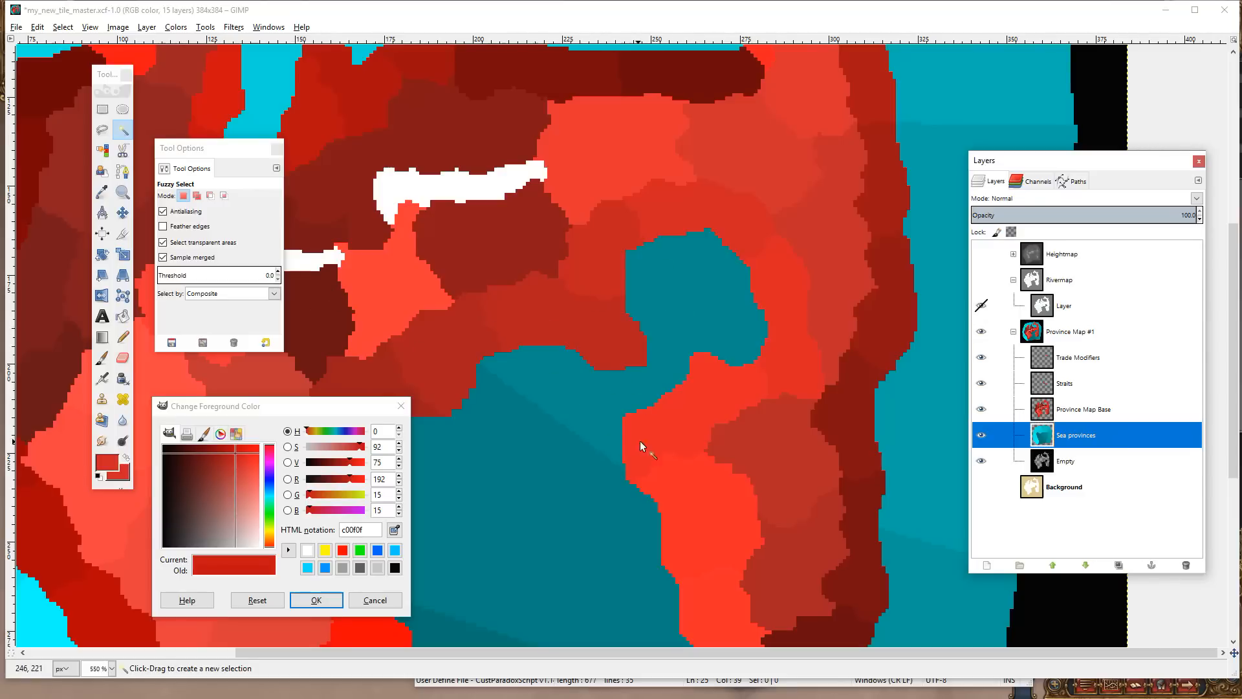
pyautogui.click(569, 401)
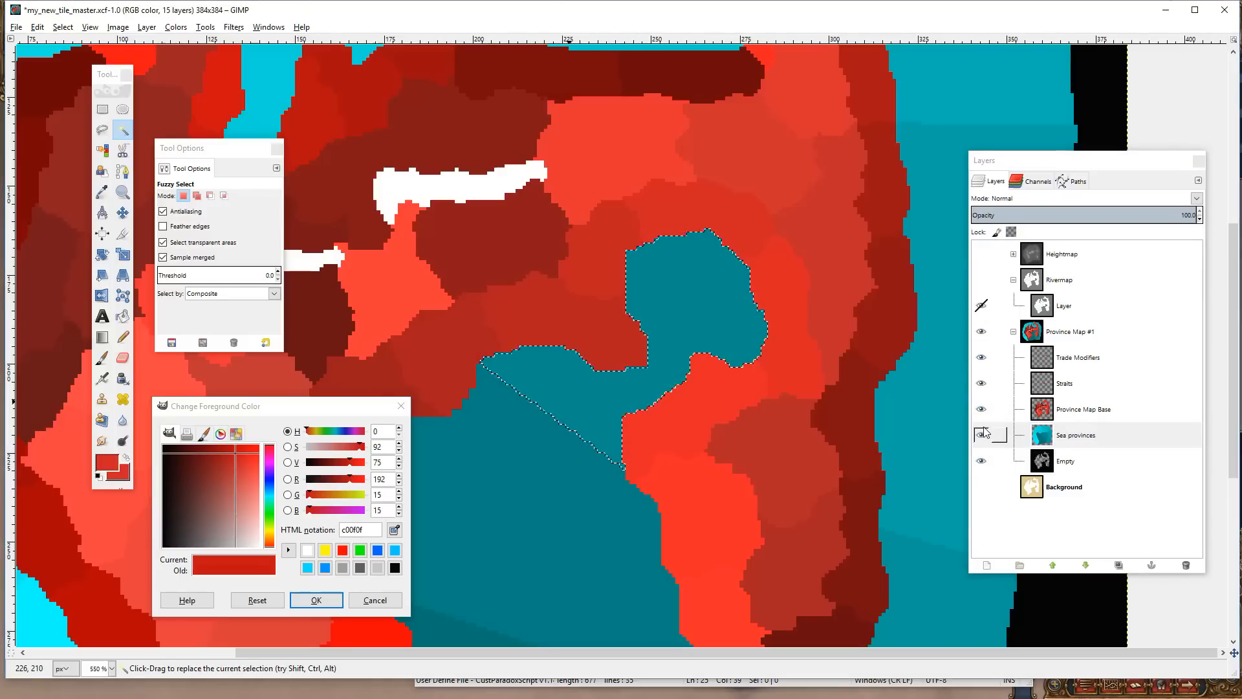
pyautogui.hotkey('ctrl', 'c')
pyautogui.click(1003, 387)
pyautogui.hotkey('ctrl', 'v')
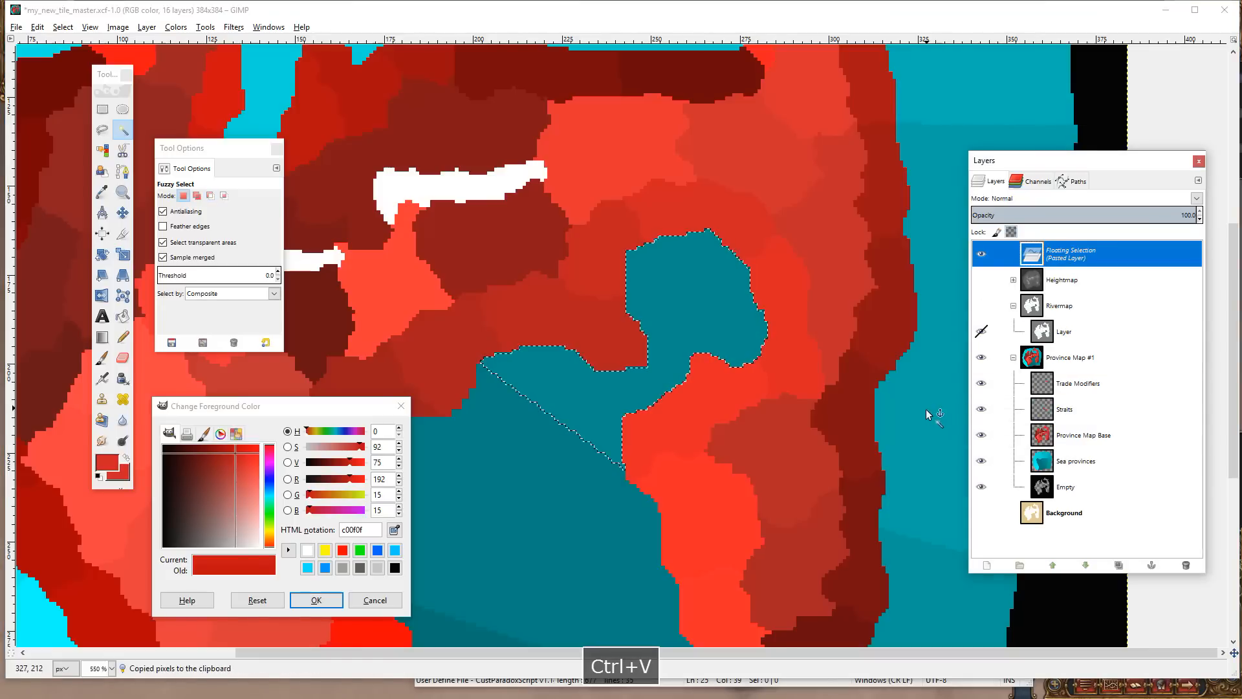
pyautogui.click(1152, 566)
# - Lower the Province Map Base layer's opacity to 53.3 and hide the Trade Modifiers layer
pyautogui.click(1084, 394)
pyautogui.click(1094, 414)
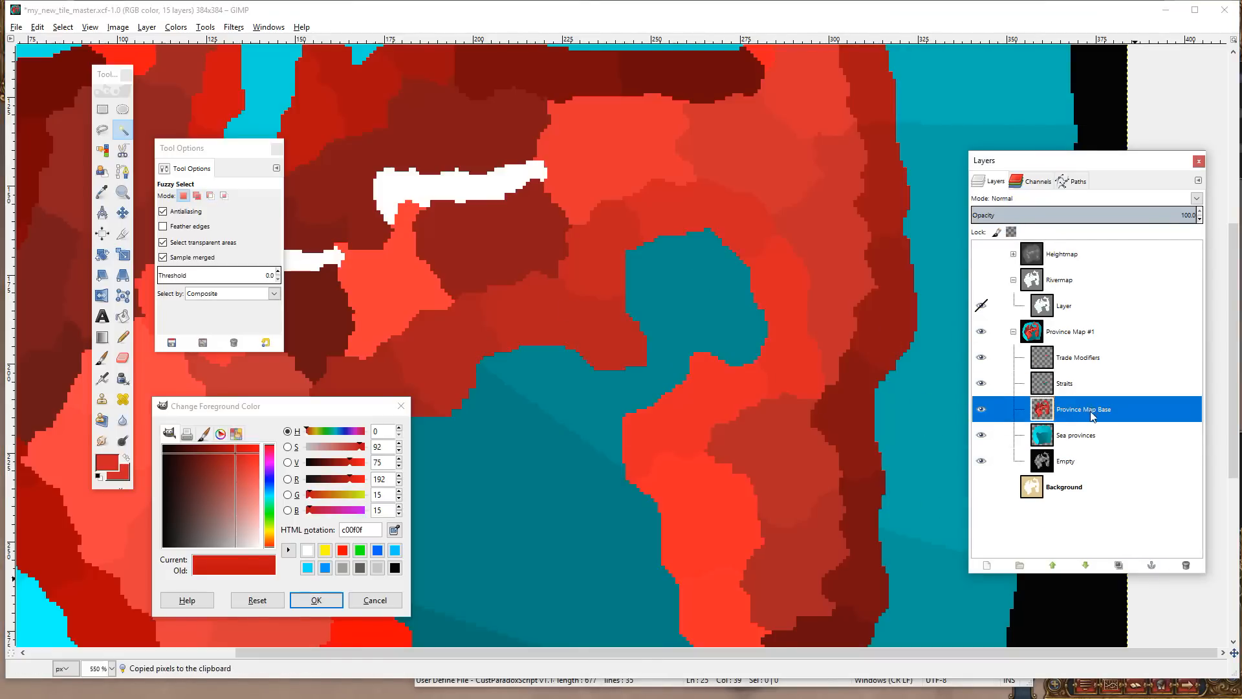
pyautogui.moveTo(1126, 219); pyautogui.dragTo(1092, 217)
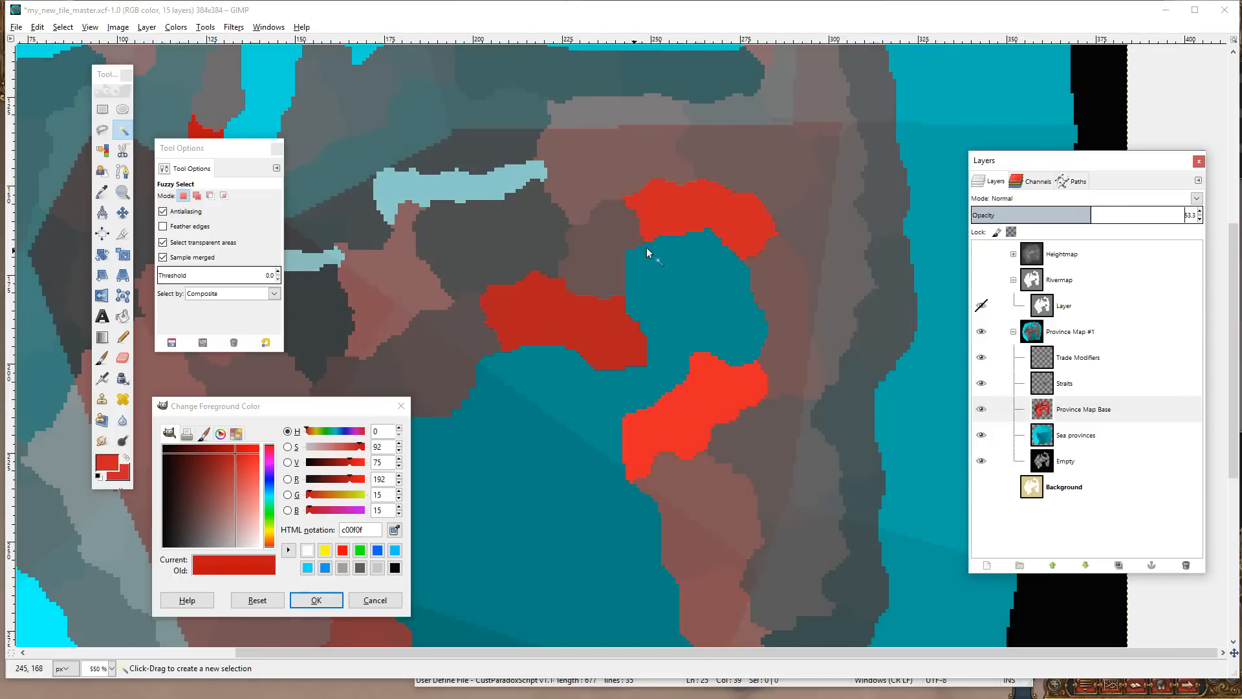
pyautogui.click(978, 361)
pyautogui.click(979, 361)
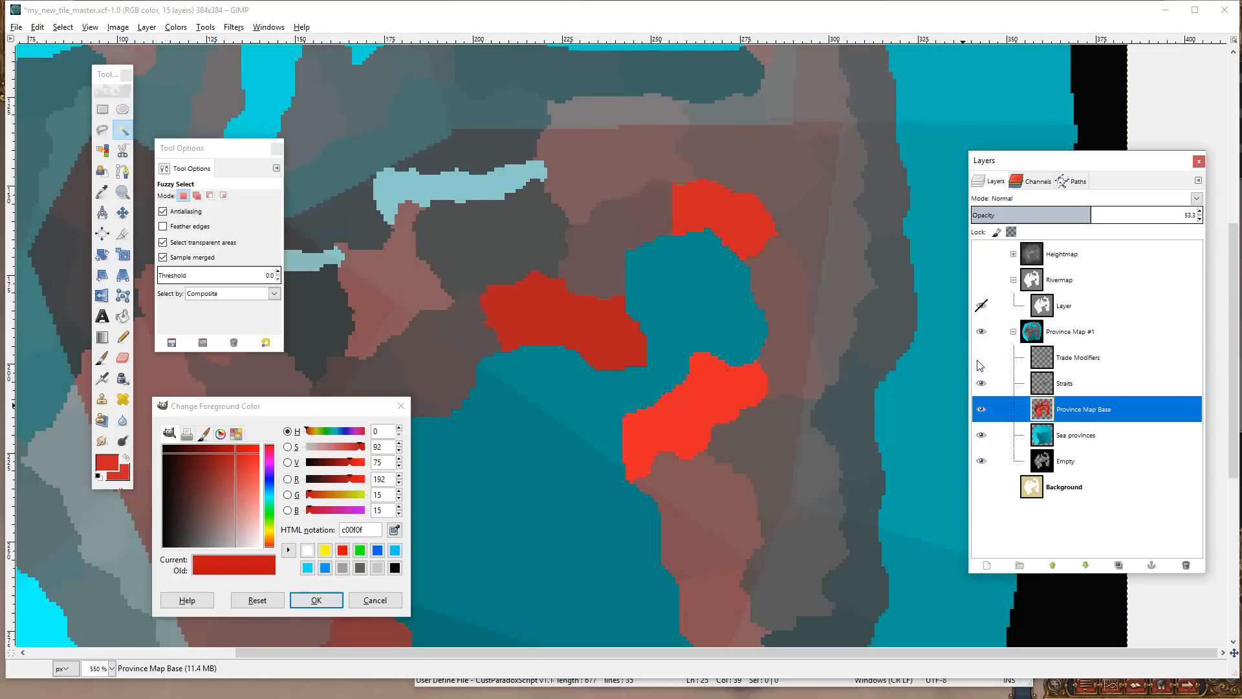
pyautogui.click(979, 361)
pyautogui.click(979, 361)
pyautogui.click(979, 361)
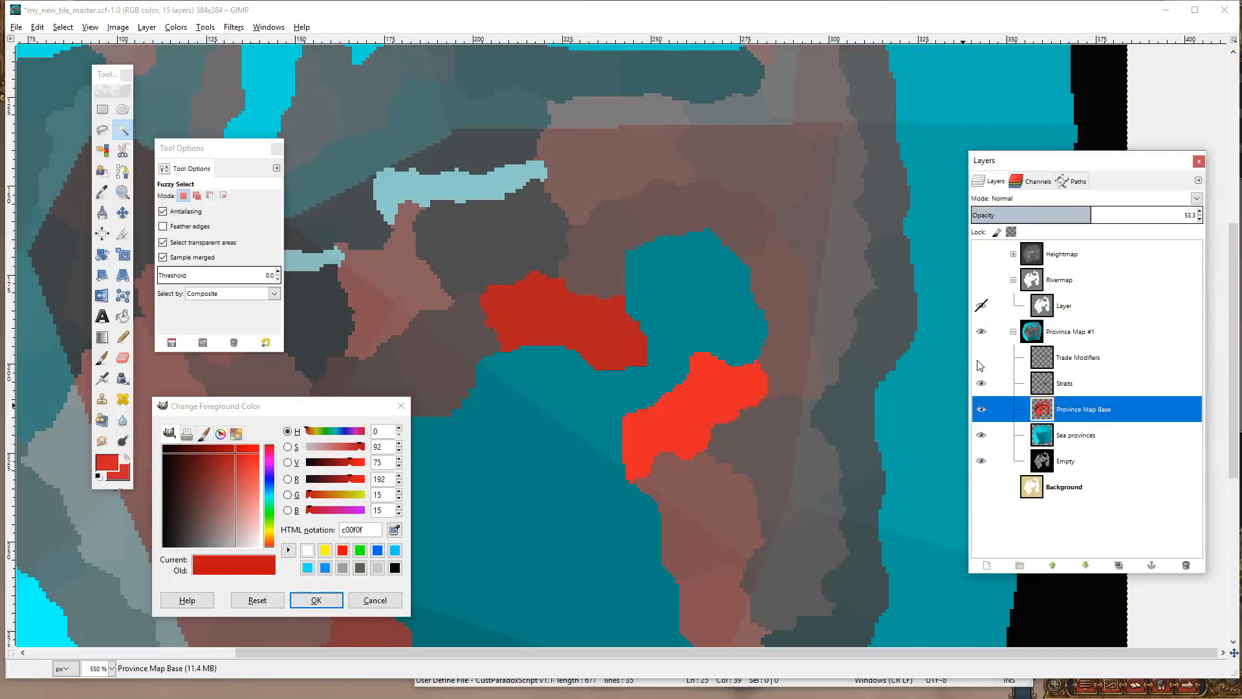
# - Fade Sea provinces to 53.3 opacity to check the complete strait, and restore it and Province Map Base to 100
pyautogui.click(1064, 441)
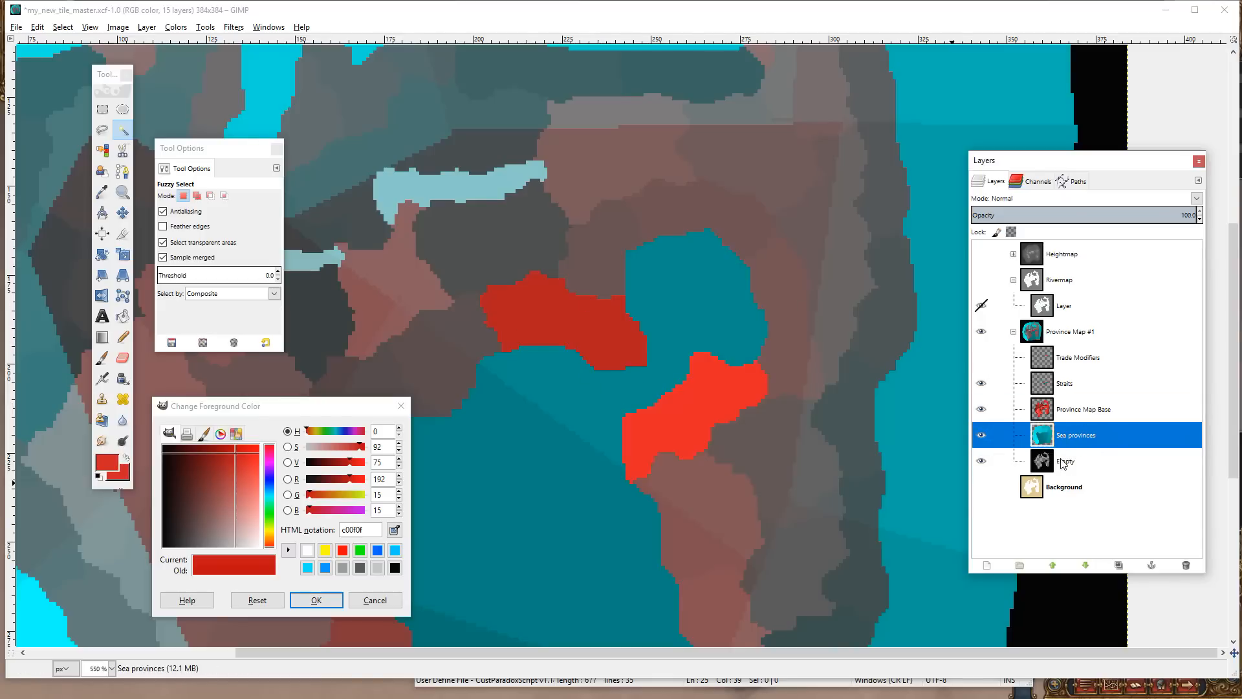
pyautogui.click(1096, 221)
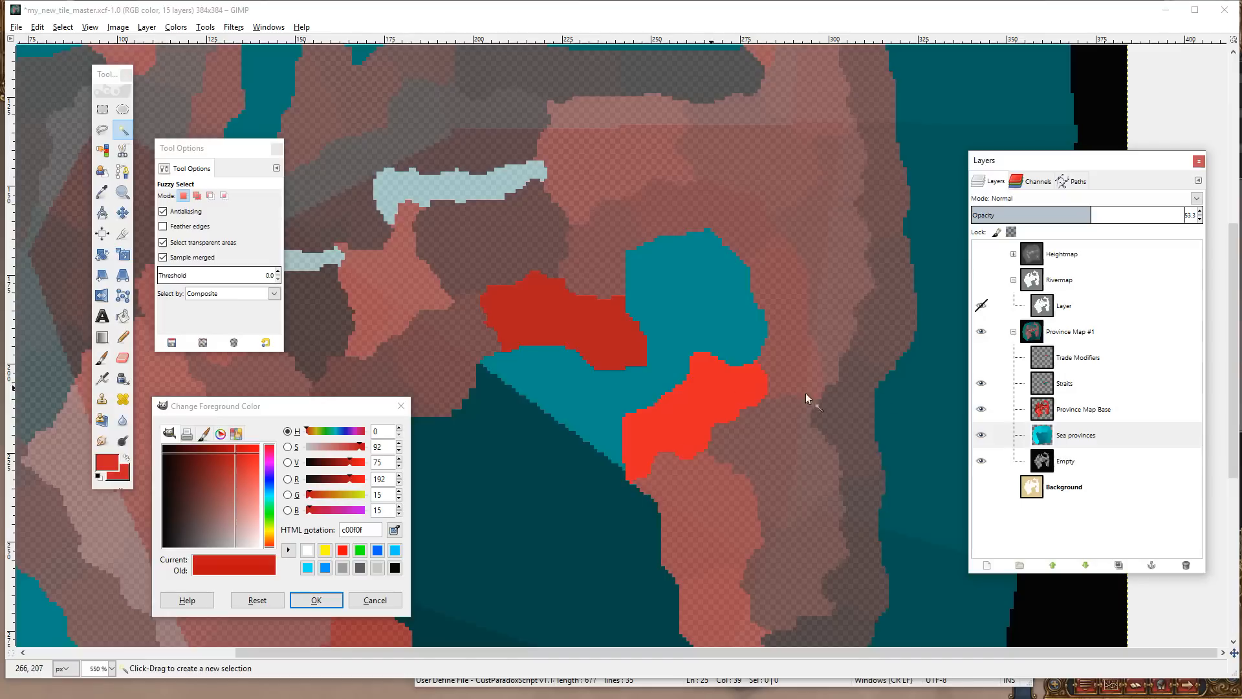
pyautogui.click(1077, 432)
pyautogui.click(1072, 419)
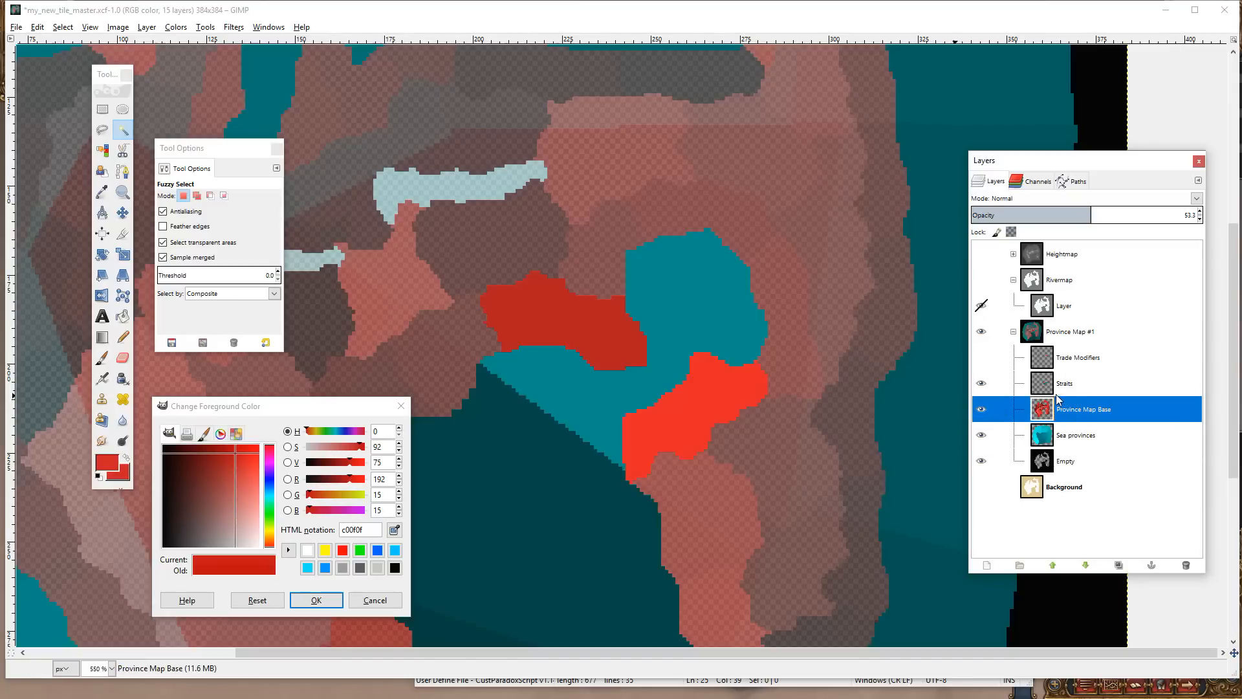
pyautogui.moveTo(1096, 216); pyautogui.dragTo(1212, 276)
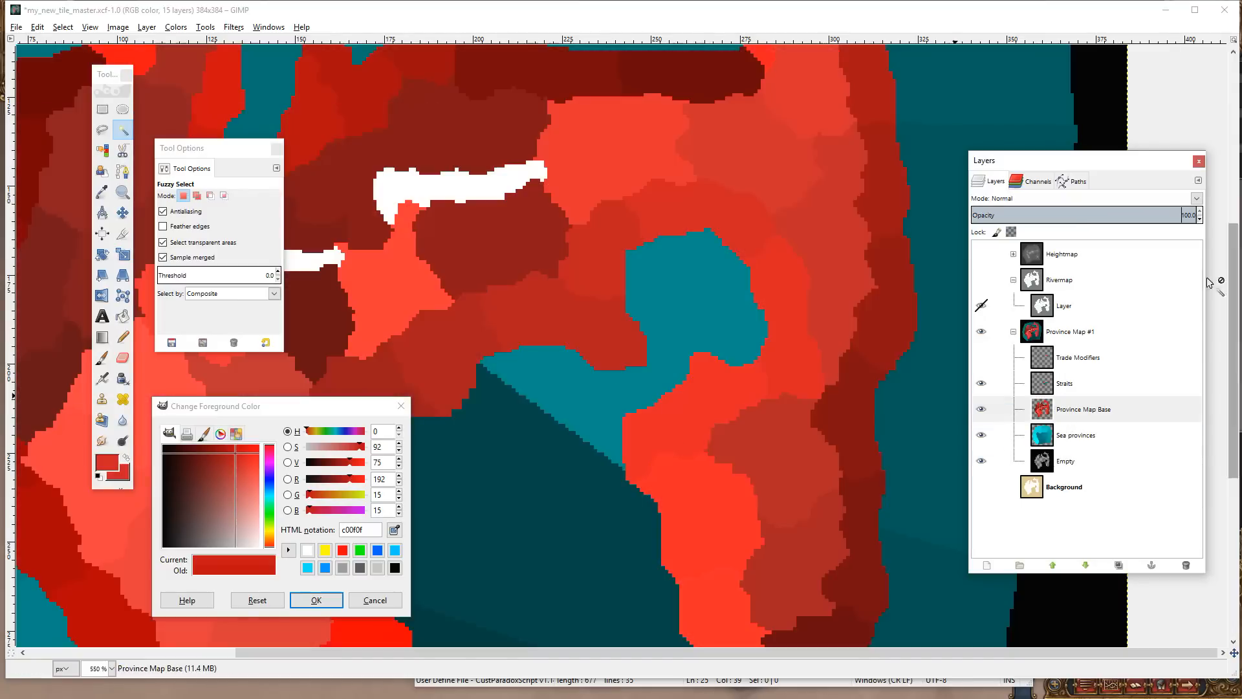
pyautogui.click(1076, 432)
pyautogui.moveTo(1091, 223); pyautogui.dragTo(1237, 228)
pyautogui.moveTo(1107, 218); pyautogui.dragTo(1229, 217)
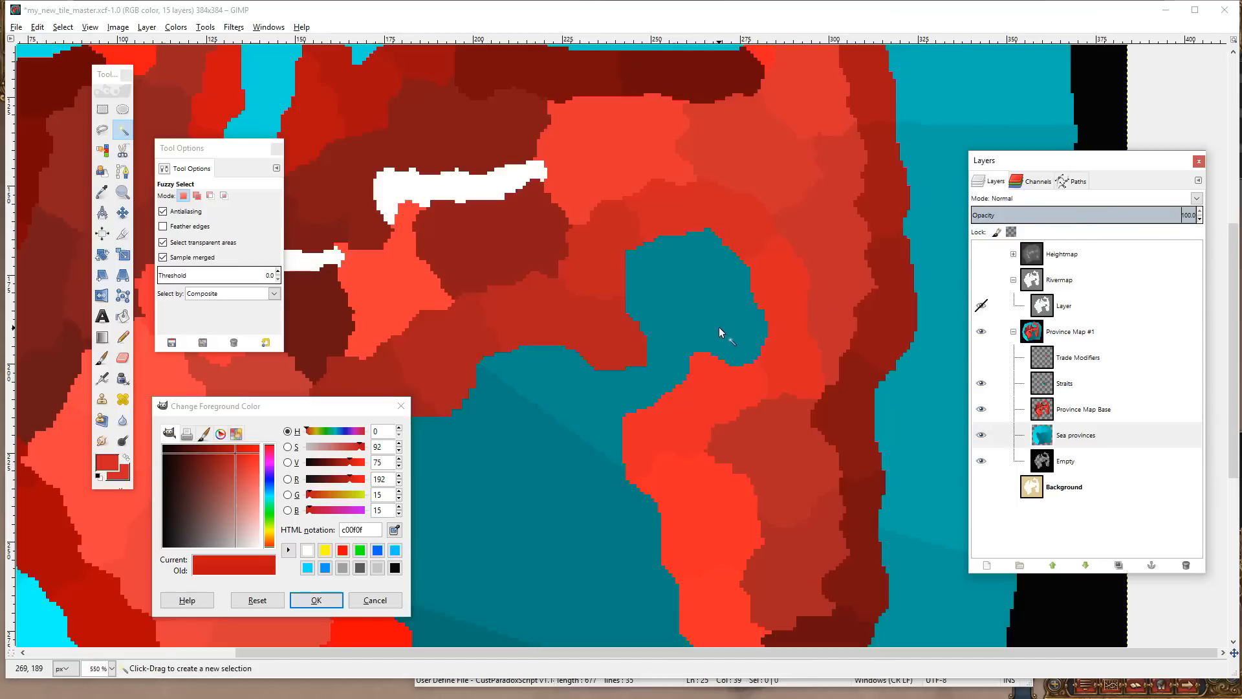
# - Sample the colour of the land province west of the bay's mouth from the Province Map Base layer with the Color Picker
pyautogui.click(101, 195)
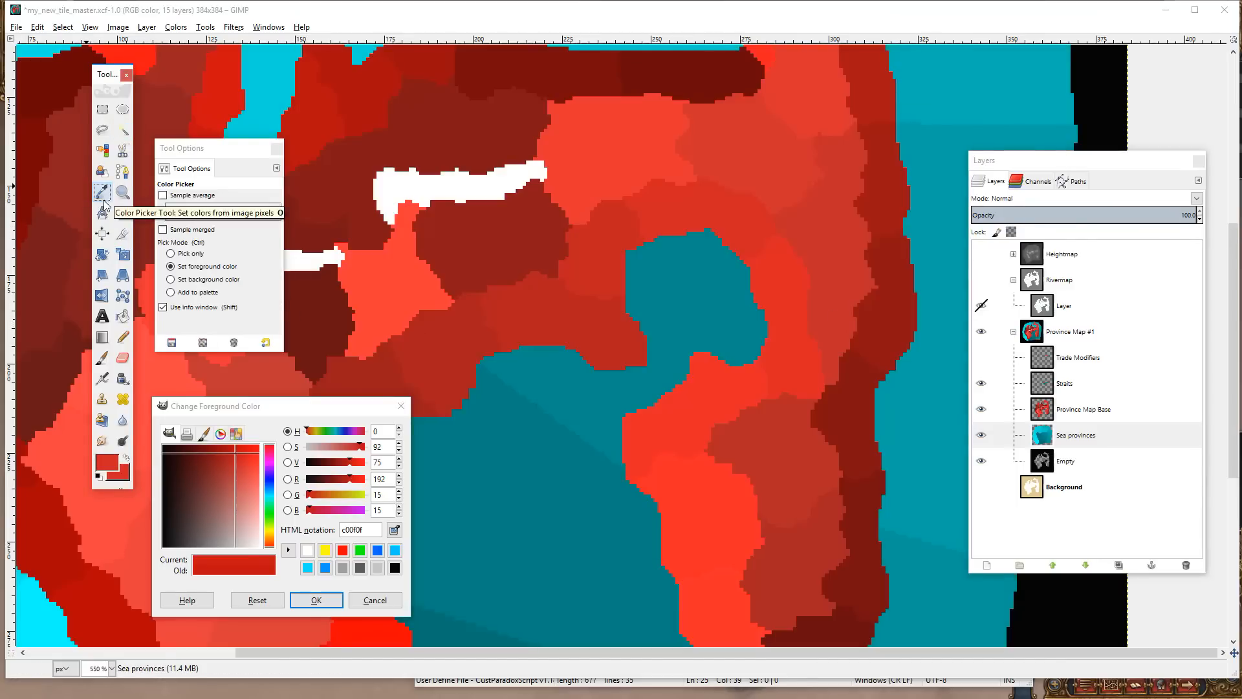
pyautogui.press('Tab')
pyautogui.click(606, 325)
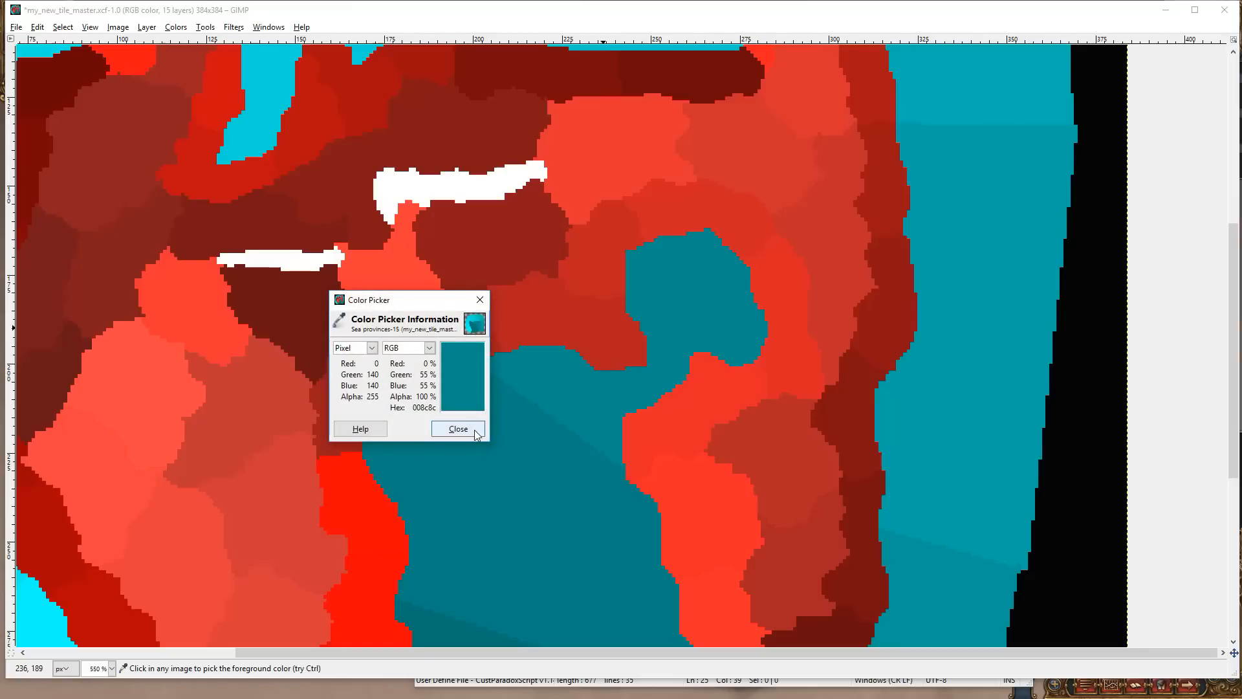
pyautogui.click(458, 429)
pyautogui.press('Tab')
pyautogui.click(991, 414)
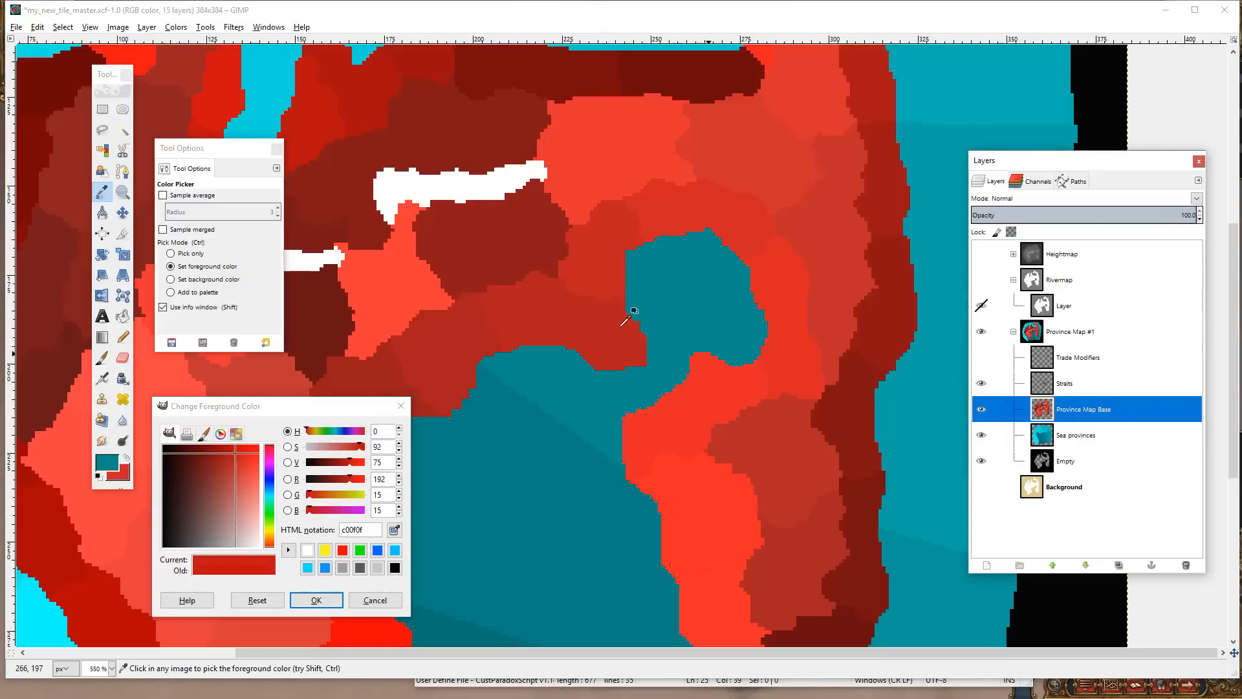
pyautogui.press('Tab')
pyautogui.click(622, 301)
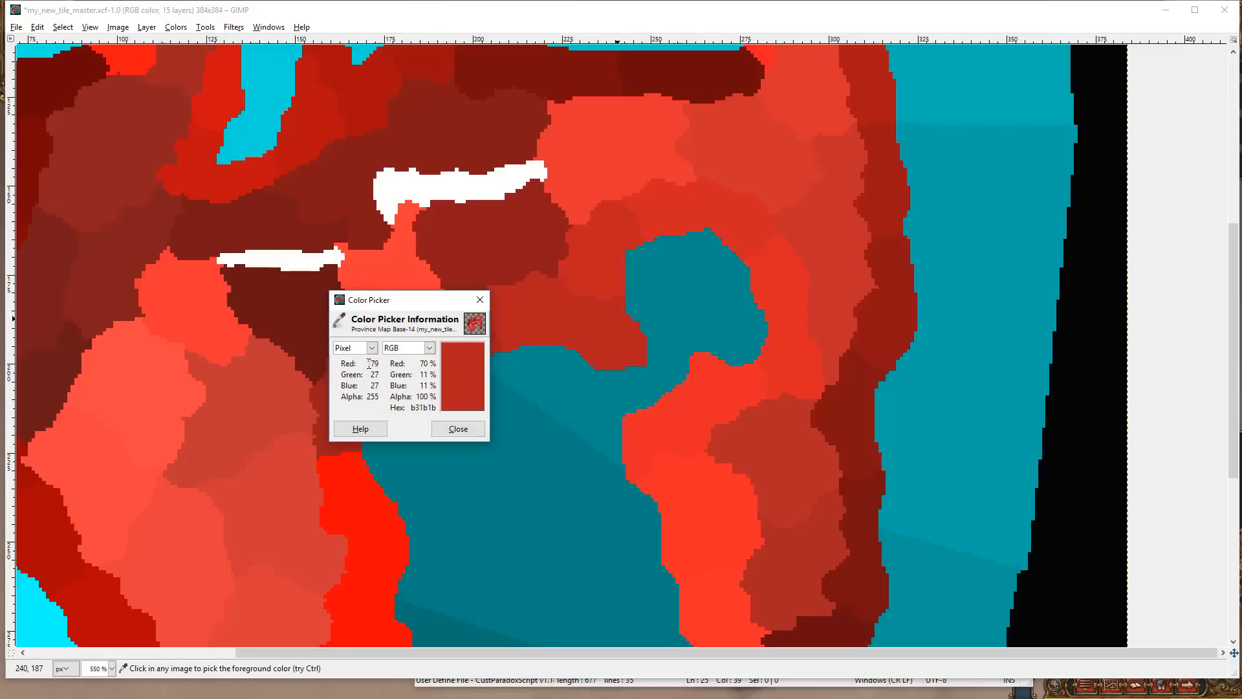
# - Switch to my_new_tile.txt in Notepad++ and enter 179 27 27 as the strait's from colour
pyautogui.press('super+Tab')
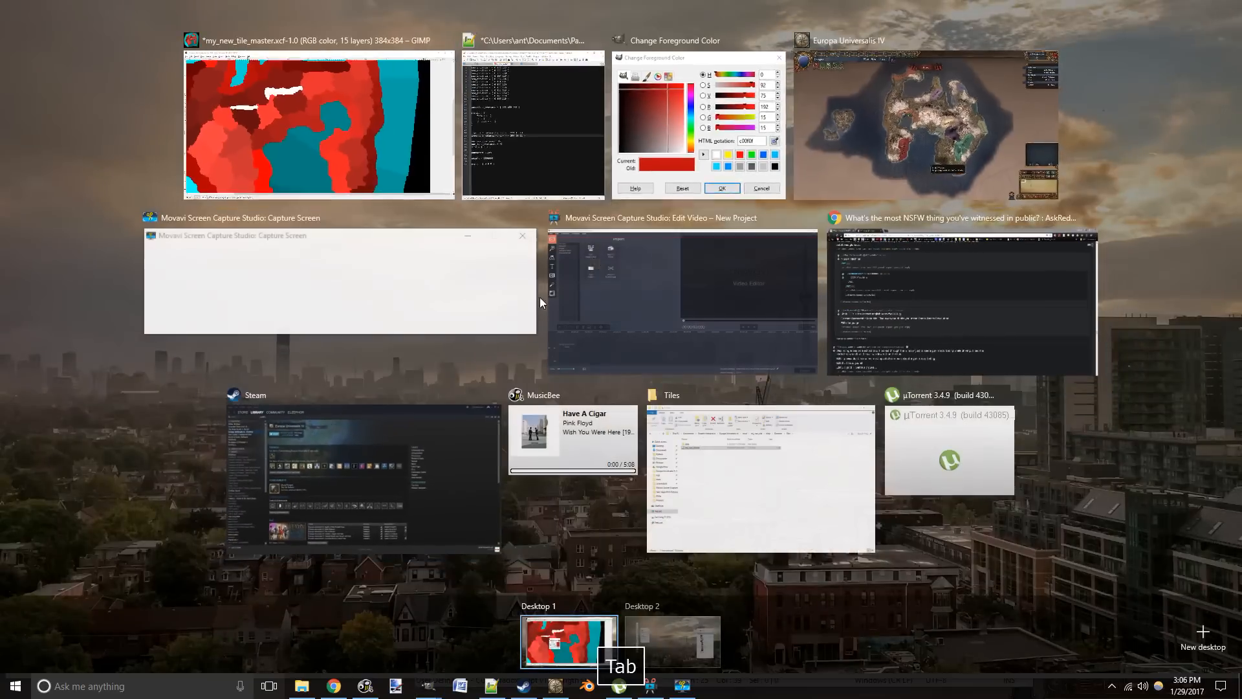
pyautogui.click(566, 133)
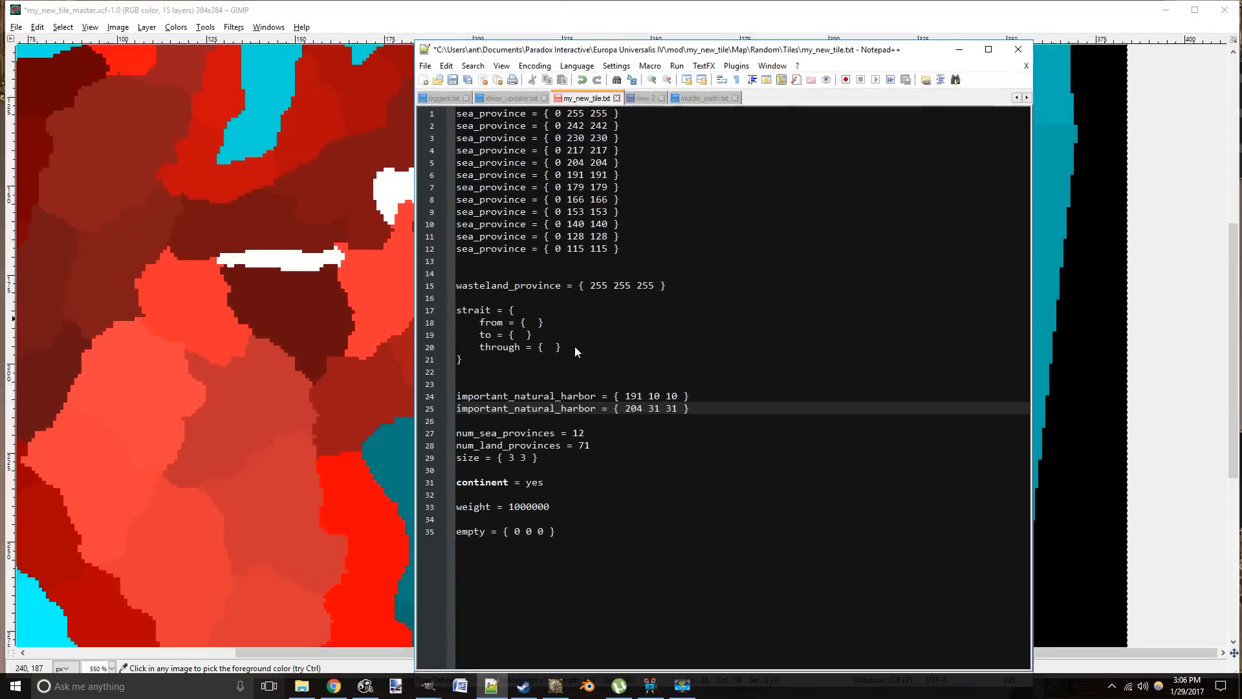
pyautogui.click(525, 322)
pyautogui.write('179 27 2')
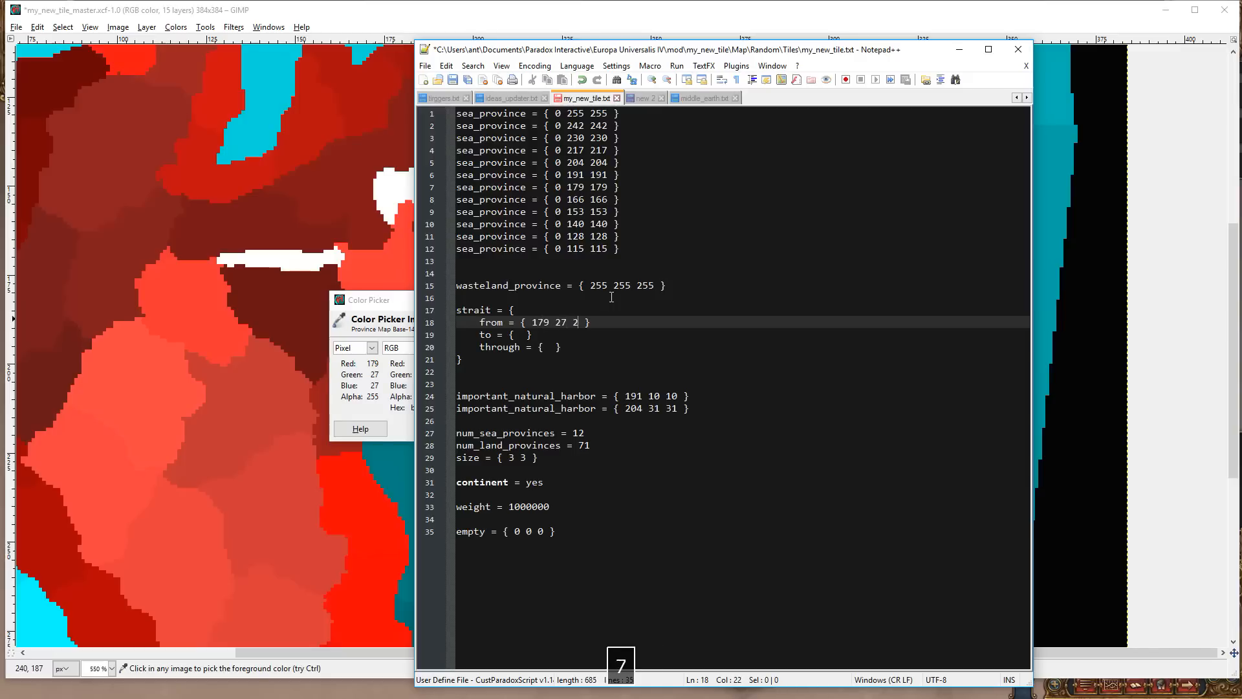
# - Switch back to GIMP and sample the colour of the land province southeast of the bay's mouth
pyautogui.middleClick(325, 184)
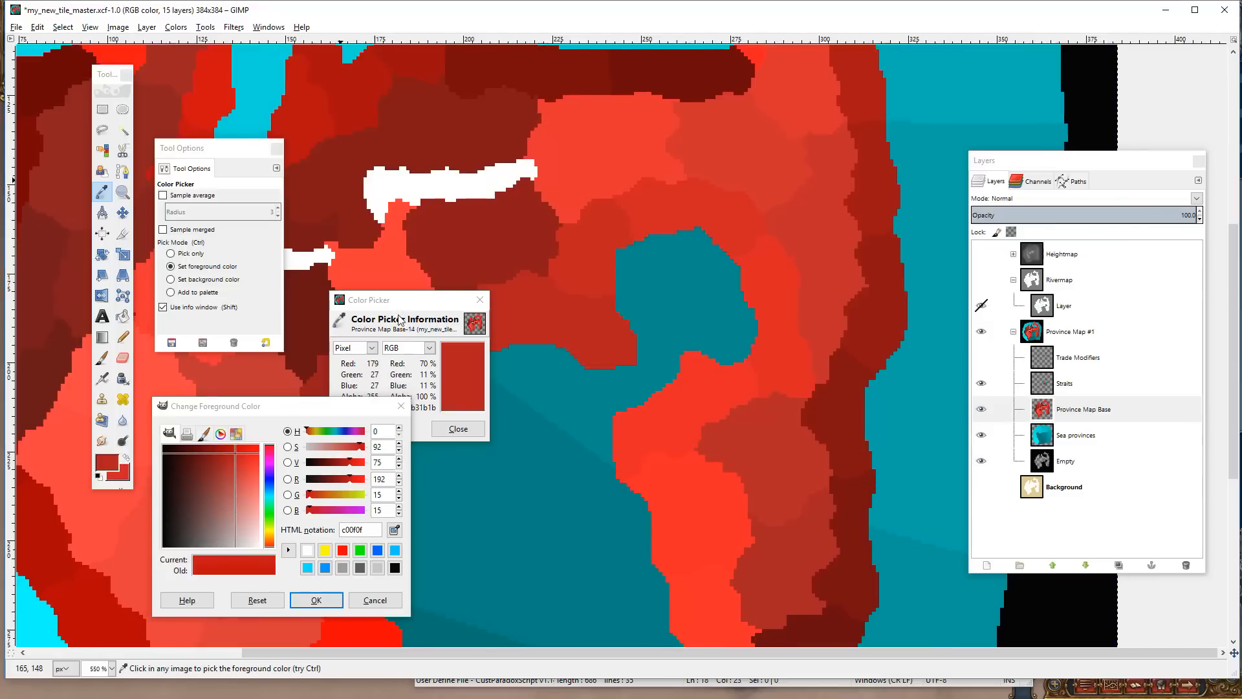
pyautogui.click(465, 430)
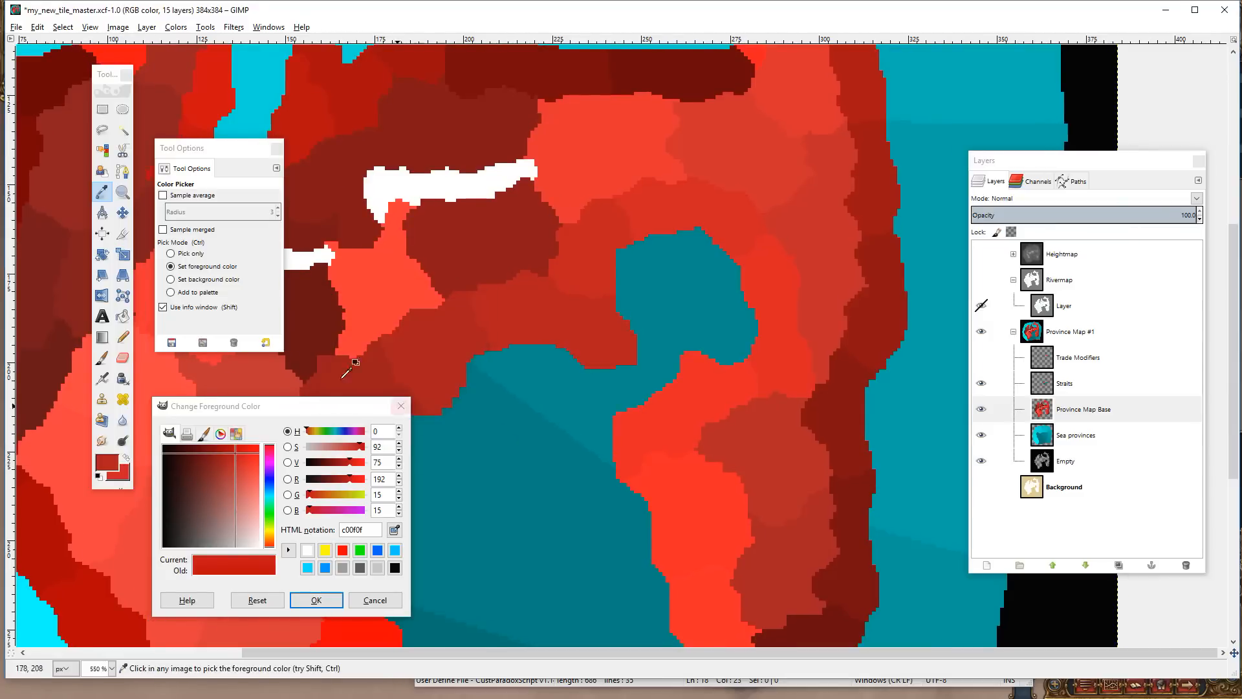
pyautogui.press('Tab')
pyautogui.click(672, 438)
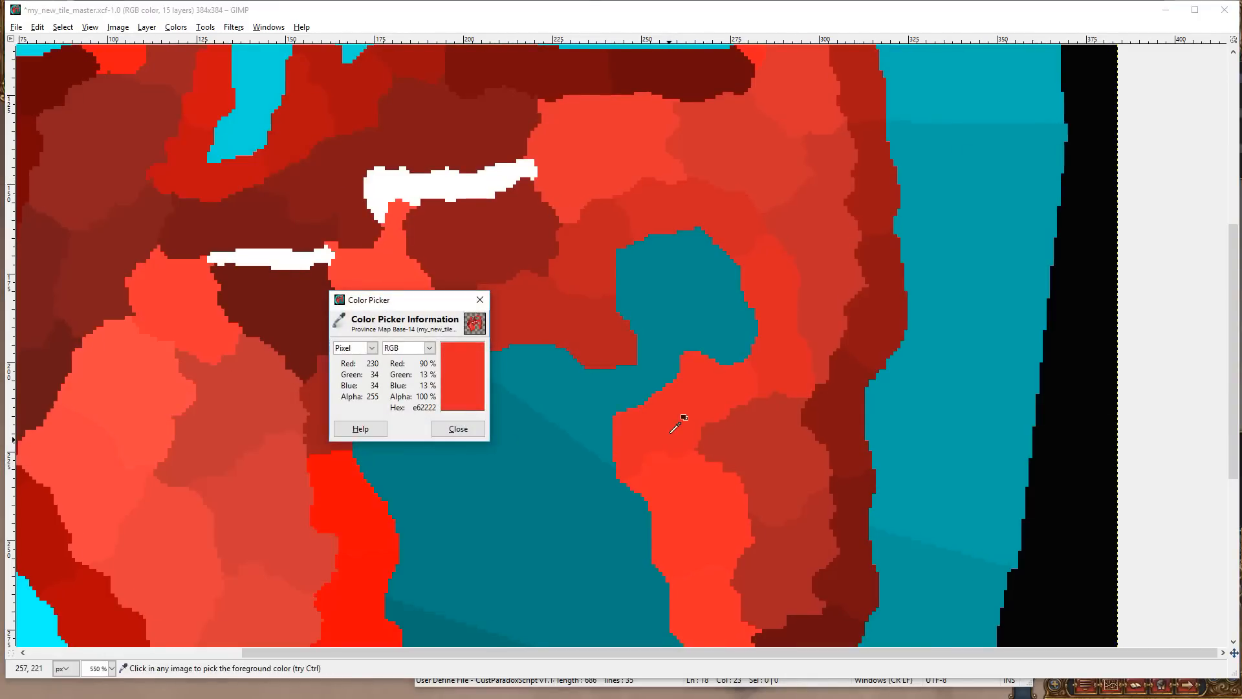
# - Switch to Notepad++, enter 230 34 34 as the strait's to colour, and return to GIMP
pyautogui.hotkey('alt', 'Tab')
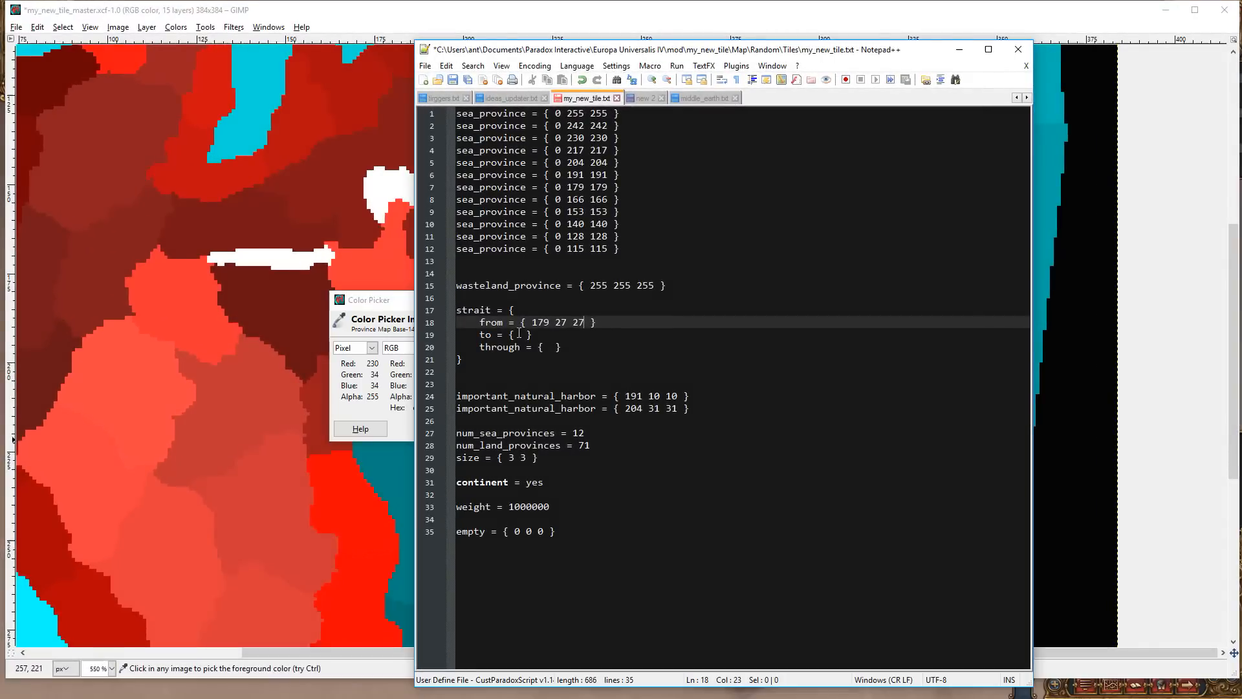
pyautogui.click(519, 334)
pyautogui.write('230 34 34')
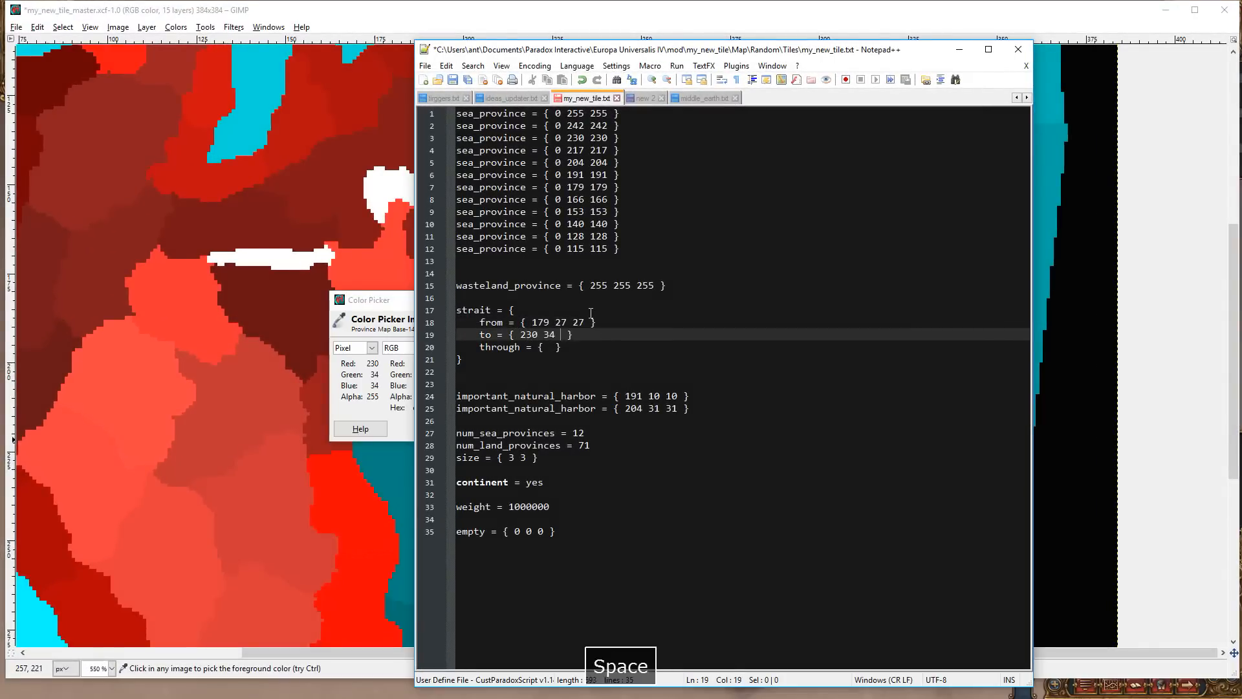
pyautogui.hotkey('alt', 'Tab')
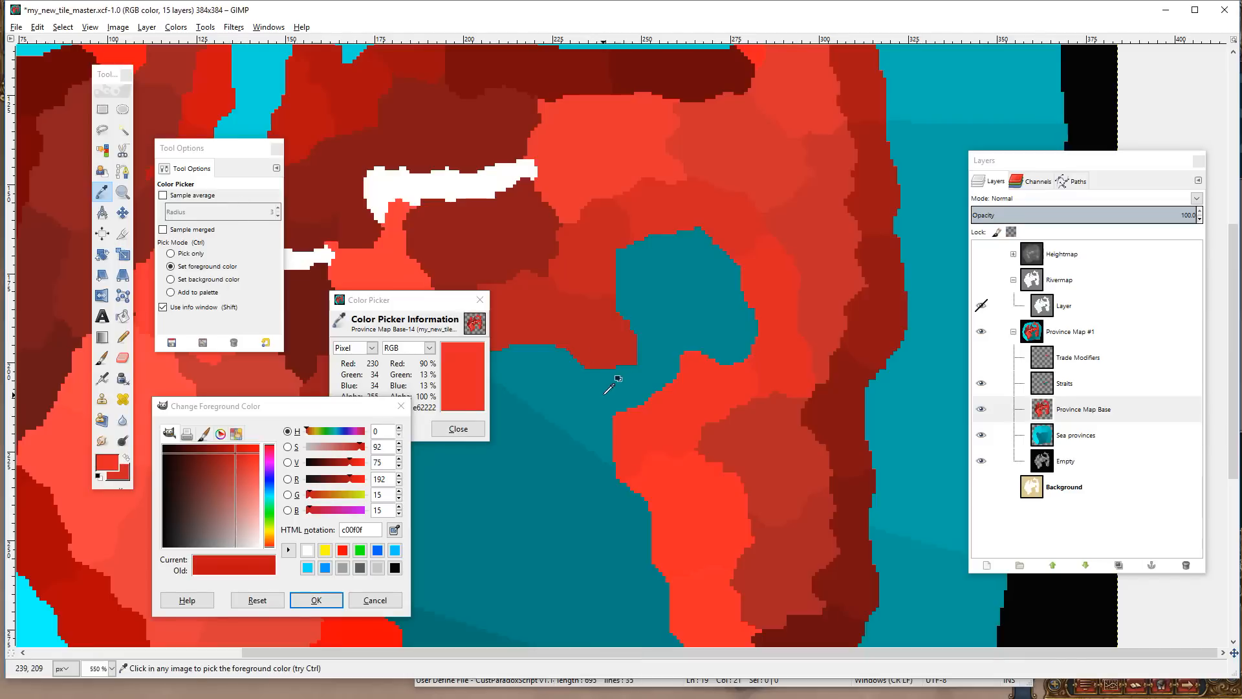
# - Sample the bay's sea province colour from the Sea provinces layer with the Color Picker
pyautogui.click(1057, 431)
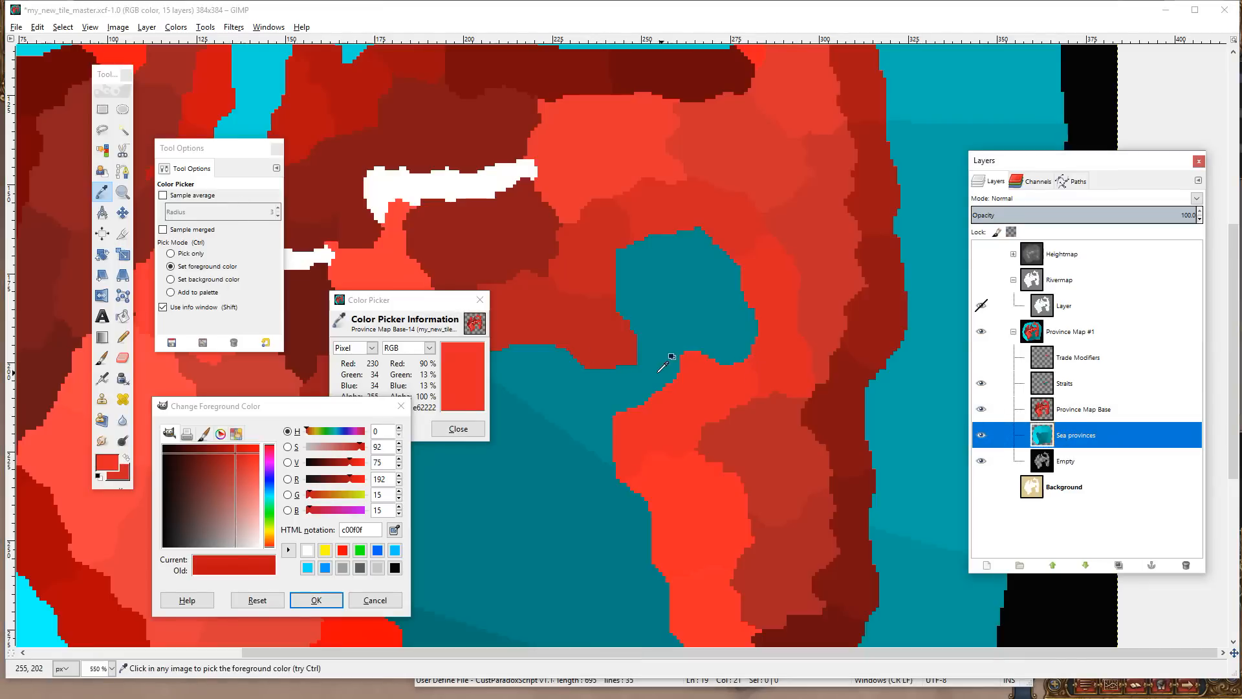
pyautogui.click(672, 318)
pyautogui.press('Tab')
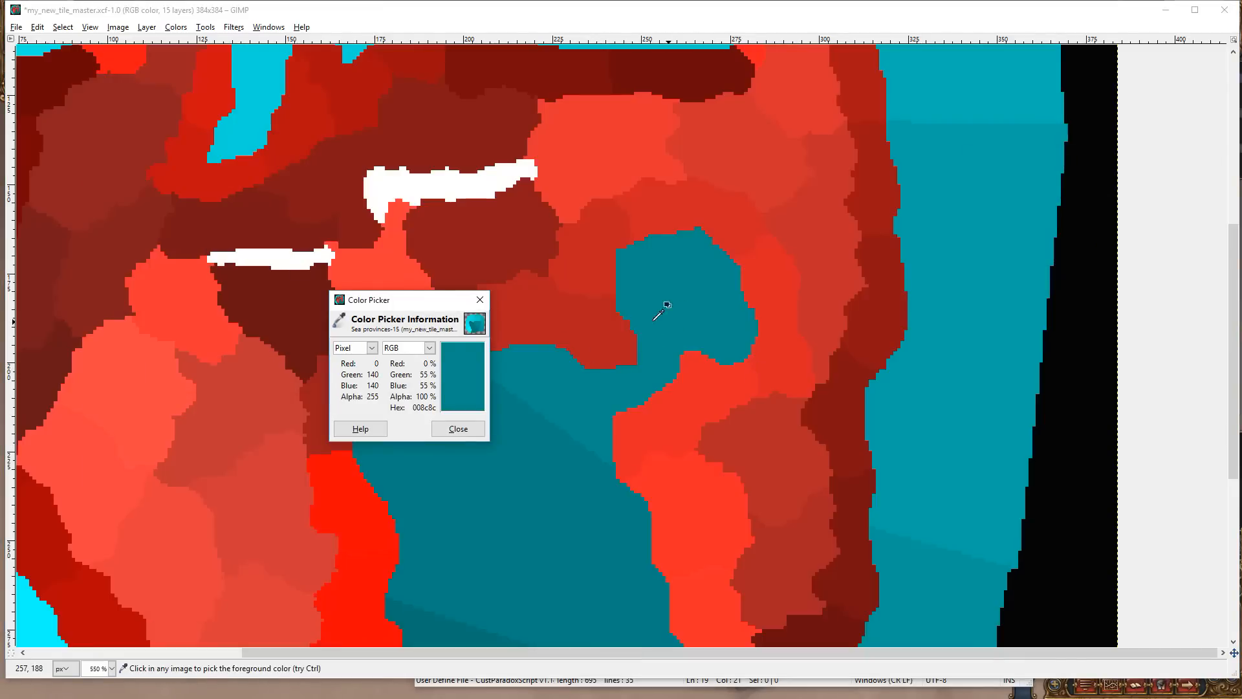
# - Switch to my_new_tile.txt in Notepad++ and enter 0 140 140 as the strait's through colour
pyautogui.hotkey('alt', 'Tab')
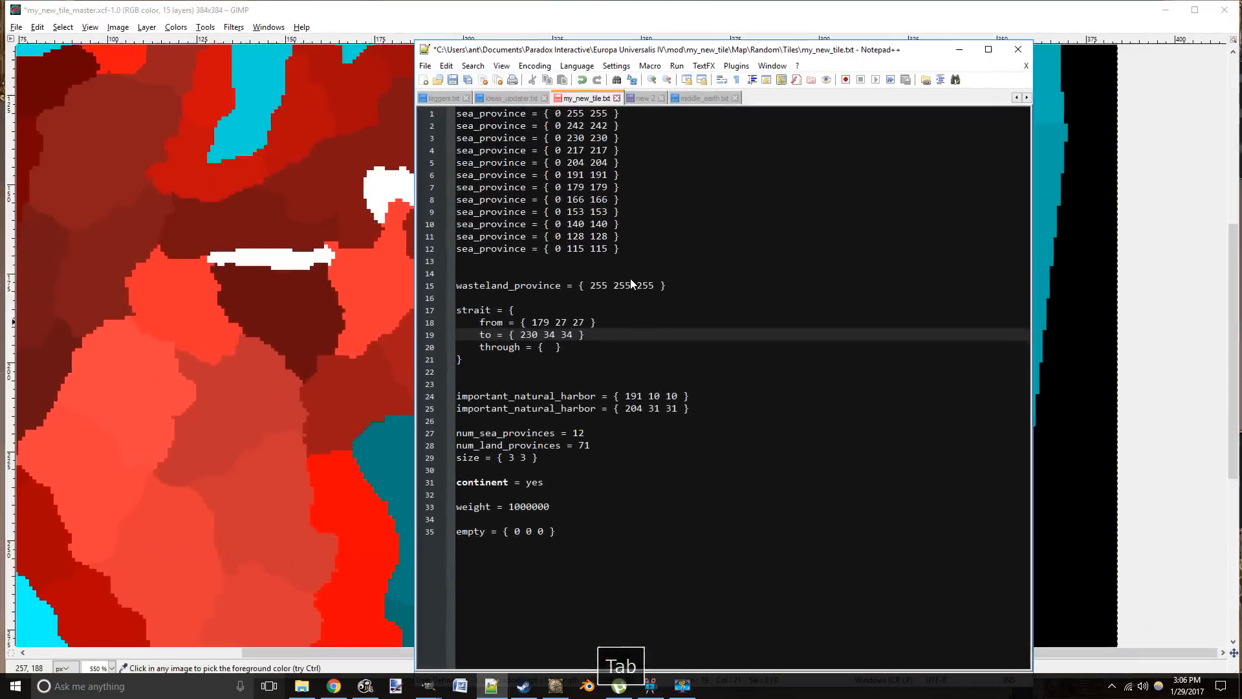
pyautogui.click(542, 347)
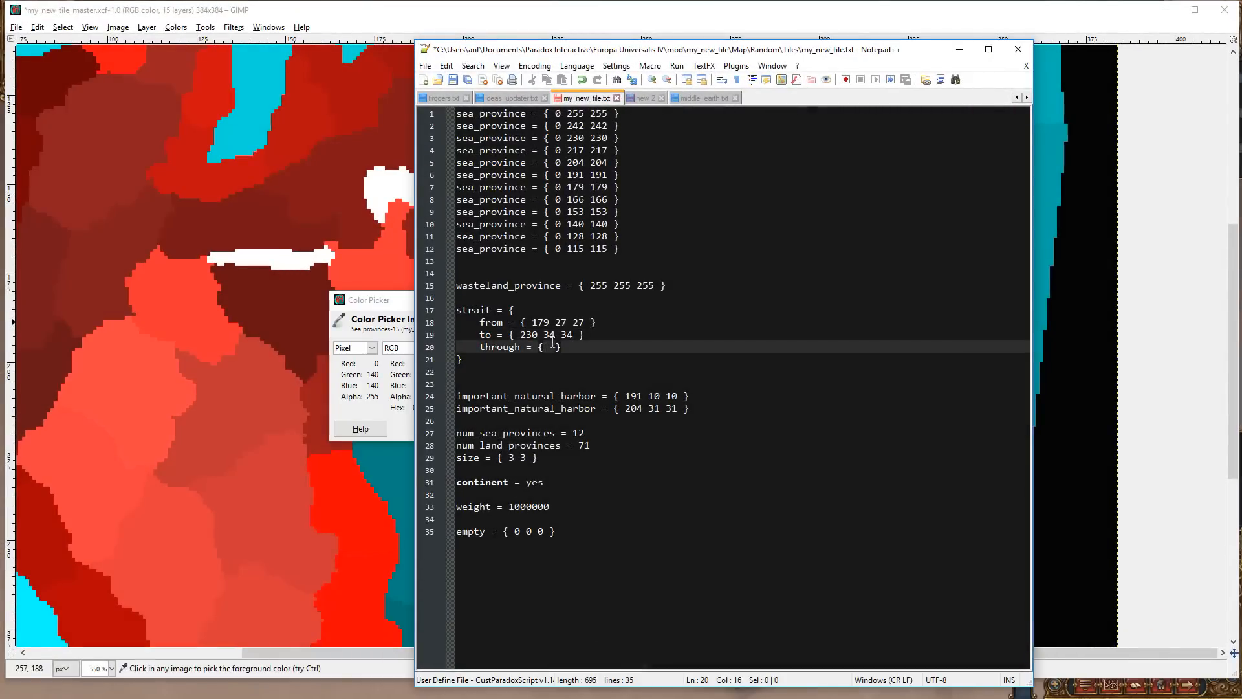
pyautogui.write('0 140 140')
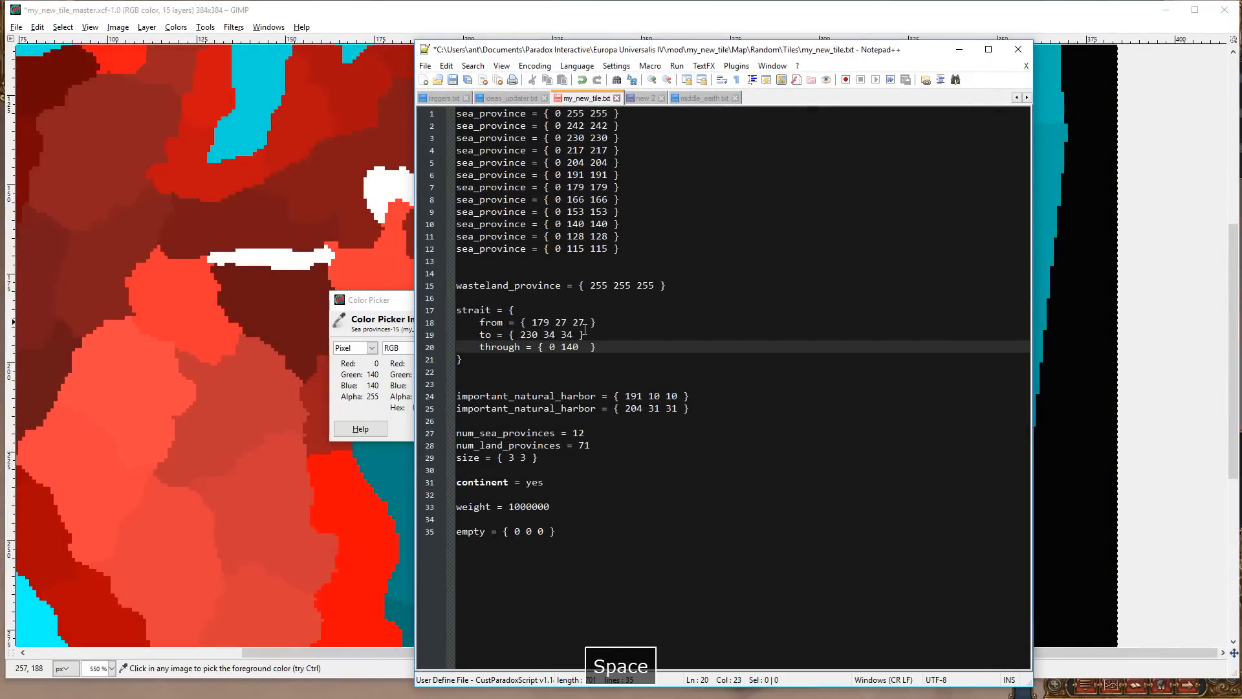
# - Review the strait and important_natural_harbor entries, then save my_new_tile.txt
pyautogui.click(644, 333)
pyautogui.click(535, 295)
pyautogui.click(535, 304)
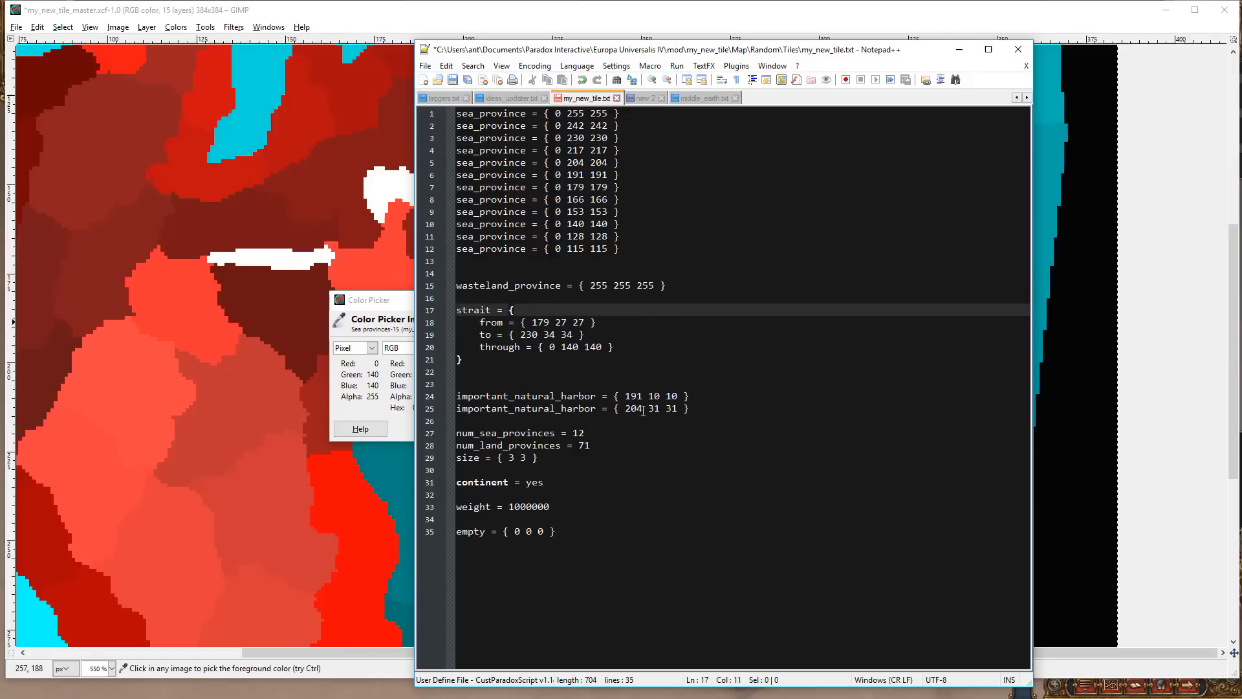
pyautogui.moveTo(722, 412); pyautogui.dragTo(436, 314)
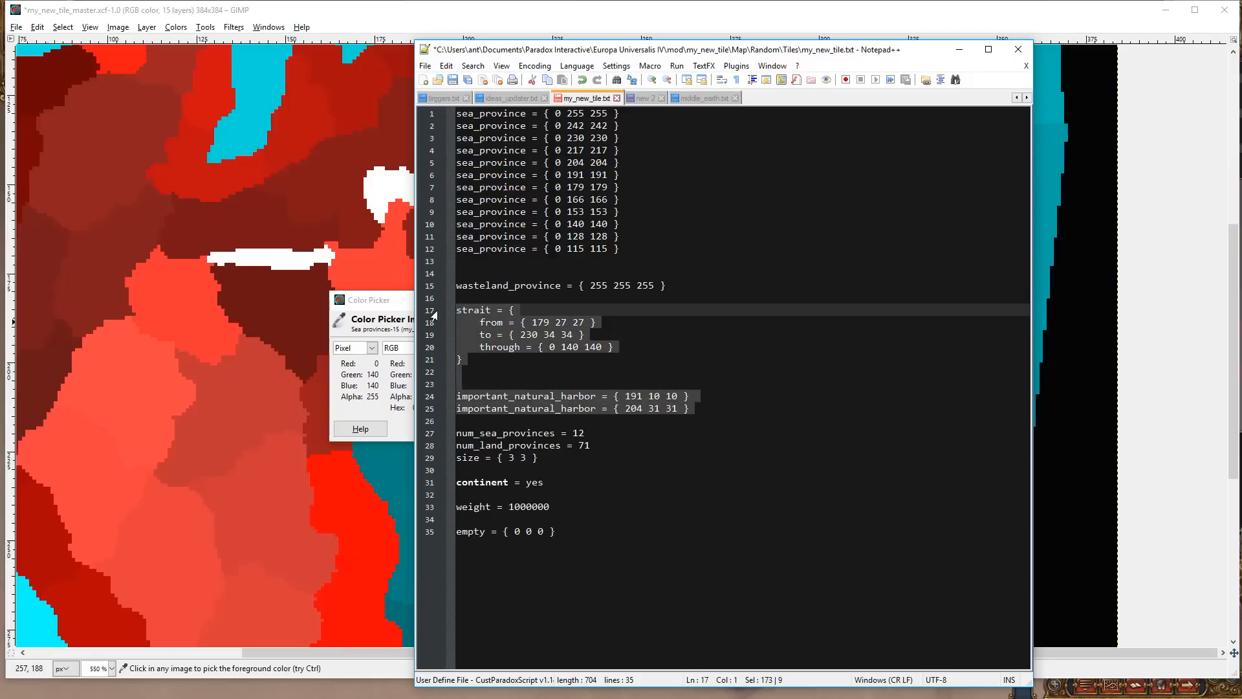
pyautogui.click(596, 386)
pyautogui.click(453, 80)
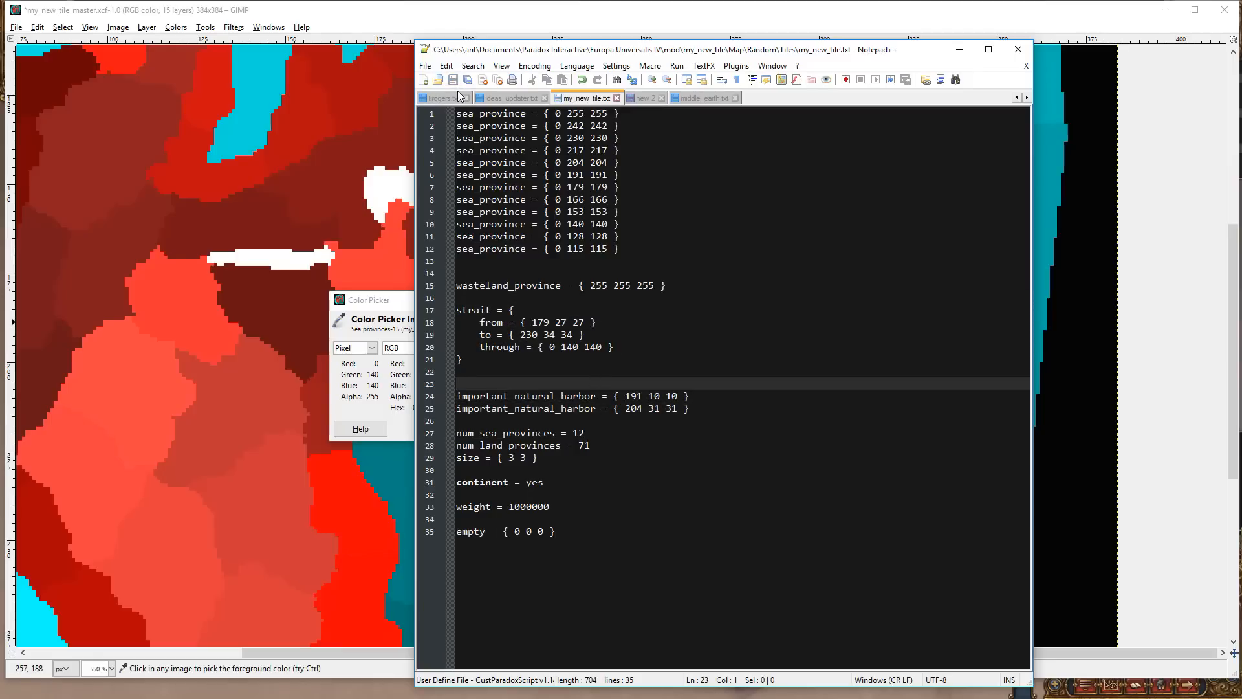
# - Switch to the paused Europa Universalis IV game and minimise the screen capture window covering the map
pyautogui.press('super')
pyautogui.moveTo(519, 688)
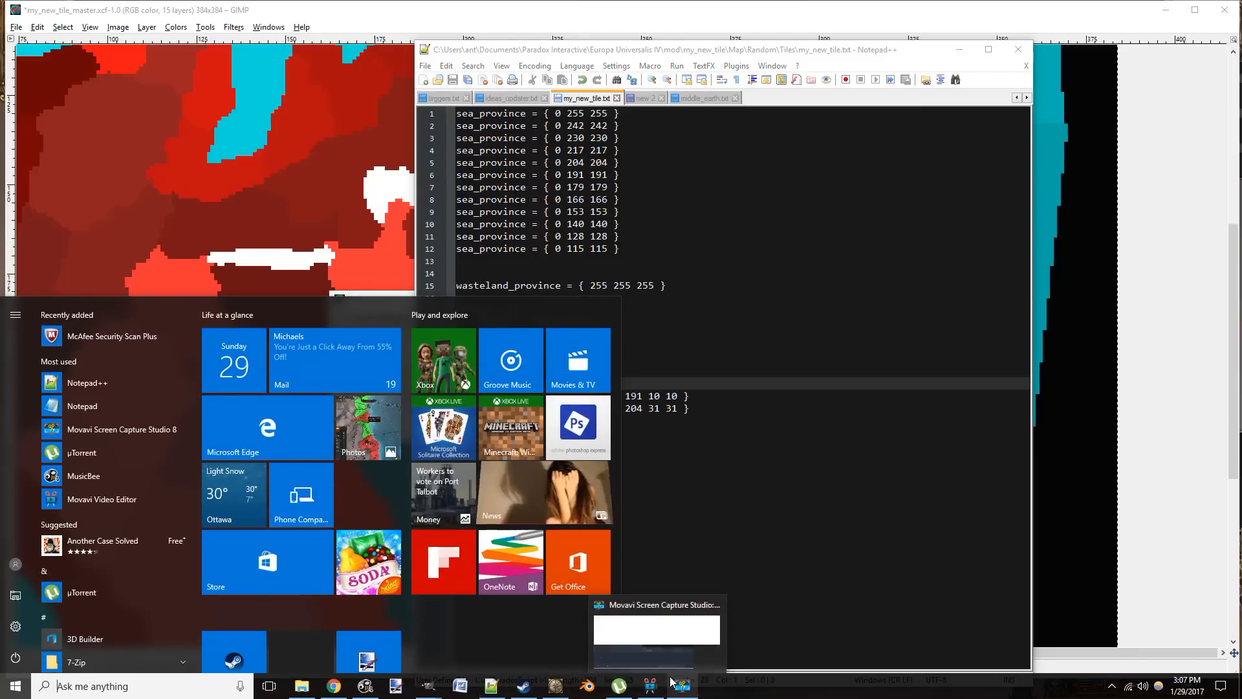
pyautogui.moveTo(654, 688)
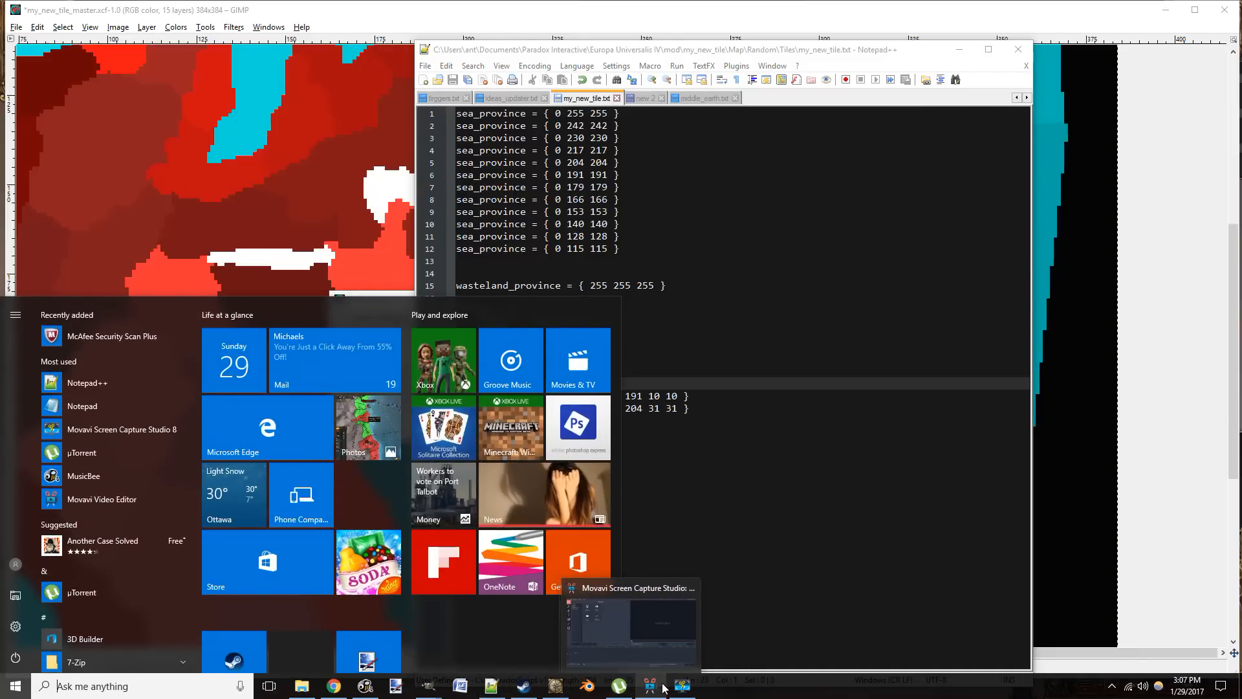
pyautogui.click(686, 685)
pyautogui.click(1160, 640)
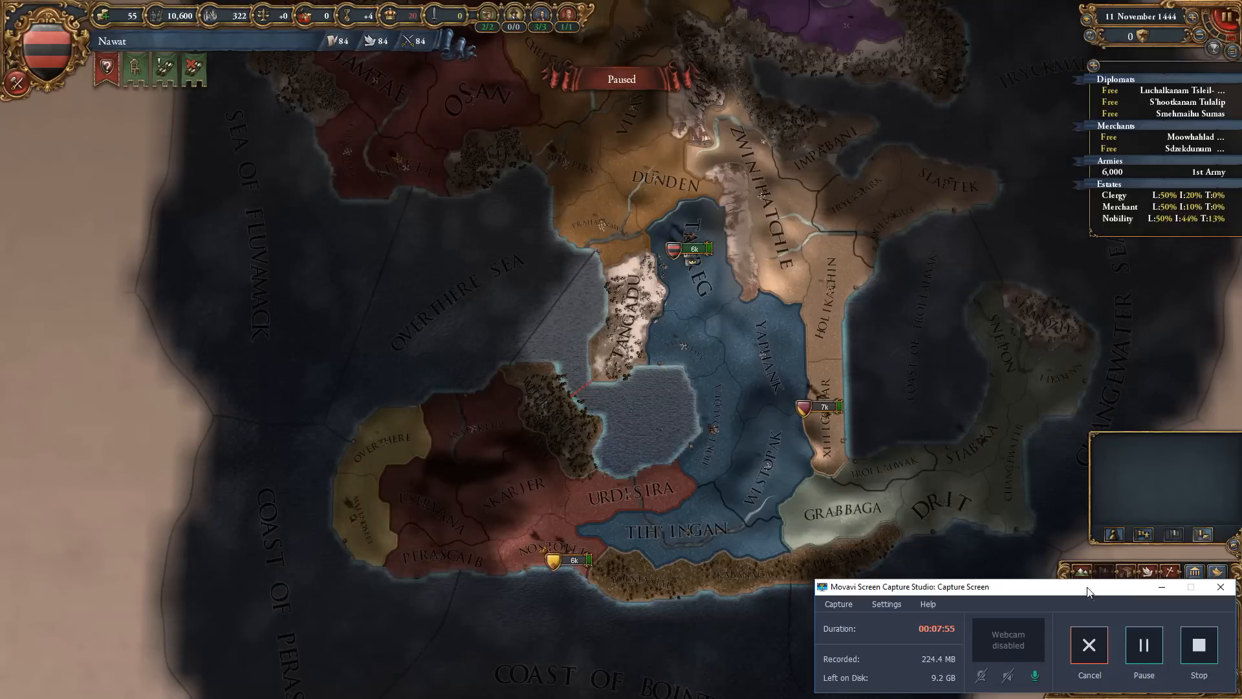
pyautogui.click(1159, 589)
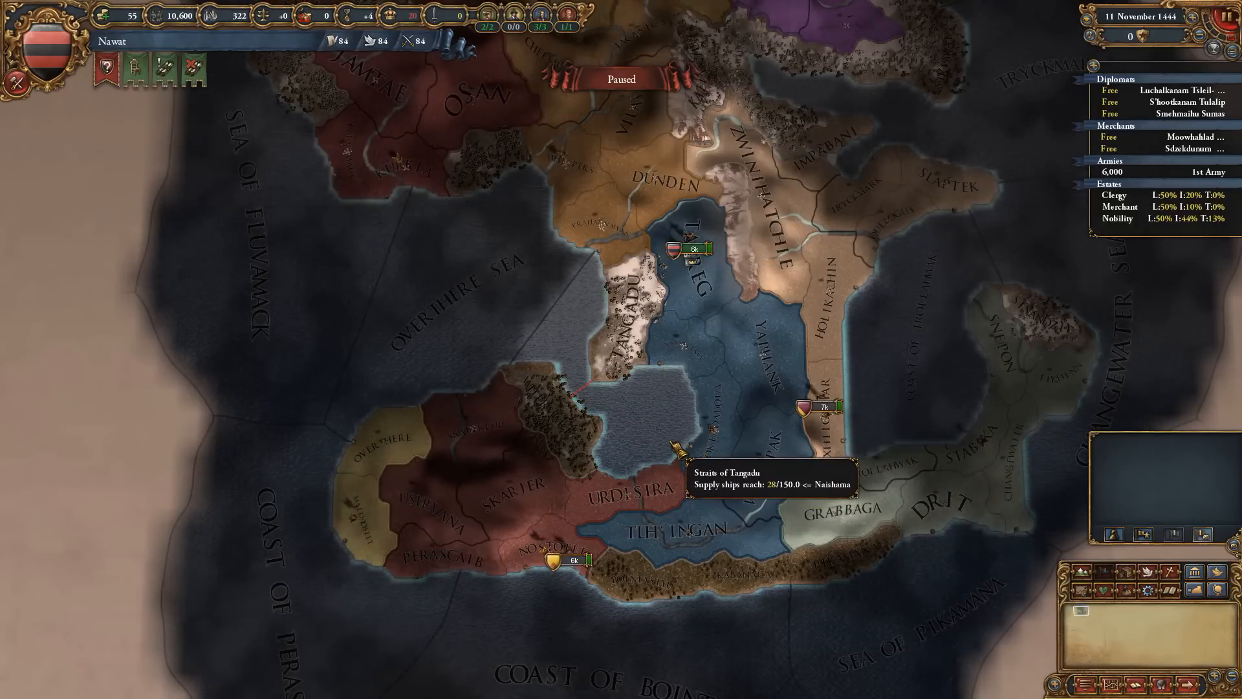
# - Examine the strait crossing between Tangadu and Whirmare on the game map
pyautogui.scroll(5, 672, 446)
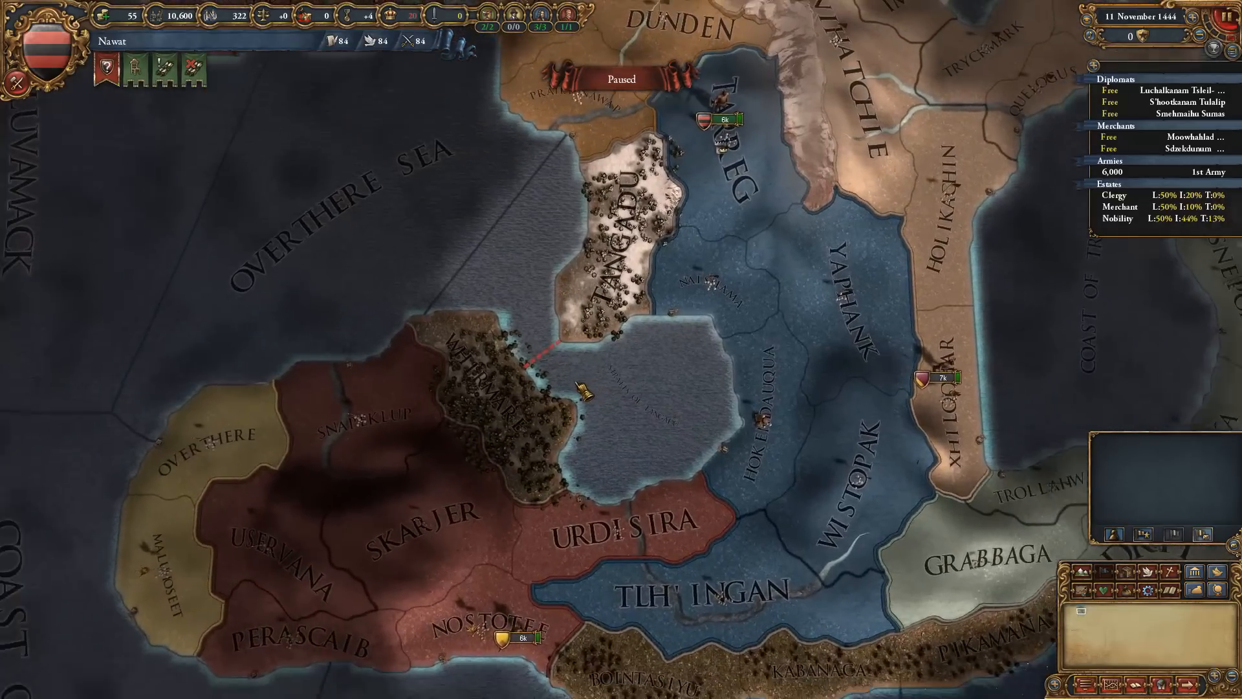
pyautogui.scroll(-2, 576, 385)
pyautogui.moveTo(896, 378); pyautogui.dragTo(841, 525)
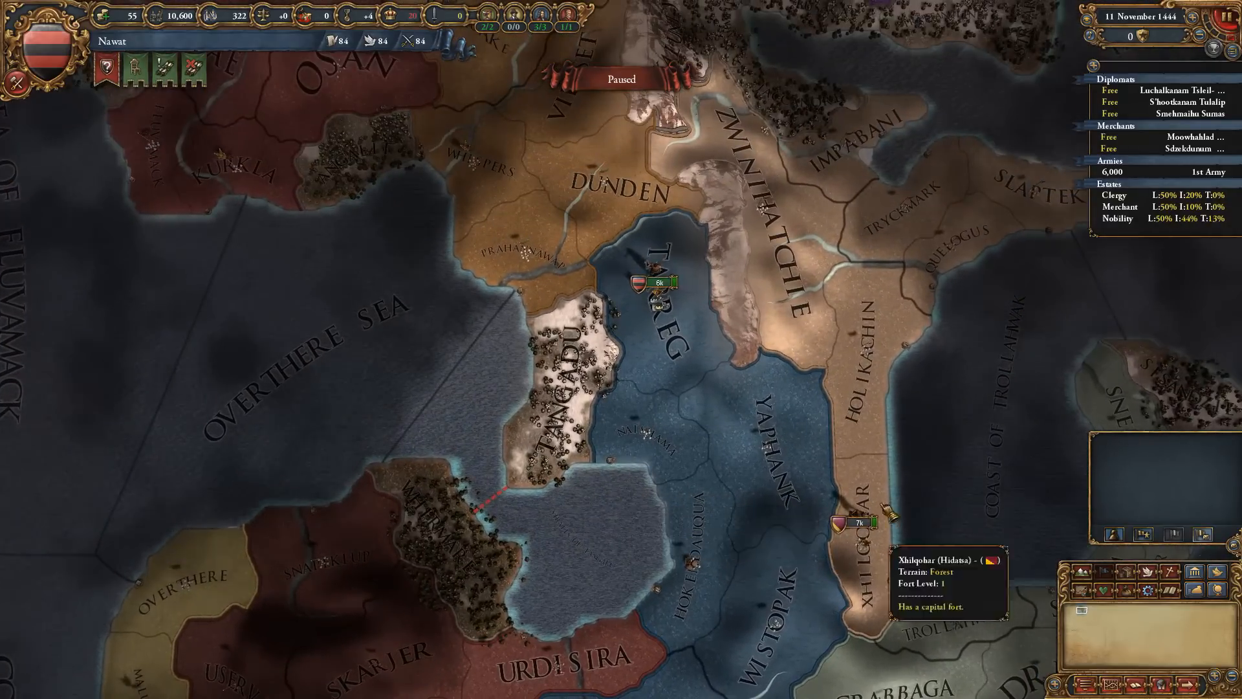
pyautogui.moveTo(681, 423); pyautogui.dragTo(754, 345)
pyautogui.scroll(5, 582, 453)
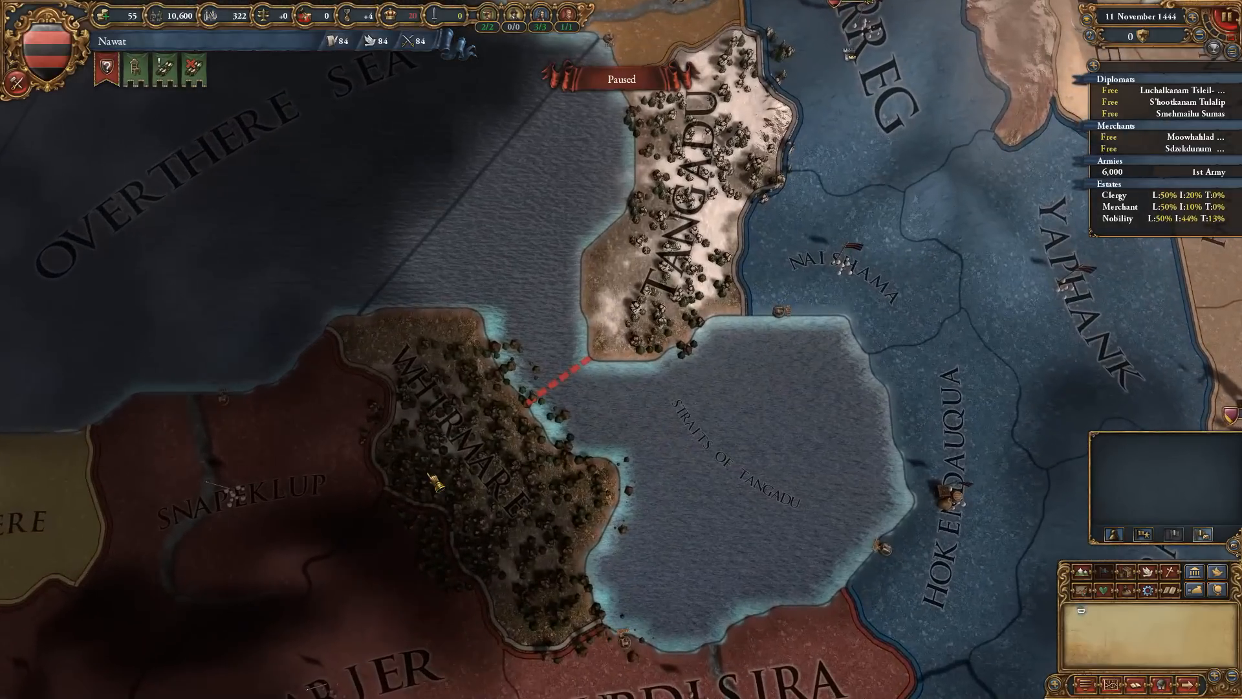
pyautogui.click(508, 449)
pyautogui.click(571, 447)
pyautogui.click(625, 326)
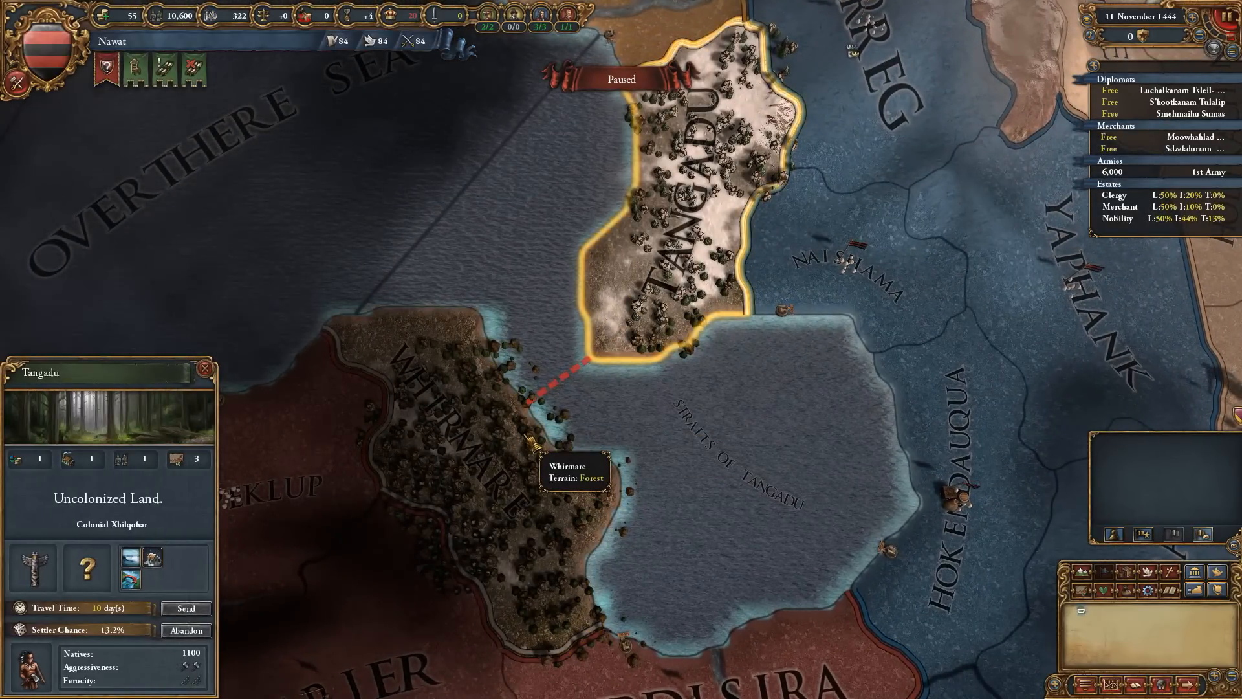
pyautogui.click(820, 447)
# - Inspect Hokendauqua's natural harbor modifier in its province details, then close them
pyautogui.moveTo(821, 447); pyautogui.dragTo(559, 292)
pyautogui.scroll(5, 744, 461)
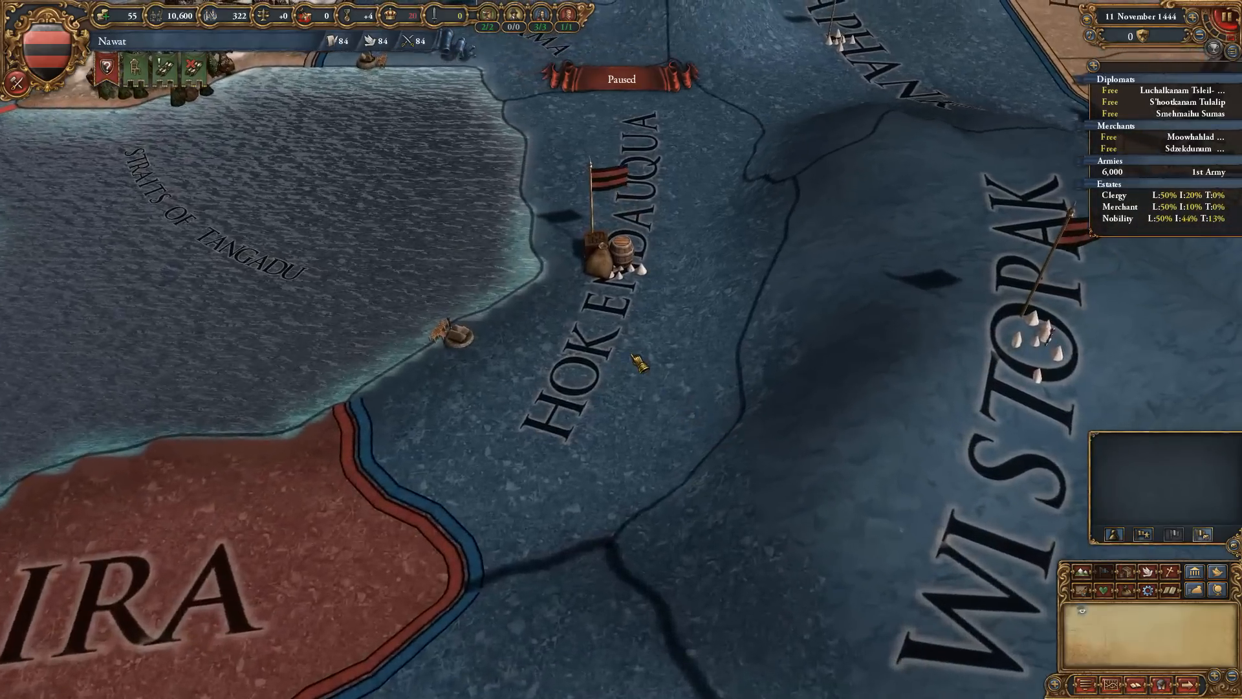
pyautogui.scroll(-6, 640, 365)
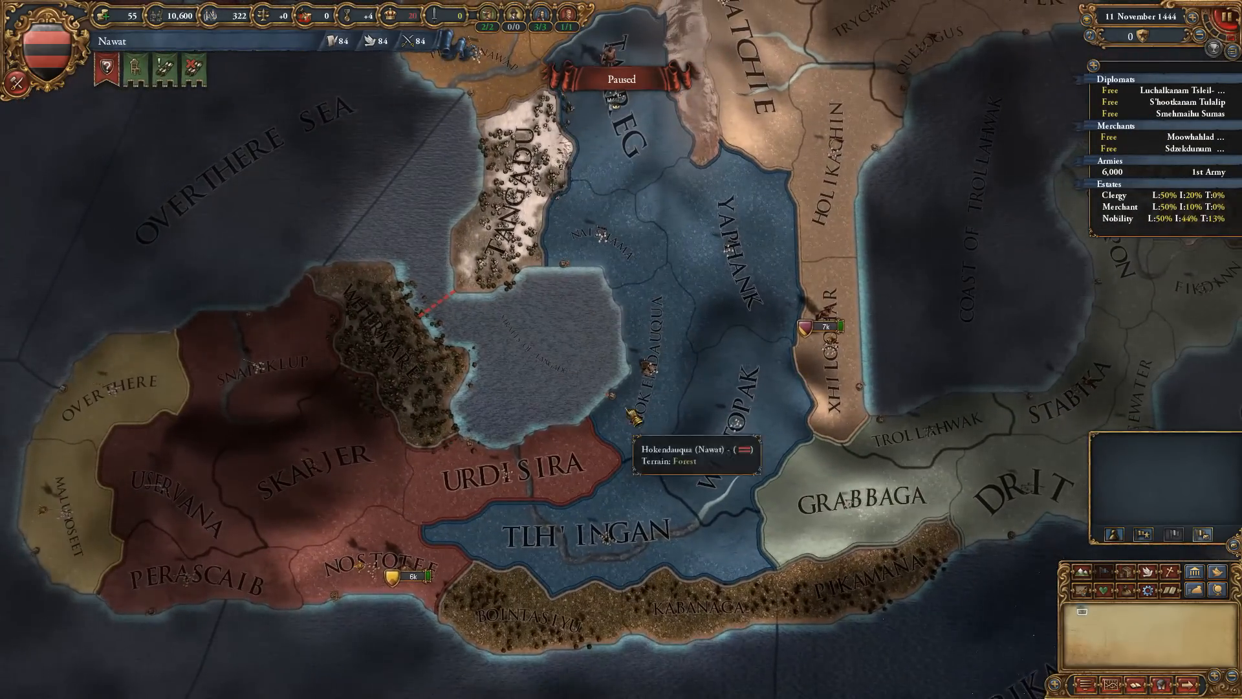
pyautogui.scroll(5, 622, 423)
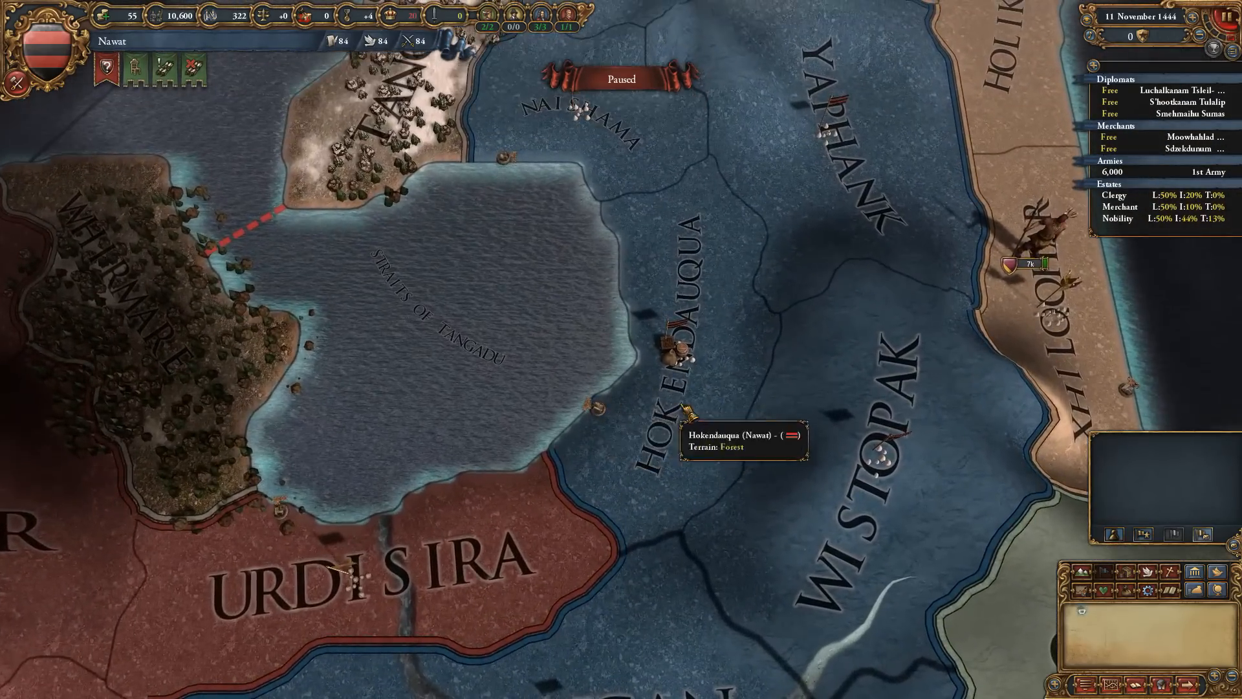
pyautogui.click(674, 406)
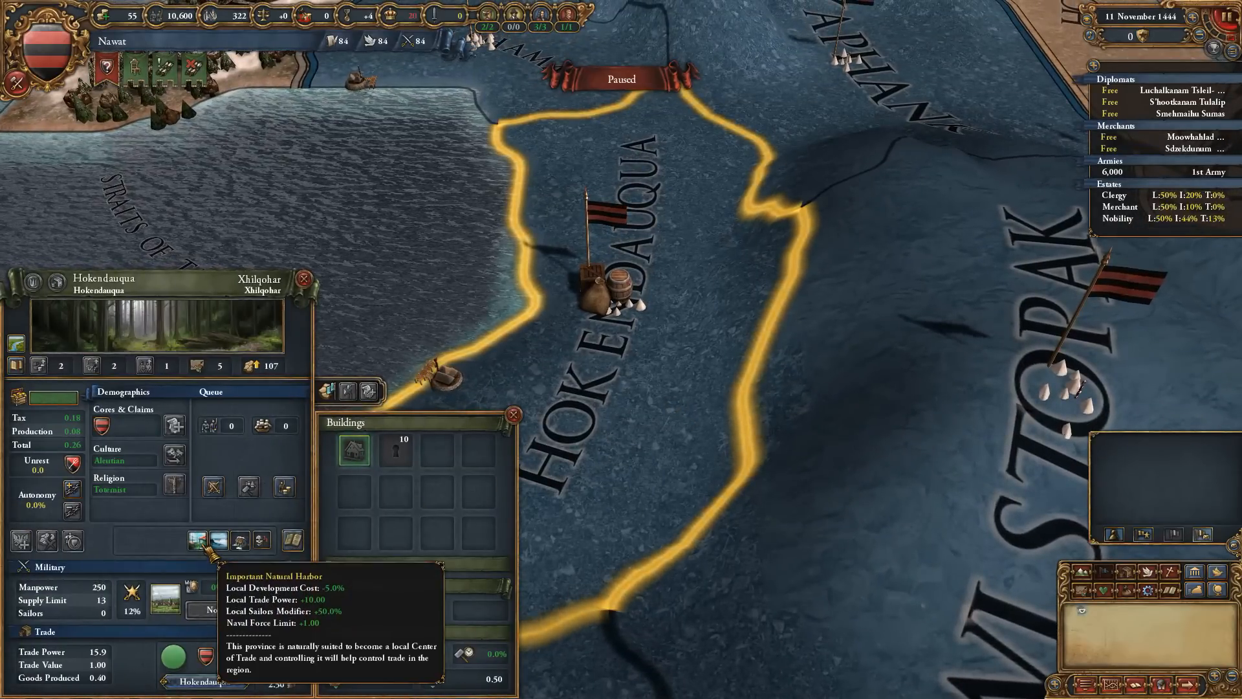
pyautogui.click(303, 279)
# - Inspect the province modifiers of Memiluniq at the head of the northern bay, then close its details
pyautogui.scroll(-7, 453, 262)
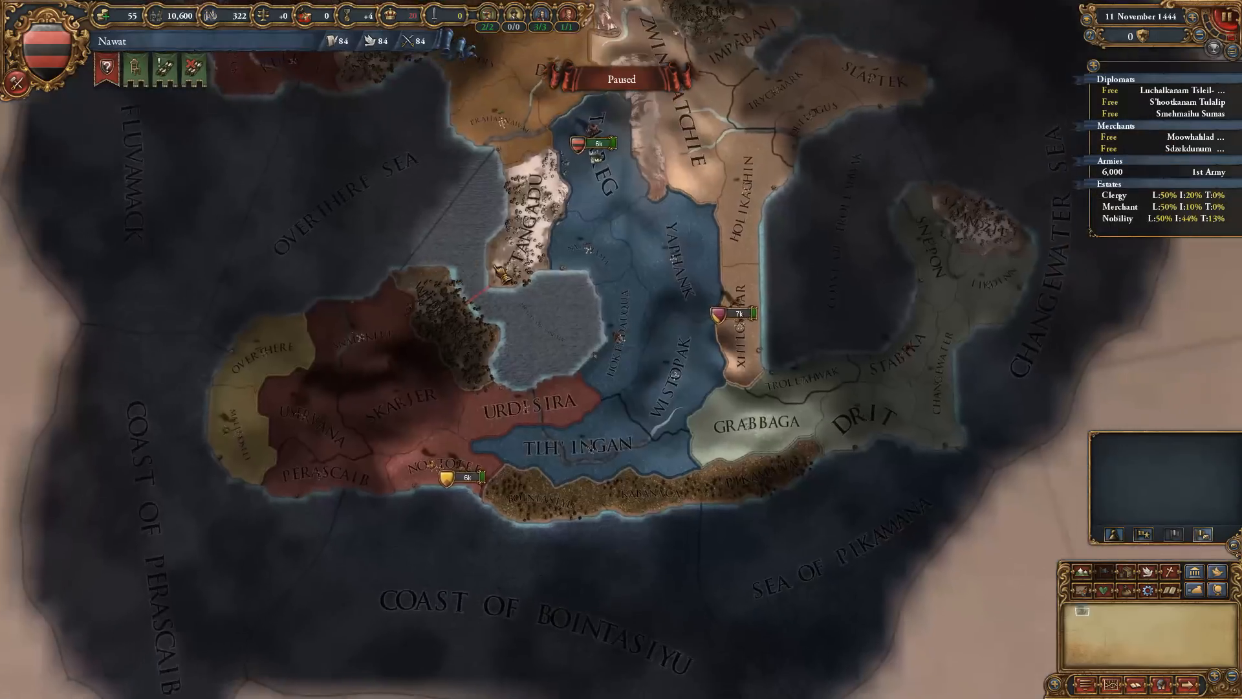
pyautogui.moveTo(501, 273); pyautogui.dragTo(401, 547)
pyautogui.moveTo(508, 346); pyautogui.dragTo(508, 469)
pyautogui.scroll(7, 570, 337)
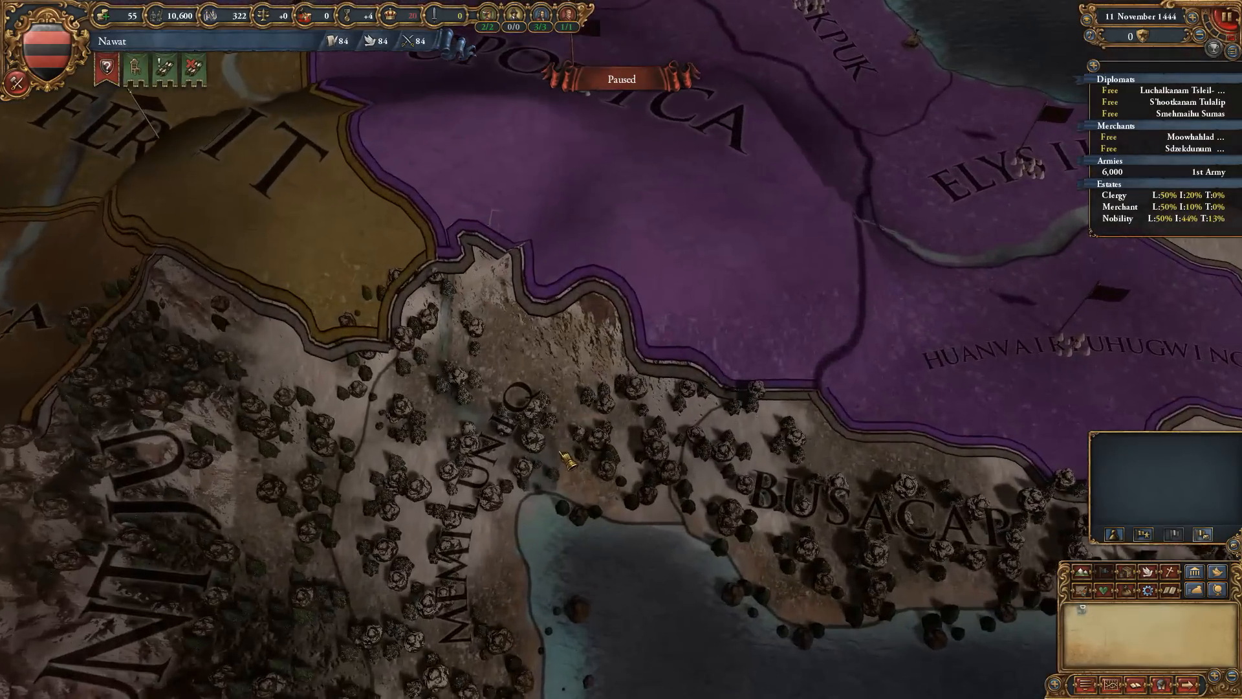
pyautogui.click(561, 453)
pyautogui.moveTo(560, 518); pyautogui.dragTo(555, 398)
pyautogui.moveTo(129, 557)
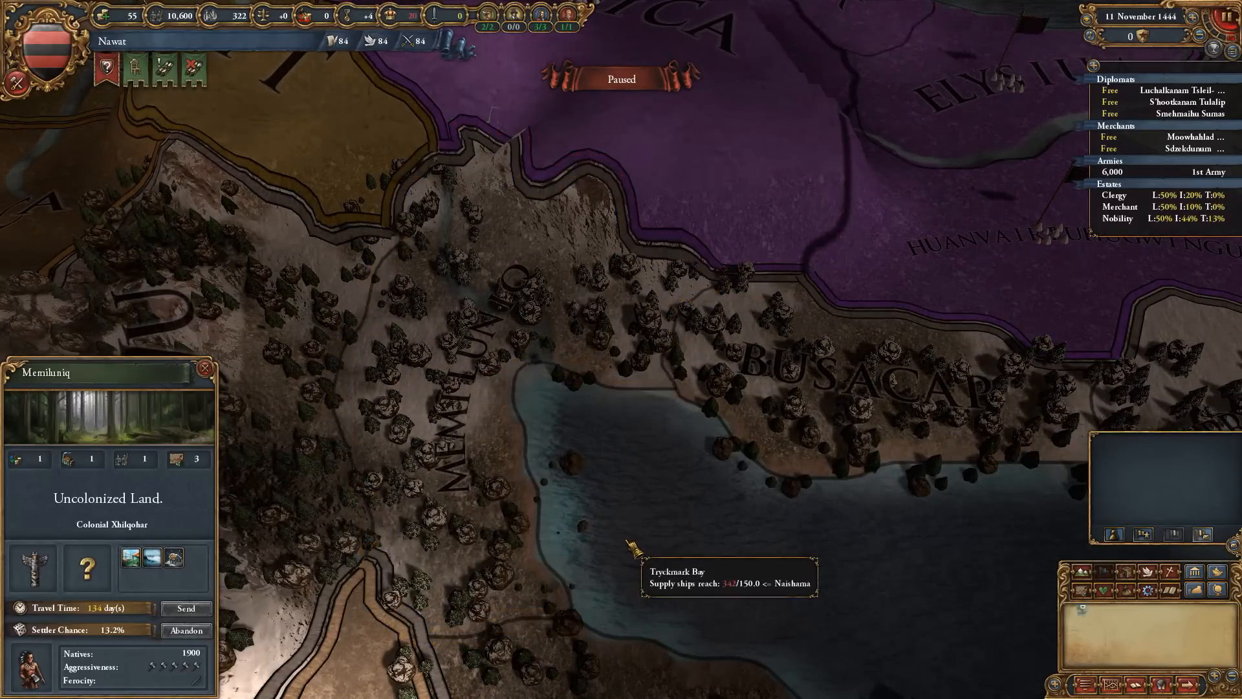
pyautogui.press('Escape')
# - Run the observe console command to reveal the whole world map, then close the console
pyautogui.scroll(-15, 633, 549)
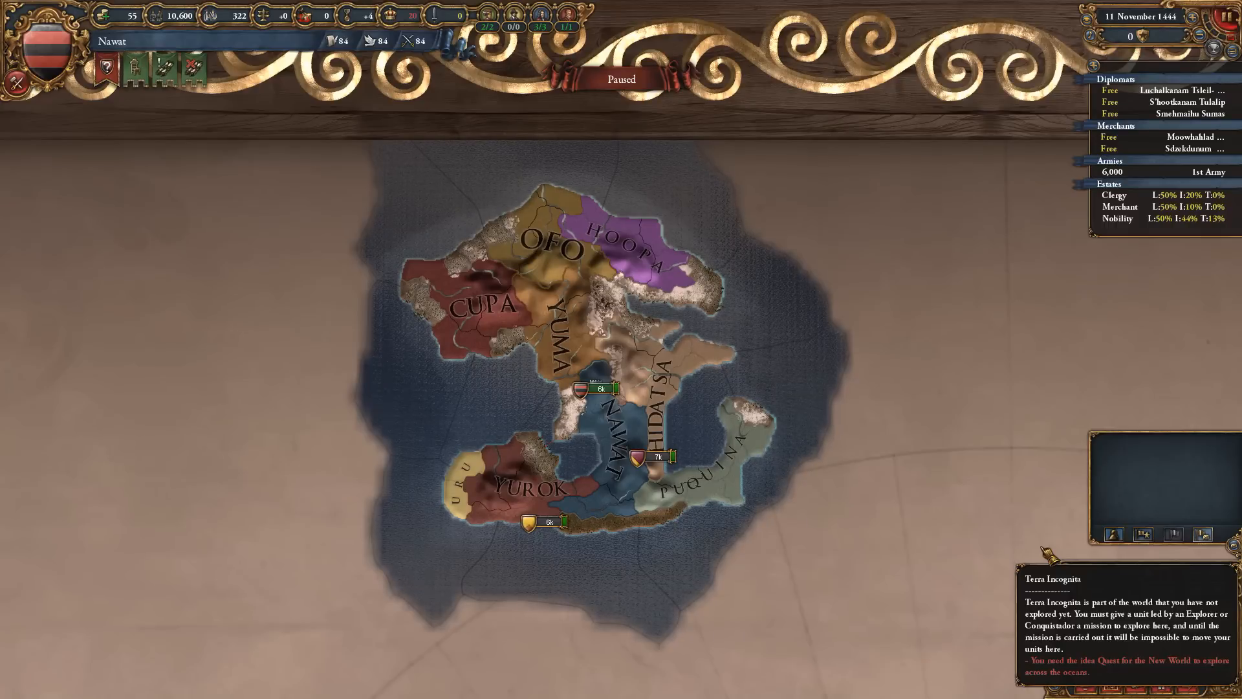
pyautogui.press('o')
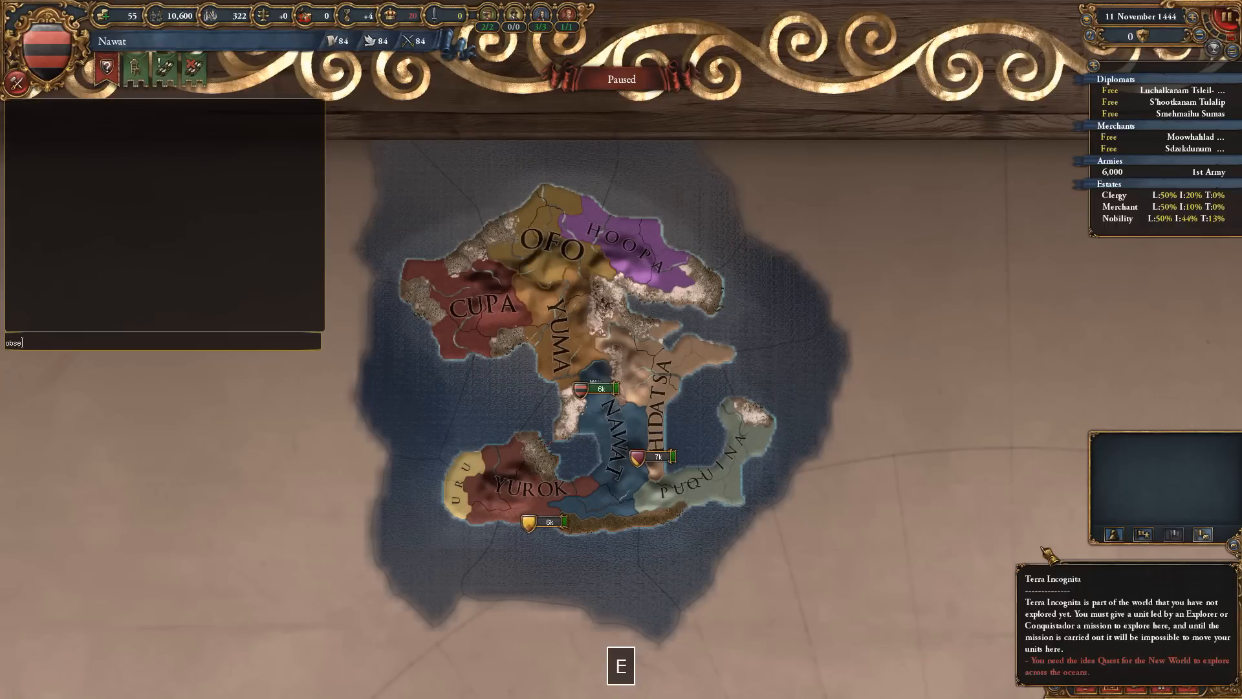
pyautogui.press('Return')
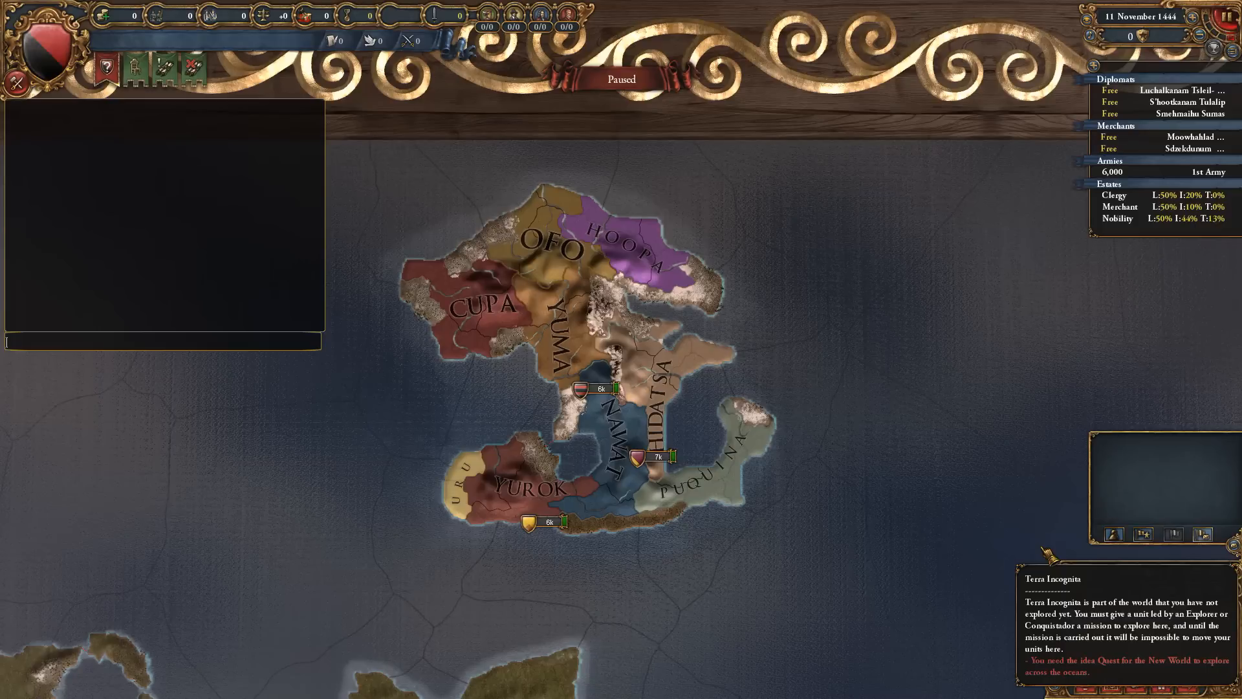
pyautogui.press('`')
# - Look over the New World landmasses and change the map mode to Regions
pyautogui.scroll(-4, 867, 524)
pyautogui.moveTo(788, 487); pyautogui.dragTo(776, 449)
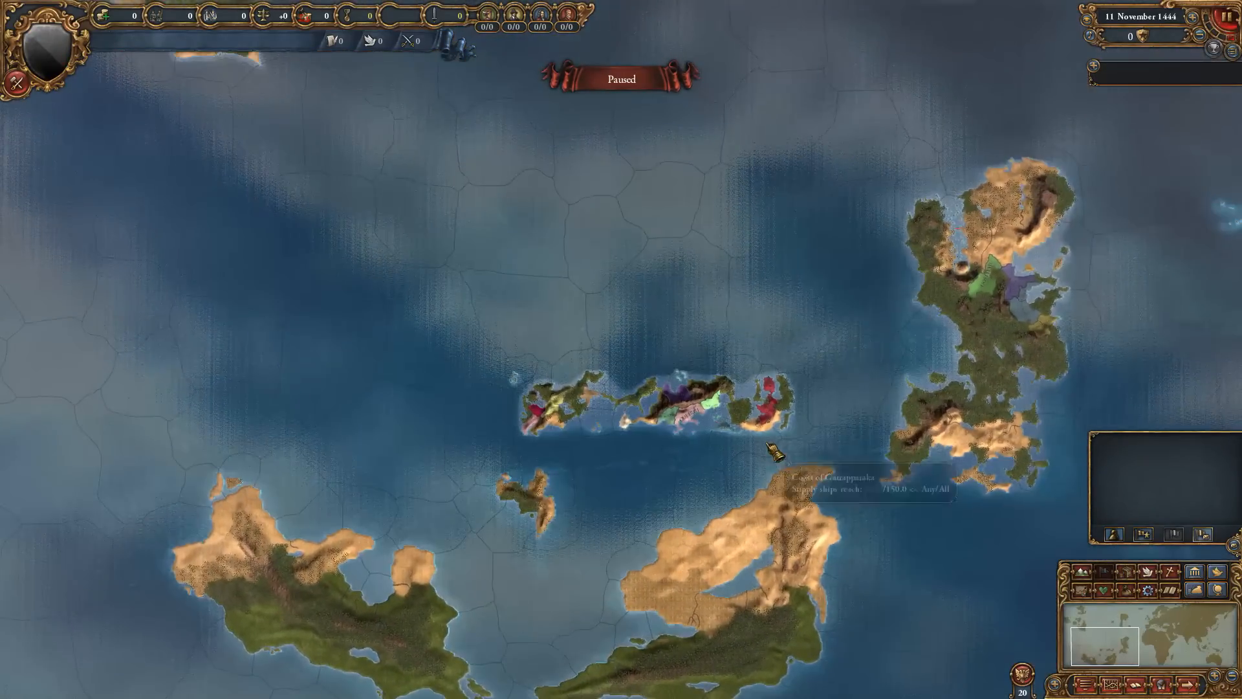
pyautogui.moveTo(659, 278); pyautogui.dragTo(867, 613)
pyautogui.moveTo(692, 343); pyautogui.dragTo(848, 564)
pyautogui.moveTo(839, 446); pyautogui.dragTo(610, 545)
pyautogui.click(1218, 590)
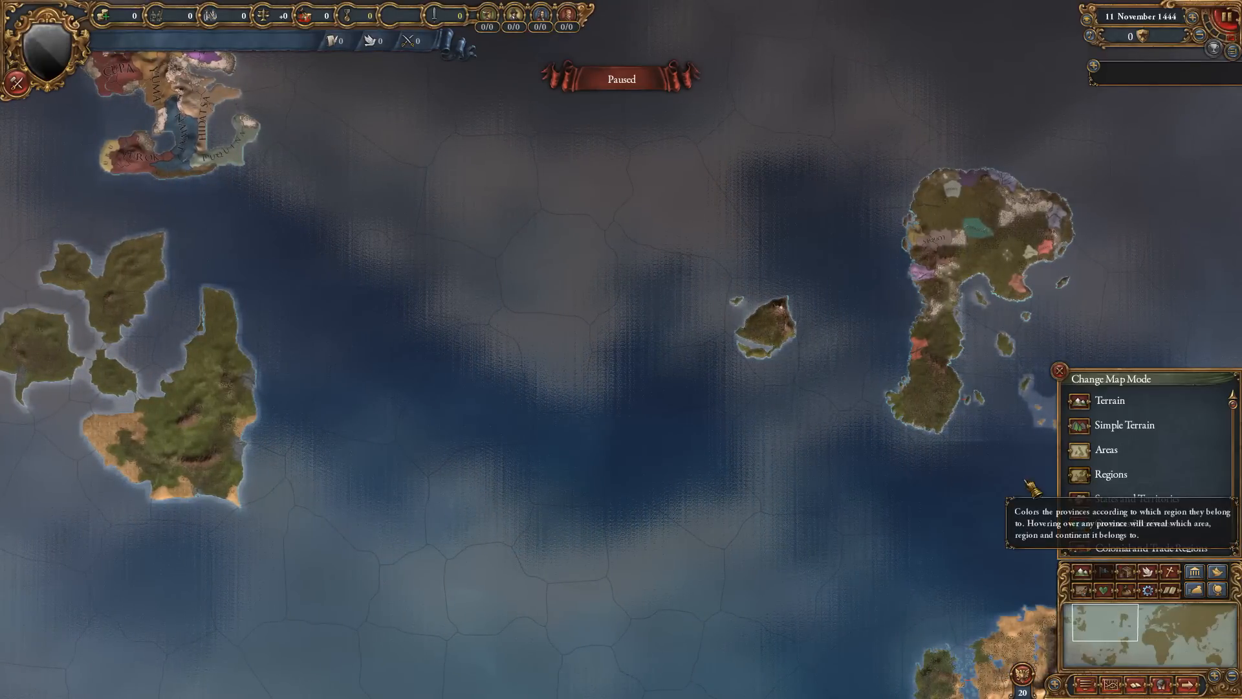
# - Examine how the Denadine and Dasinaca landmass and its neighbouring islands are divided into regions
pyautogui.moveTo(361, 374)
pyautogui.mouseDown()
pyautogui.moveTo(430, 444)
pyautogui.moveTo(639, 527)
pyautogui.moveTo(716, 522)
pyautogui.moveTo(790, 493)
pyautogui.moveTo(615, 557)
pyautogui.moveTo(423, 480)
pyautogui.mouseUp()
pyautogui.moveTo(691, 544); pyautogui.dragTo(369, 550)
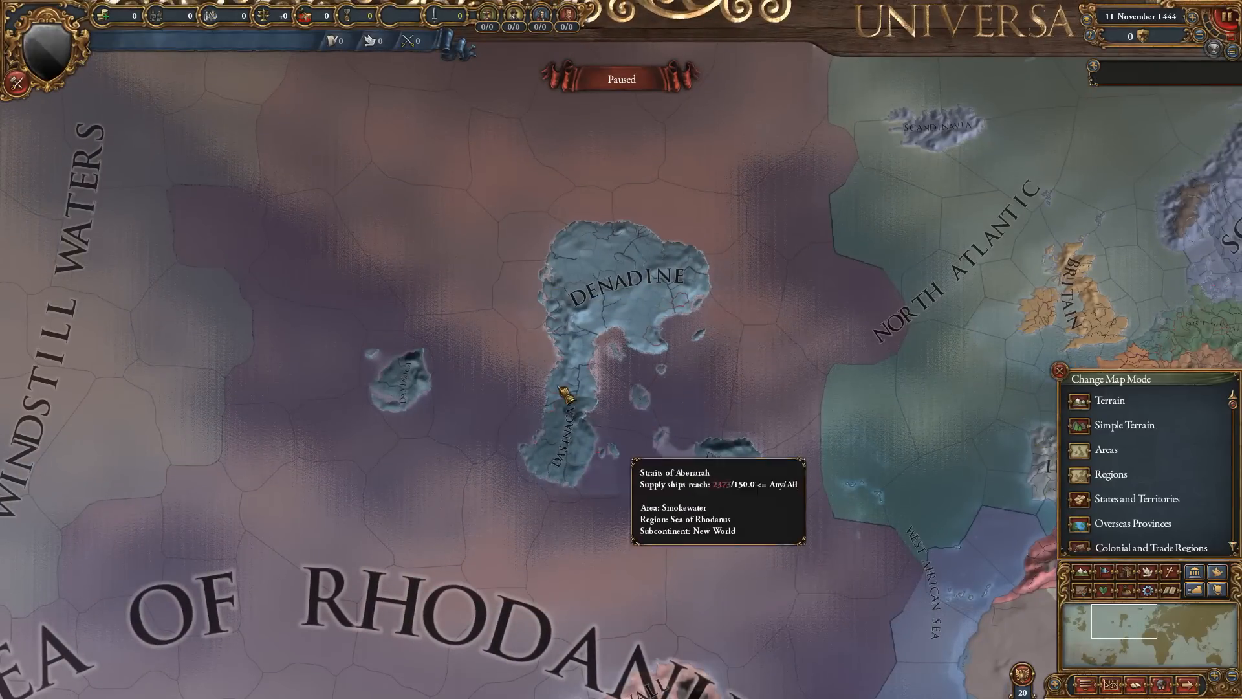
pyautogui.scroll(3, 673, 477)
pyautogui.scroll(2, 624, 411)
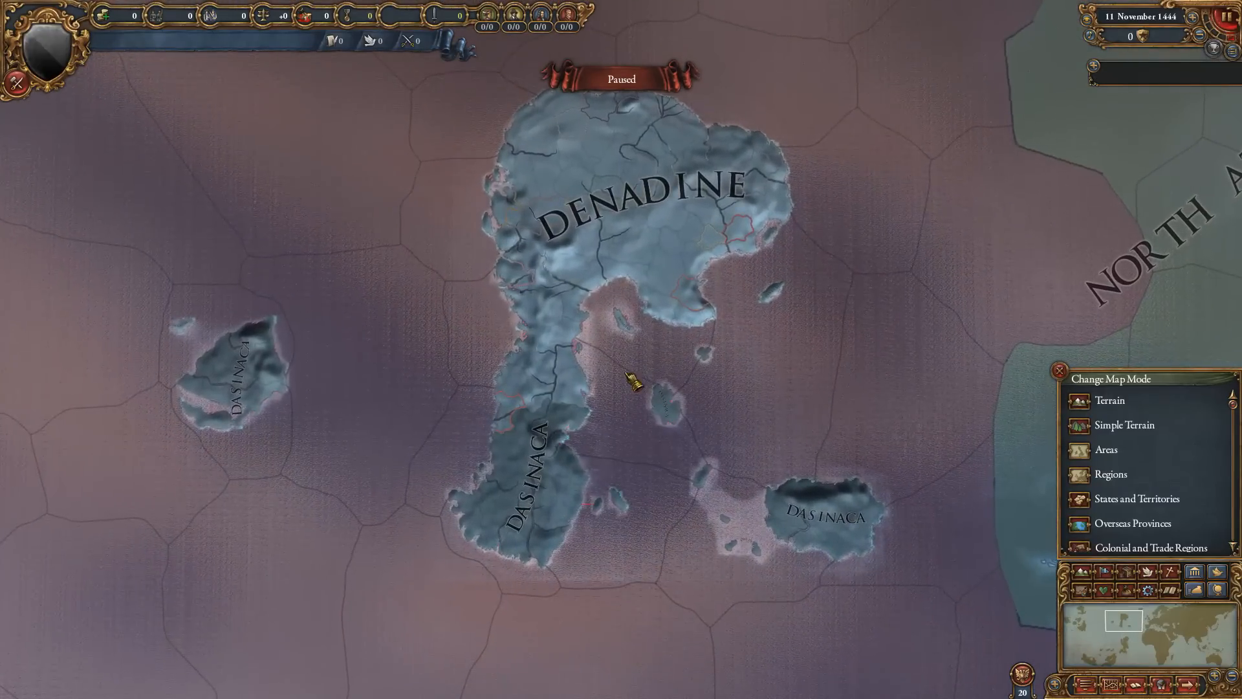
pyautogui.moveTo(631, 411); pyautogui.dragTo(700, 385)
pyautogui.scroll(-3, 477, 518)
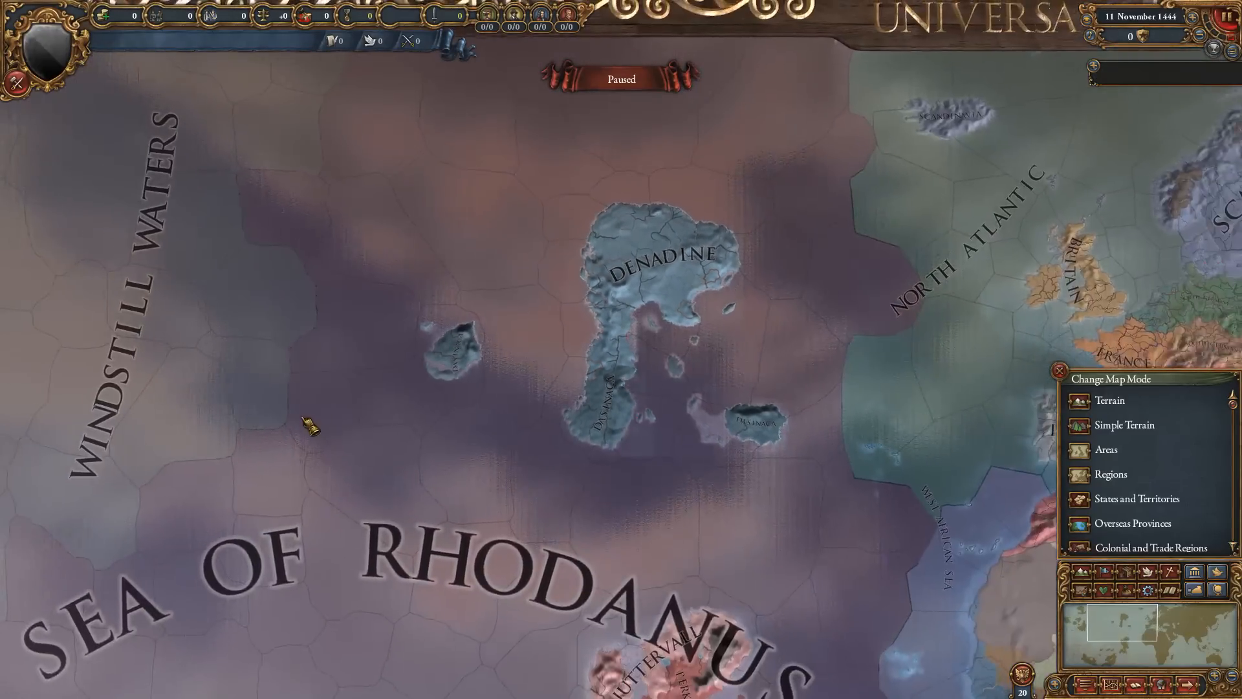
# - Compare the custom tile's Xhilqohar region with the separate Dasinaca landmasses, and close the map mode list
pyautogui.moveTo(310, 427); pyautogui.dragTo(712, 645)
pyautogui.moveTo(379, 514); pyautogui.dragTo(569, 515)
pyautogui.scroll(4, 569, 514)
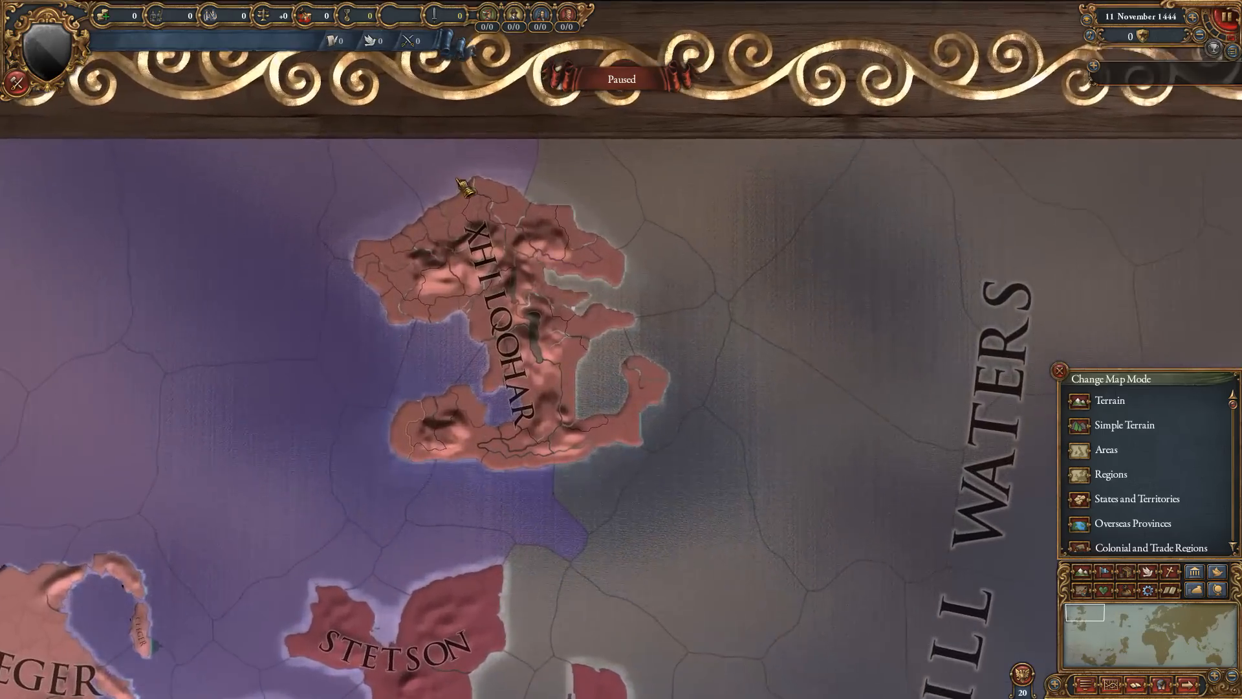
pyautogui.moveTo(836, 516); pyautogui.dragTo(407, 233)
pyautogui.moveTo(737, 453)
pyautogui.mouseDown()
pyautogui.moveTo(157, 292)
pyautogui.moveTo(532, 517)
pyautogui.mouseUp()
pyautogui.moveTo(758, 576); pyautogui.dragTo(684, 544)
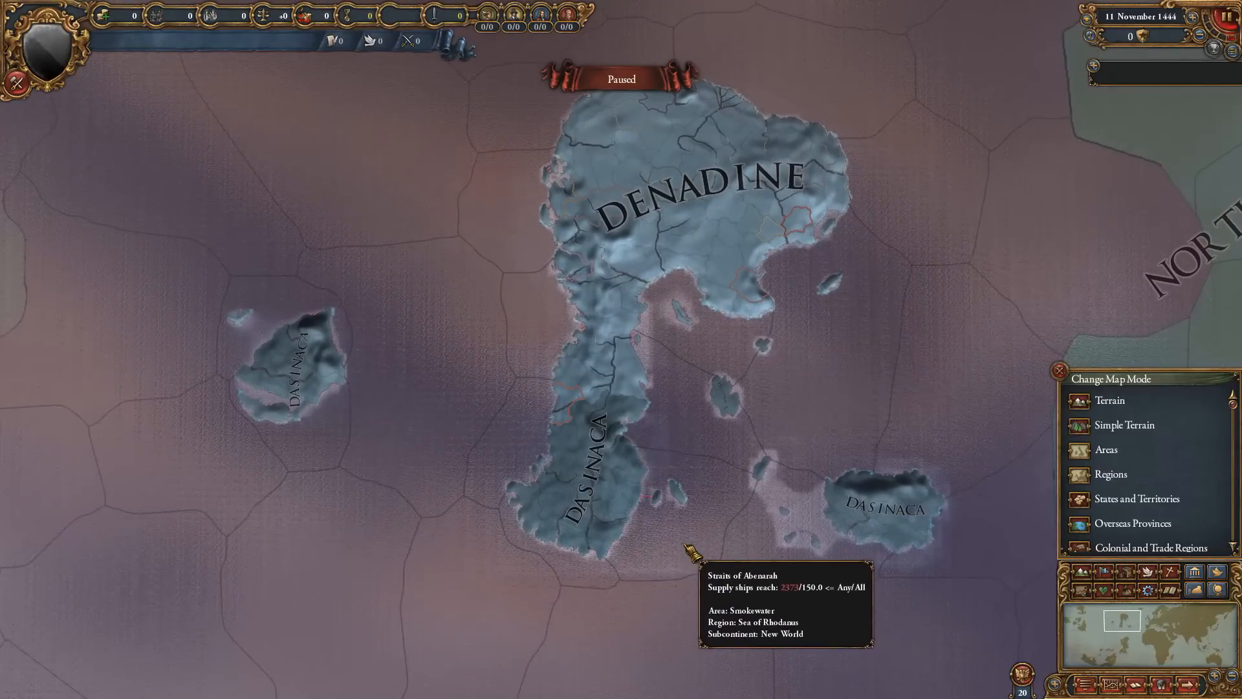
pyautogui.scroll(2, 618, 461)
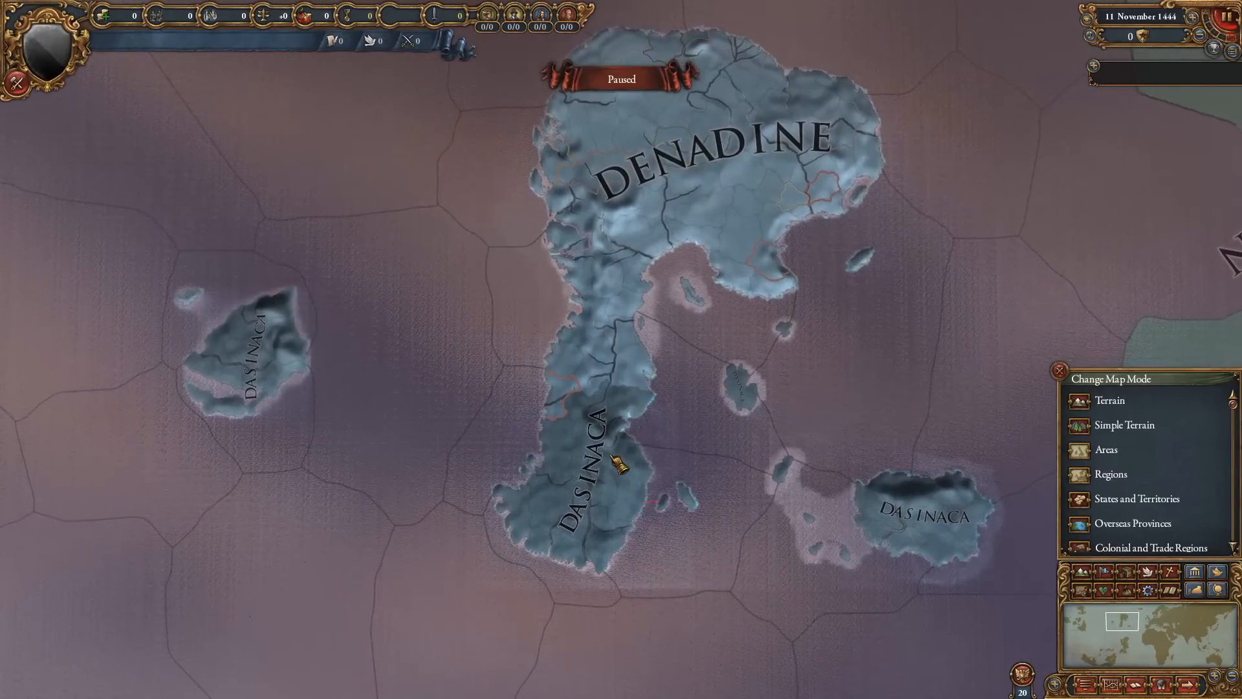
pyautogui.click(1060, 371)
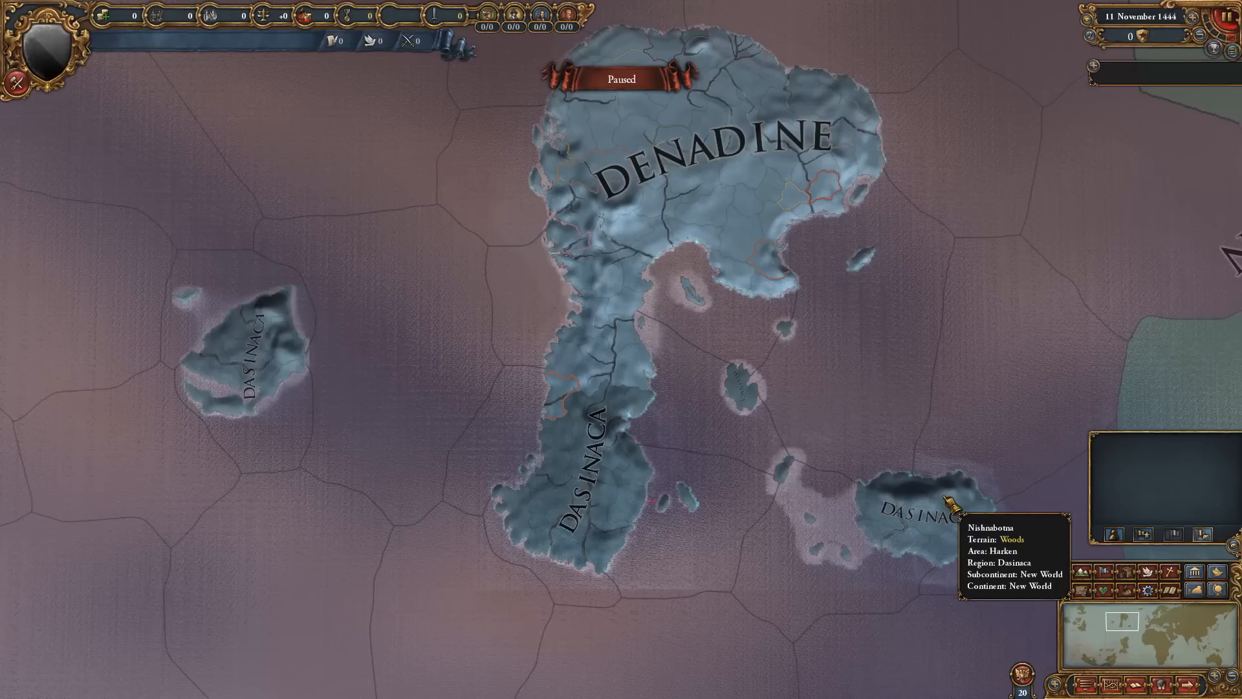
# - Change the map mode to Trade and examine how the Kuskarquend and Thili nodes cover the southern landmasses and islands
pyautogui.click(1126, 571)
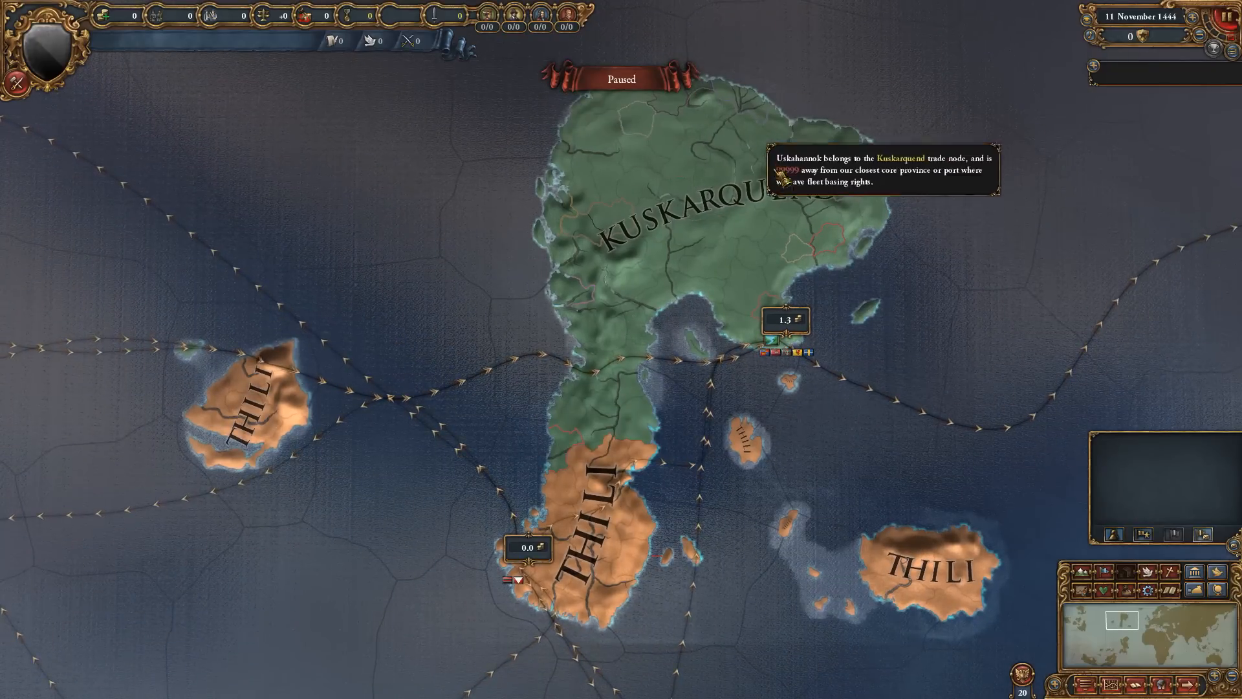
pyautogui.moveTo(872, 234); pyautogui.dragTo(863, 60)
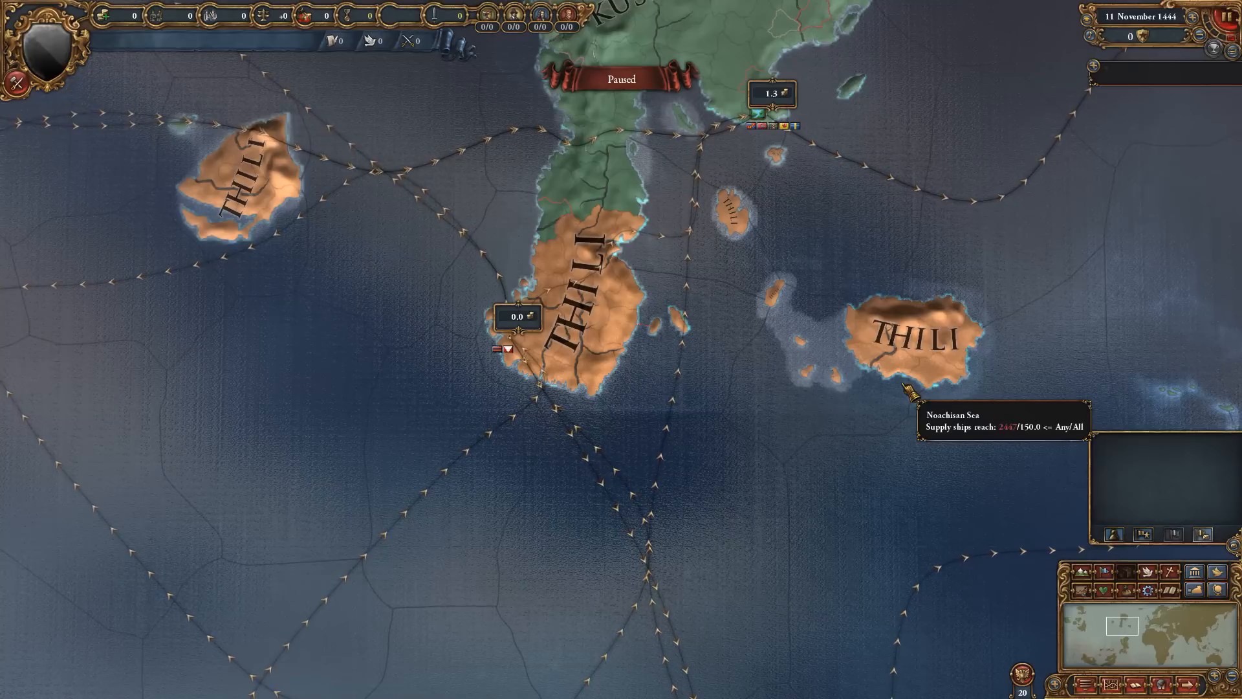
pyautogui.moveTo(708, 264); pyautogui.dragTo(778, 403)
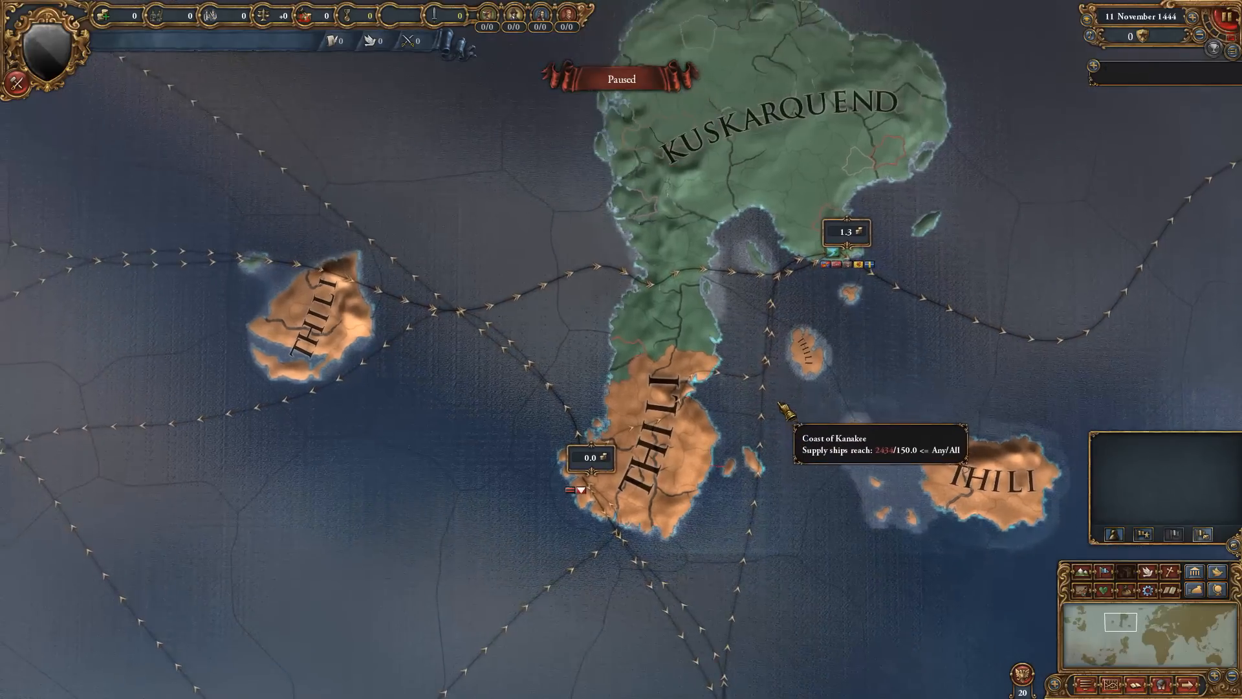
pyautogui.moveTo(765, 355); pyautogui.dragTo(777, 412)
pyautogui.scroll(-4, 414, 330)
pyautogui.moveTo(484, 312); pyautogui.dragTo(789, 446)
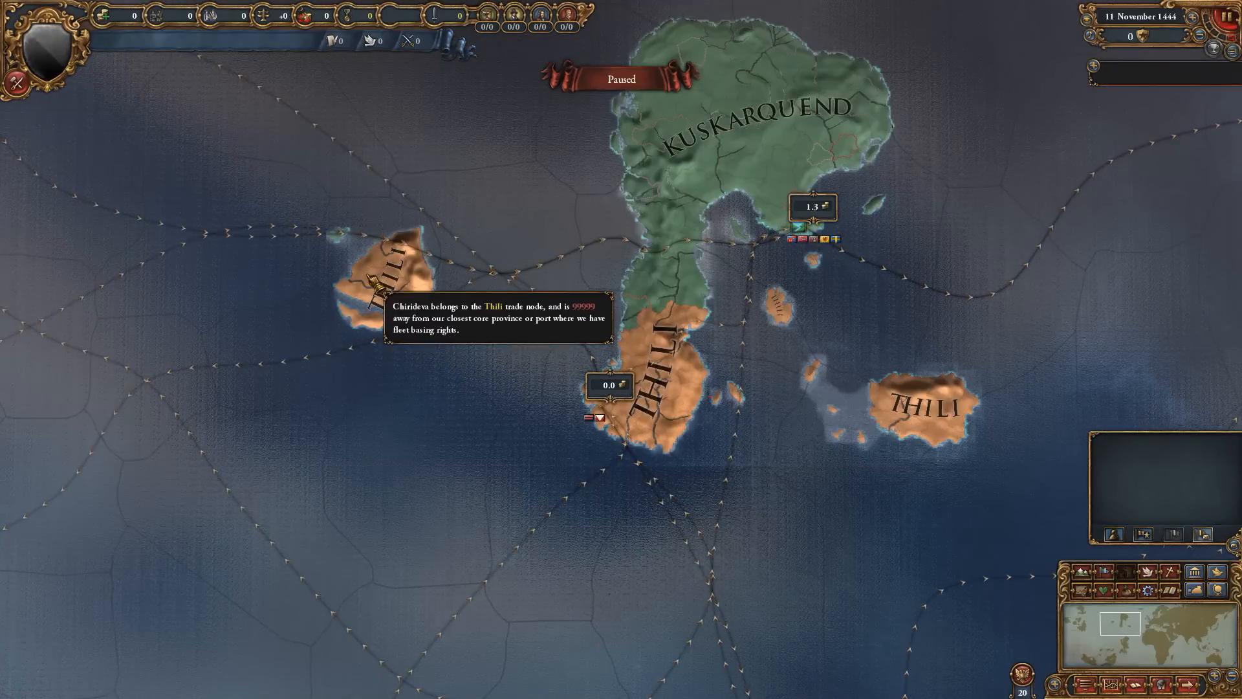
# - Examine the Hokendauqua trade node and the trade routes around the custom tile's landmass
pyautogui.moveTo(414, 308); pyautogui.dragTo(779, 640)
pyautogui.moveTo(521, 385); pyautogui.dragTo(643, 454)
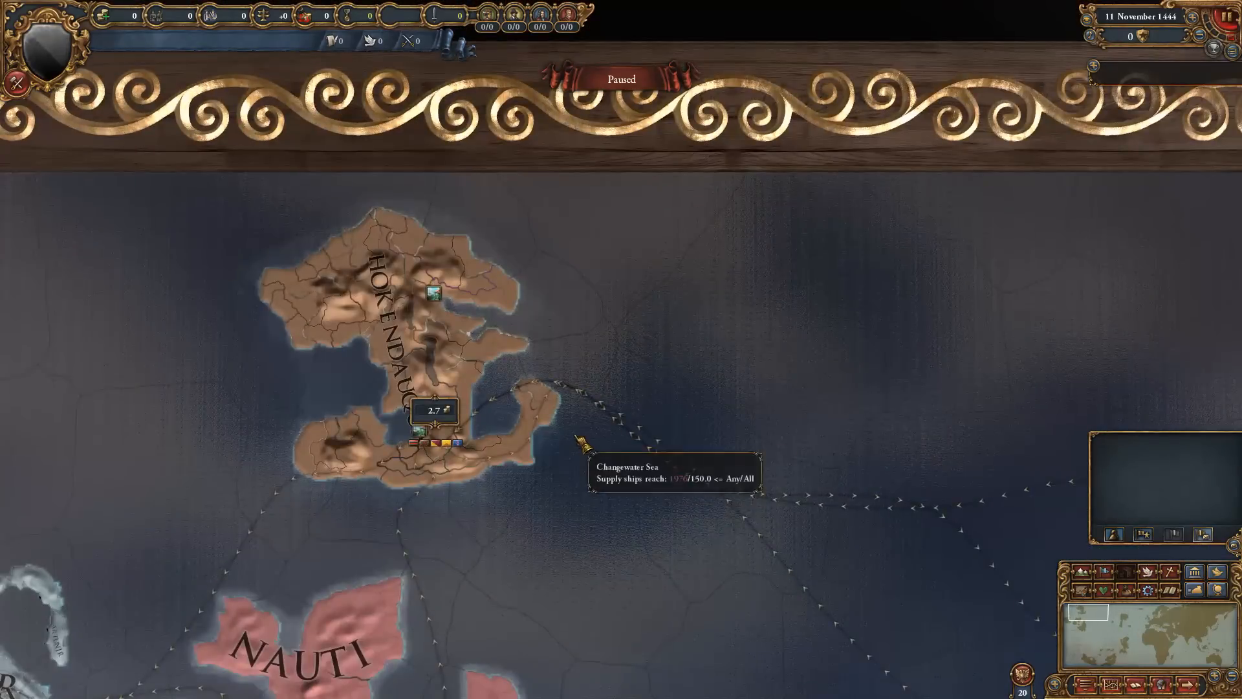
pyautogui.scroll(5, 620, 422)
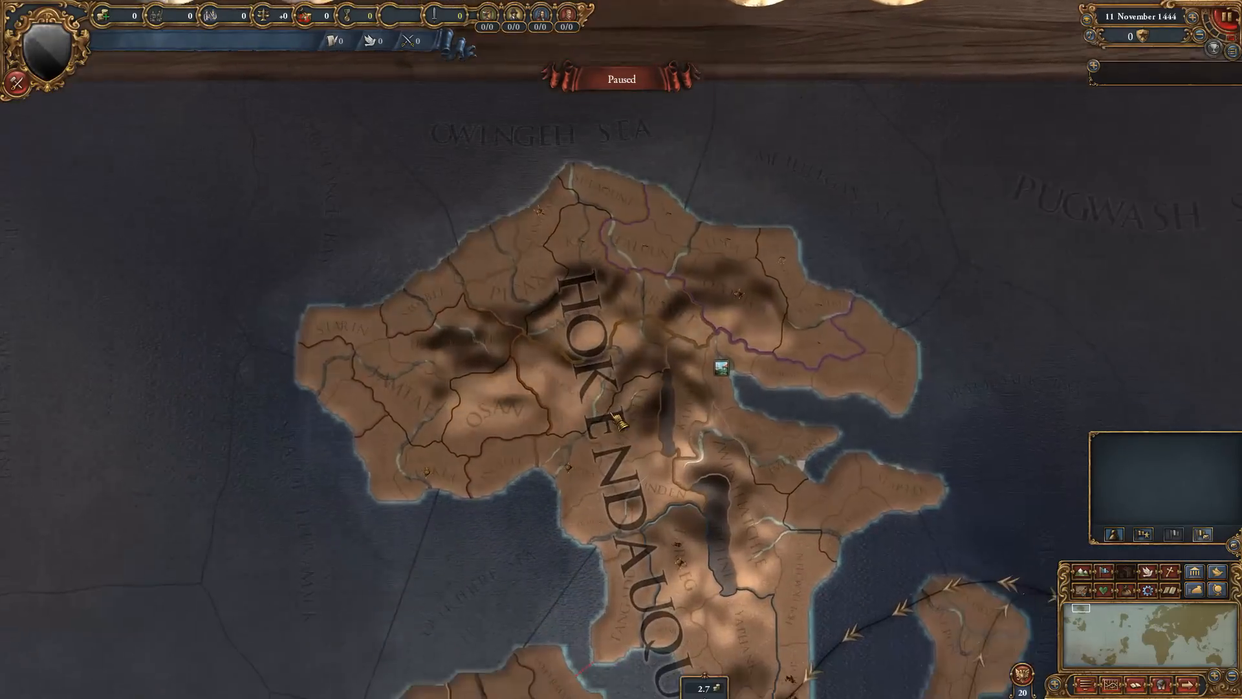
pyautogui.moveTo(619, 421); pyautogui.dragTo(613, 395)
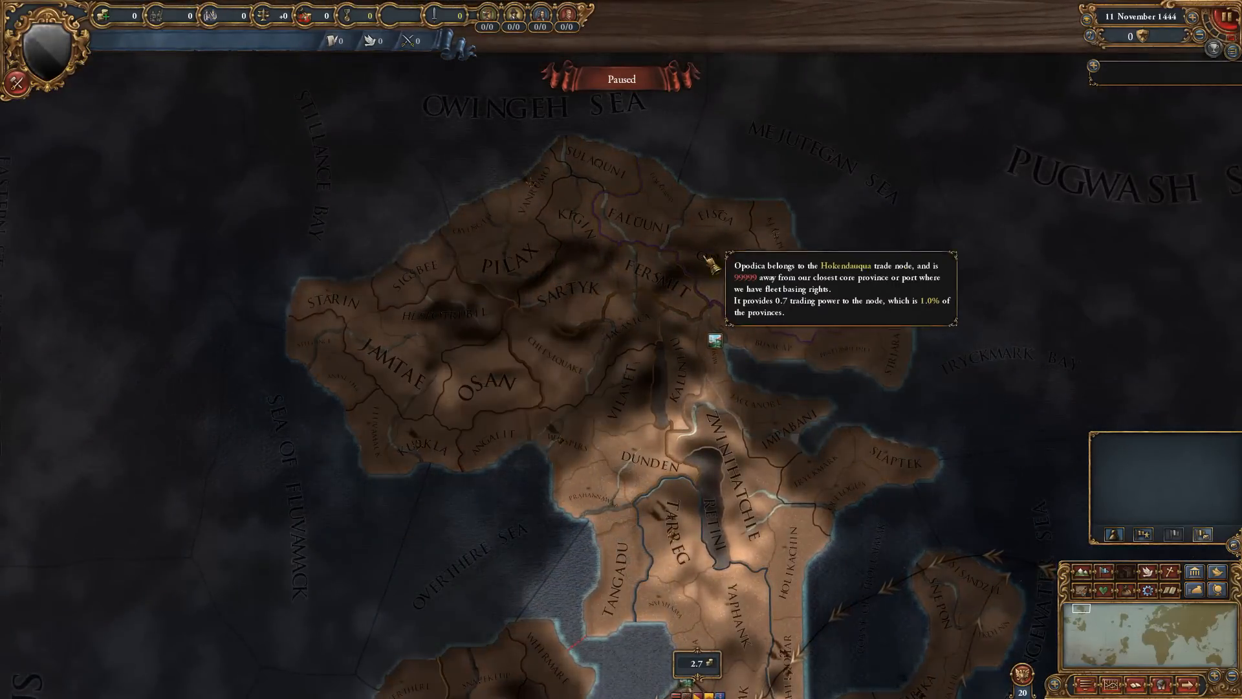
pyautogui.moveTo(725, 407); pyautogui.dragTo(684, 191)
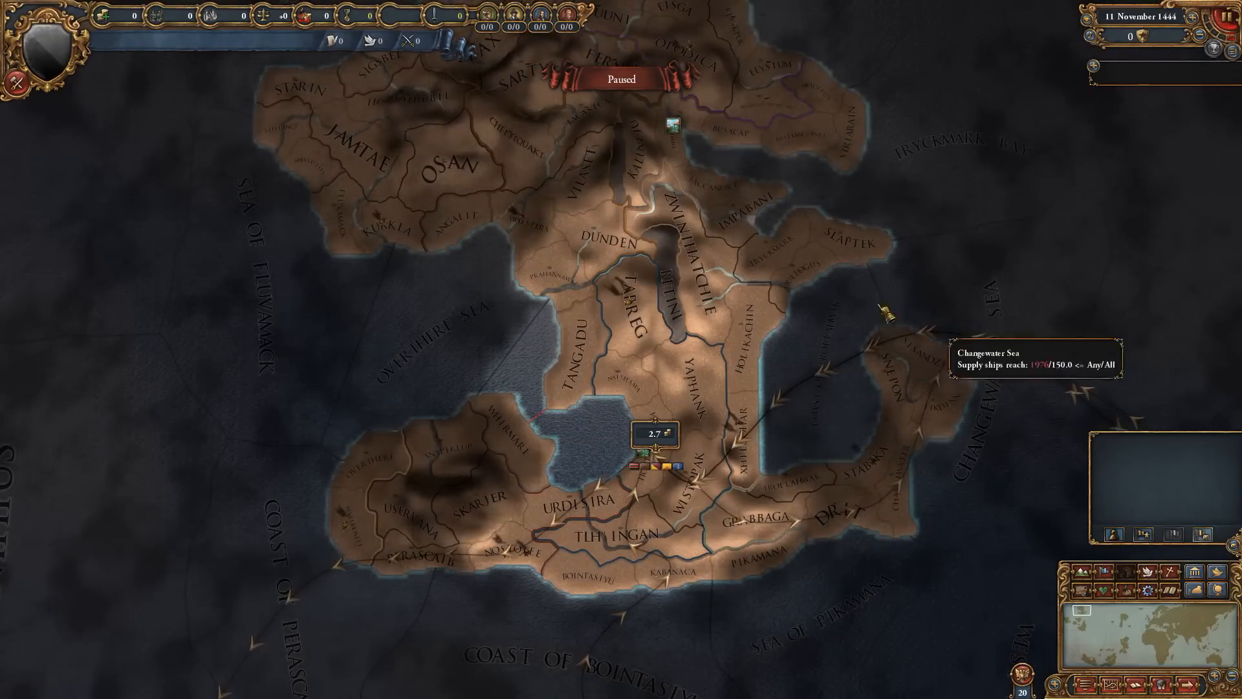
pyautogui.moveTo(466, 491); pyautogui.dragTo(494, 548)
pyautogui.scroll(-4, 498, 553)
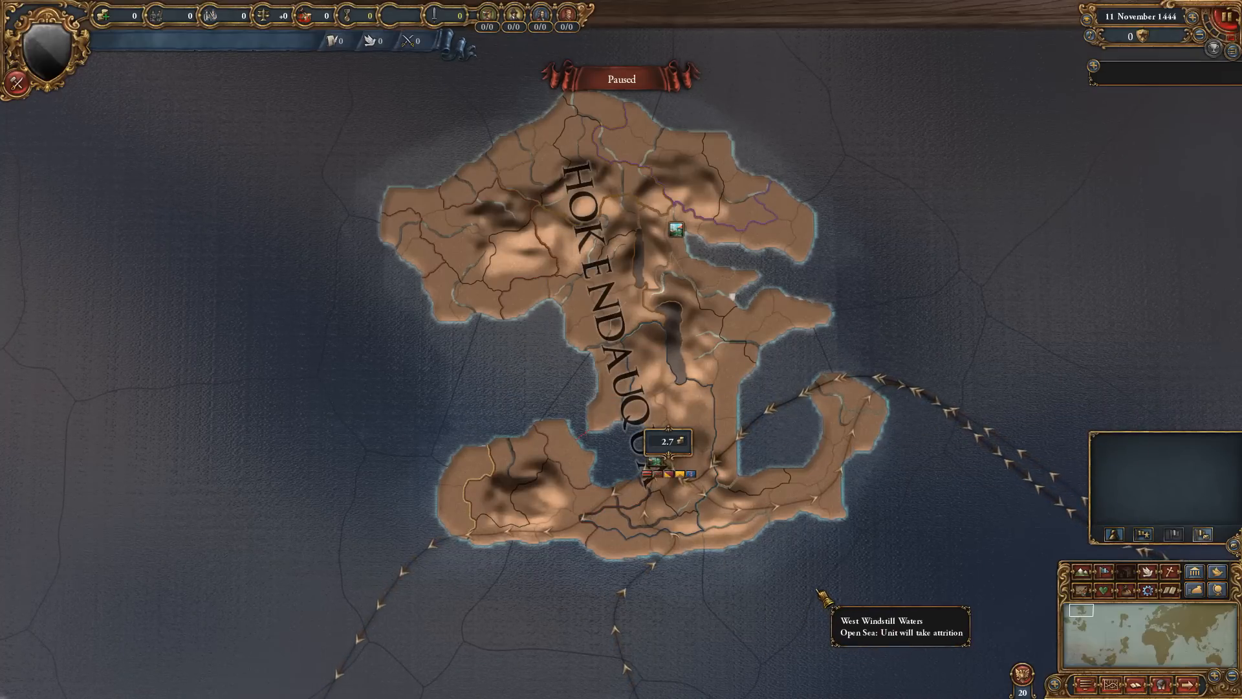
# - Switch to my_new_tile.txt in Notepad++ and add the line regions = 2 below the size entry
pyautogui.hotkey('alt', 'Tab')
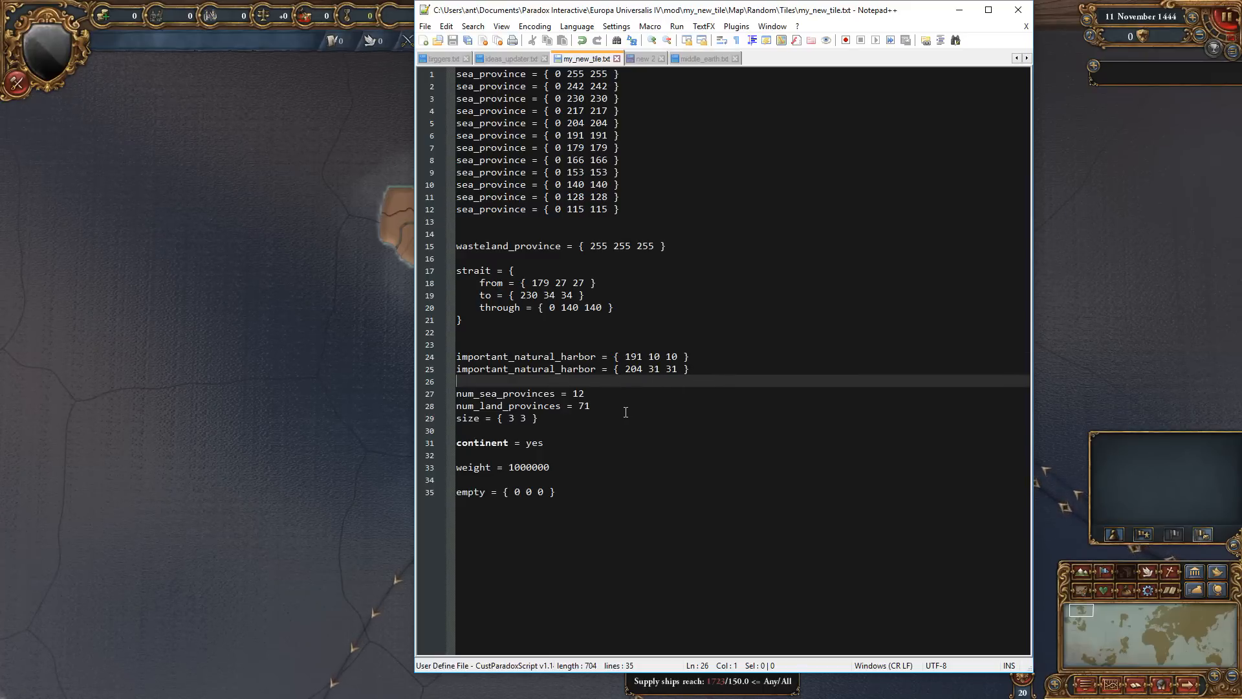
pyautogui.click(619, 413)
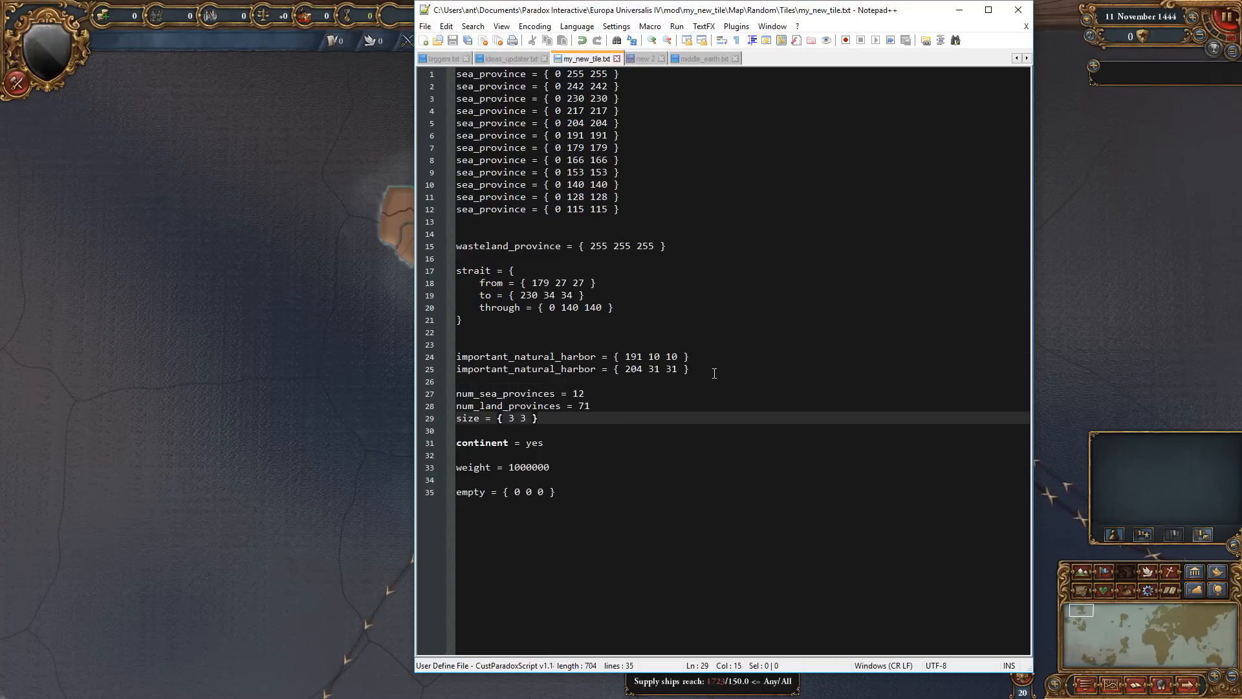
pyautogui.press('Return')
pyautogui.press('Return')
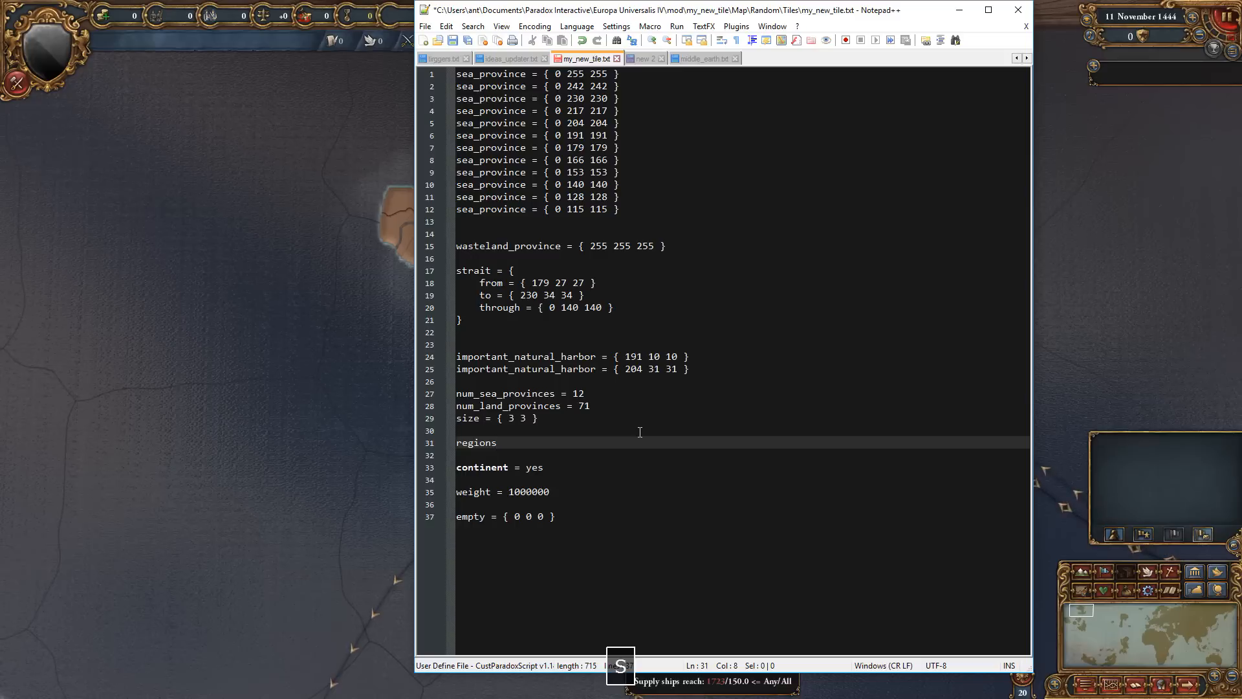
pyautogui.write('regions = 2')
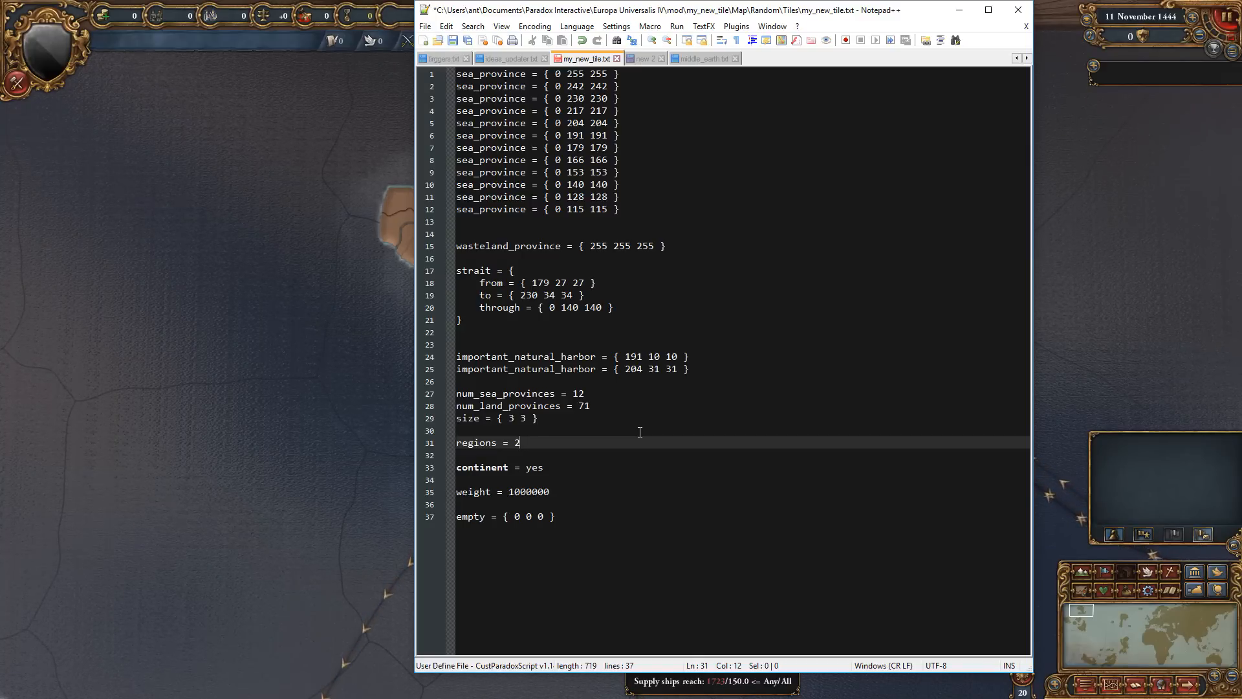
# - Add two empty region = { } entries on separate lines directly below regions = 2
pyautogui.press('Return')
pyautogui.write('regi')
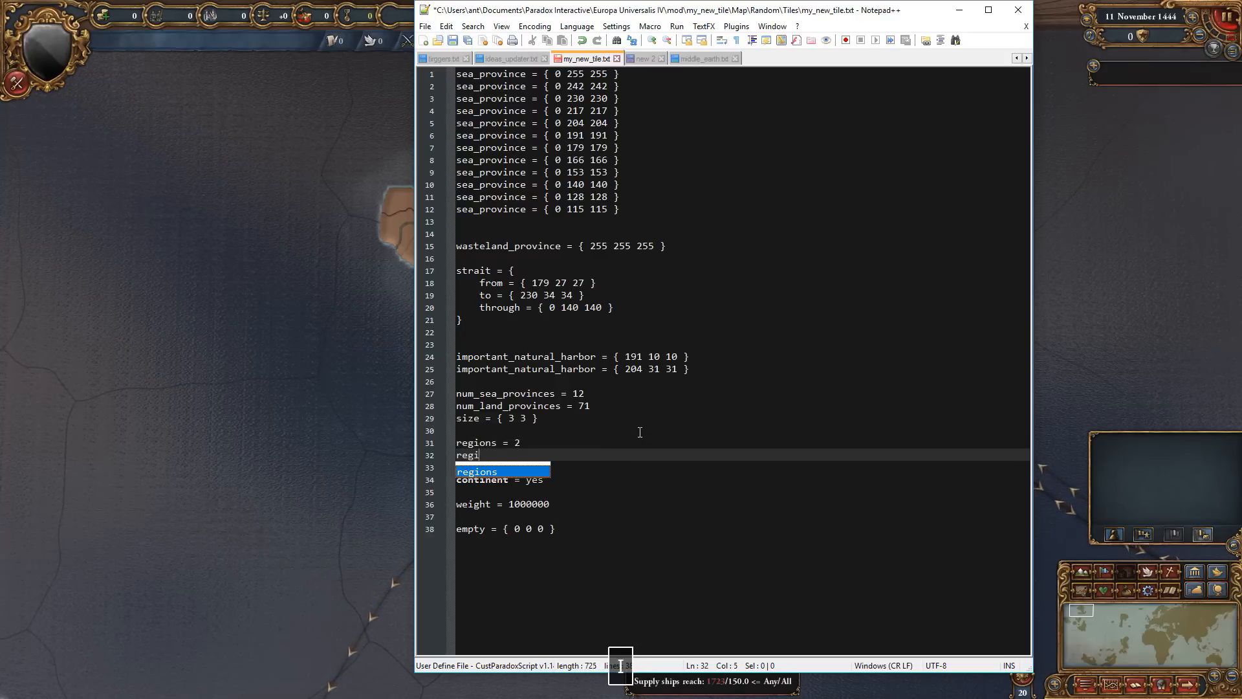
pyautogui.write('on = {  }')
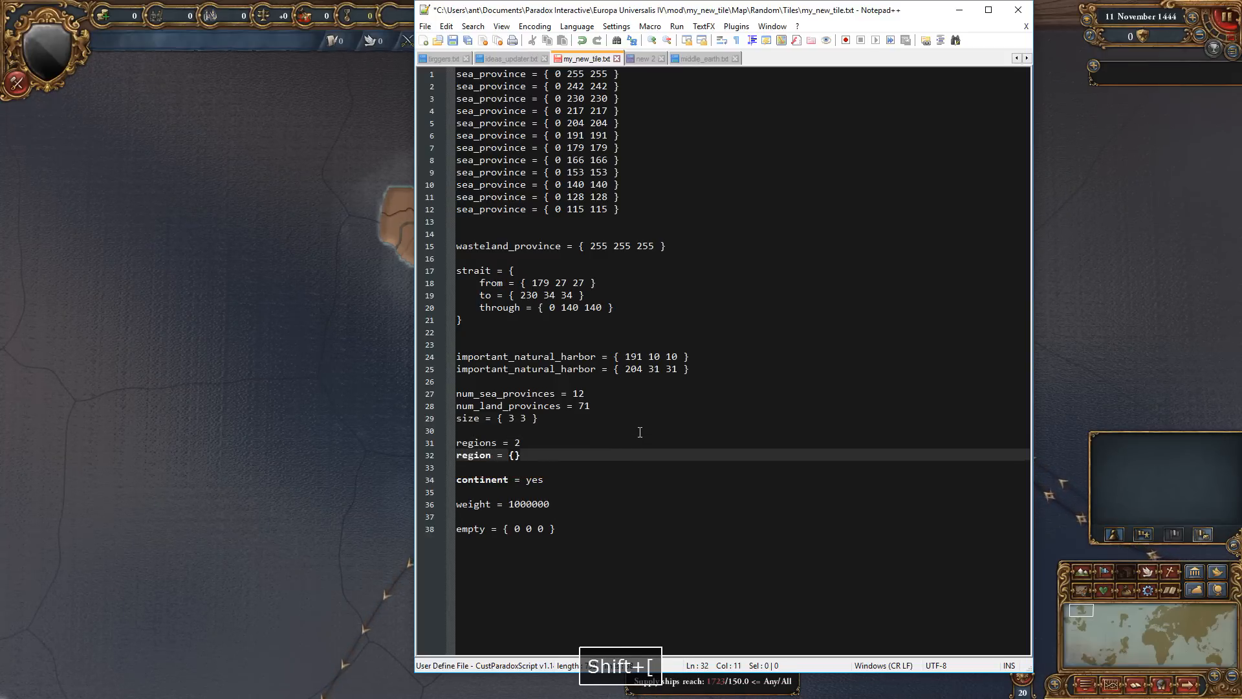
pyautogui.press('Left')
pyautogui.press('Left')
pyautogui.press('Right')
pyautogui.press('Right')
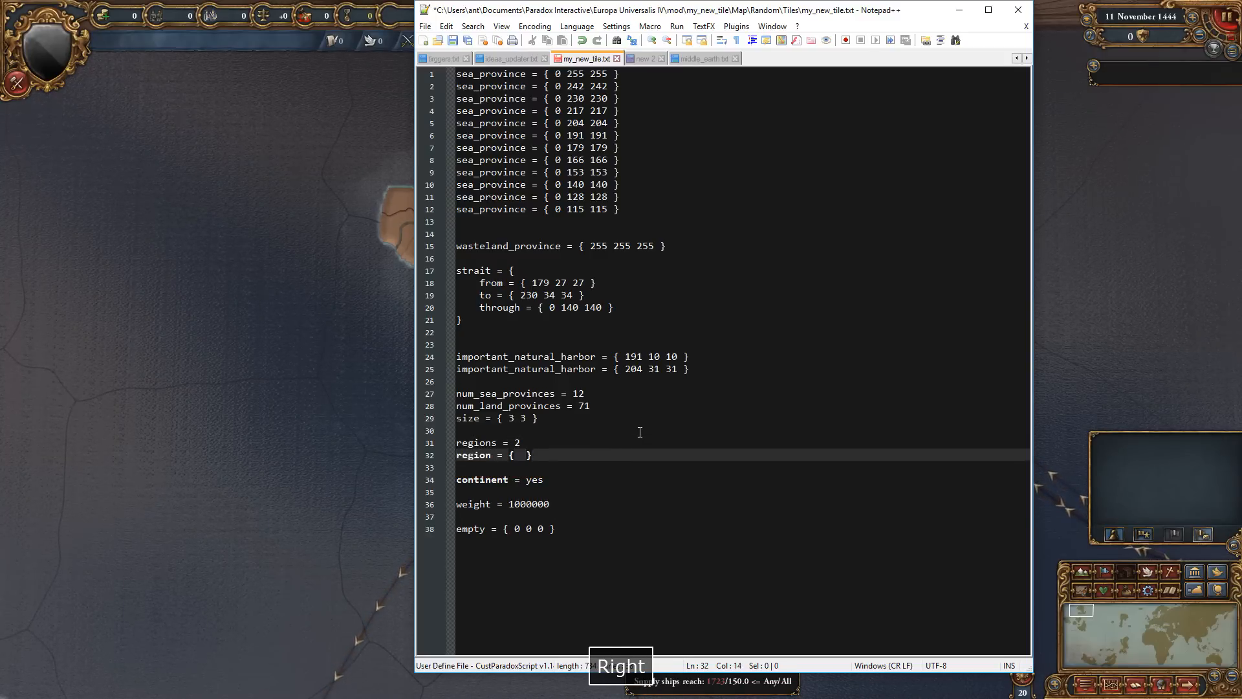
pyautogui.press('Return')
pyautogui.write('regi')
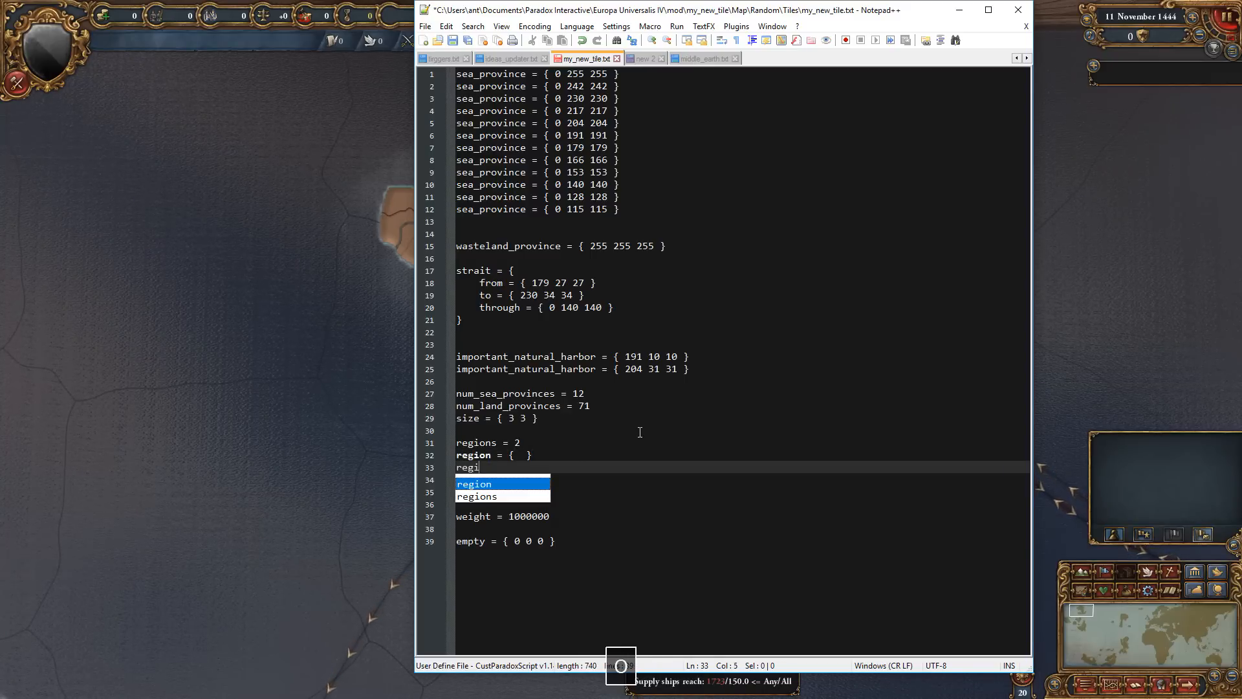
pyautogui.write('on = {')
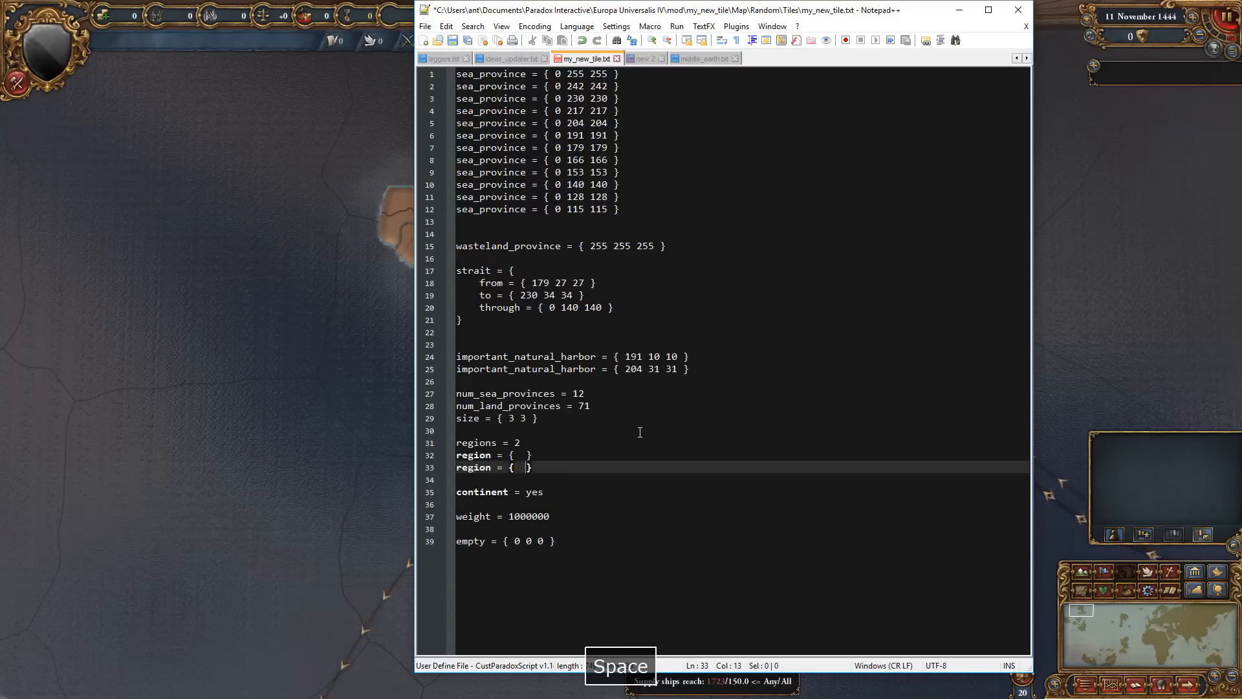
# - Switch to my_new_tile_master.xcf in GIMP, close the Color Picker information, and show the whole province map
pyautogui.press('super+Tab')
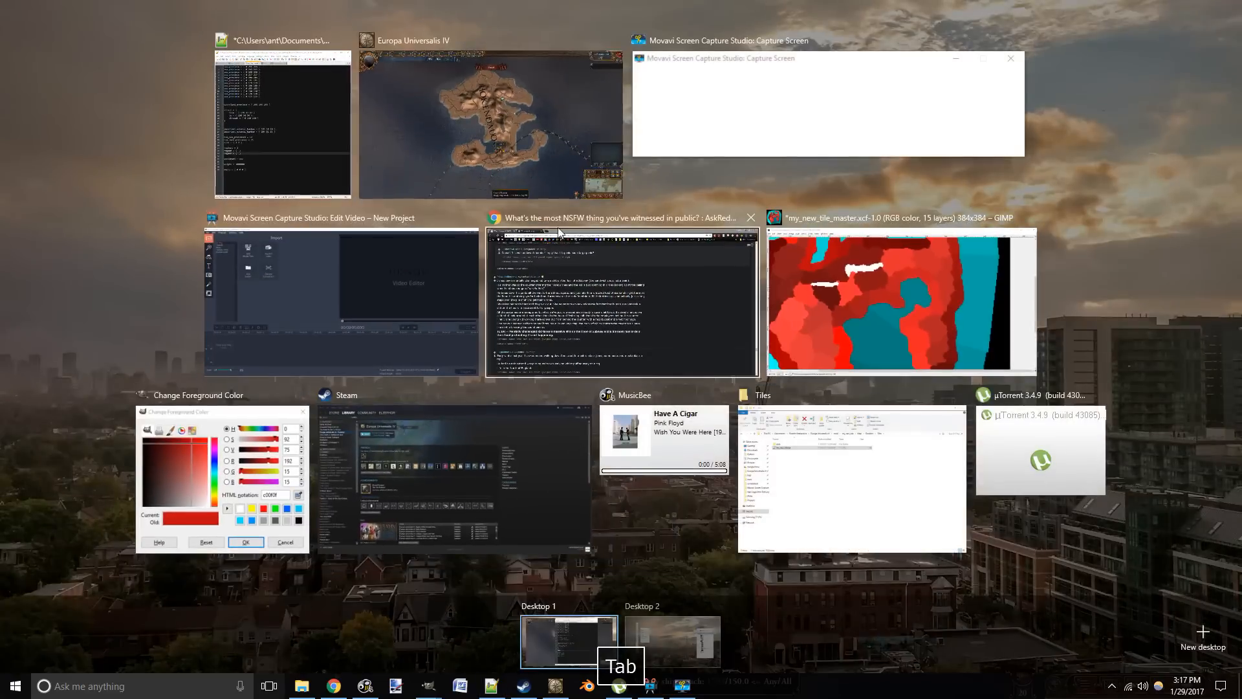
pyautogui.click(870, 283)
pyautogui.moveTo(560, 236); pyautogui.dragTo(804, 214)
pyautogui.click(458, 428)
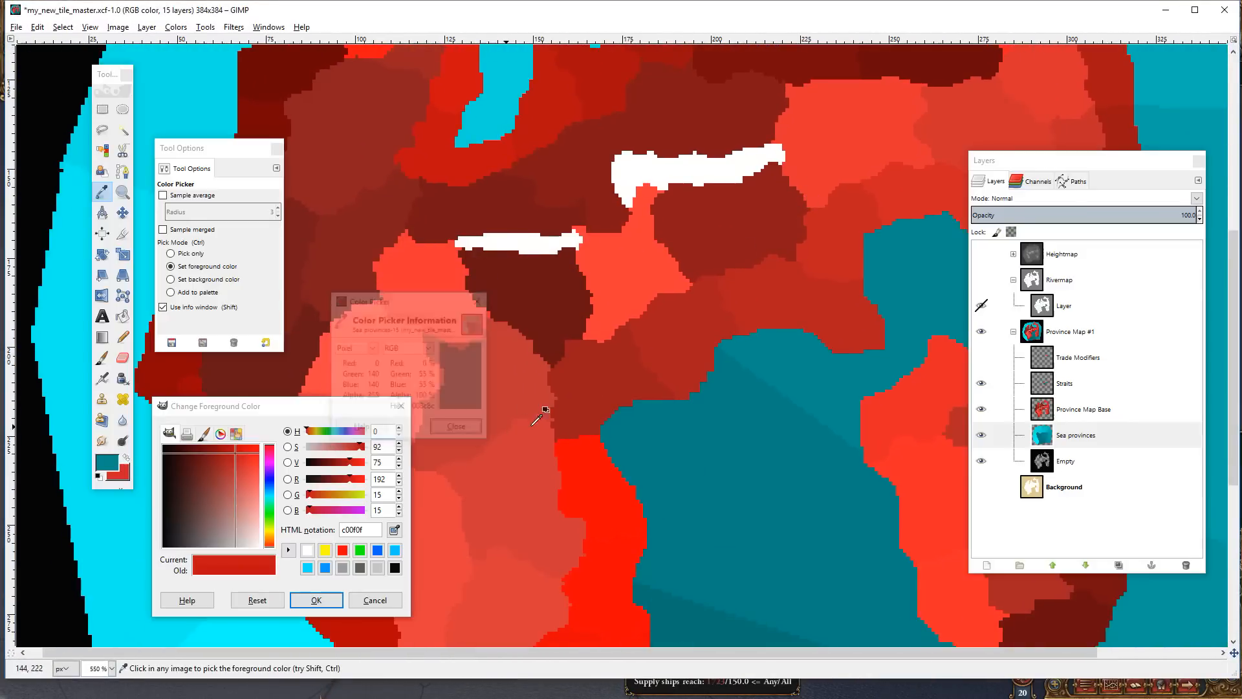
pyautogui.scroll(-1, 543, 410)
pyautogui.keyDown('ctrl'); pyautogui.scroll(-1, 666, 356); pyautogui.keyUp('ctrl')
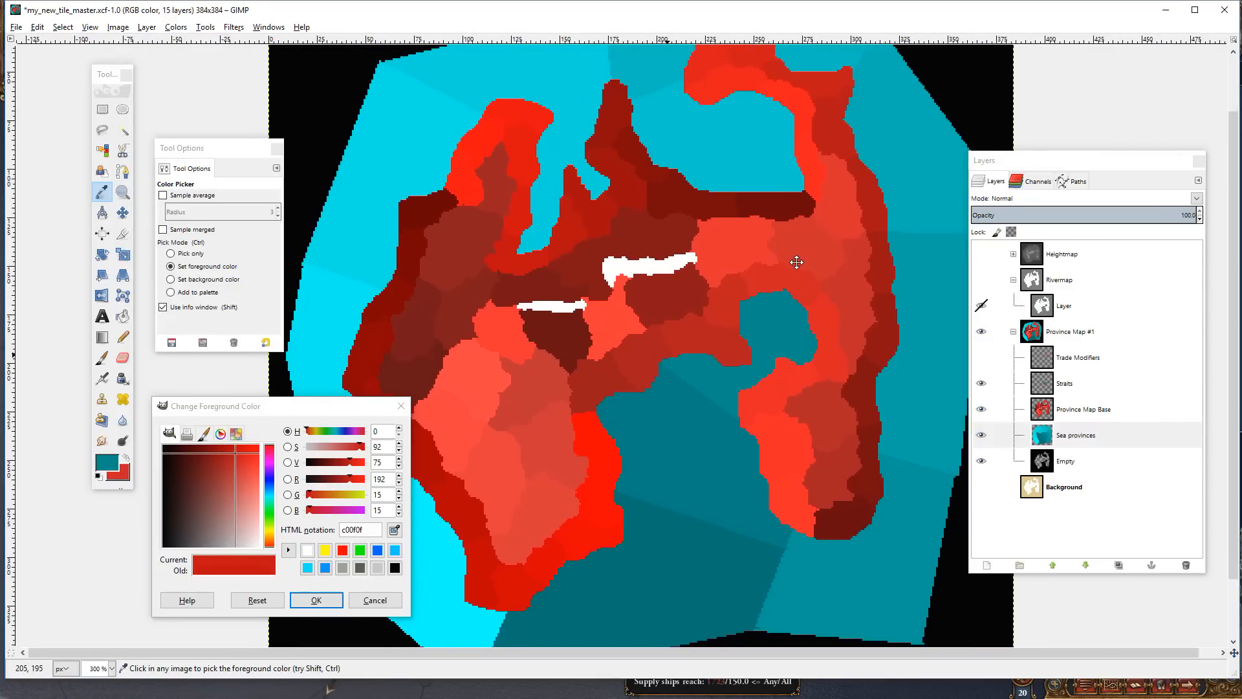
# - Examine the land provinces and wasteland strips on the province map to decide how to divide the tile into two regions
pyautogui.moveTo(796, 262); pyautogui.dragTo(837, 278)
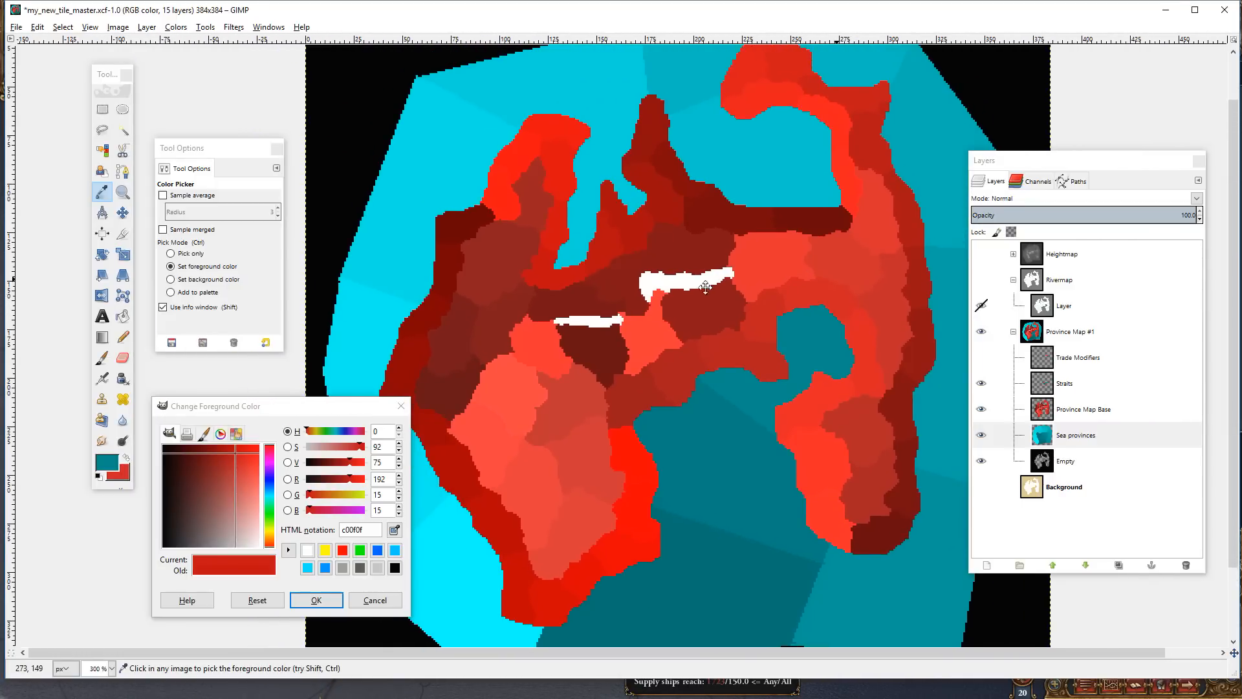
pyautogui.moveTo(580, 333); pyautogui.dragTo(614, 324)
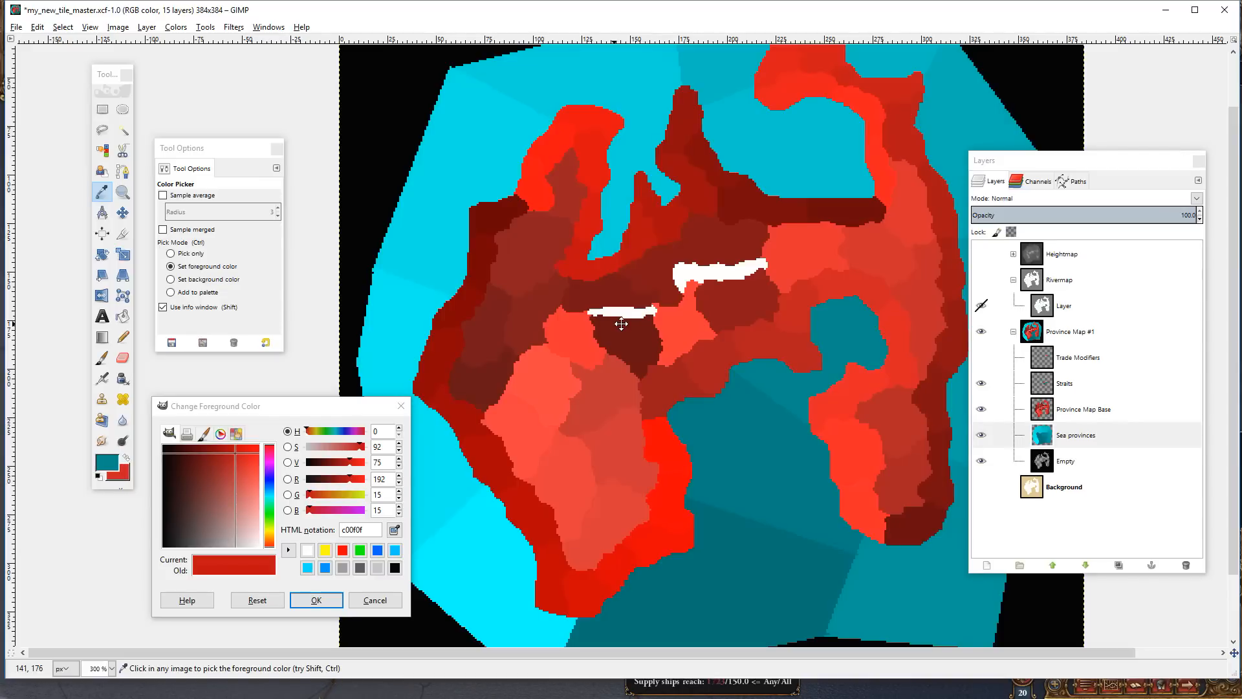
pyautogui.moveTo(573, 214); pyautogui.dragTo(587, 247)
pyautogui.moveTo(497, 394); pyautogui.dragTo(432, 372)
pyautogui.moveTo(640, 362); pyautogui.dragTo(686, 291)
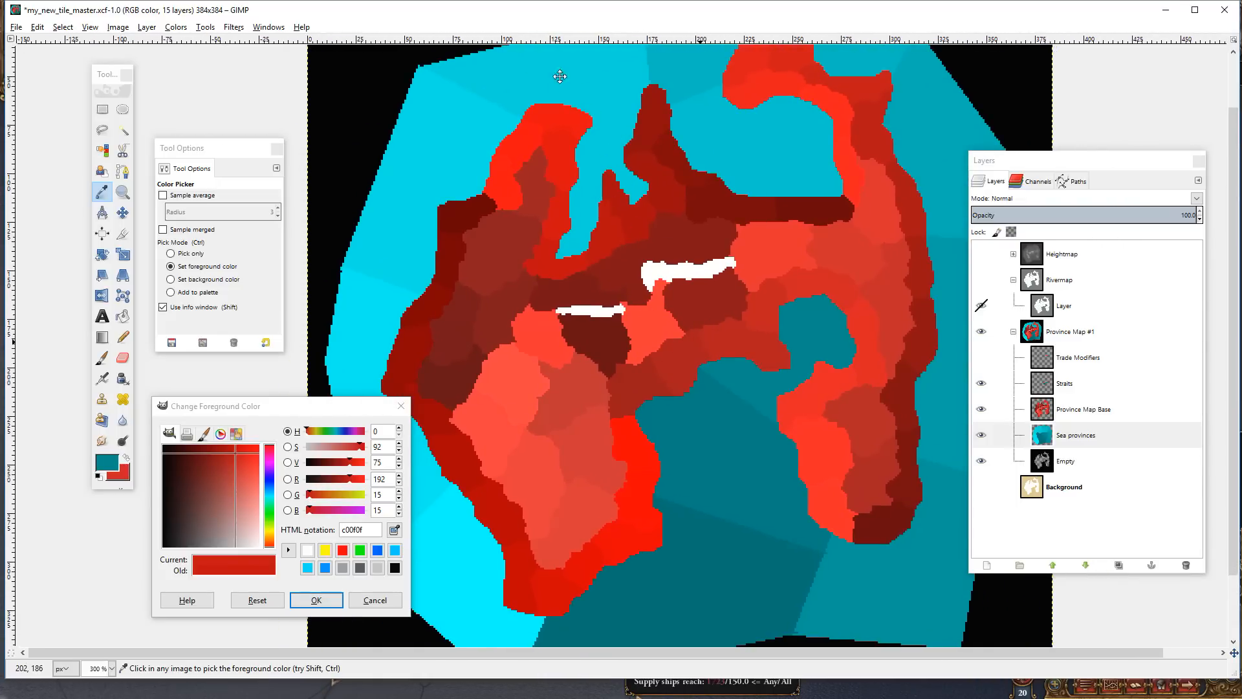
pyautogui.moveTo(542, 133); pyautogui.dragTo(623, 98)
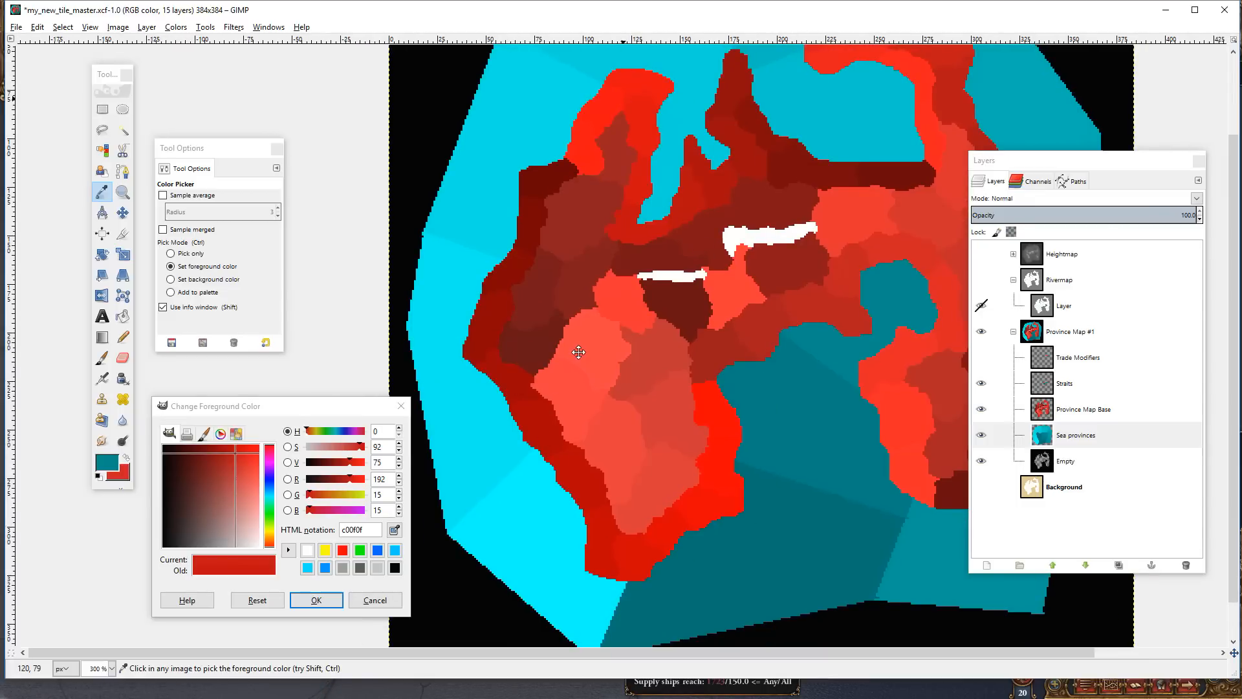
pyautogui.moveTo(543, 334); pyautogui.dragTo(403, 394)
pyautogui.moveTo(799, 262); pyautogui.dragTo(779, 332)
pyautogui.moveTo(687, 191); pyautogui.dragTo(702, 175)
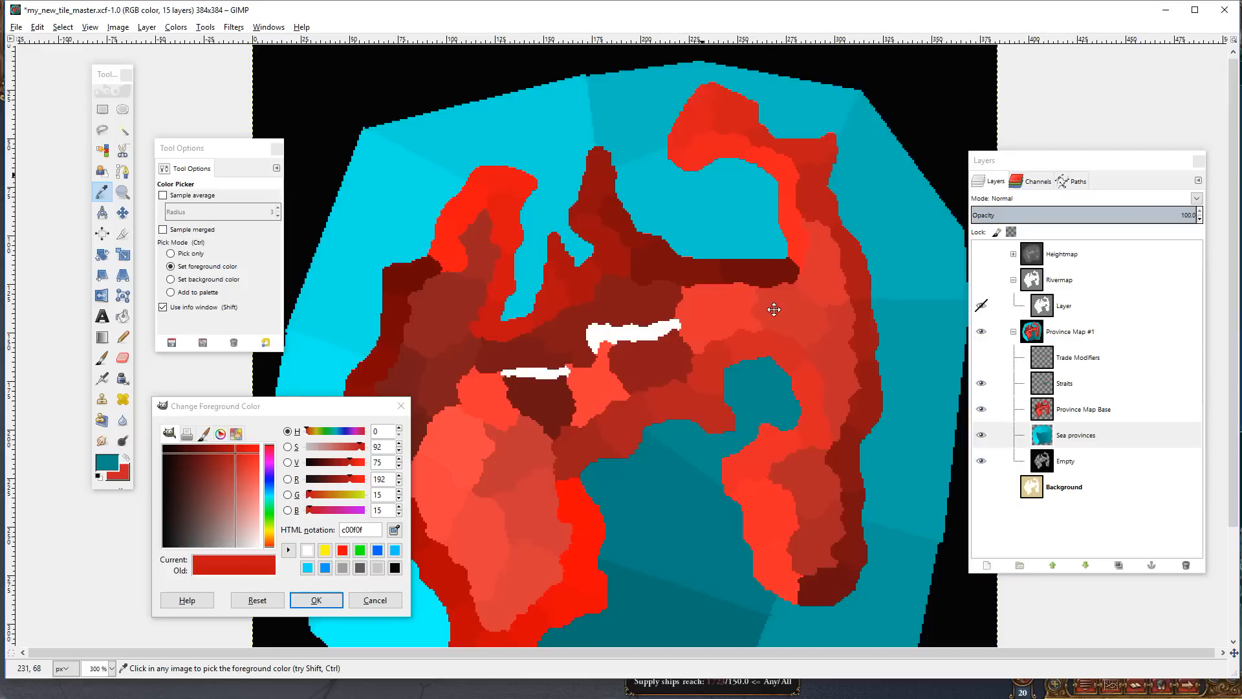
pyautogui.moveTo(795, 326); pyautogui.dragTo(828, 281)
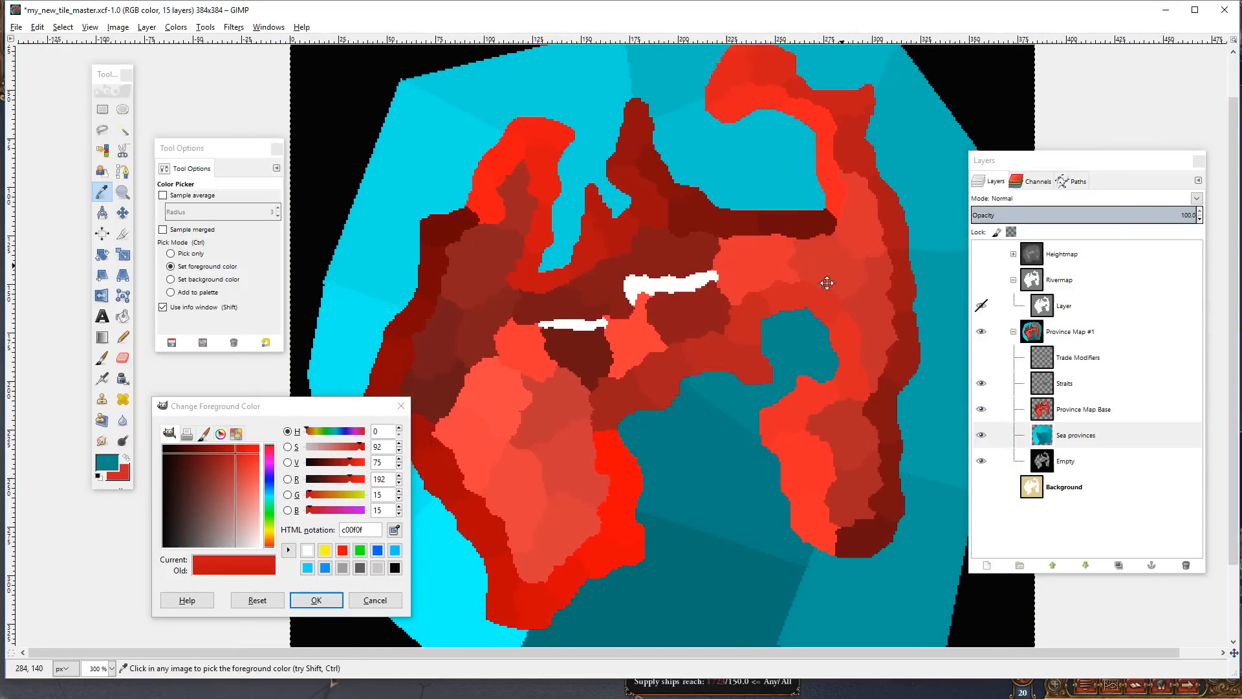
pyautogui.moveTo(755, 313); pyautogui.dragTo(793, 312)
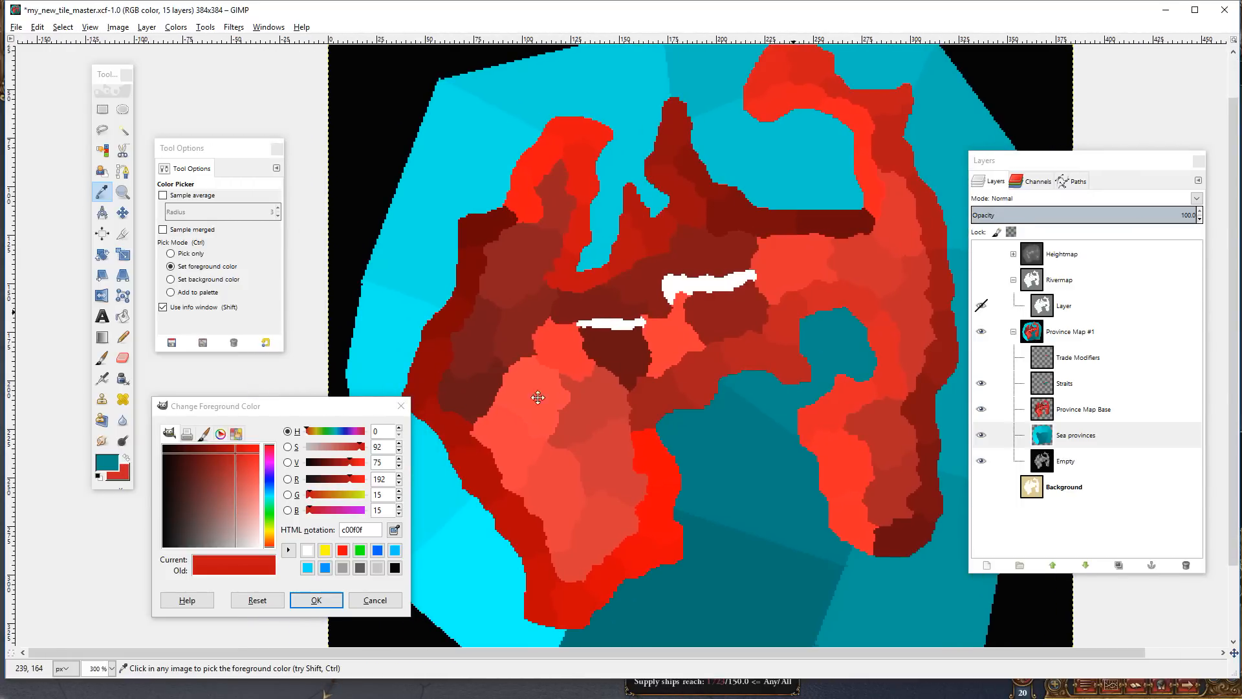
pyautogui.moveTo(776, 270); pyautogui.dragTo(780, 281)
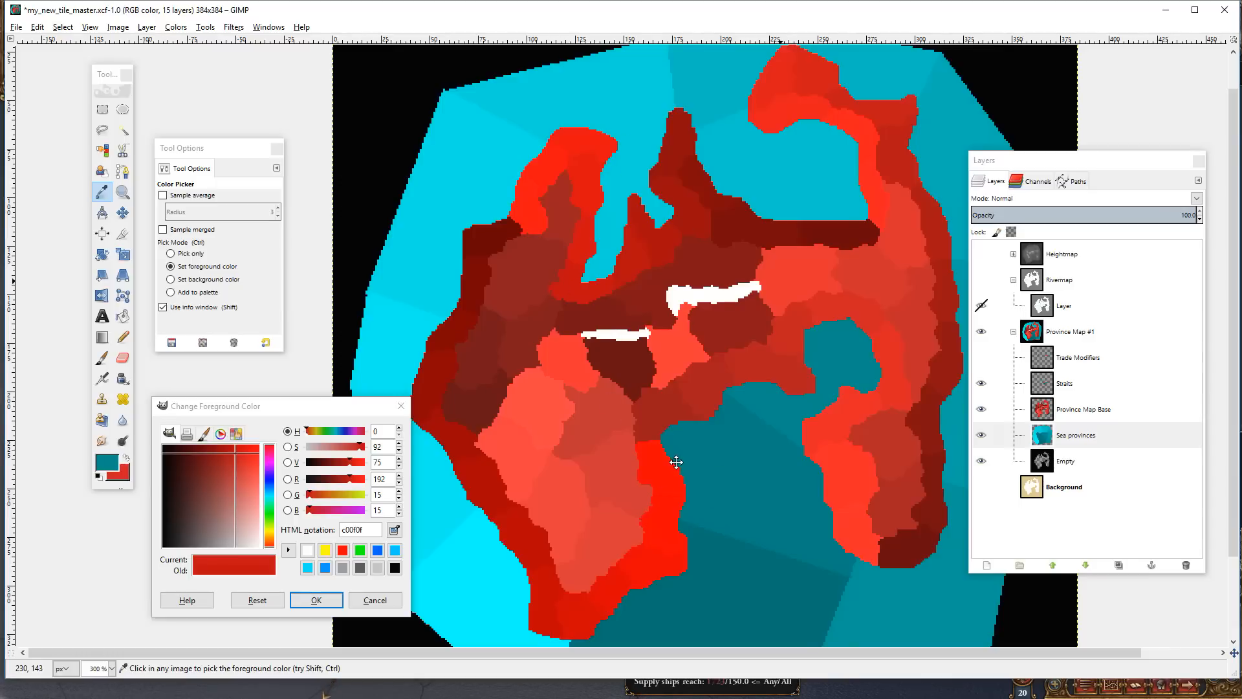
pyautogui.moveTo(677, 455); pyautogui.dragTo(632, 454)
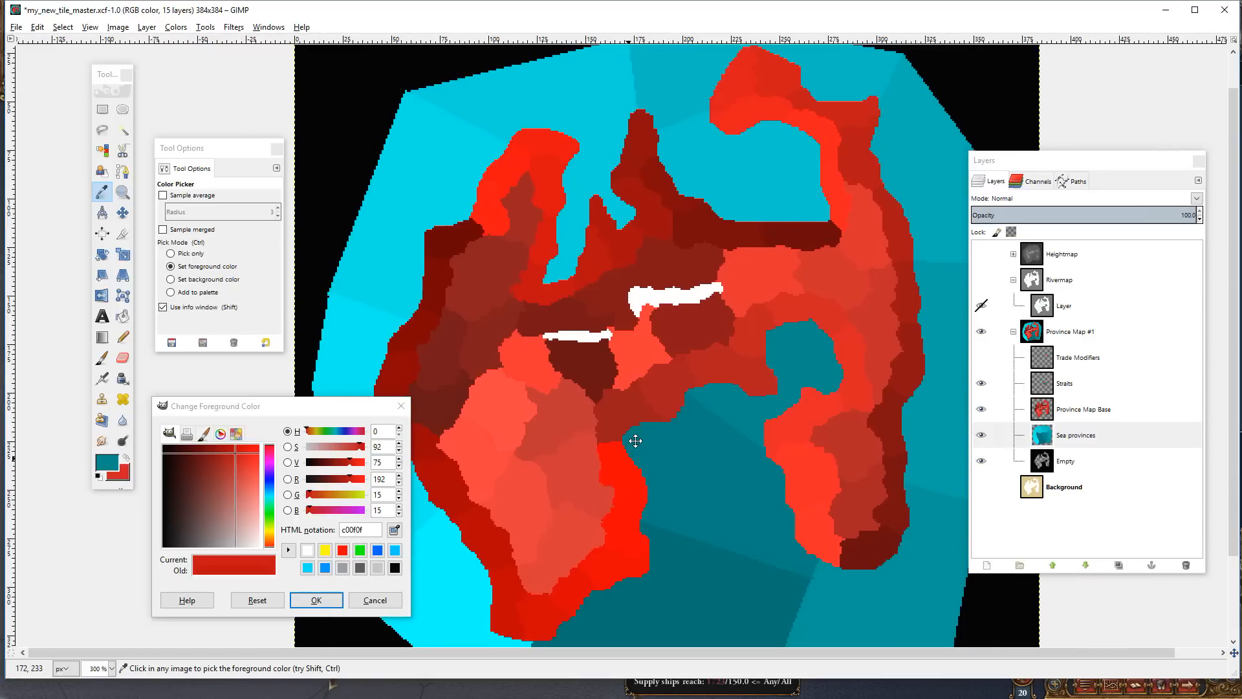
pyautogui.moveTo(635, 441); pyautogui.dragTo(687, 444)
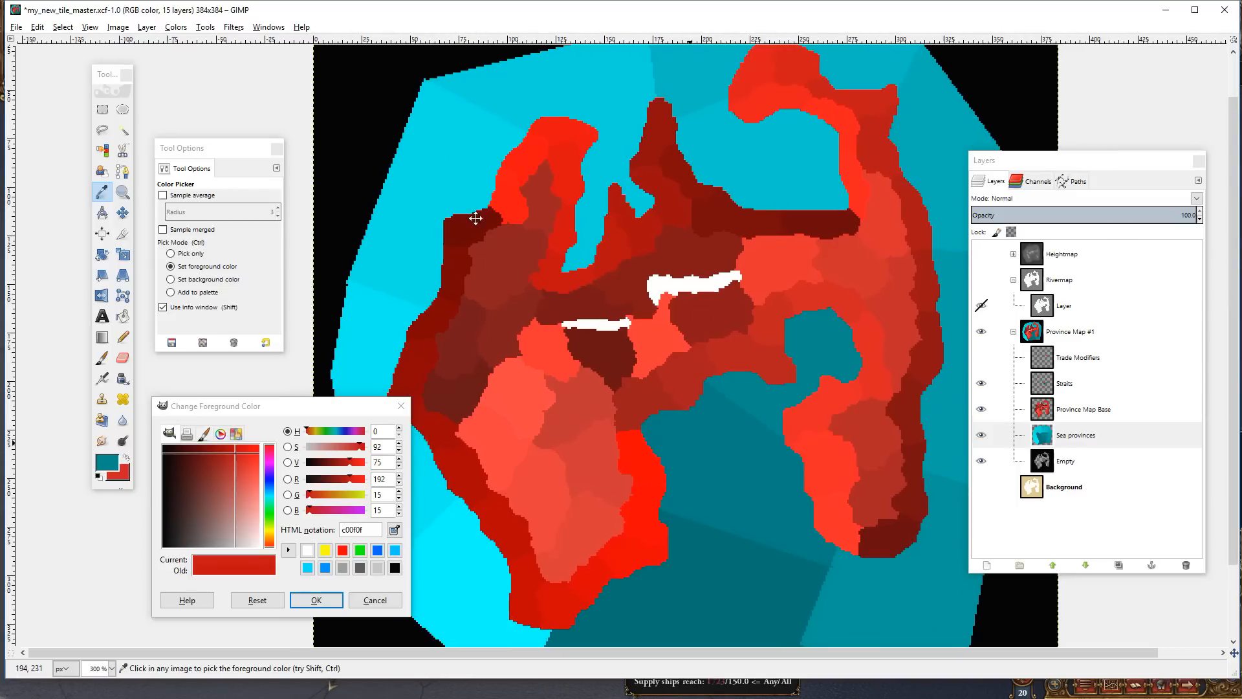
pyautogui.moveTo(701, 422); pyautogui.dragTo(706, 438)
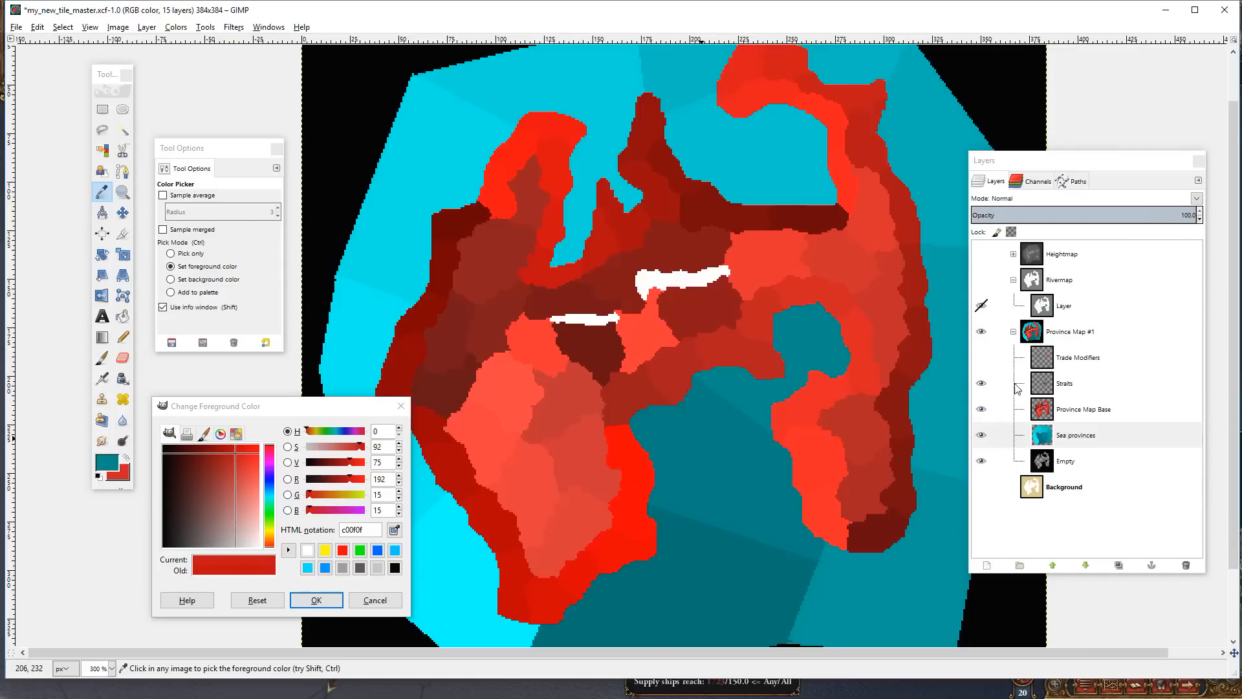
pyautogui.moveTo(781, 323); pyautogui.dragTo(781, 375)
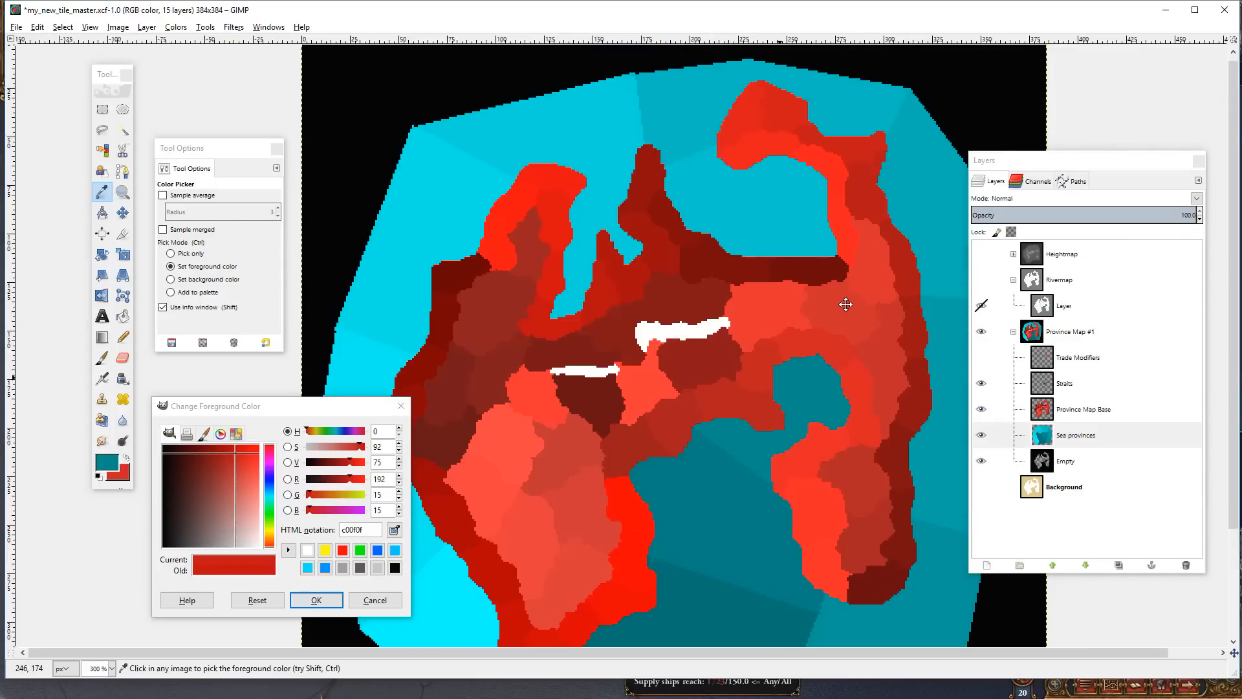
pyautogui.moveTo(702, 368); pyautogui.dragTo(752, 358)
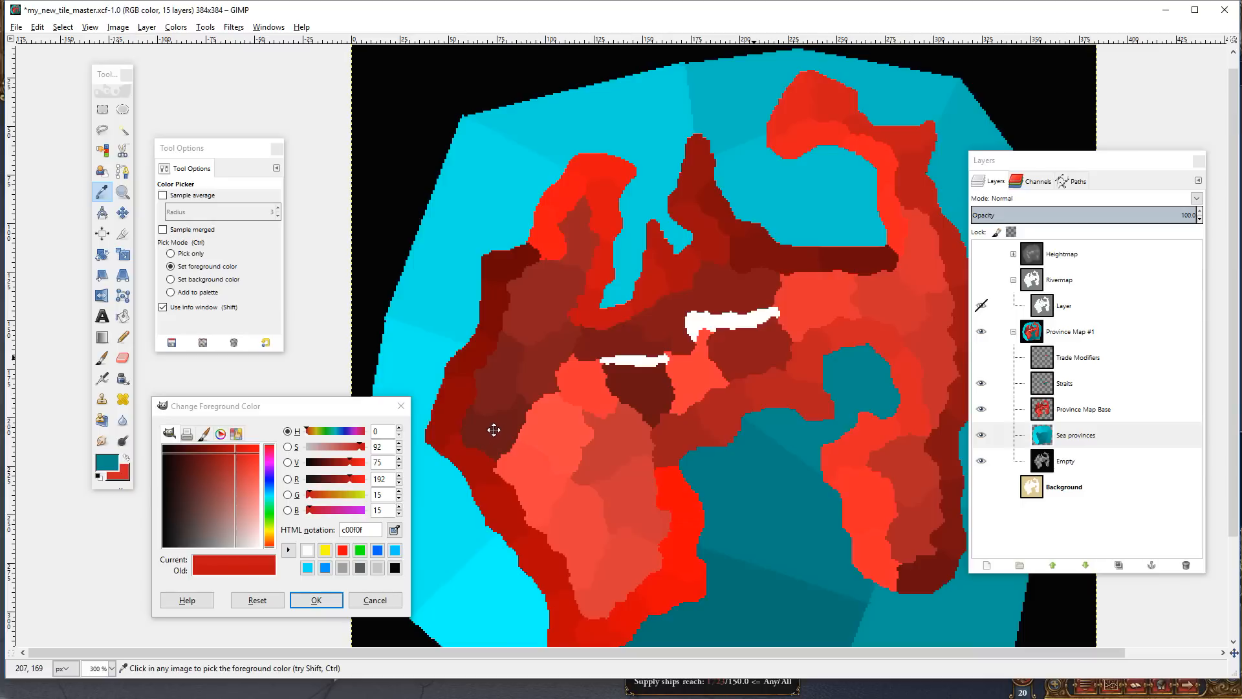
# - Hide the Straits layer and make Province Map Base the active layer
pyautogui.click(1097, 362)
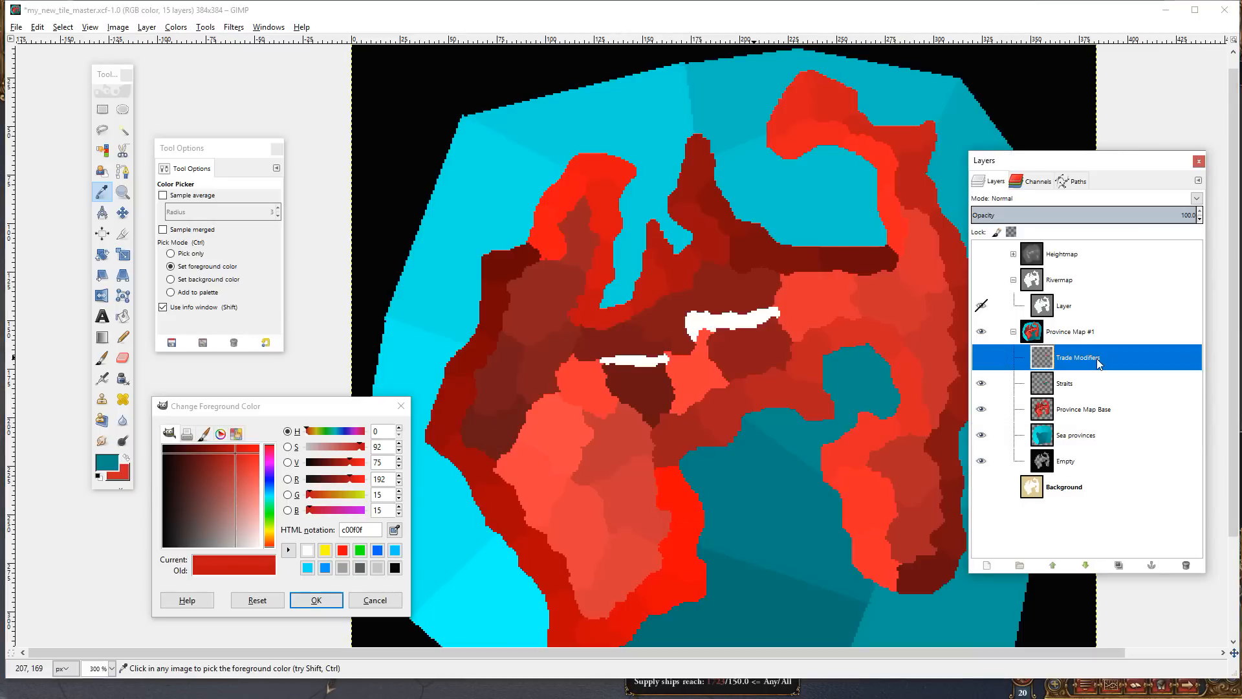
pyautogui.click(1090, 381)
pyautogui.click(1092, 363)
pyautogui.click(1091, 388)
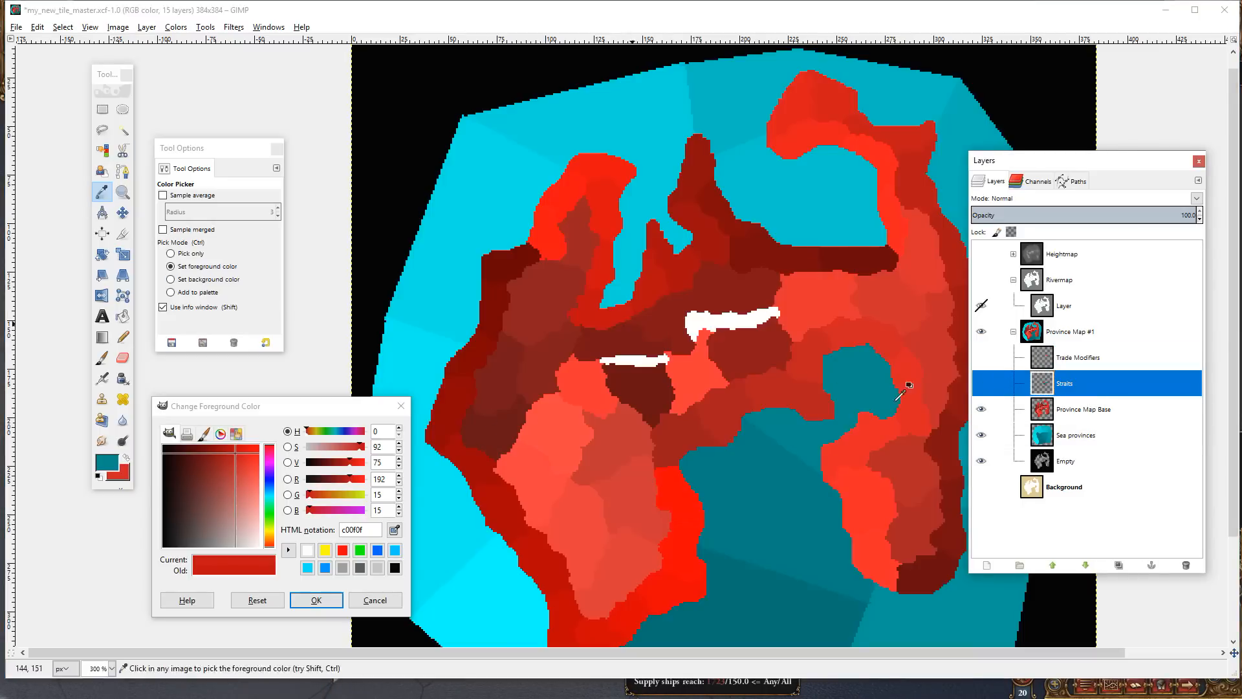
pyautogui.click(1077, 411)
# - Fuzzy-select the dark inland province in the west and the lighter red province in the east together, and copy them
pyautogui.click(122, 130)
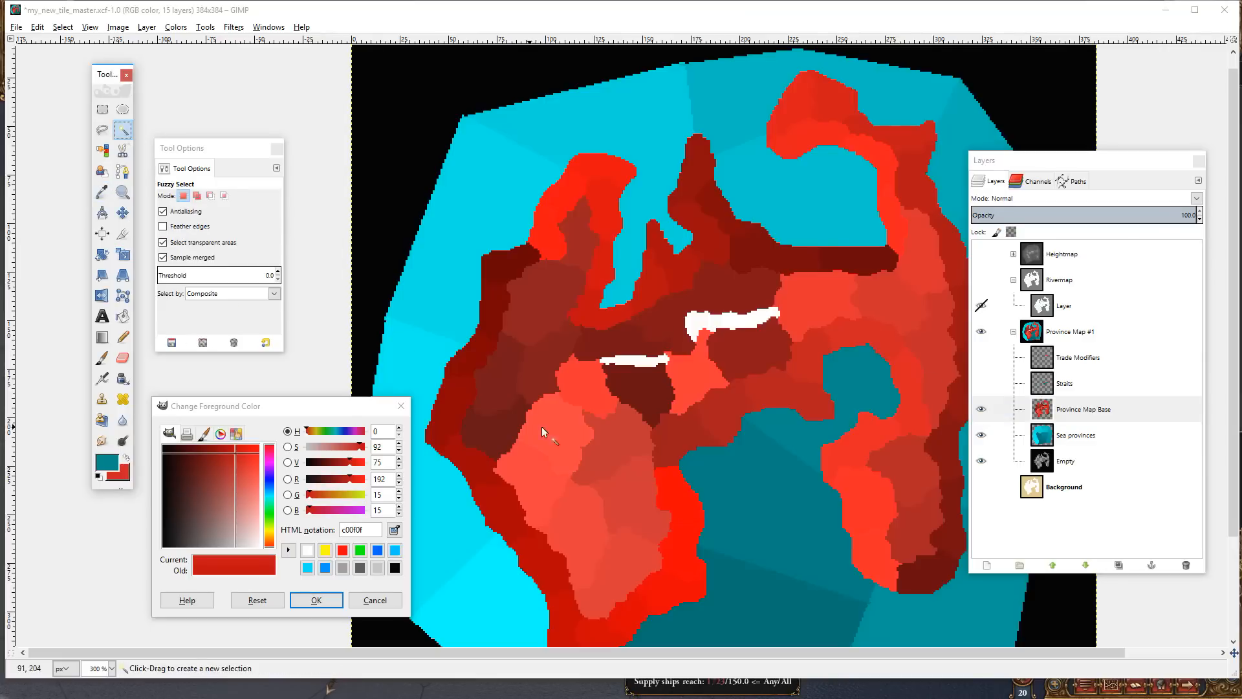
pyautogui.click(498, 428)
pyautogui.moveTo(669, 519); pyautogui.dragTo(605, 495)
pyautogui.keyDown('shift'); pyautogui.click(832, 275); pyautogui.keyUp('shift')
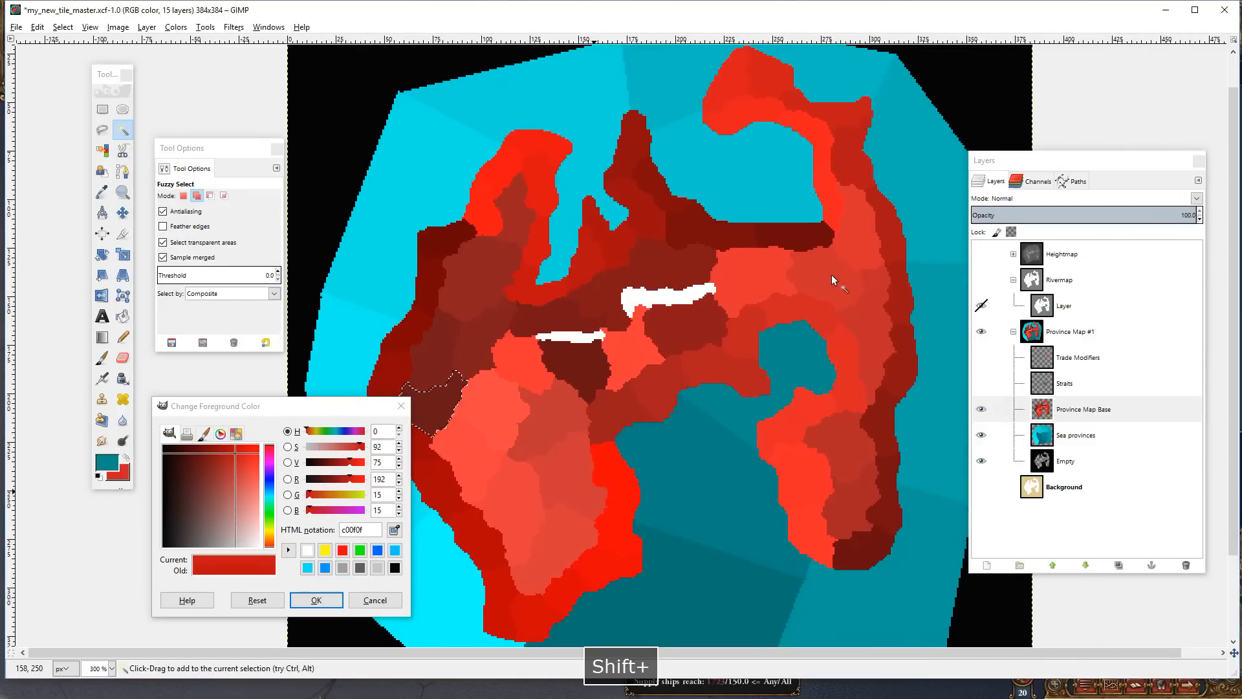
pyautogui.moveTo(617, 426); pyautogui.dragTo(709, 378)
pyautogui.hotkey('ctrl', 'c')
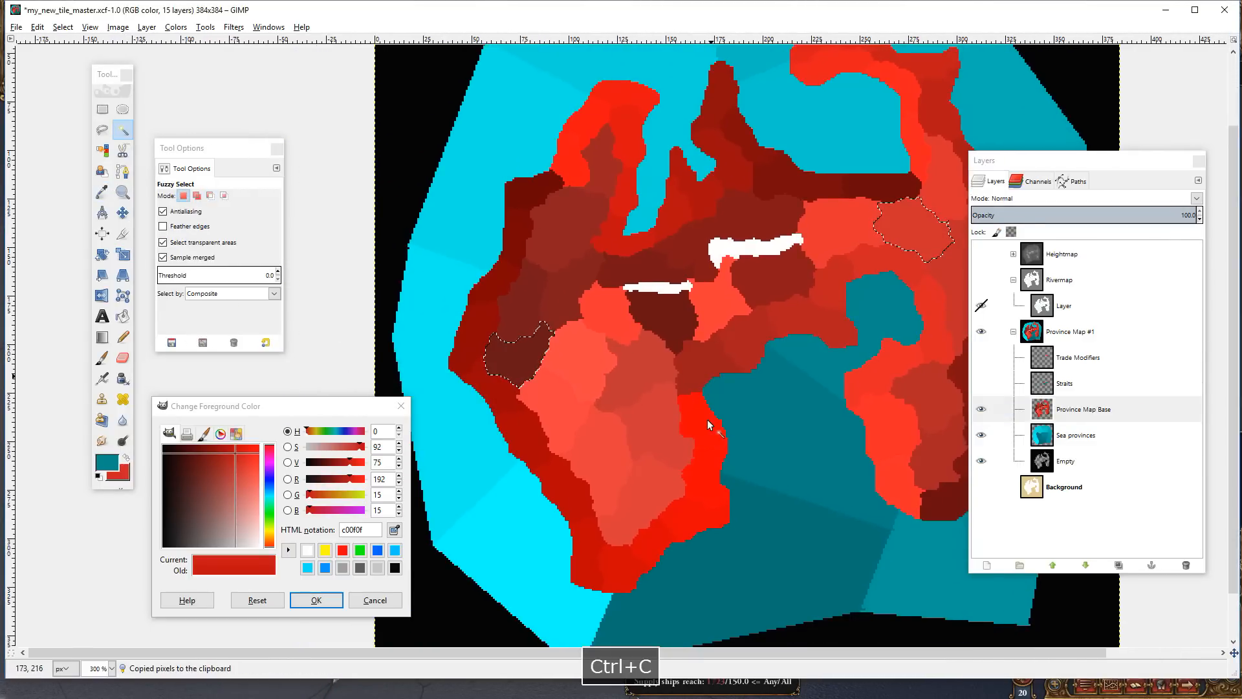
# - Create a transparent layer named Region Centers above Province Map Base and anchor the pasted copy of both provinces into it
pyautogui.click(1060, 409)
pyautogui.click(987, 564)
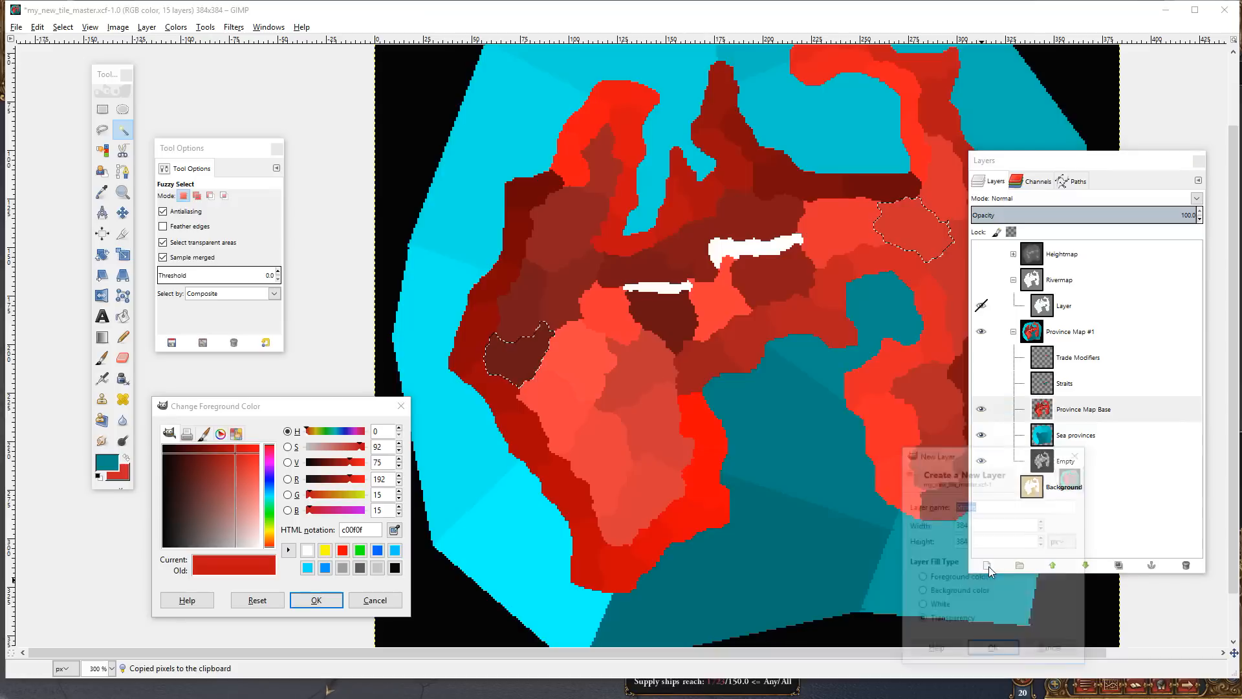
pyautogui.press('BackSpace')
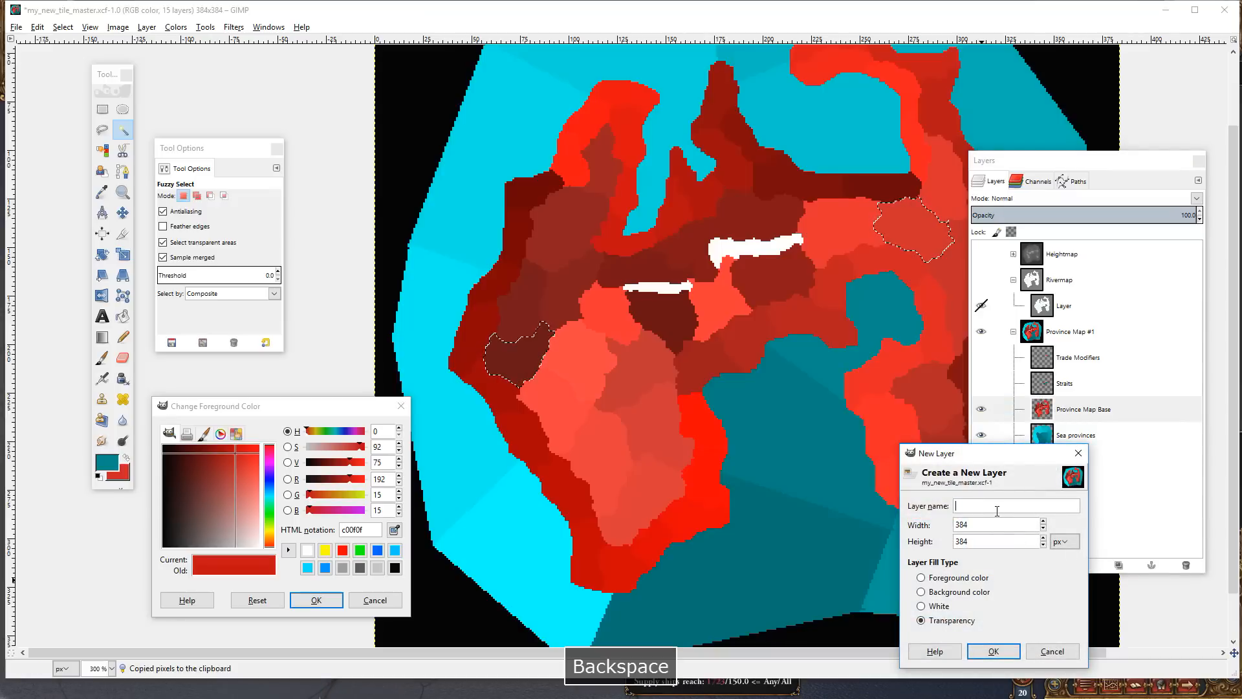
pyautogui.write('Region ')
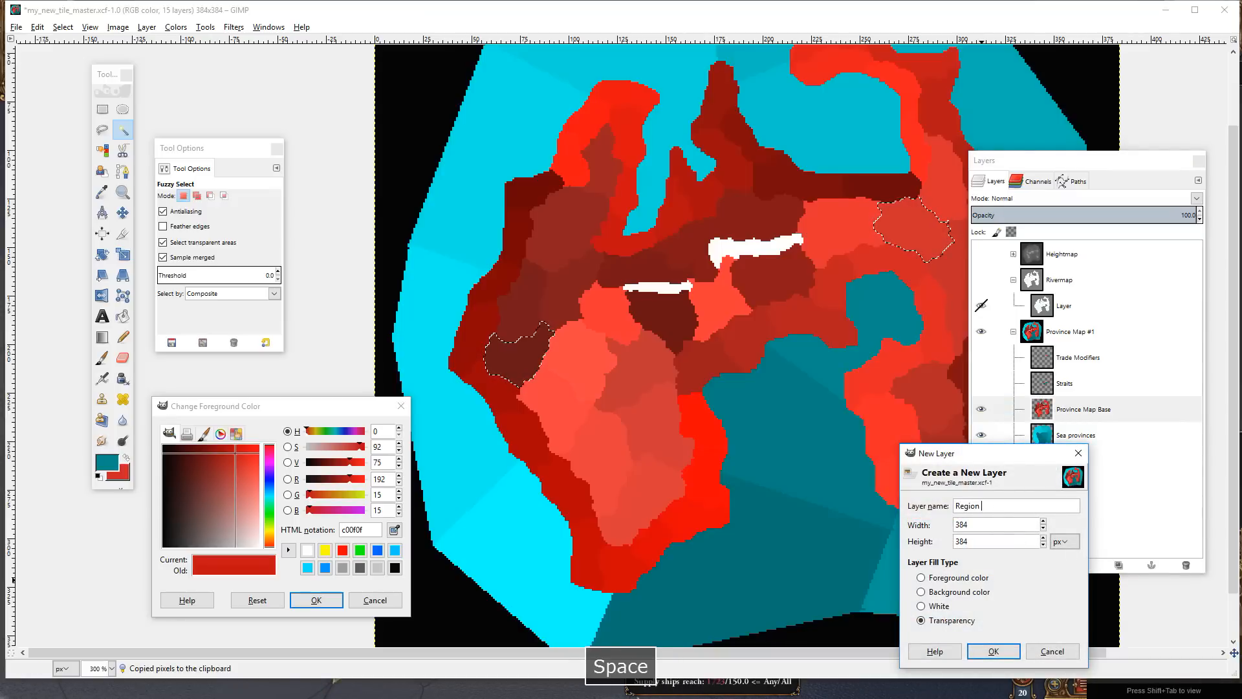
pyautogui.write('Centers')
pyautogui.press('Return')
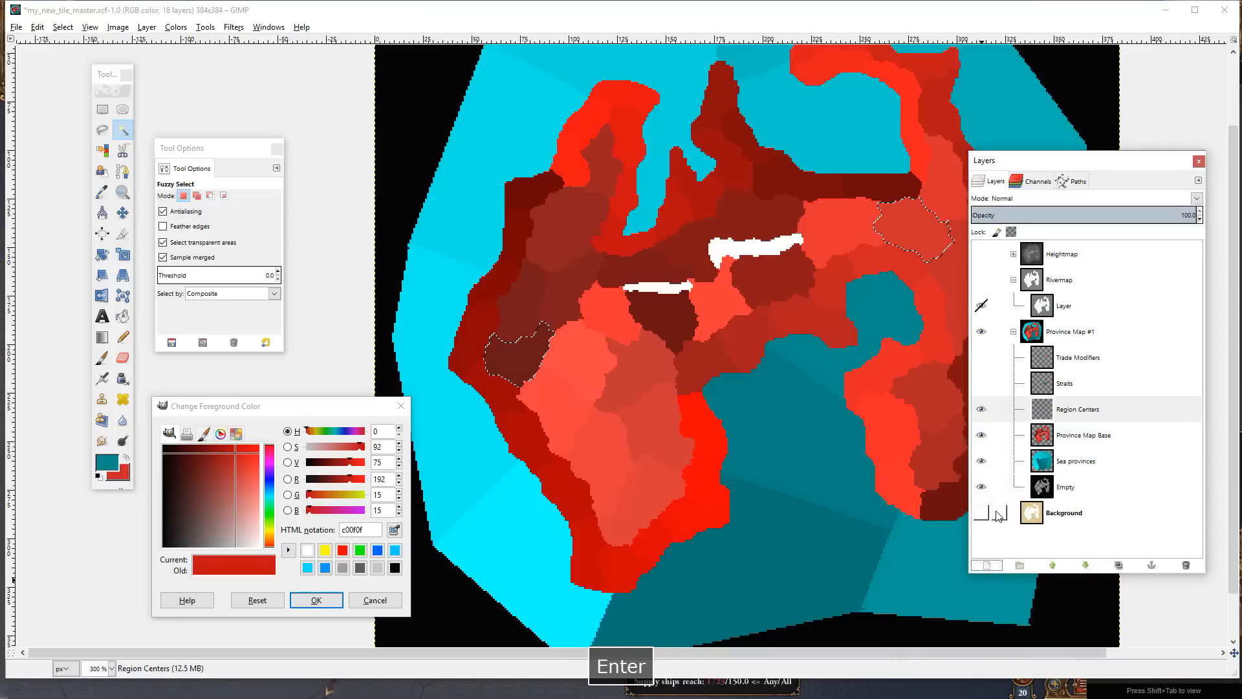
pyautogui.hotkey('ctrl', 'v')
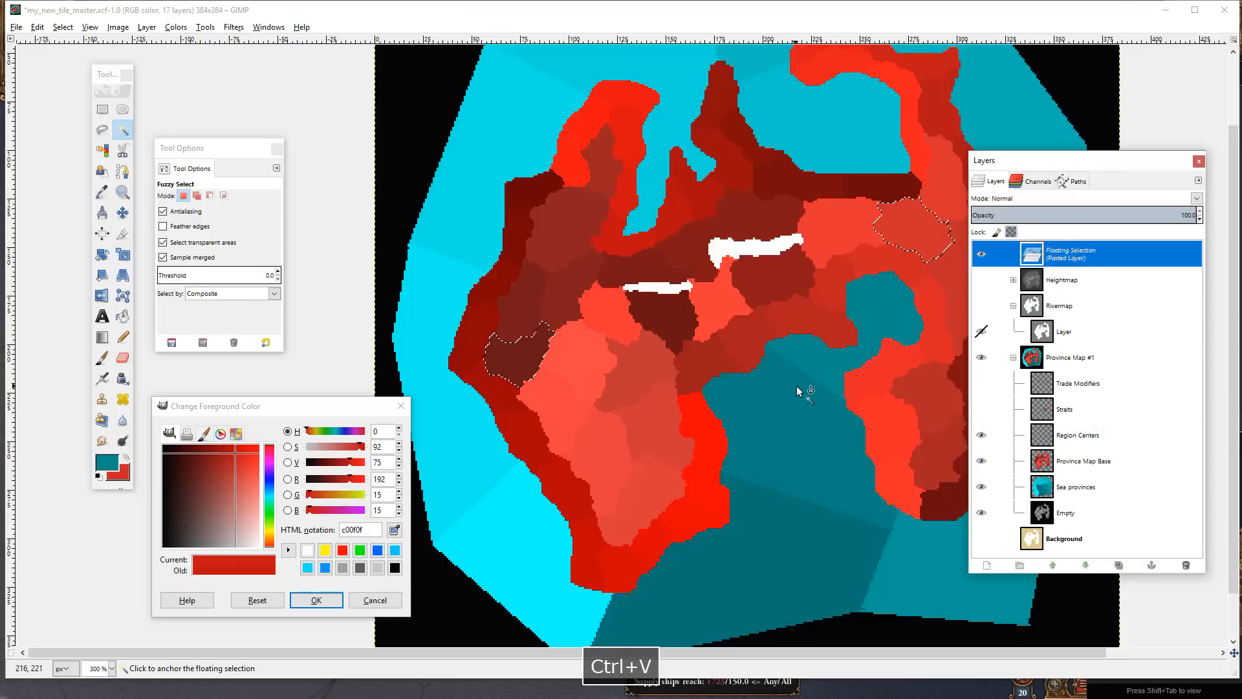
pyautogui.click(1151, 565)
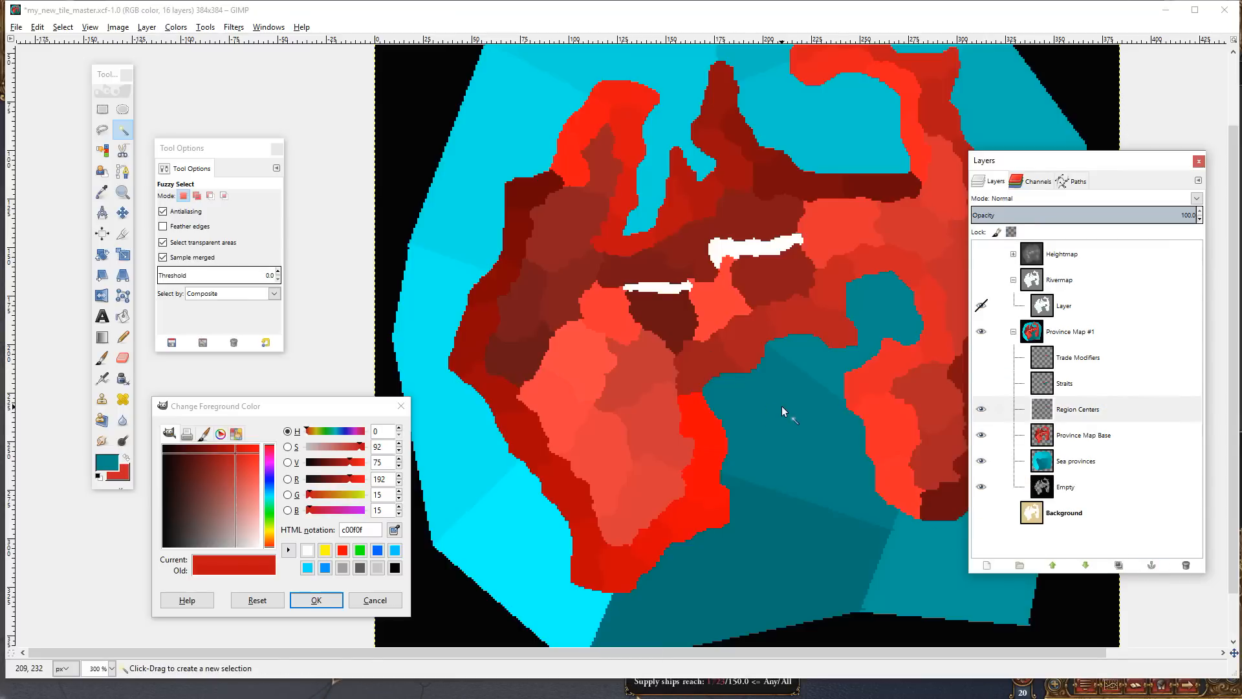
# - Fade Province Map Base to 53 opacity to examine the two provinces on Region Centers, and restore it to 100
pyautogui.hscroll(2, 781, 406)
pyautogui.click(1093, 427)
pyautogui.click(1094, 417)
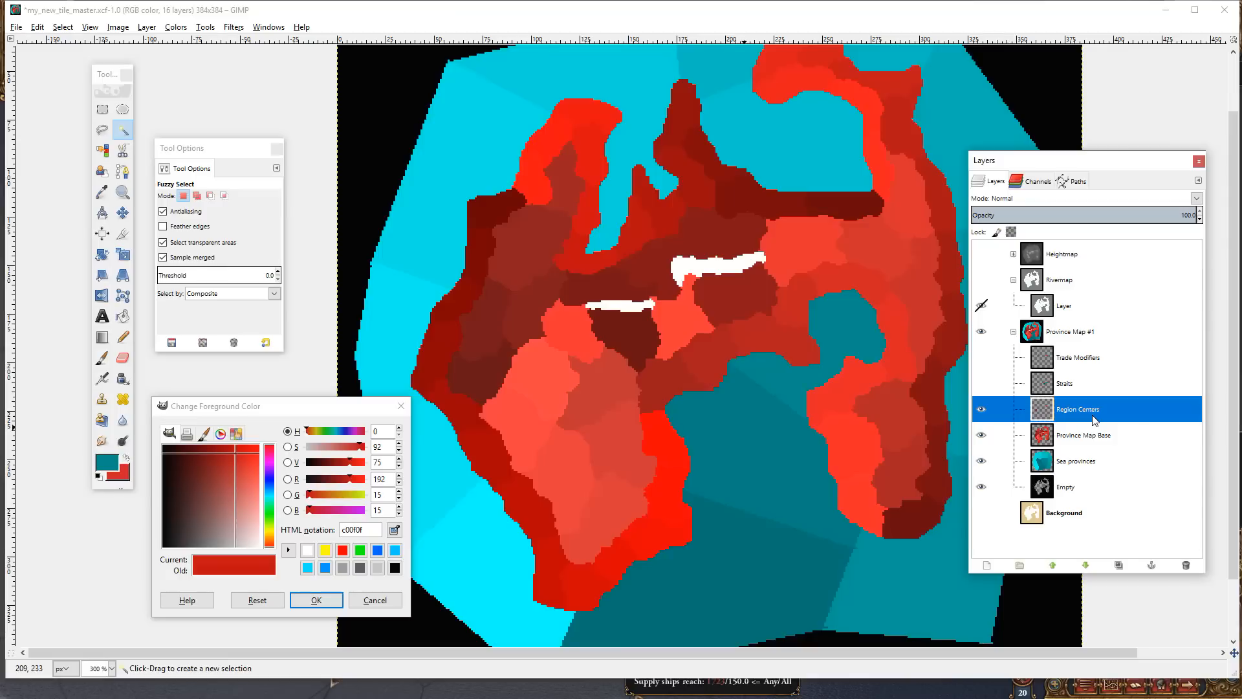
pyautogui.click(1089, 446)
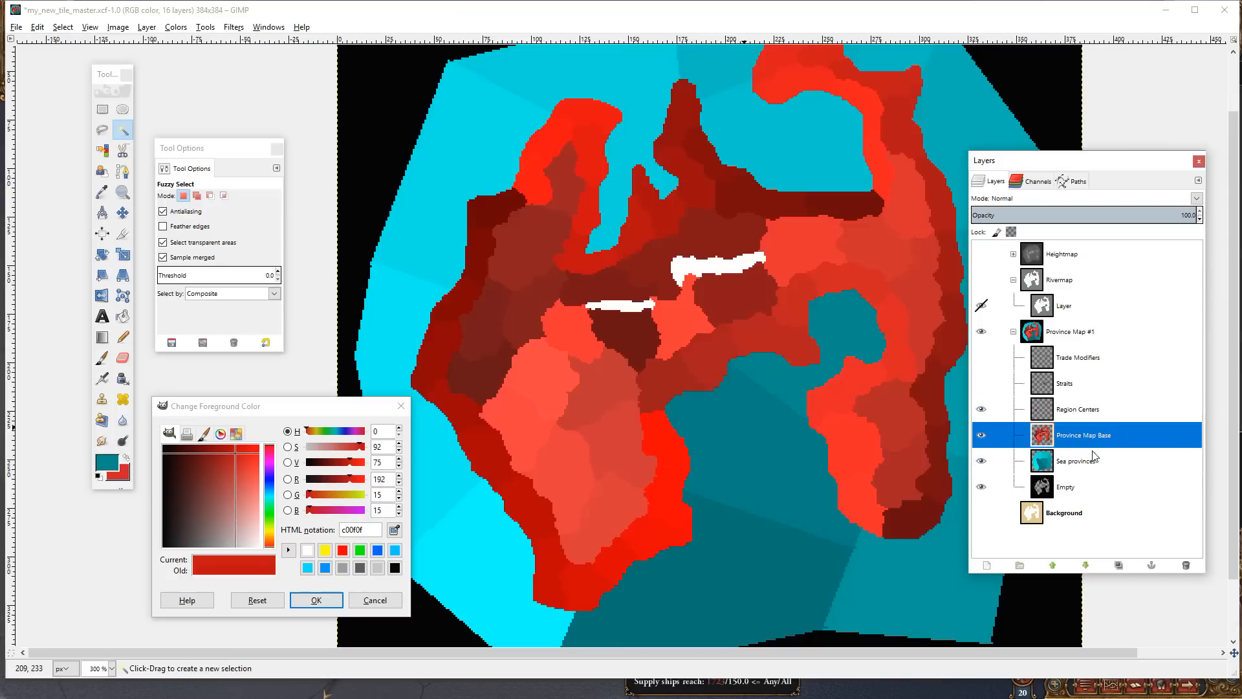
pyautogui.click(1090, 214)
pyautogui.moveTo(770, 316); pyautogui.dragTo(860, 223)
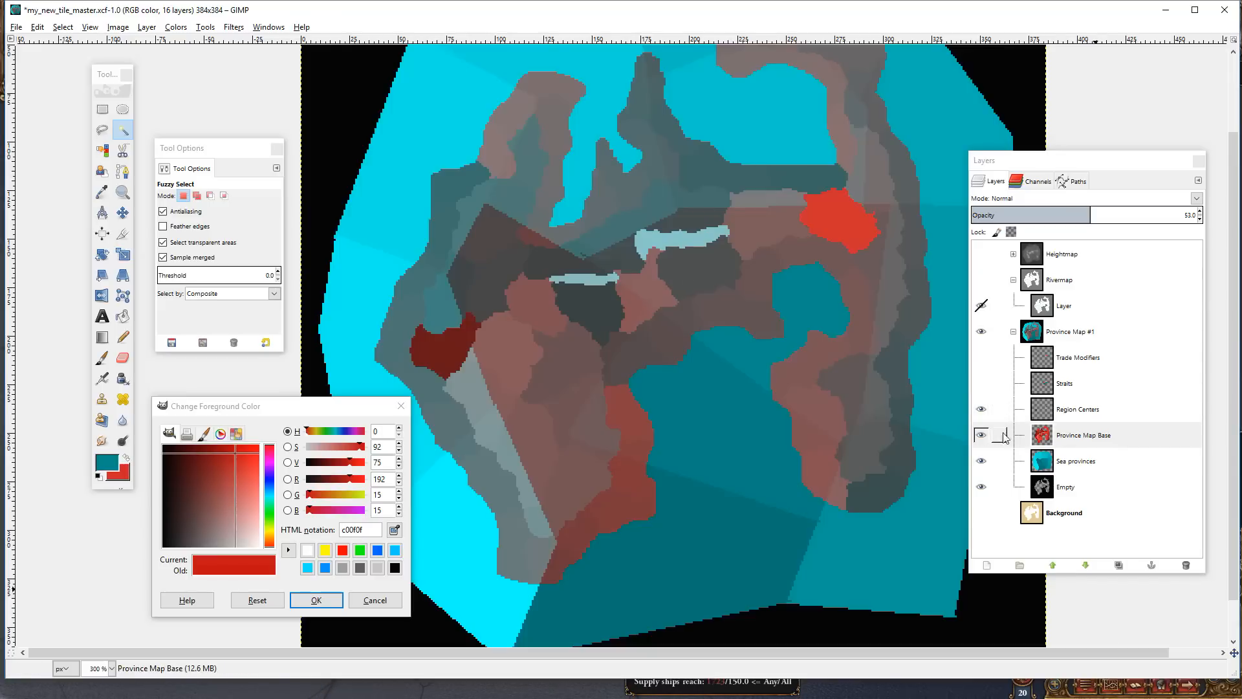
pyautogui.moveTo(1088, 216); pyautogui.dragTo(1208, 220)
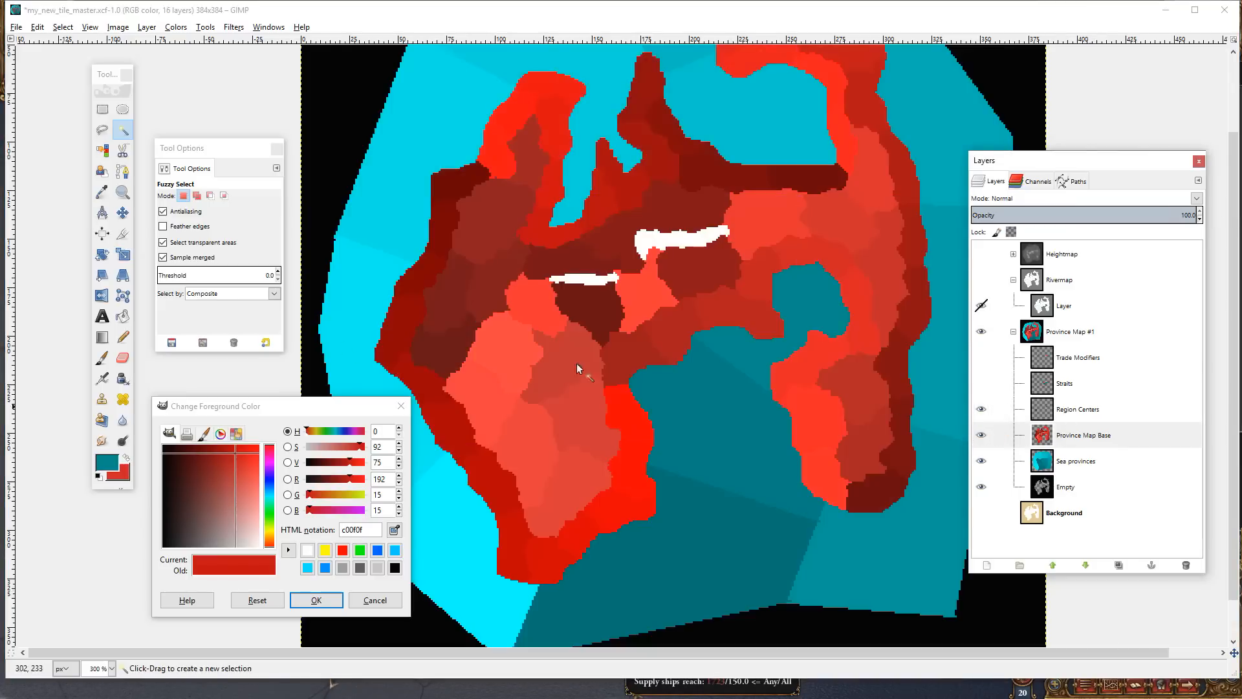
# - Pick the color of the dark western center province and enter 102 20 20 in the first region entry of my_new_tile.txt
pyautogui.moveTo(380, 350); pyautogui.dragTo(479, 378)
pyautogui.click(101, 191)
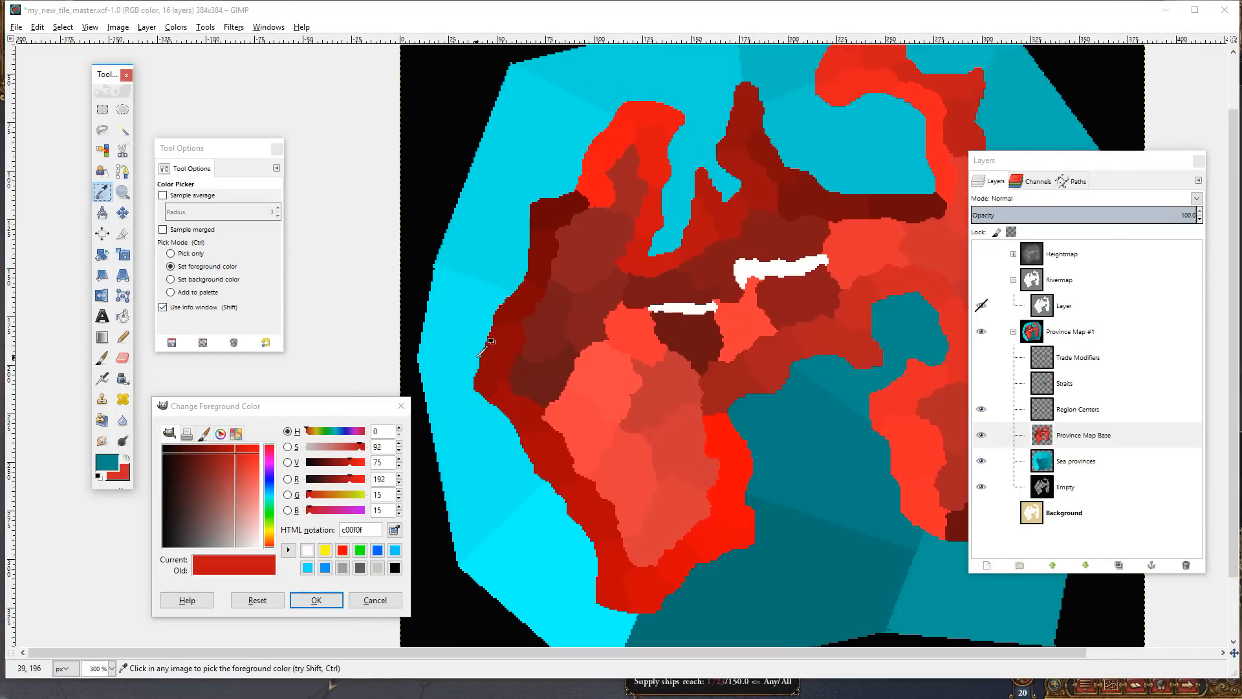
pyautogui.click(553, 368)
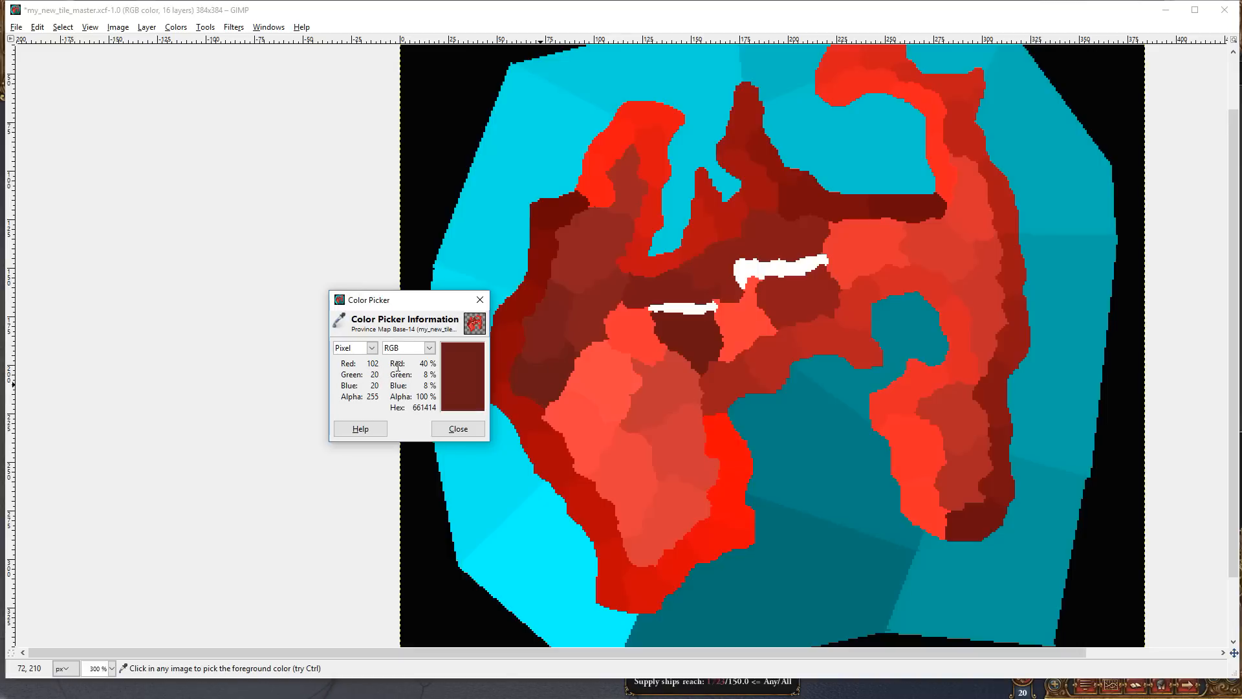
pyautogui.hotkey('alt', 'Tab')
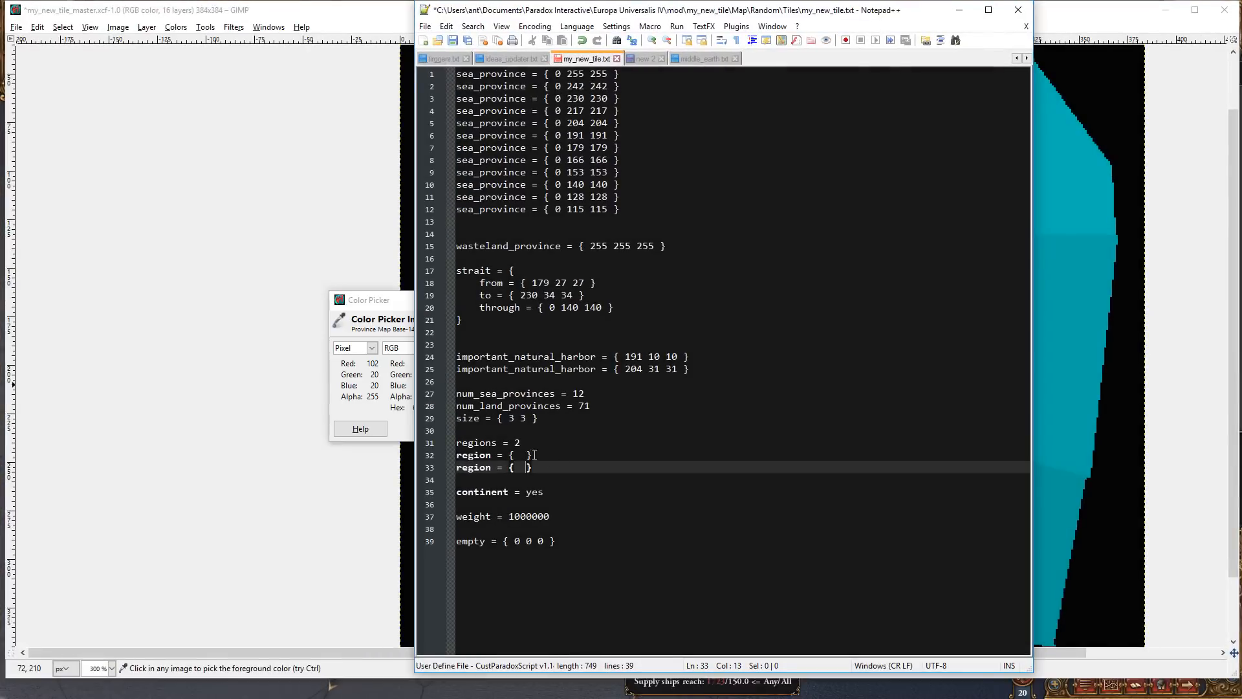
pyautogui.click(522, 453)
pyautogui.write('102 20 20')
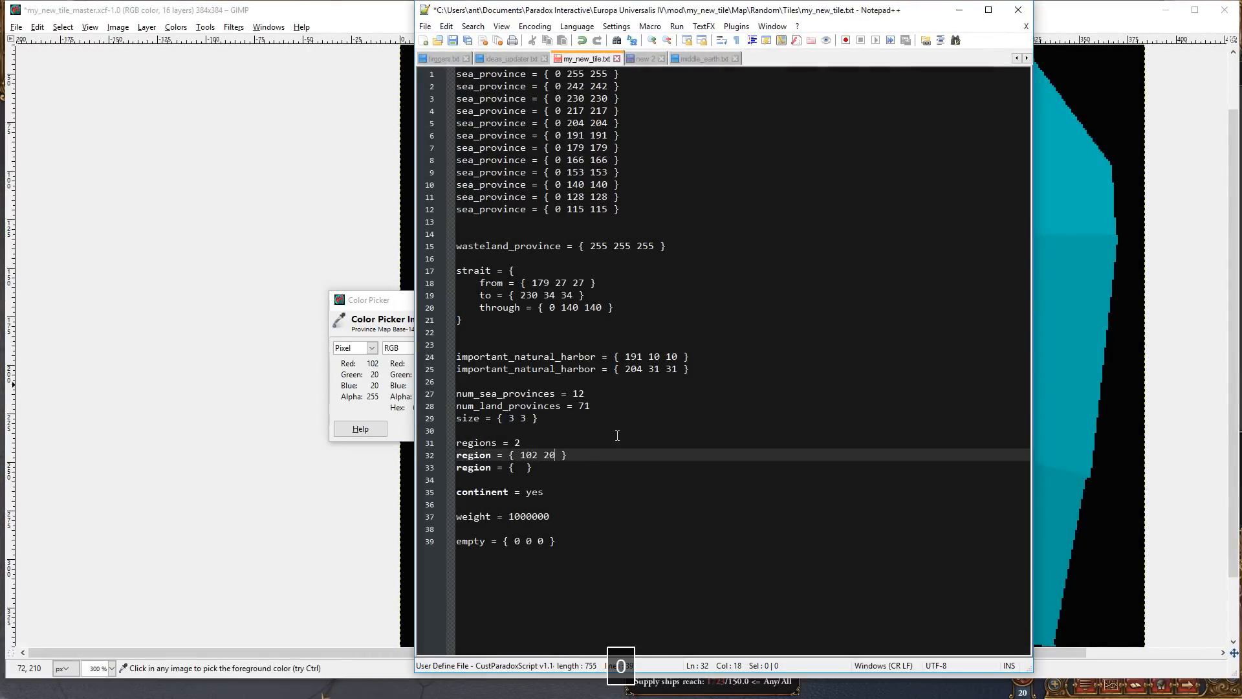
# - Pick the color of the eastern center province in GIMP and enter 204 41 41 in the second region entry of my_new_tile.txt
pyautogui.middleClick(214, 366)
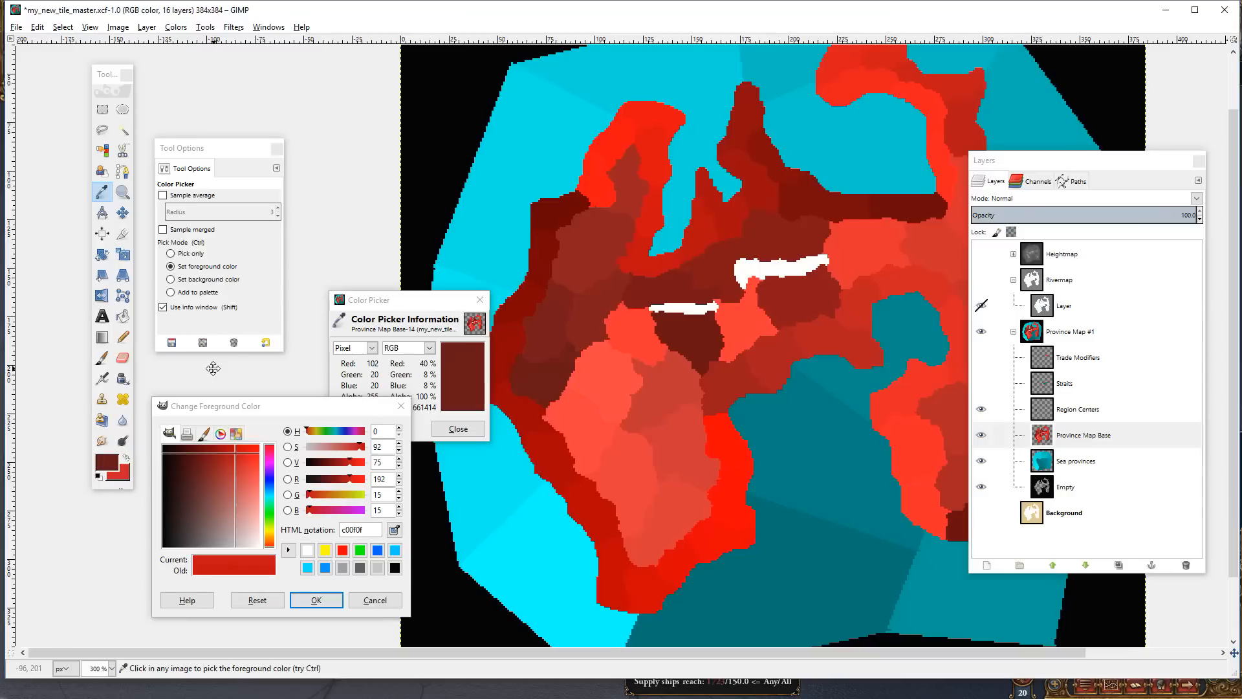
pyautogui.moveTo(560, 367); pyautogui.dragTo(311, 356)
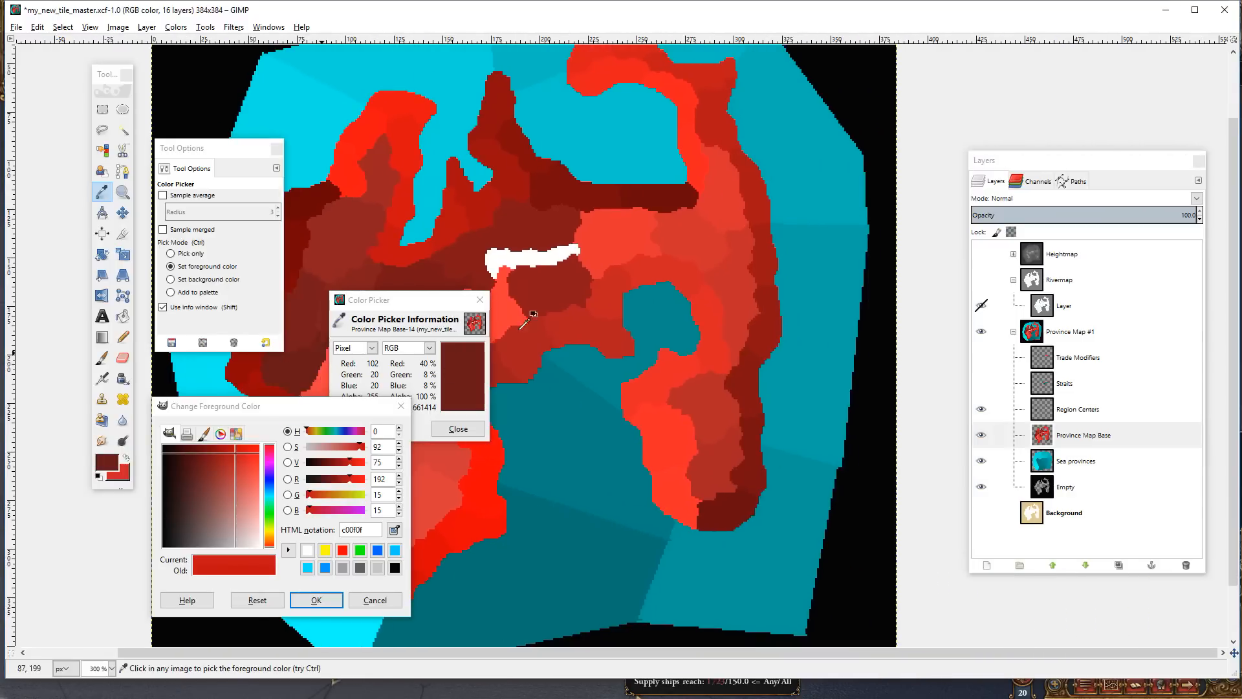
pyautogui.click(687, 234)
pyautogui.press('Tab')
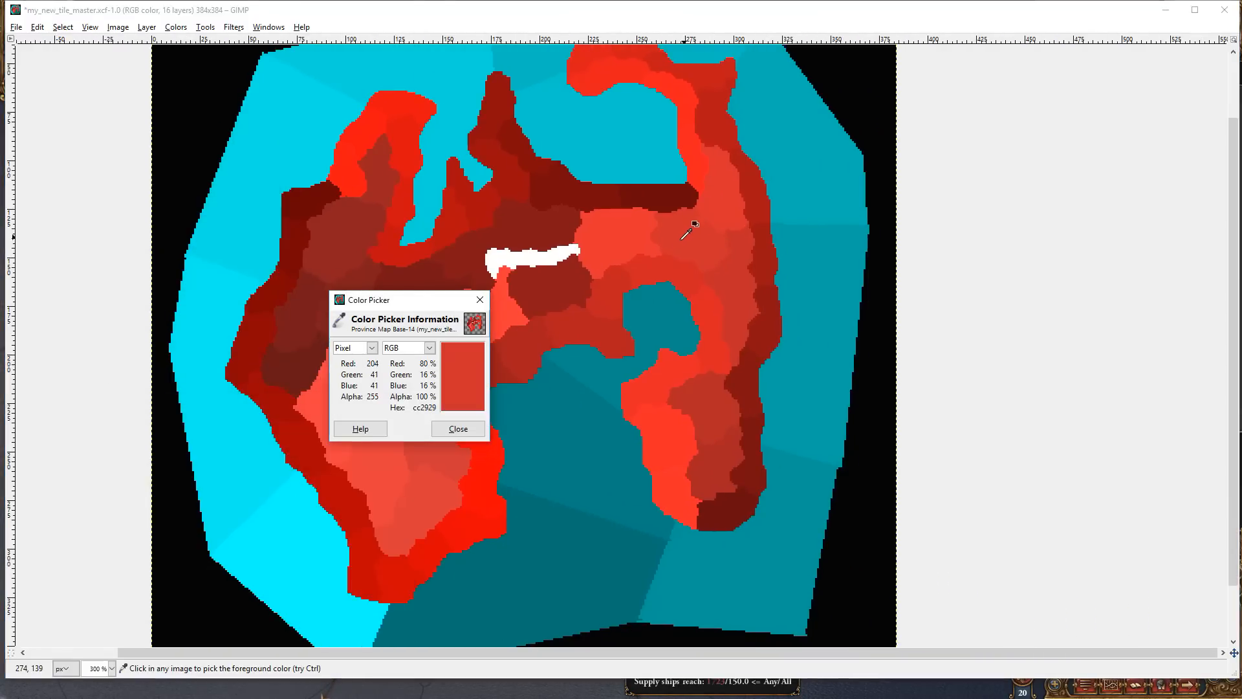
pyautogui.hotkey('alt', 'Tab')
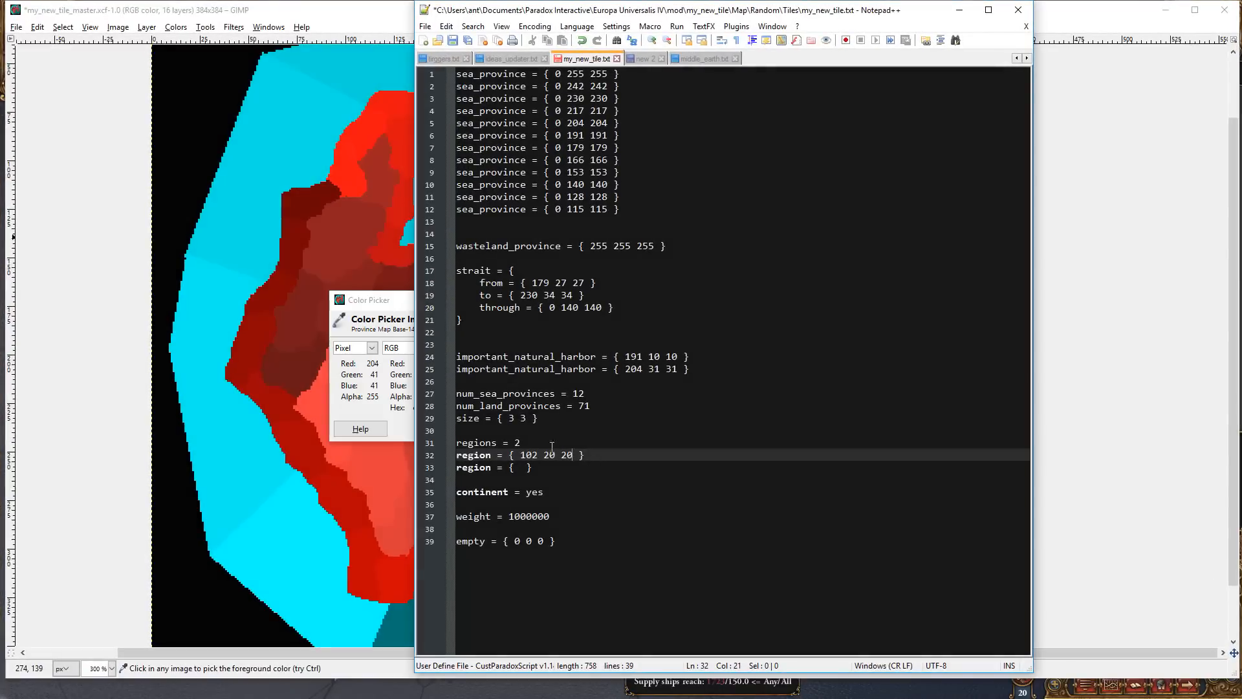
pyautogui.click(521, 469)
pyautogui.write('204 41')
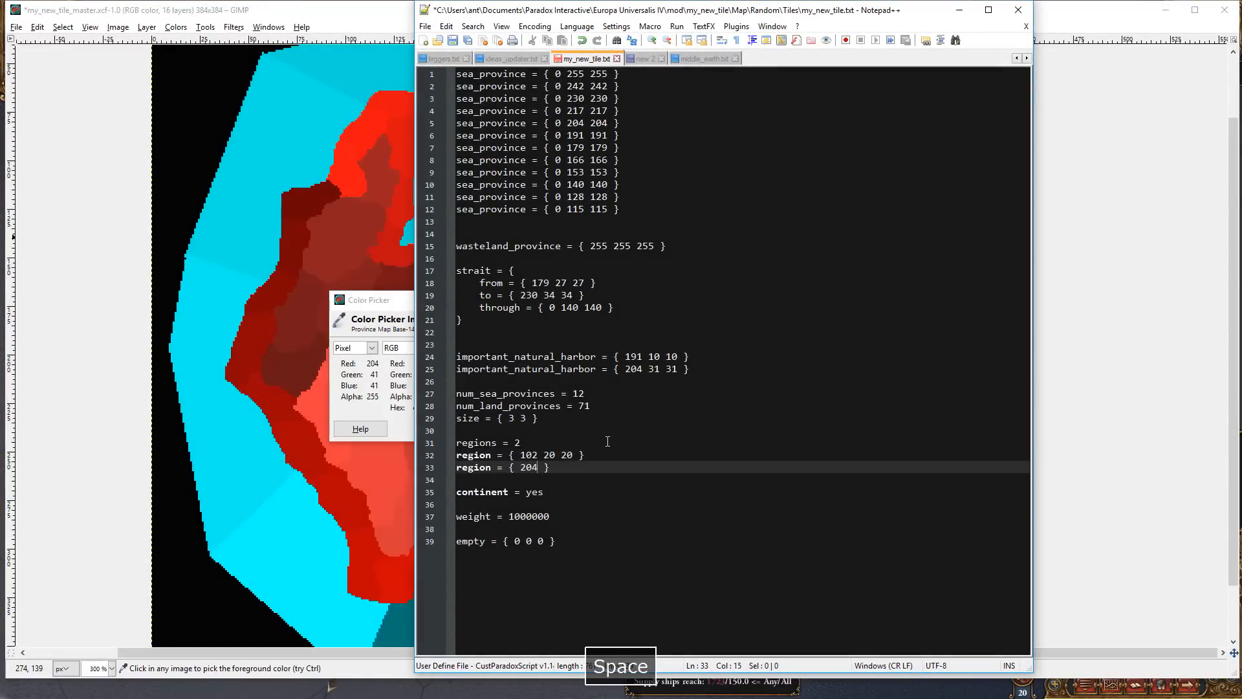
pyautogui.write(' 41')
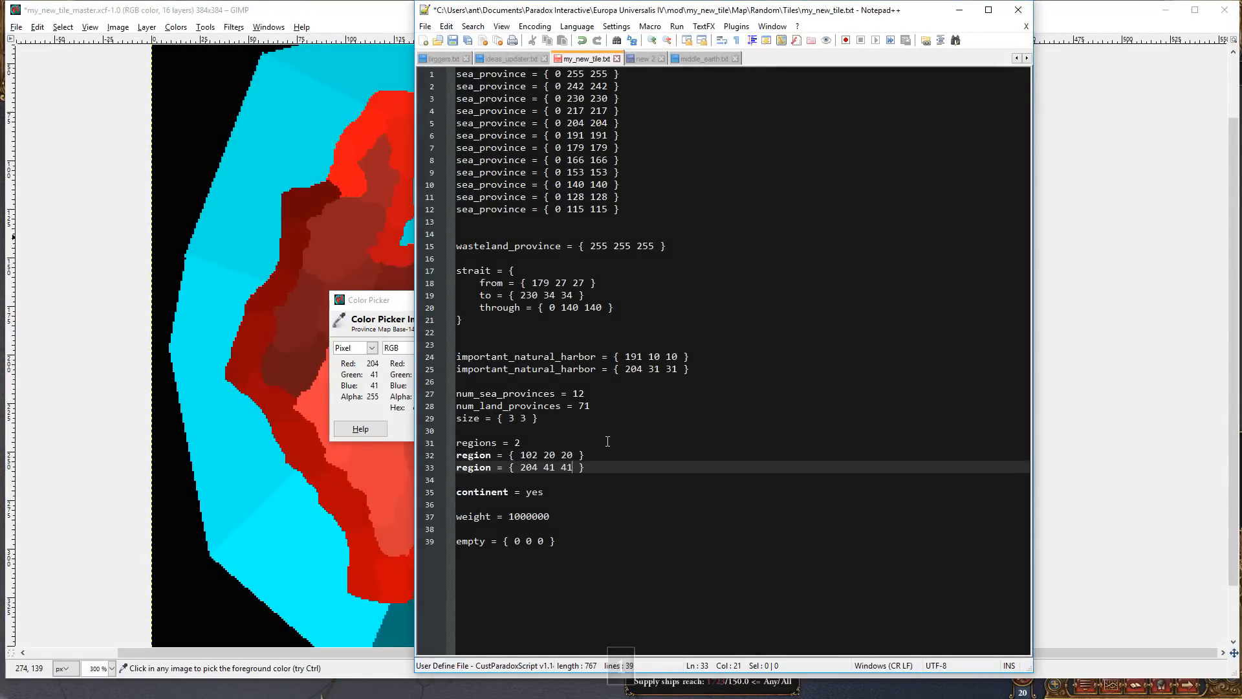
# - Switch to my_new_tile_master.xcf in GIMP, close the Color Picker information, and bring the whole province map and the docks into view
pyautogui.click(253, 244)
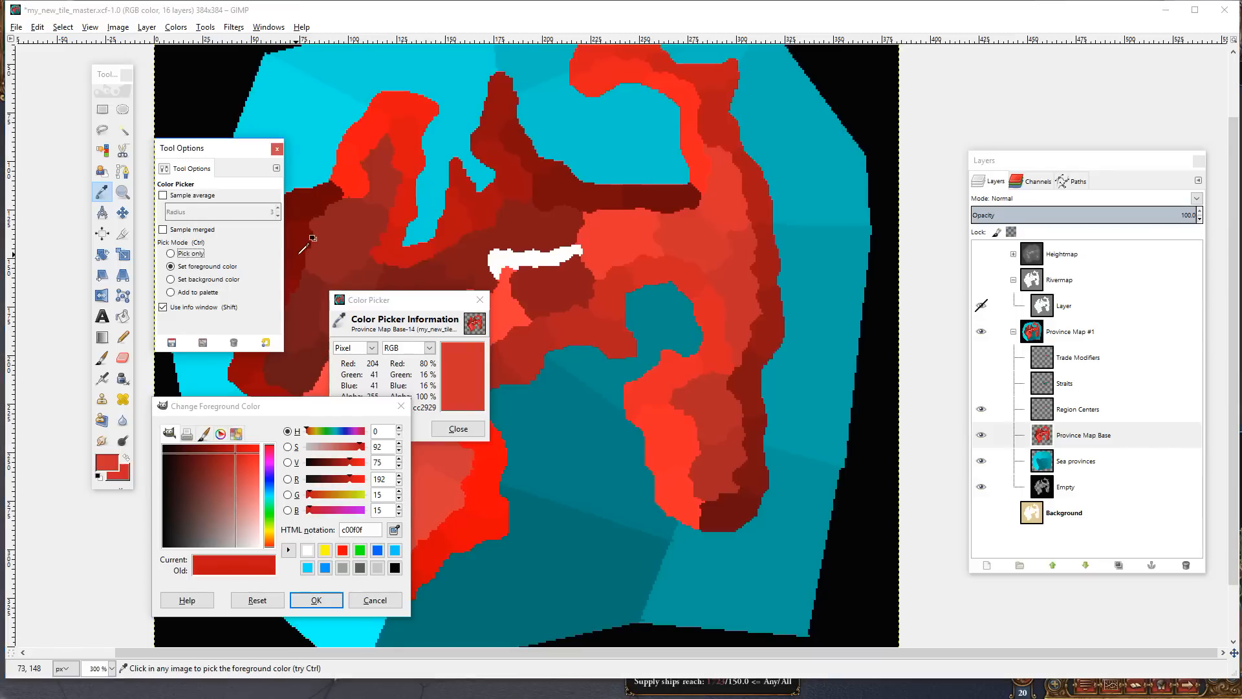
pyautogui.moveTo(361, 261); pyautogui.dragTo(506, 285)
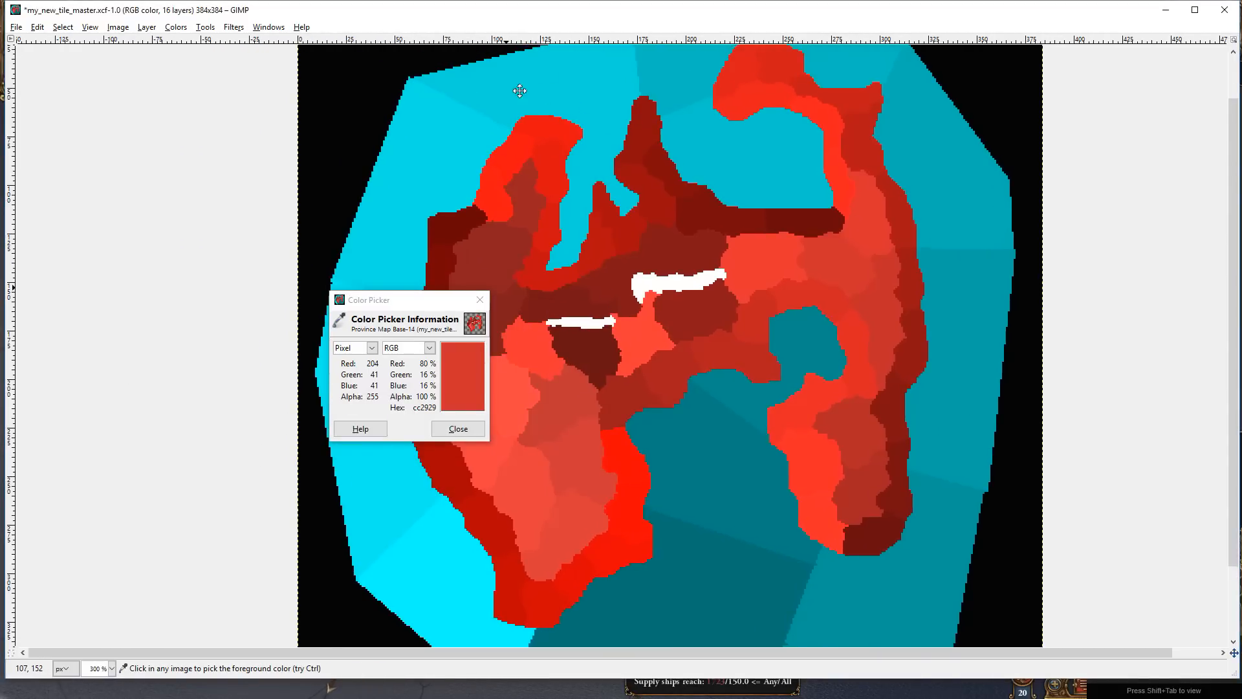
pyautogui.click(458, 428)
pyautogui.press('Tab')
pyautogui.moveTo(641, 419); pyautogui.dragTo(640, 452)
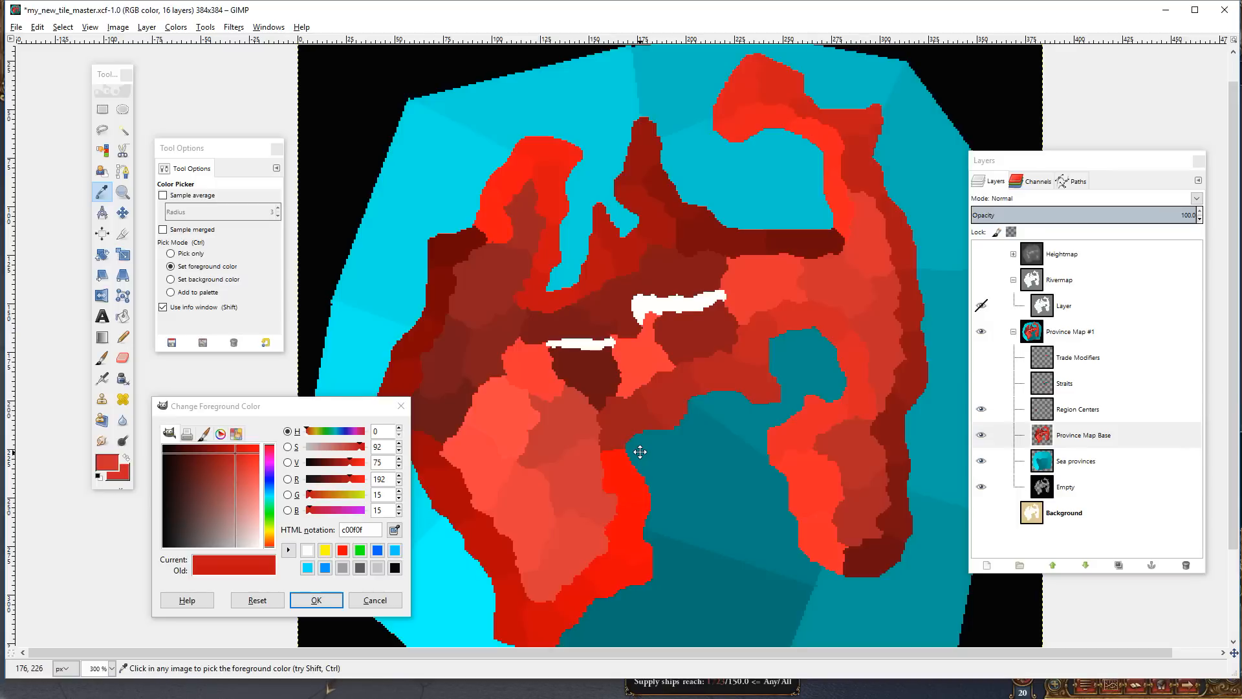
# - Switch to my_new_tile.txt in Notepad++ and examine the province_names block with its "[province name]" = { R G B } entry
pyautogui.hotkey('alt', 'Tab')
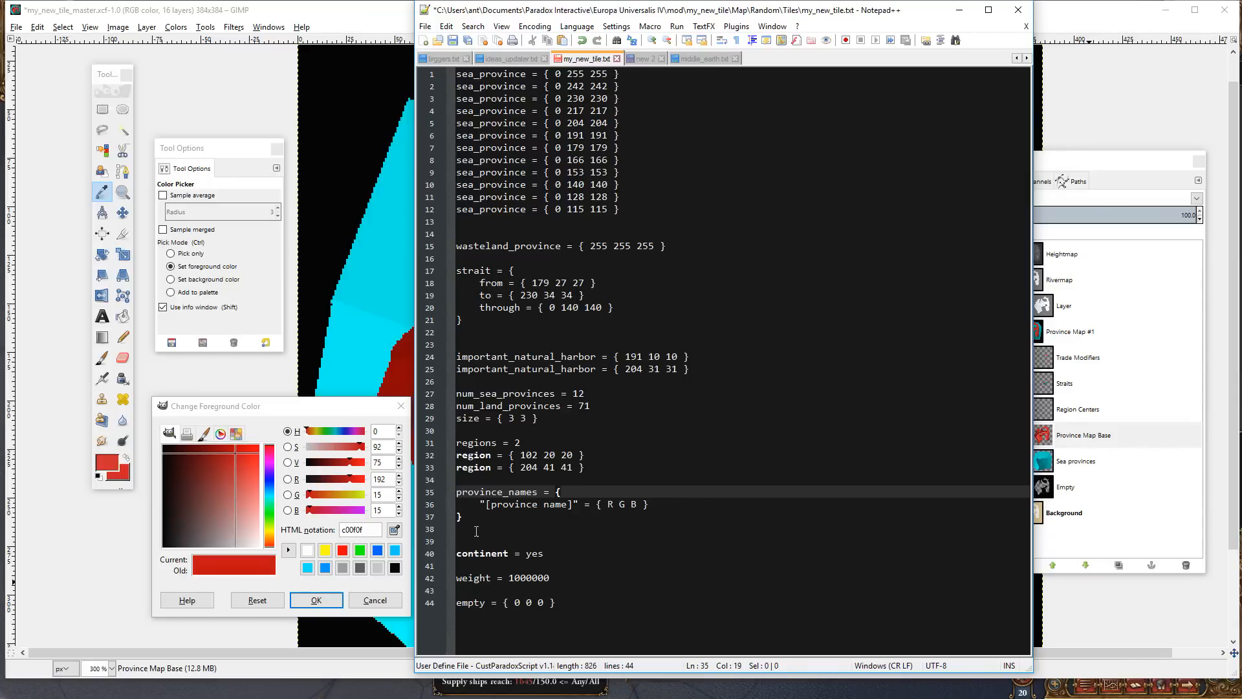
pyautogui.click(471, 492)
pyautogui.click(503, 521)
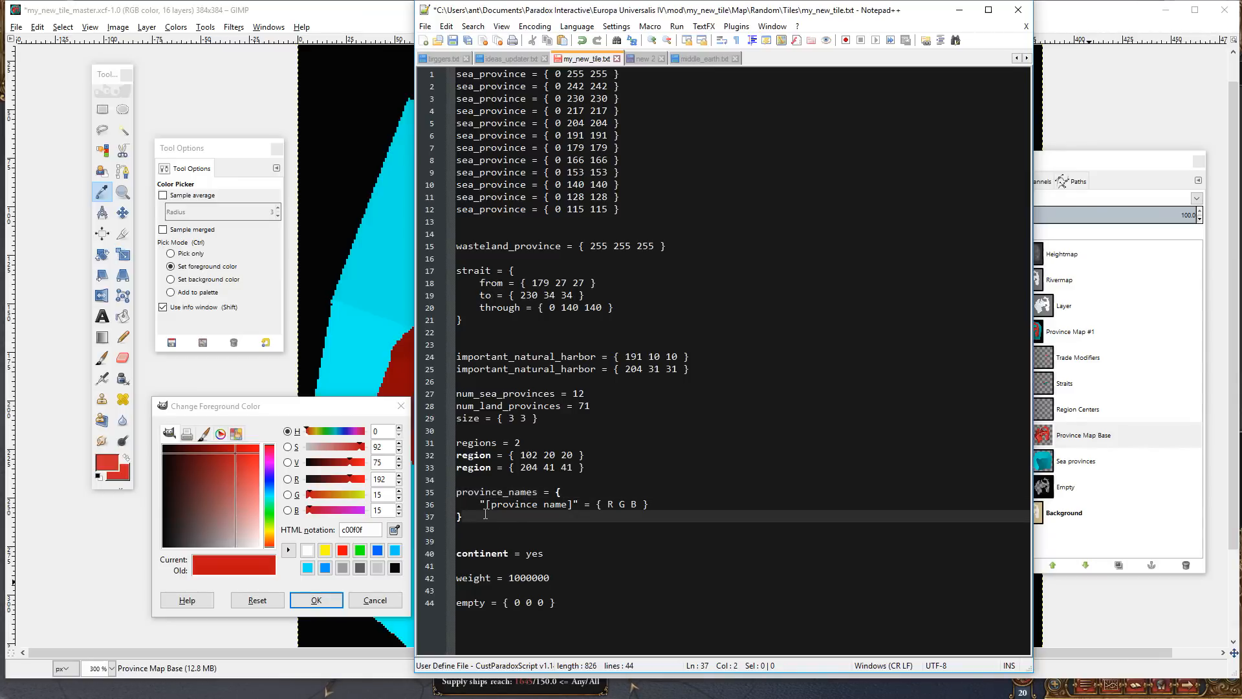
pyautogui.click(573, 495)
pyautogui.click(491, 514)
pyautogui.moveTo(482, 504); pyautogui.dragTo(576, 503)
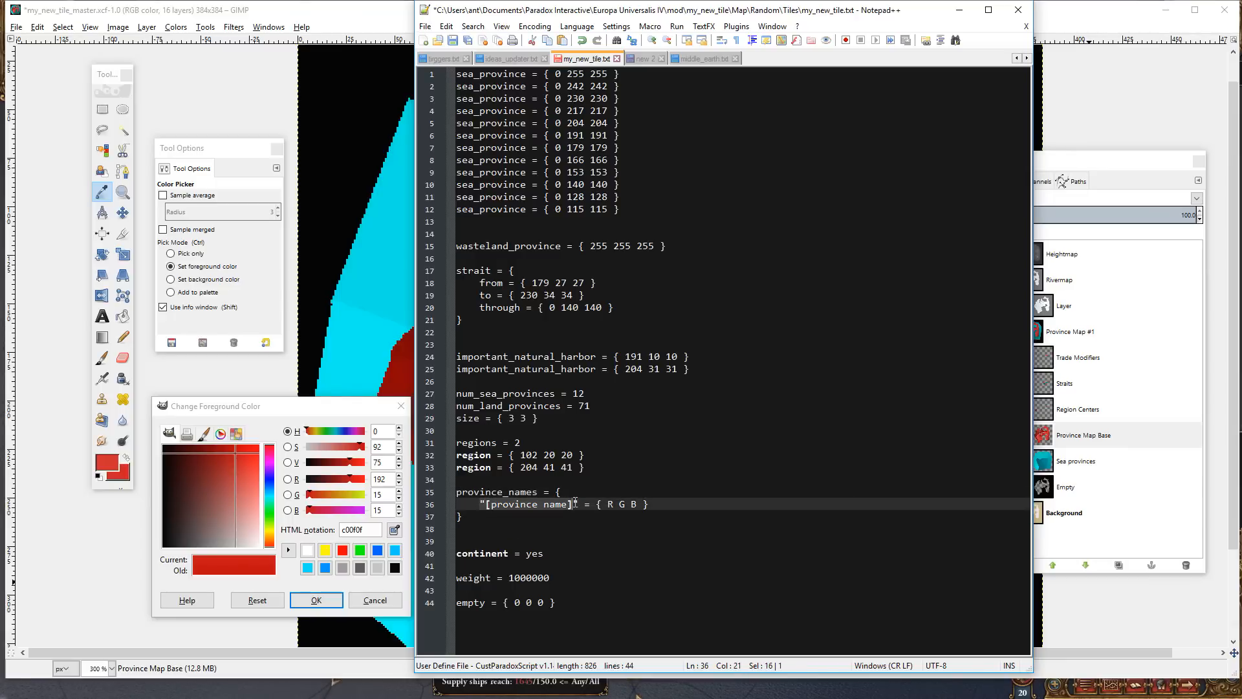
pyautogui.click(487, 505)
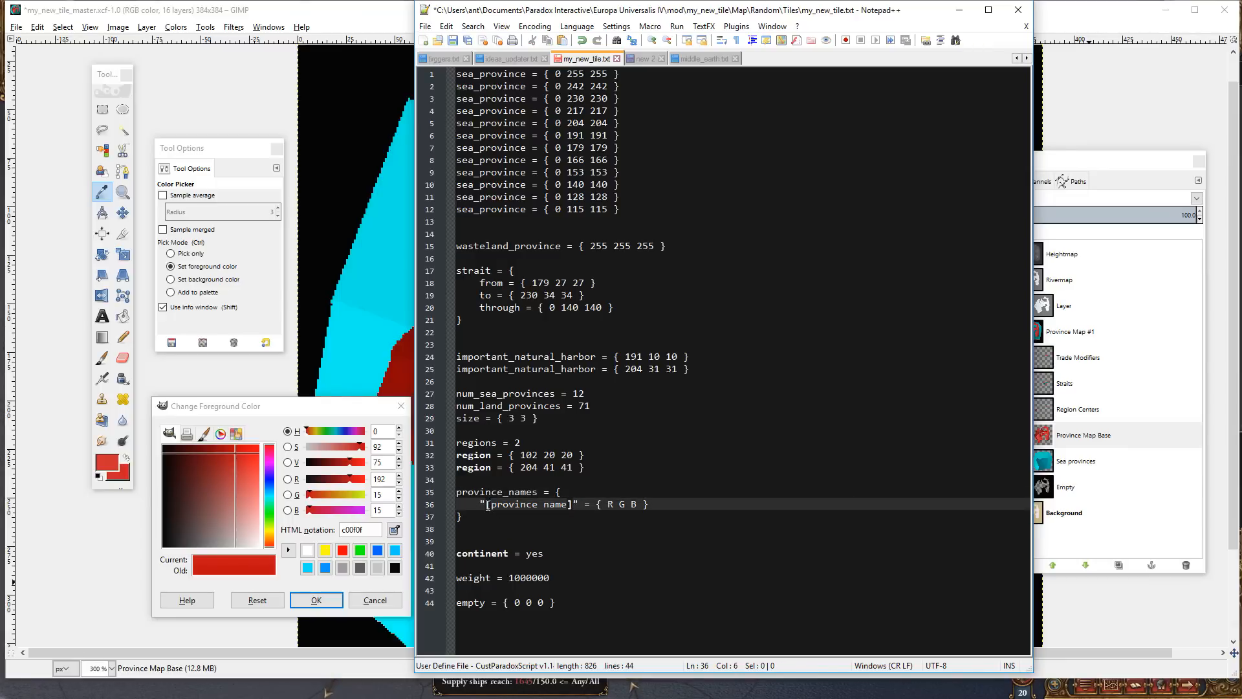
pyautogui.click(586, 505)
pyautogui.click(632, 505)
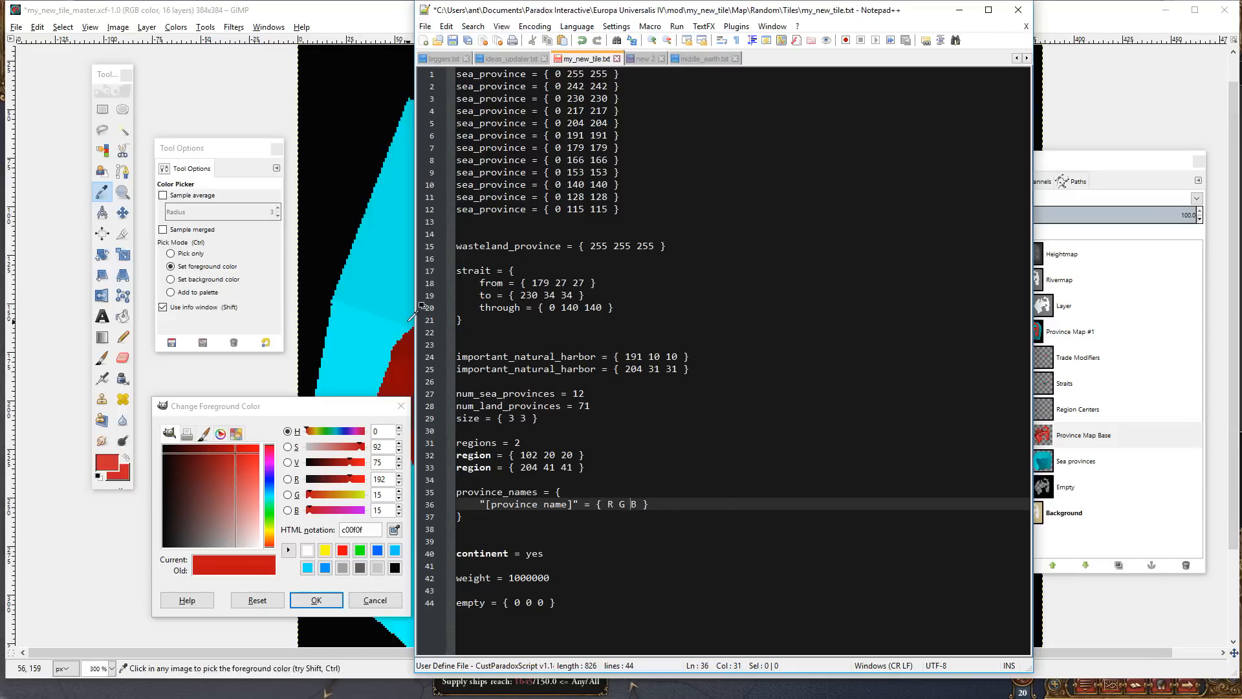
# - Switch to my_new_tile_master.xcf in GIMP and examine the provinces around the inner end of the northwestern inlet
pyautogui.moveTo(409, 321); pyautogui.dragTo(401, 317)
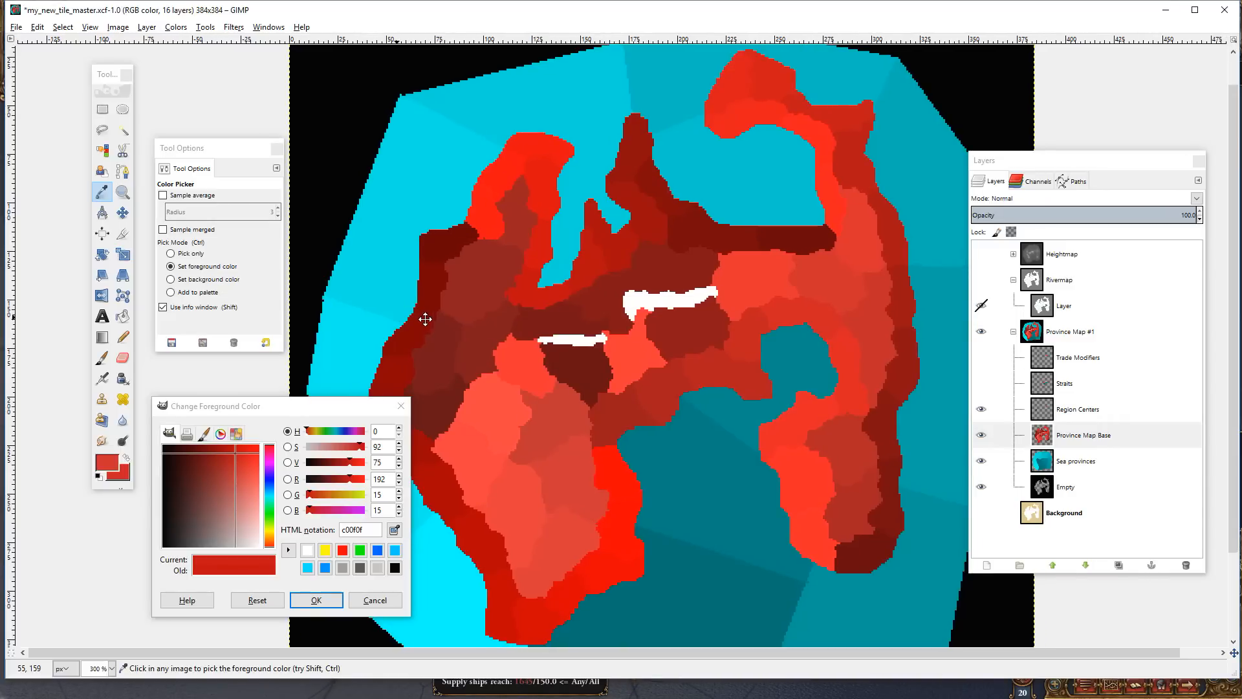
pyautogui.moveTo(472, 346); pyautogui.dragTo(503, 366)
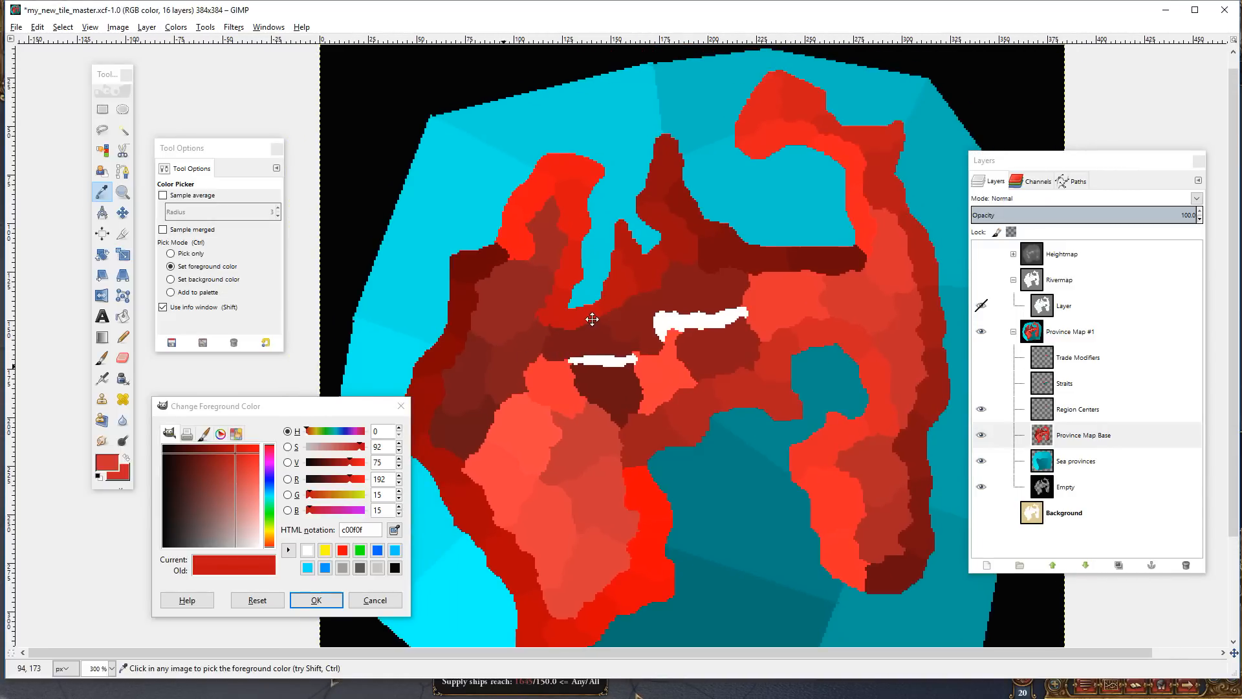
pyautogui.moveTo(575, 324); pyautogui.dragTo(582, 331)
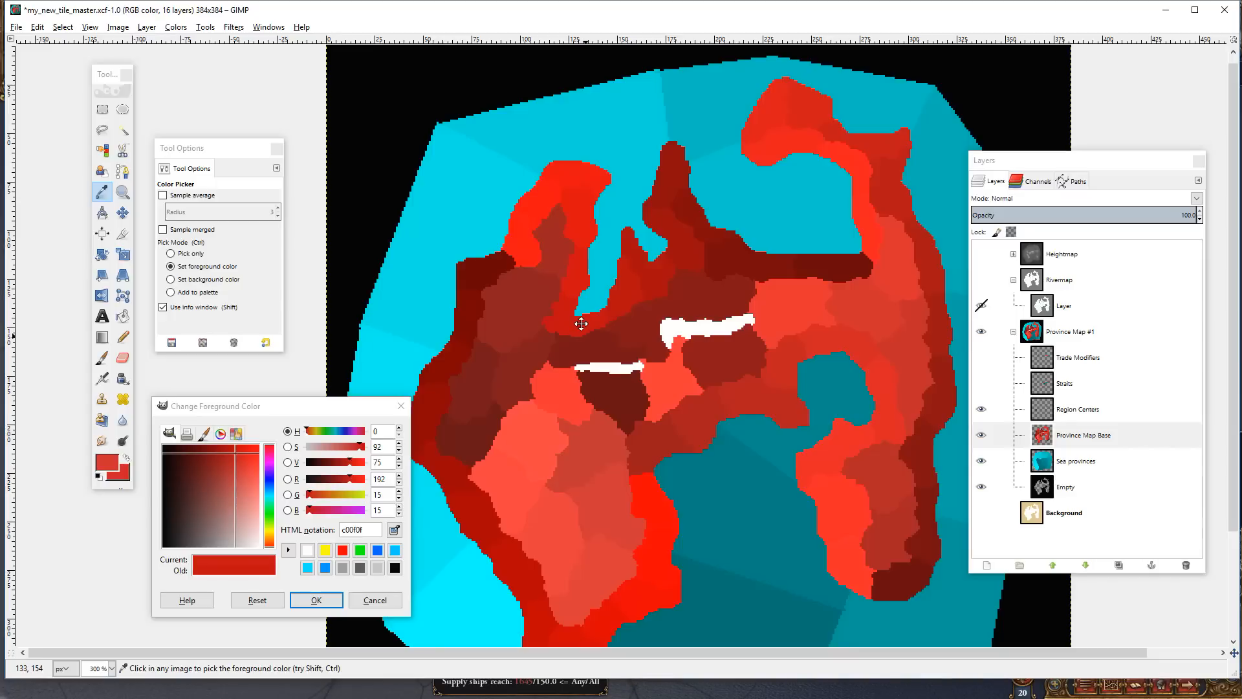
pyautogui.moveTo(593, 328); pyautogui.dragTo(629, 309)
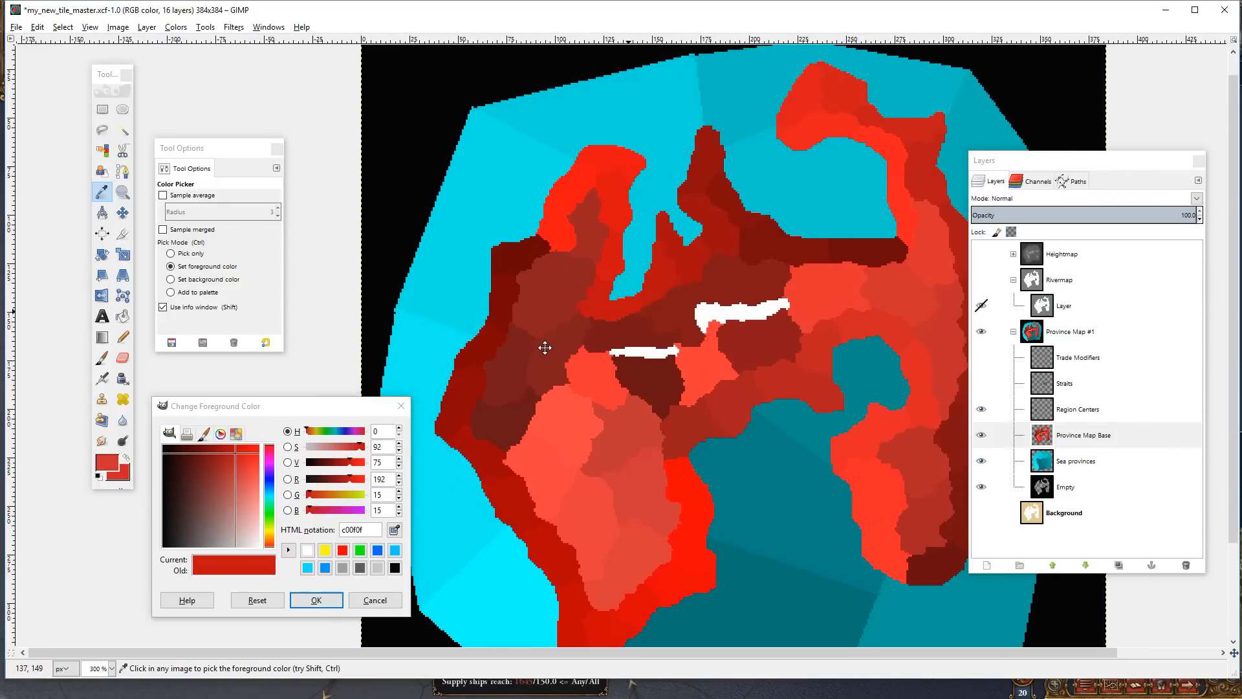
pyautogui.moveTo(574, 362); pyautogui.dragTo(524, 375)
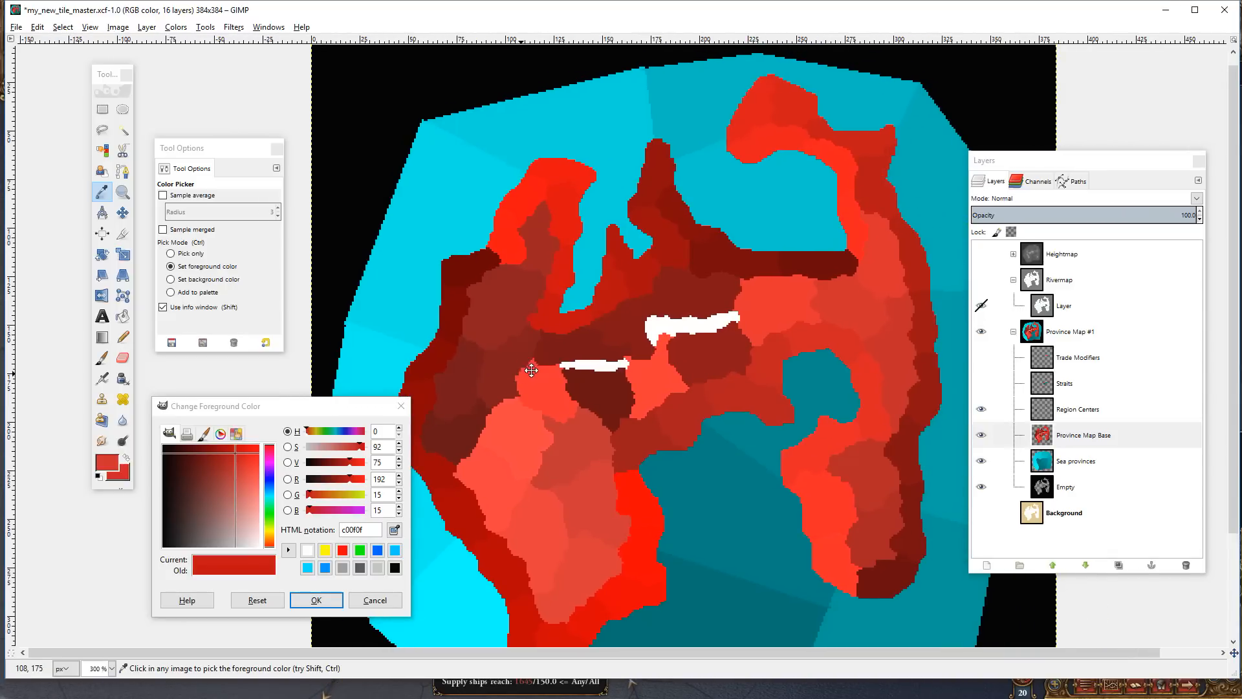
pyautogui.moveTo(531, 370); pyautogui.dragTo(556, 370)
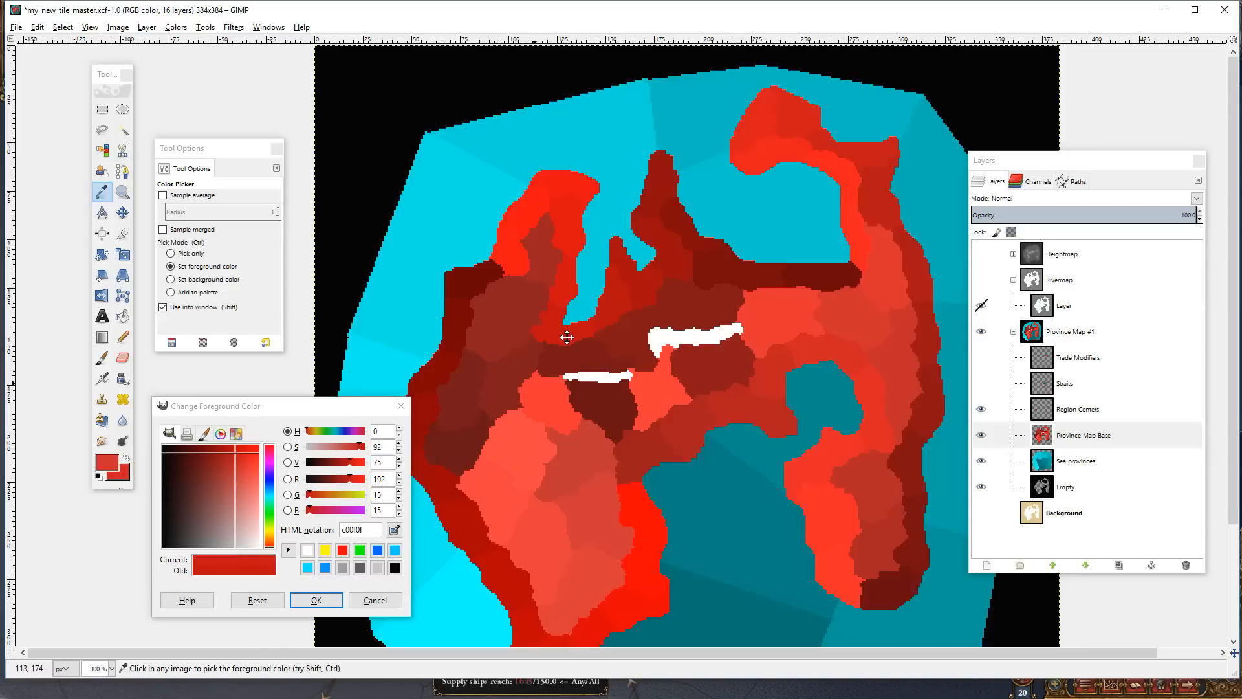
pyautogui.moveTo(574, 350); pyautogui.dragTo(592, 374)
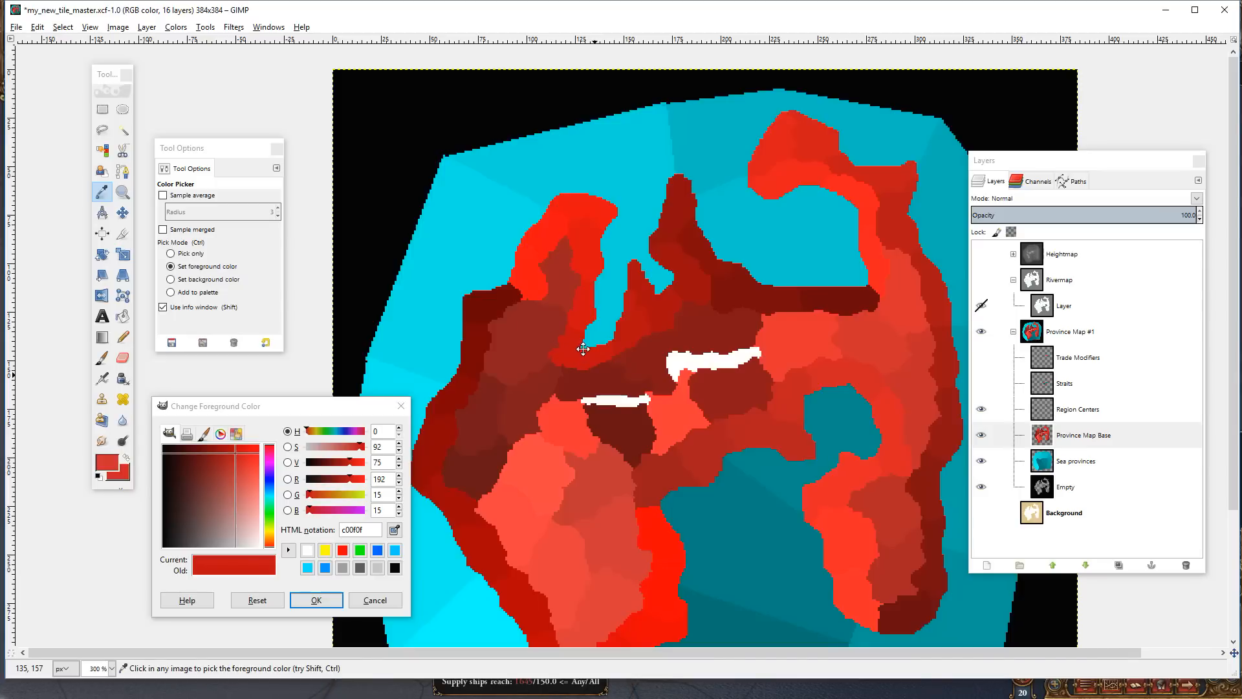
pyautogui.moveTo(587, 355); pyautogui.dragTo(593, 349)
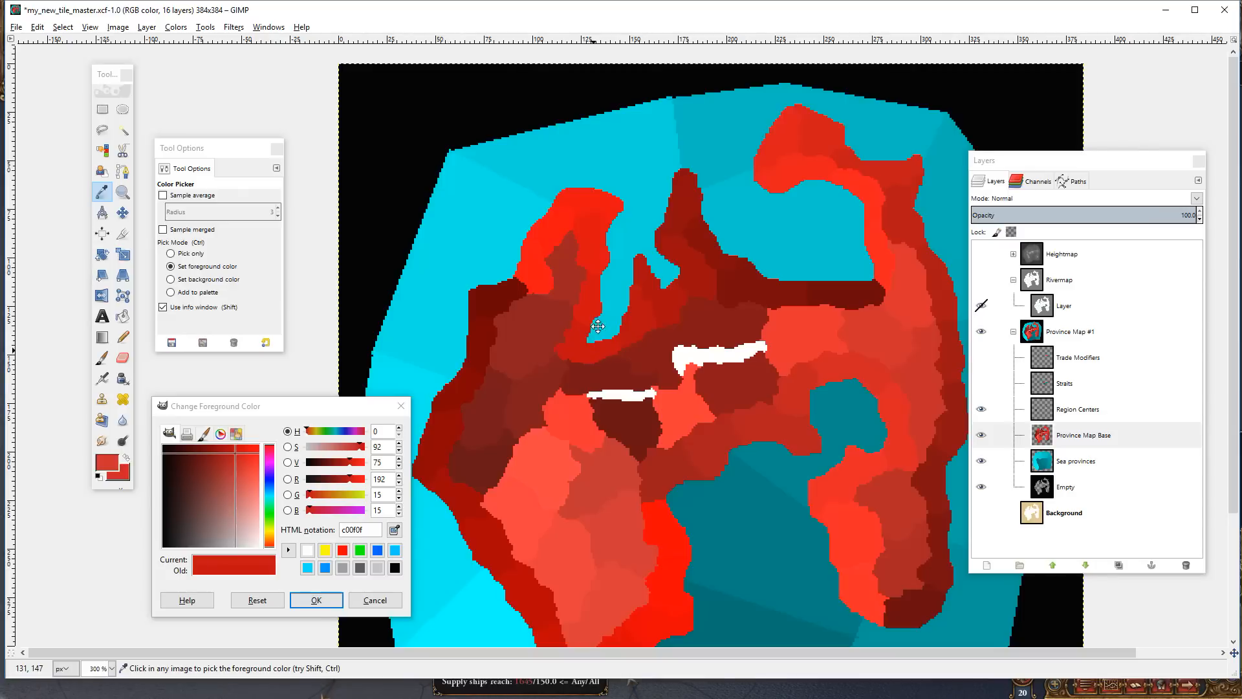
pyautogui.moveTo(577, 335); pyautogui.dragTo(621, 310)
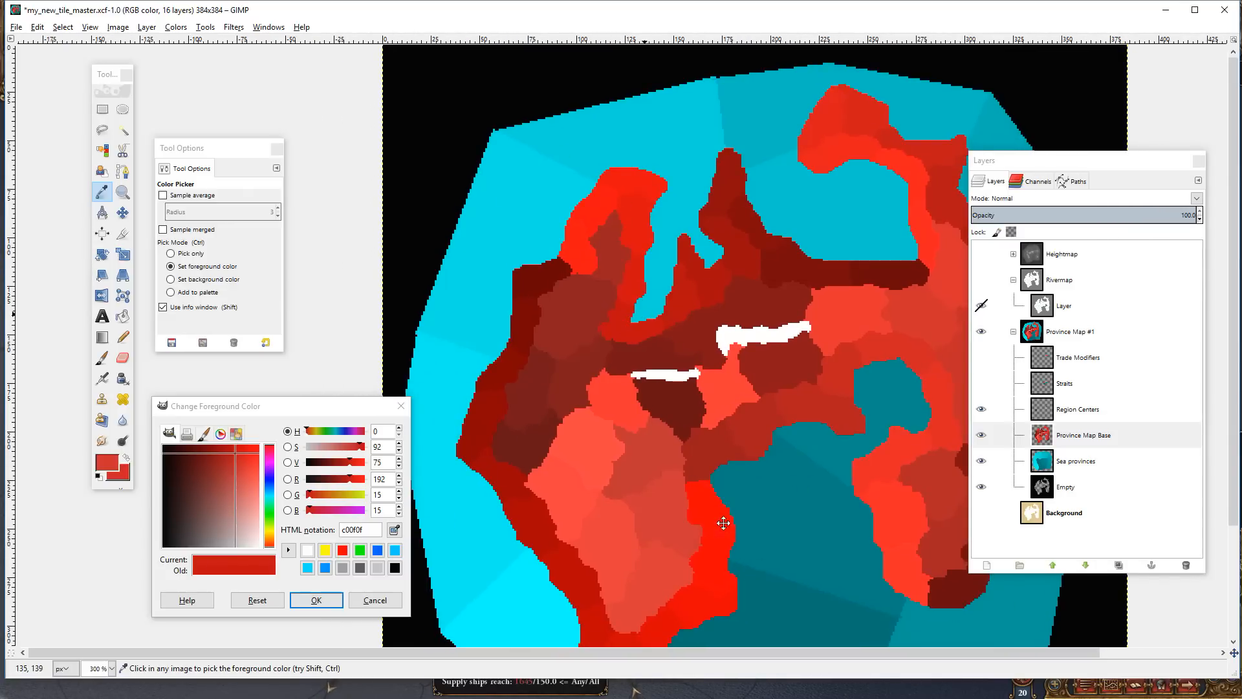
pyautogui.moveTo(636, 346); pyautogui.dragTo(621, 383)
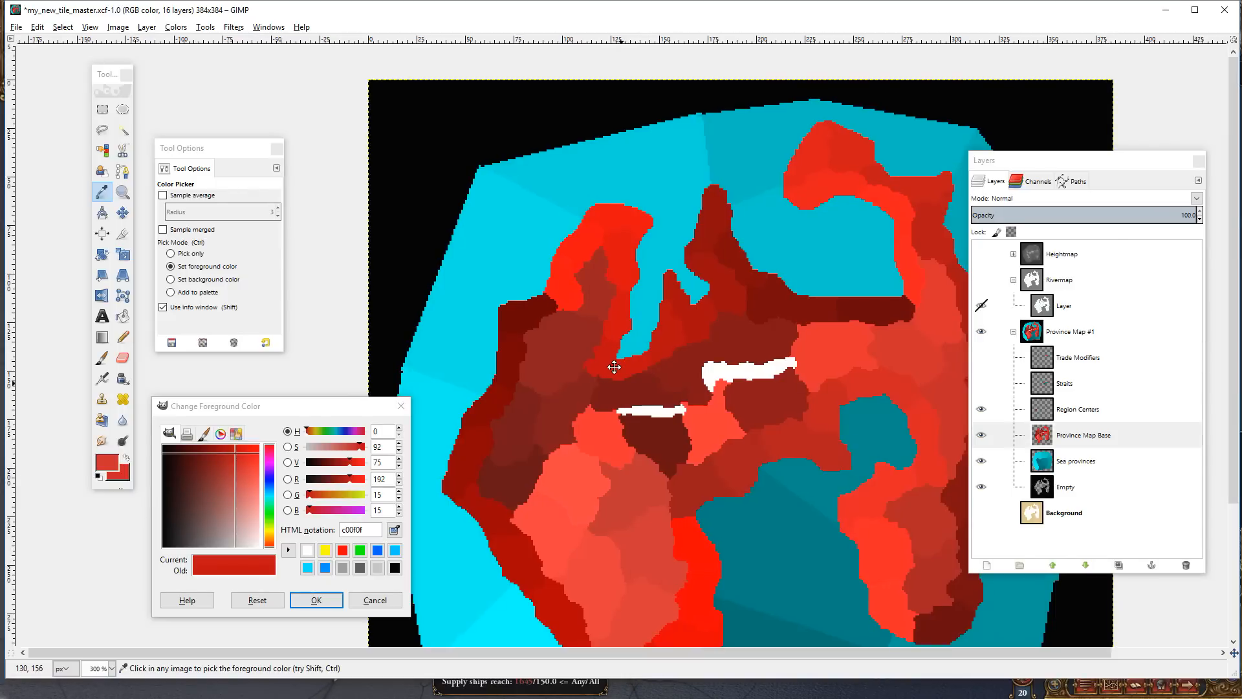
pyautogui.moveTo(619, 368); pyautogui.dragTo(626, 345)
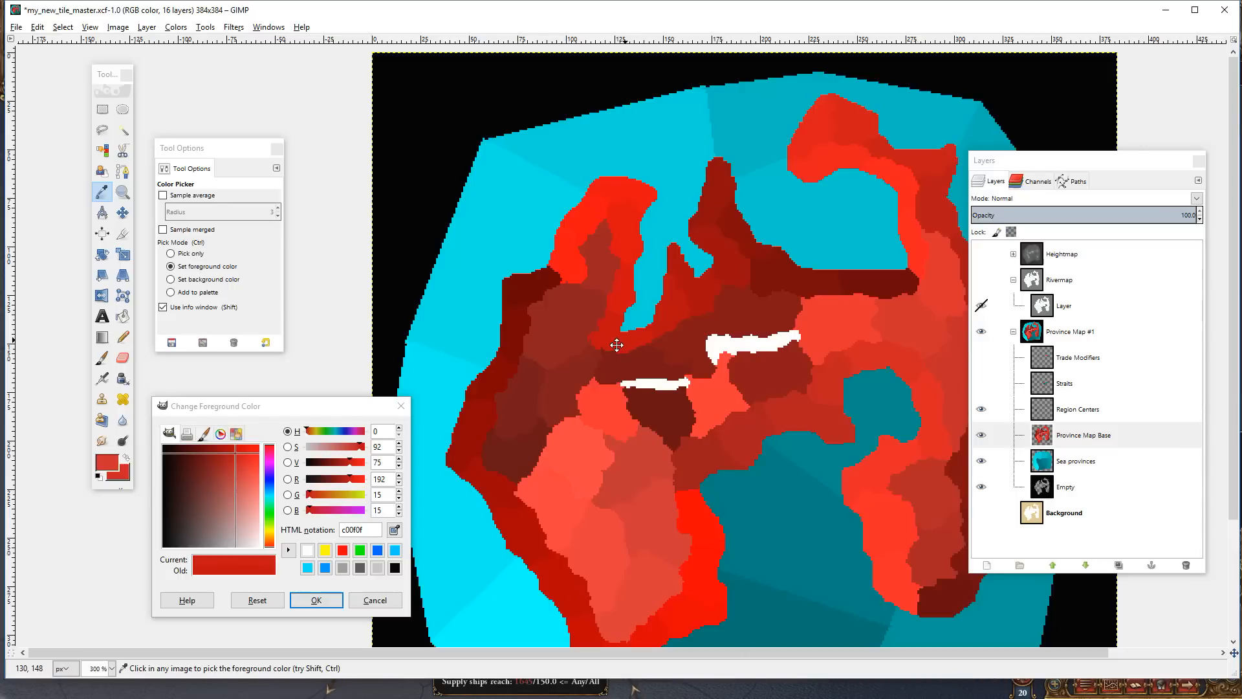
pyautogui.moveTo(617, 345); pyautogui.dragTo(589, 368)
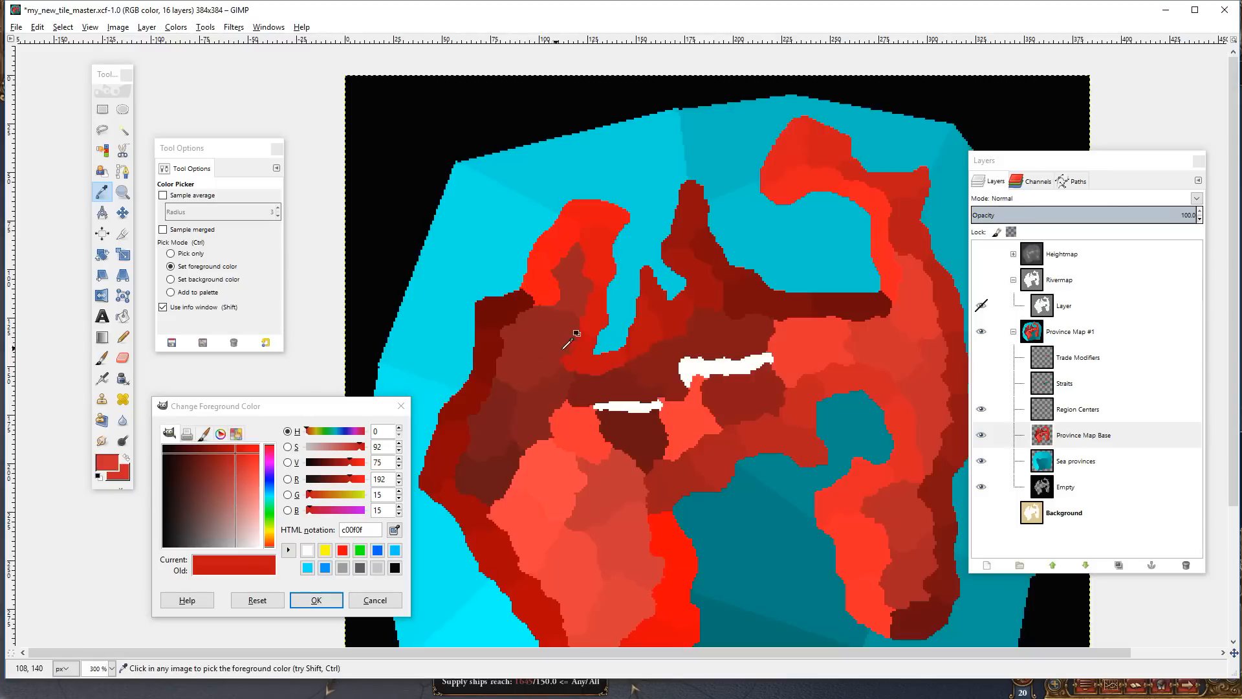
# - Pick the color of the province at the inlet's inner end and replace the [province name] placeholder in my_new_tile.txt with Elzephoria
pyautogui.click(584, 359)
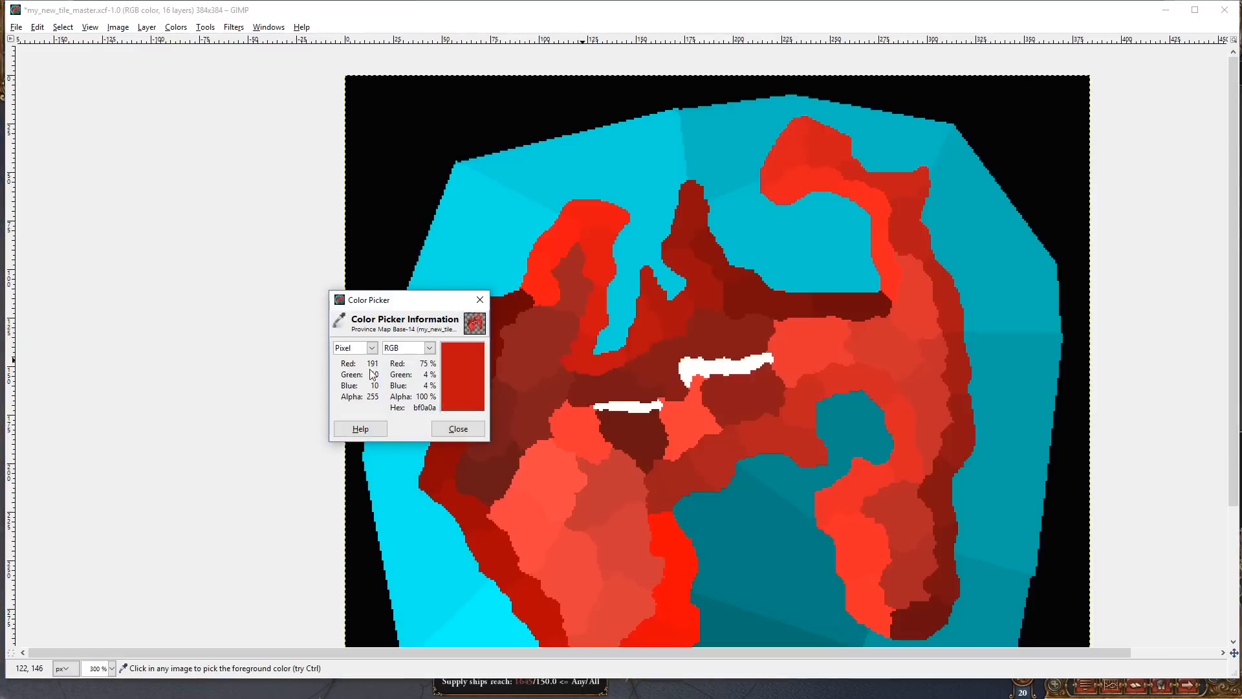
pyautogui.hotkey('alt', 'Tab')
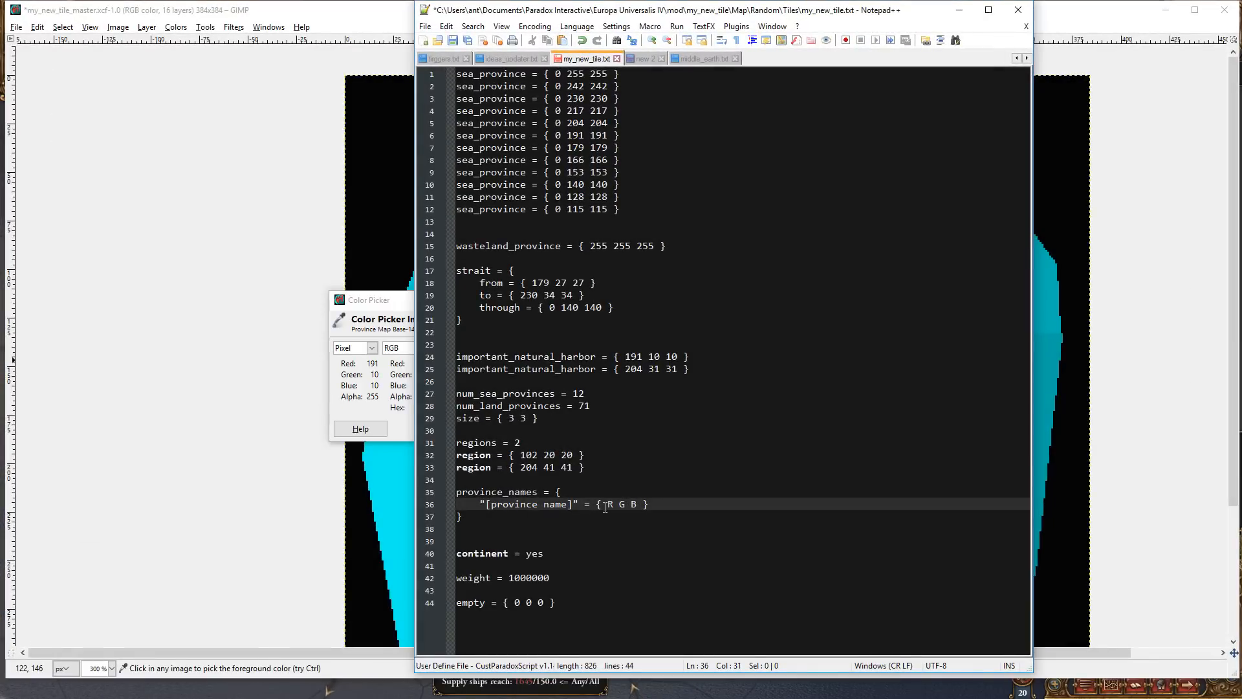
pyautogui.moveTo(573, 503); pyautogui.dragTo(493, 503)
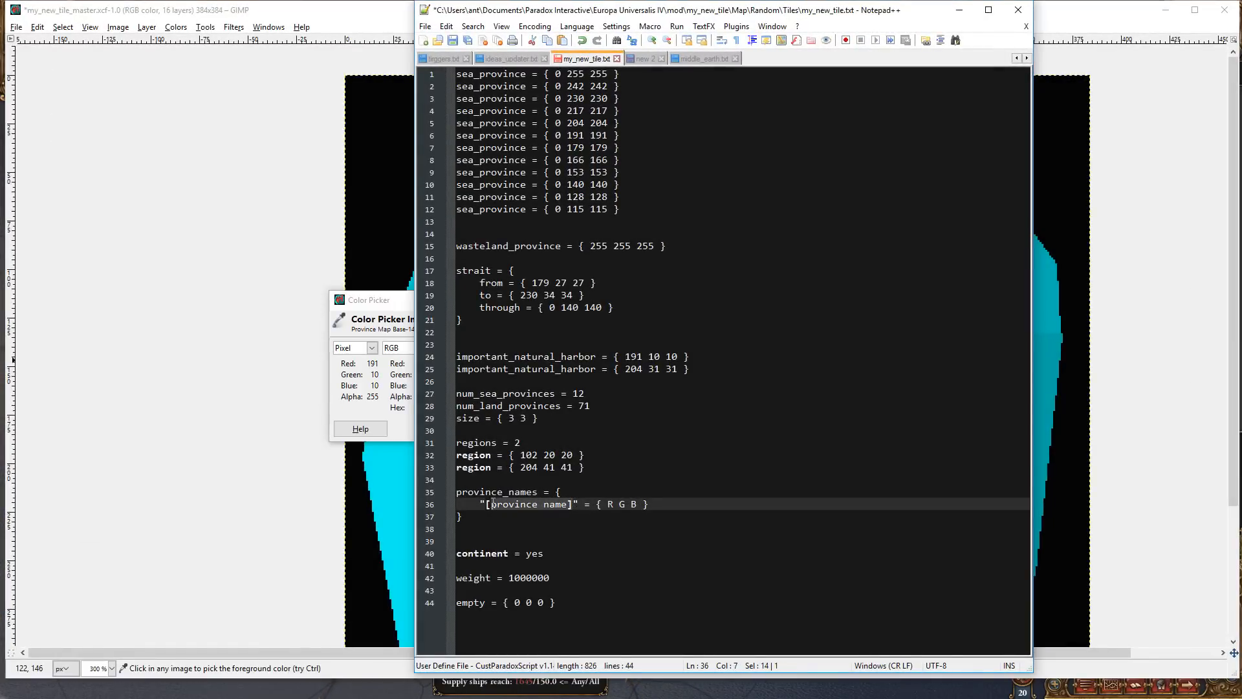
pyautogui.write('Elxz')
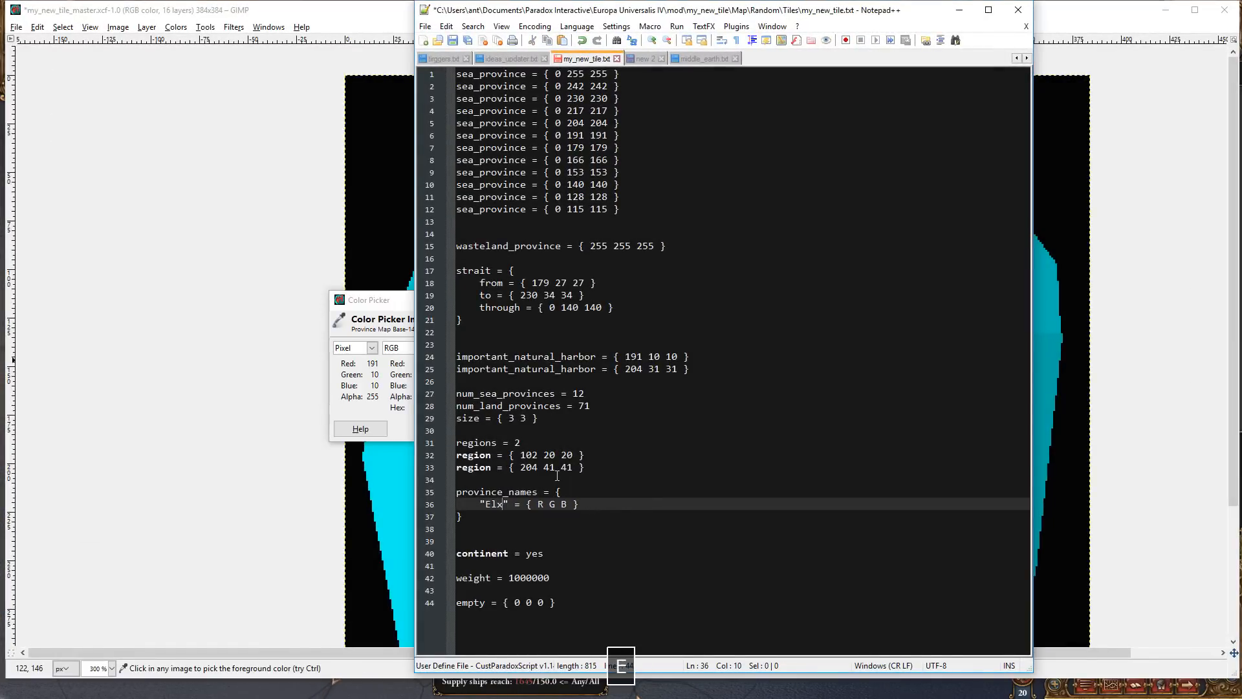
pyautogui.press('BackSpace')
pyautogui.press('BackSpace')
pyautogui.write('zephotri')
pyautogui.press('BackSpace')
pyautogui.press('BackSpace')
pyautogui.press('BackSpace')
pyautogui.write('ria')
# - Replace the R G B placeholder of the Elzephoria entry with 191 10 10 and save my_new_tile.txt
pyautogui.moveTo(609, 504); pyautogui.dragTo(580, 504)
pyautogui.write('191 10 10')
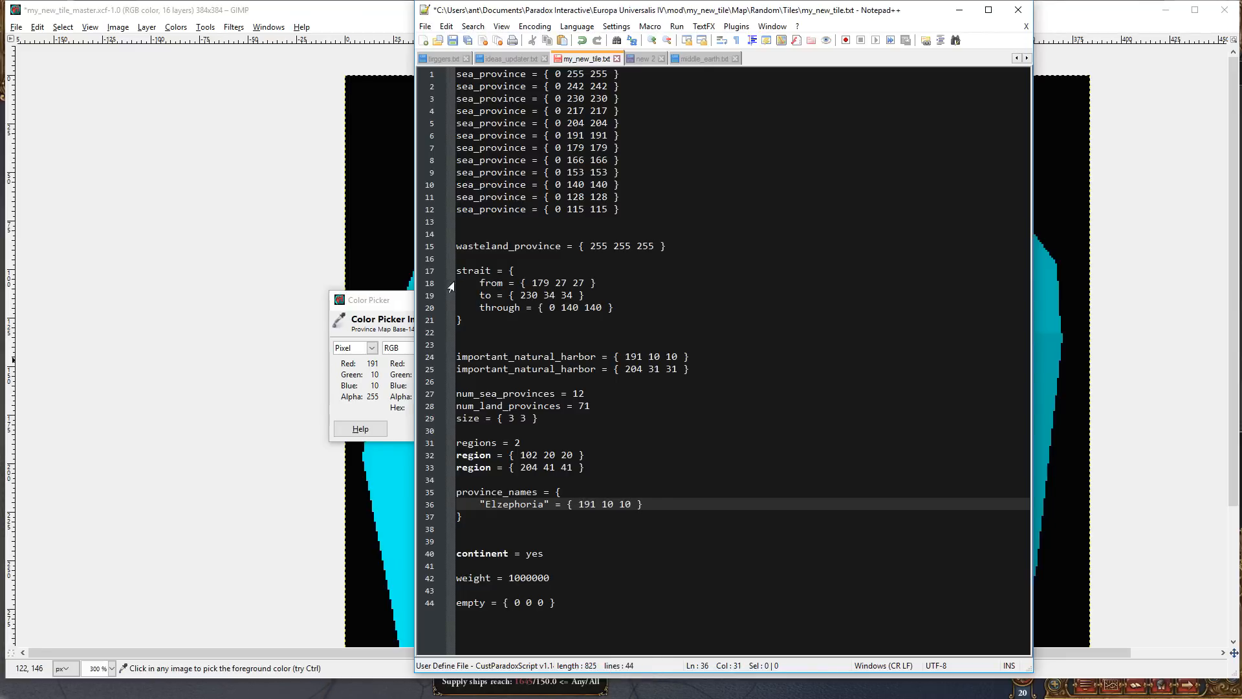
pyautogui.click(453, 42)
pyautogui.click(277, 158)
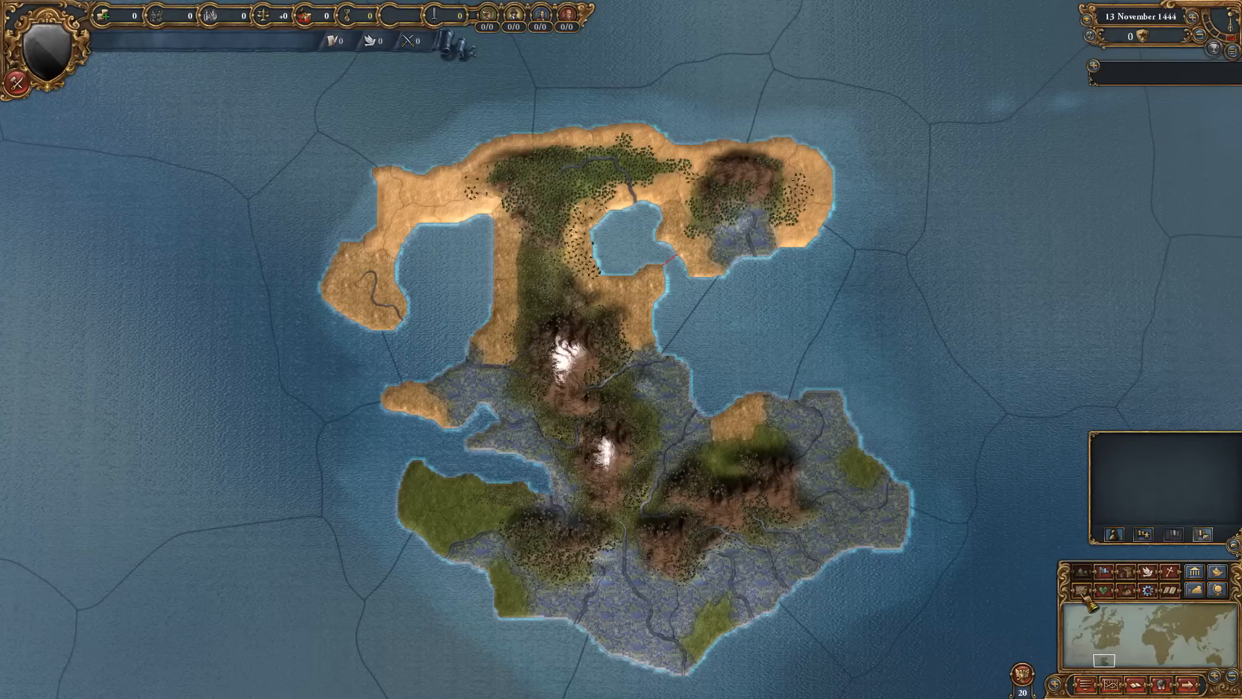
# - In Europa Universalis IV, color the island by trade node and examine its two trade regions
pyautogui.scroll(3, 776, 588)
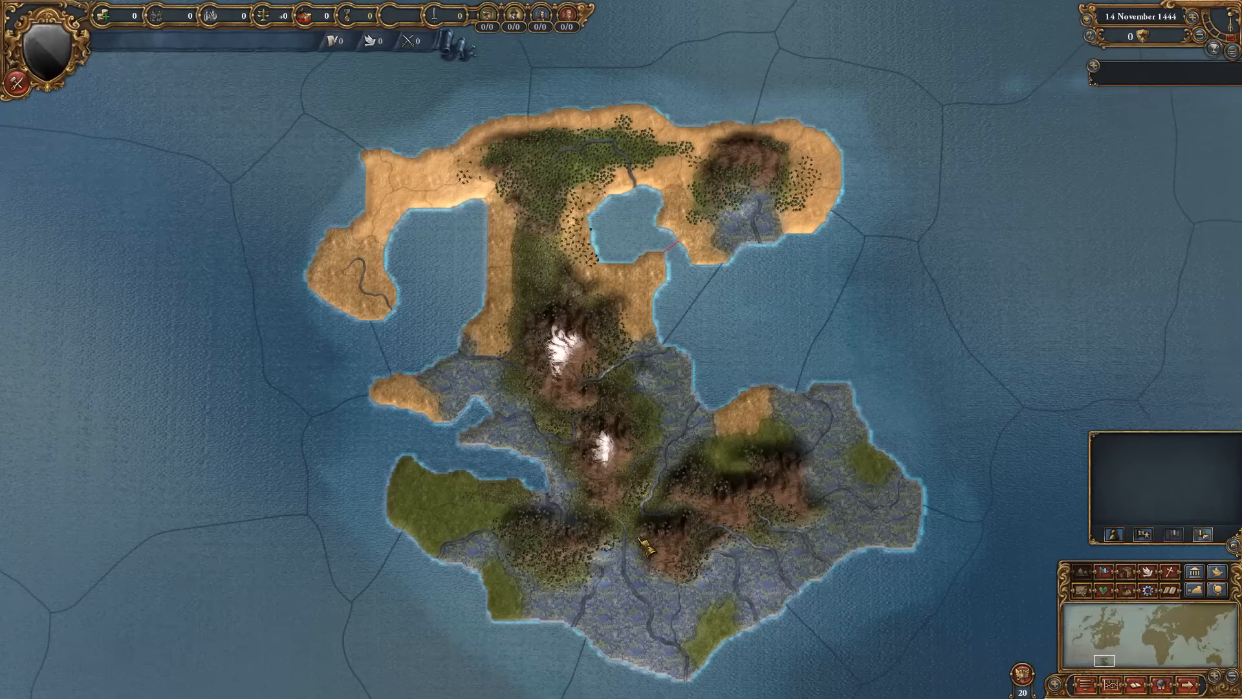
pyautogui.scroll(-2, 1001, 596)
pyautogui.click(1142, 587)
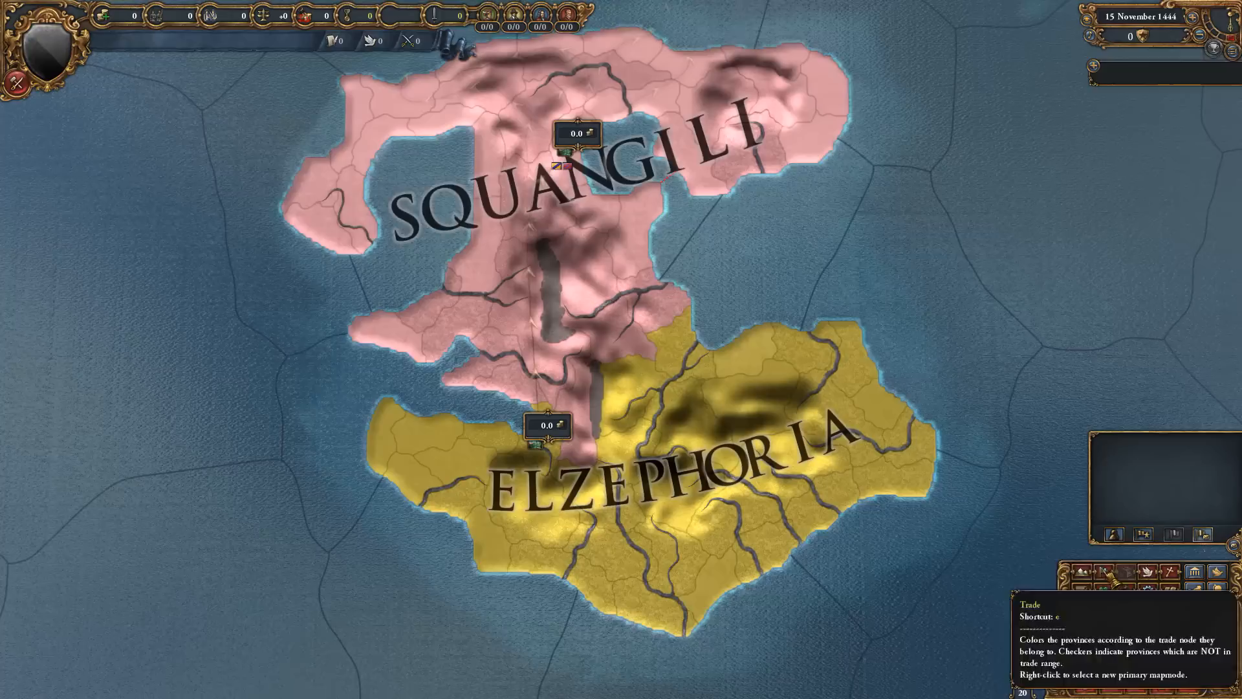
pyautogui.scroll(2, 835, 472)
pyautogui.scroll(-2, 905, 544)
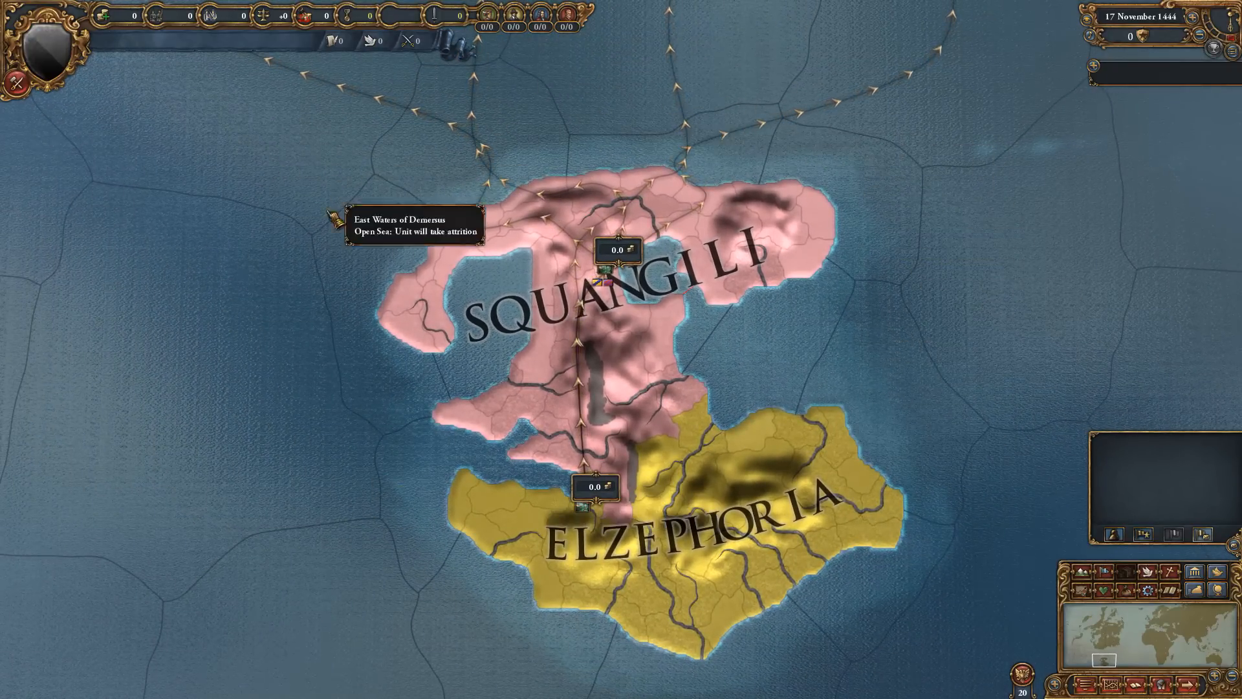
pyautogui.moveTo(517, 236); pyautogui.dragTo(472, 177)
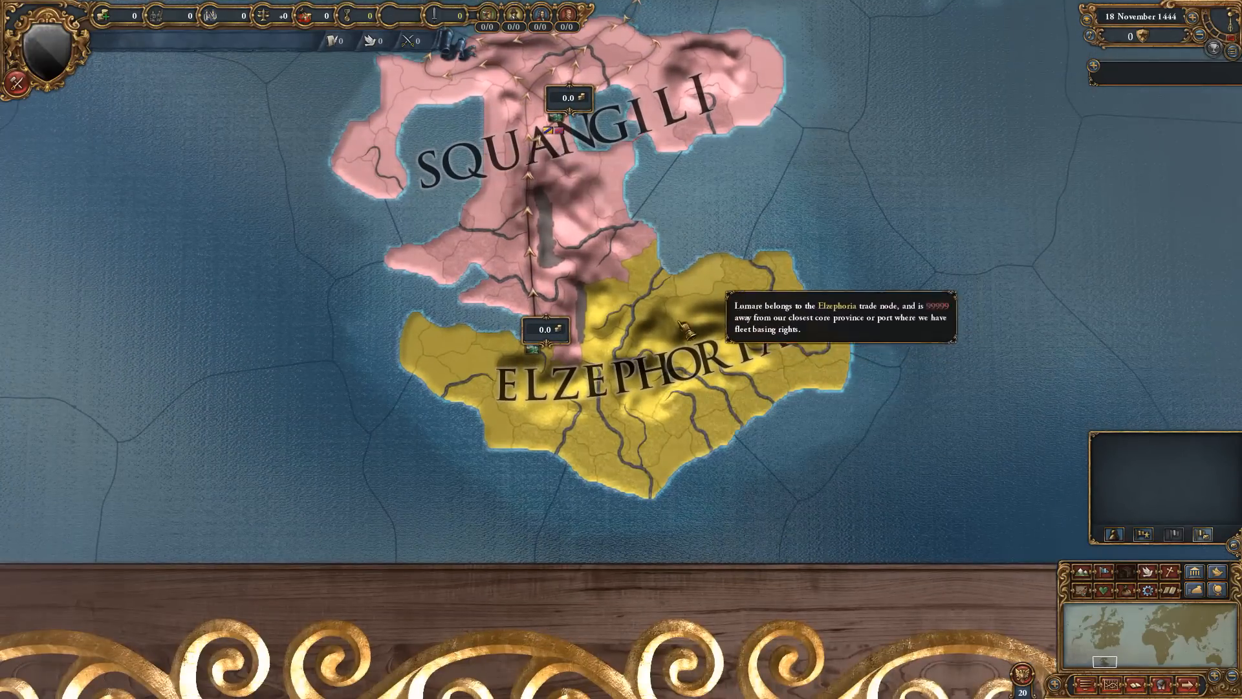
# - Inspect the Elzephoria province at the inlet's inner end, close its details, and return to the whole island
pyautogui.scroll(4, 566, 382)
pyautogui.scroll(3, 566, 382)
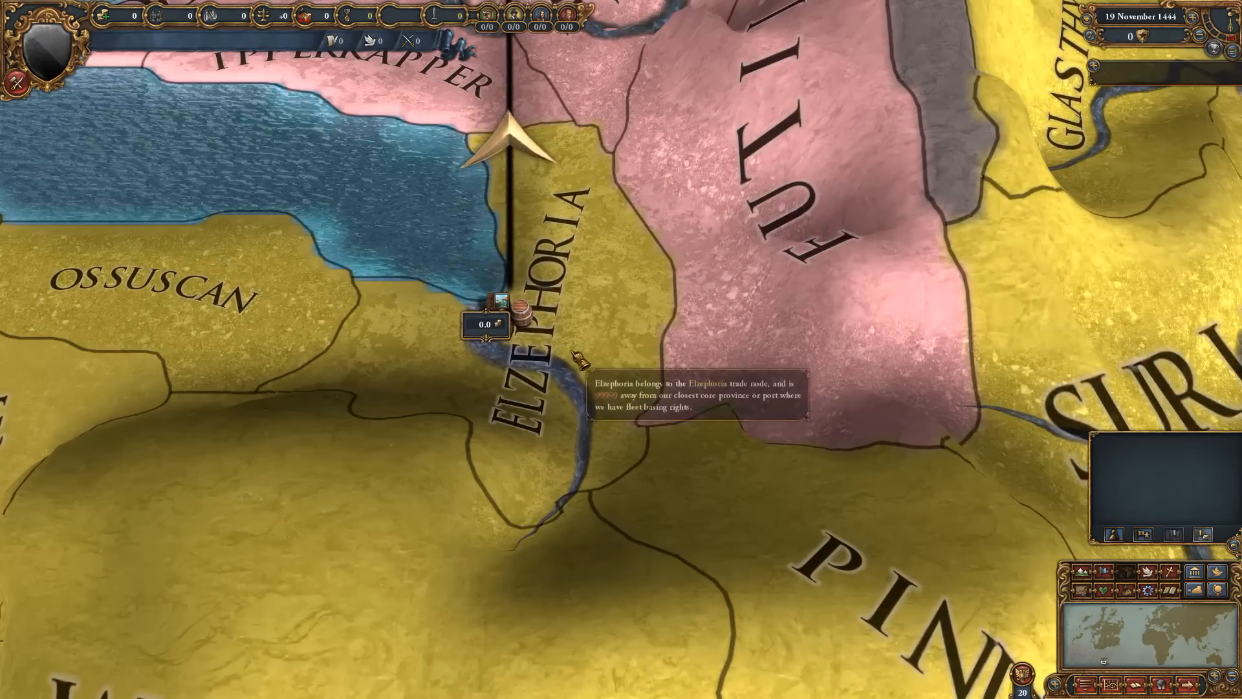
pyautogui.click(568, 440)
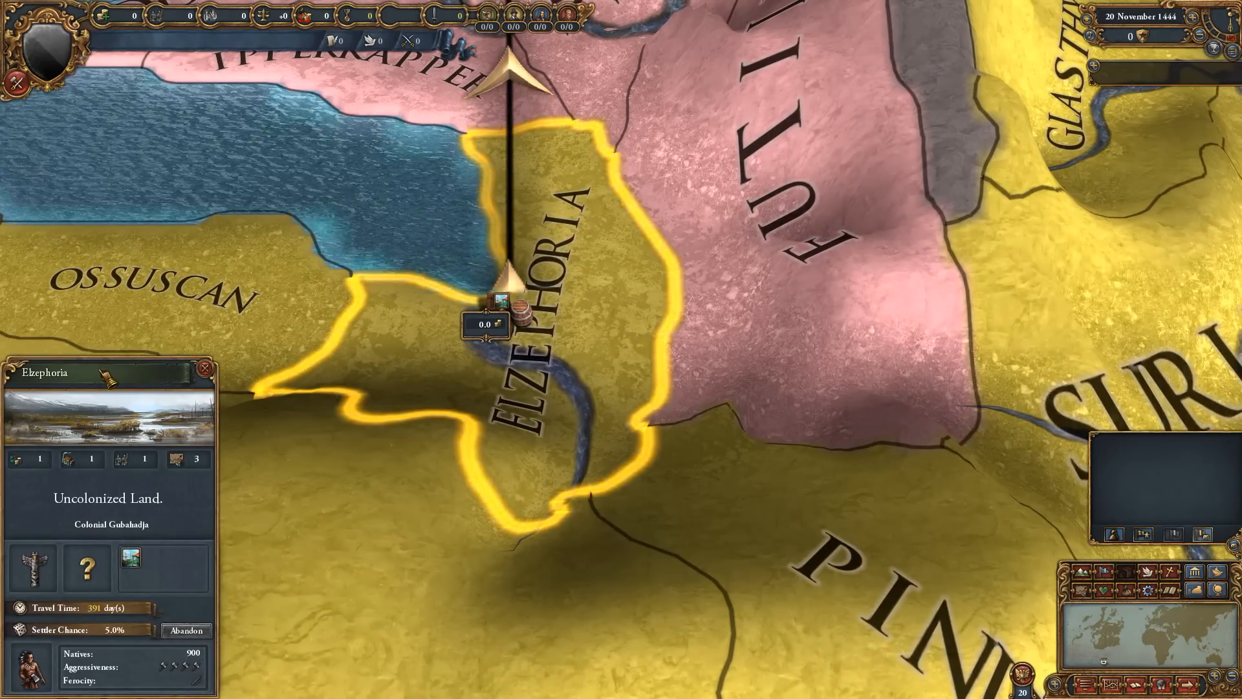
pyautogui.click(205, 368)
pyautogui.scroll(-10, 437, 457)
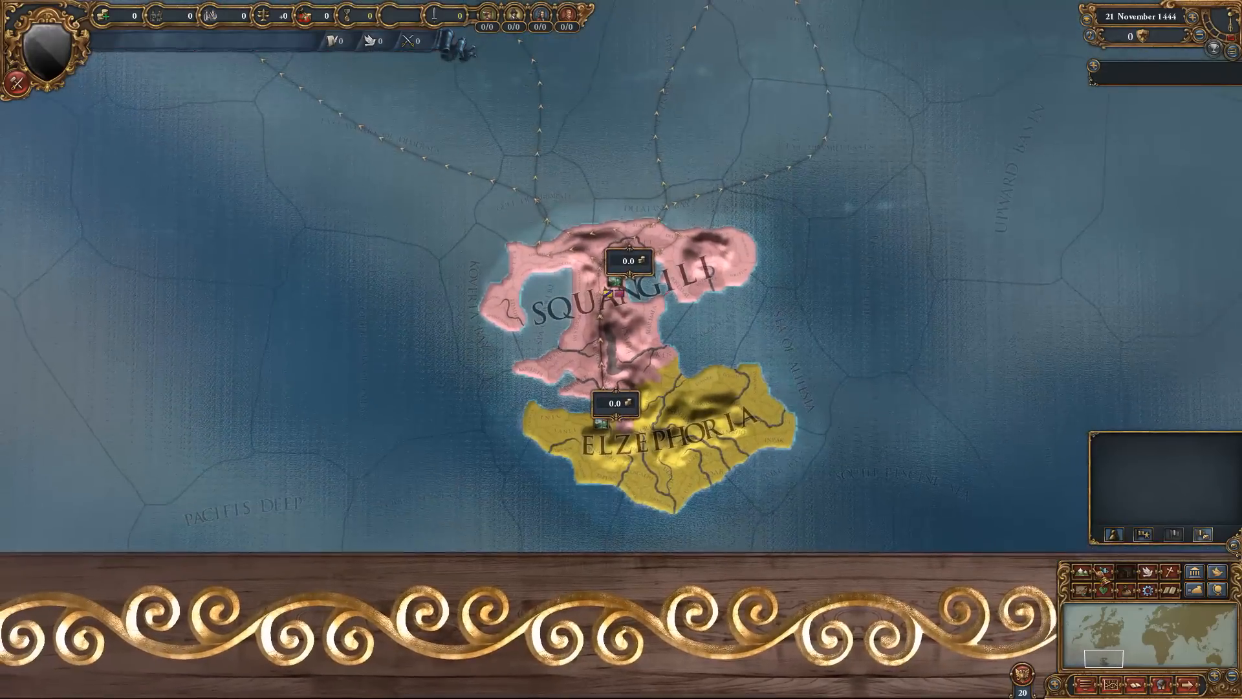
# - Show the regions map mode and examine how the island is split into Maremia and Gubahadja
pyautogui.click(1219, 590)
pyautogui.click(1220, 590)
pyautogui.click(1219, 589)
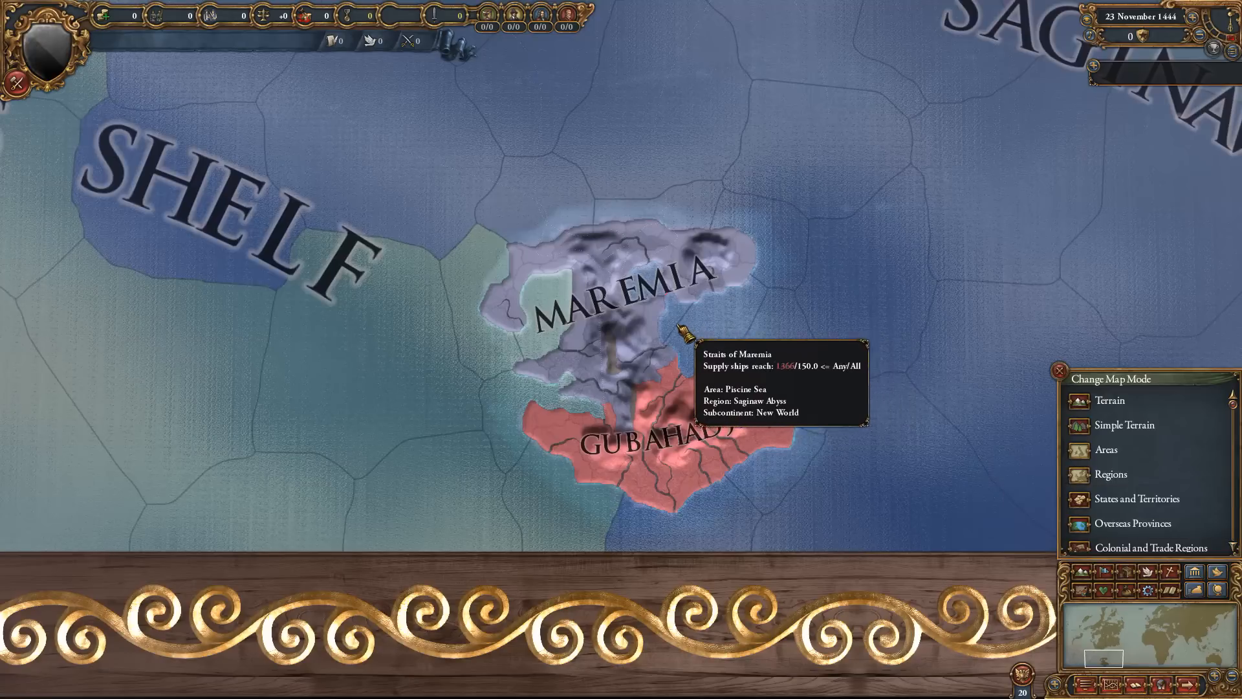
pyautogui.scroll(3, 685, 327)
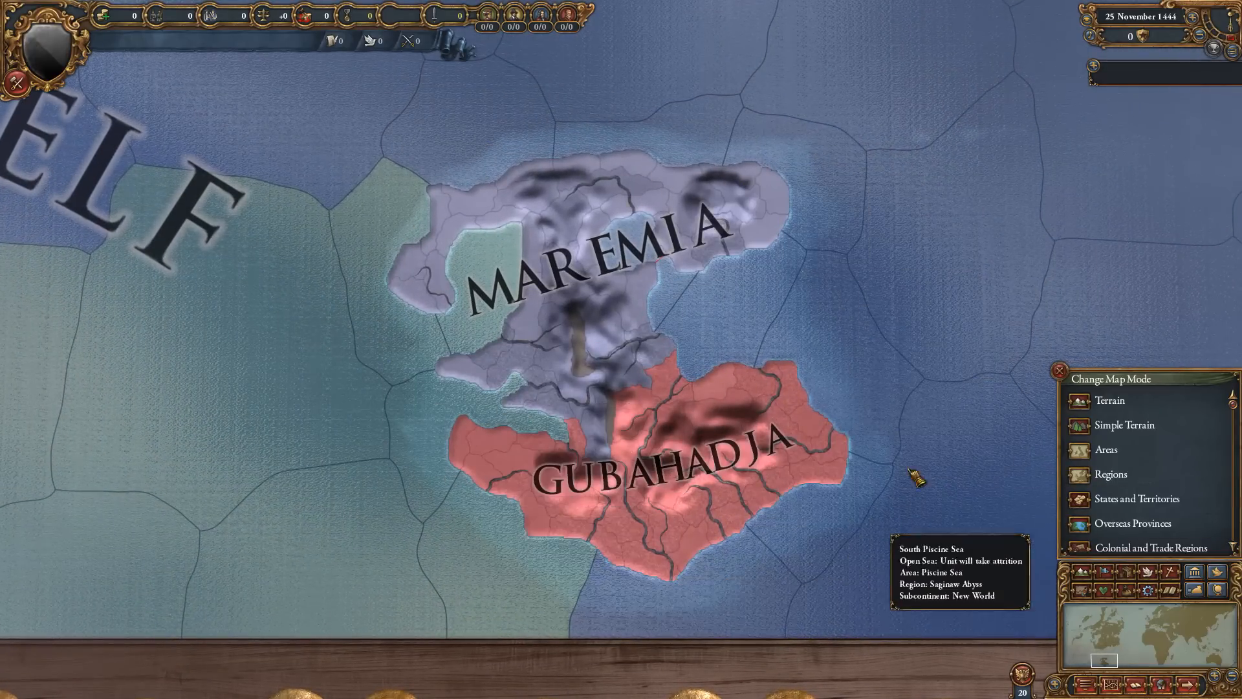
pyautogui.scroll(2, 1018, 438)
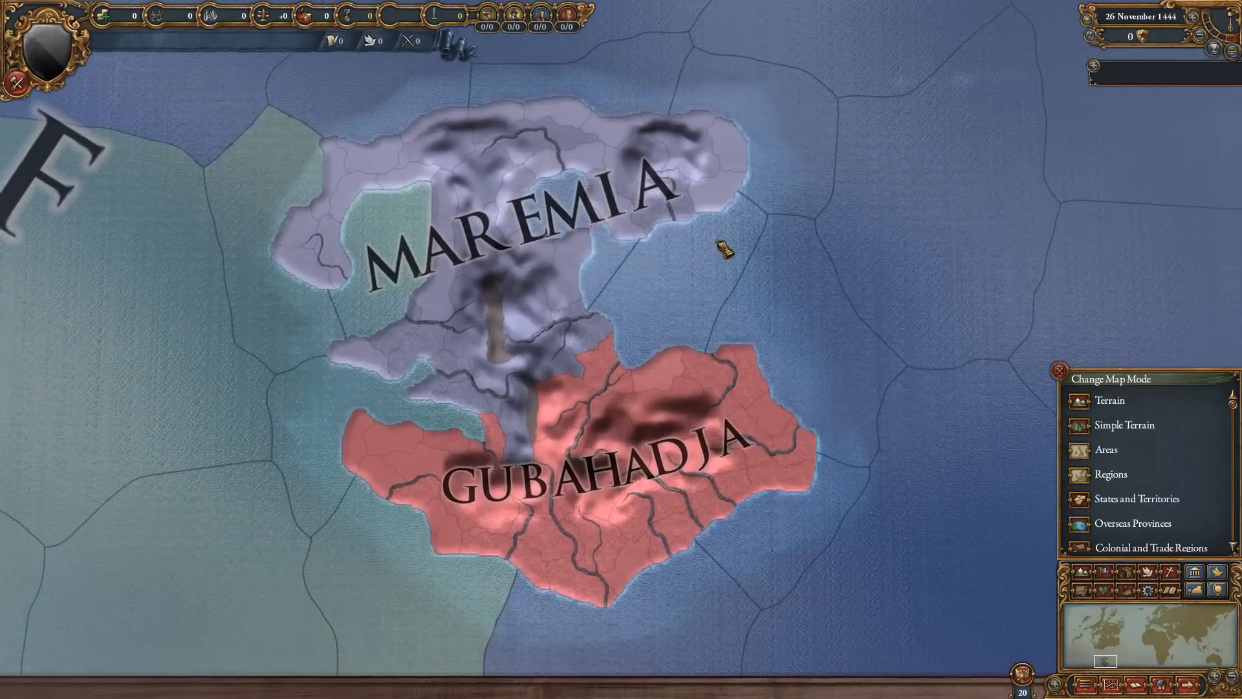
pyautogui.moveTo(417, 218); pyautogui.dragTo(491, 262)
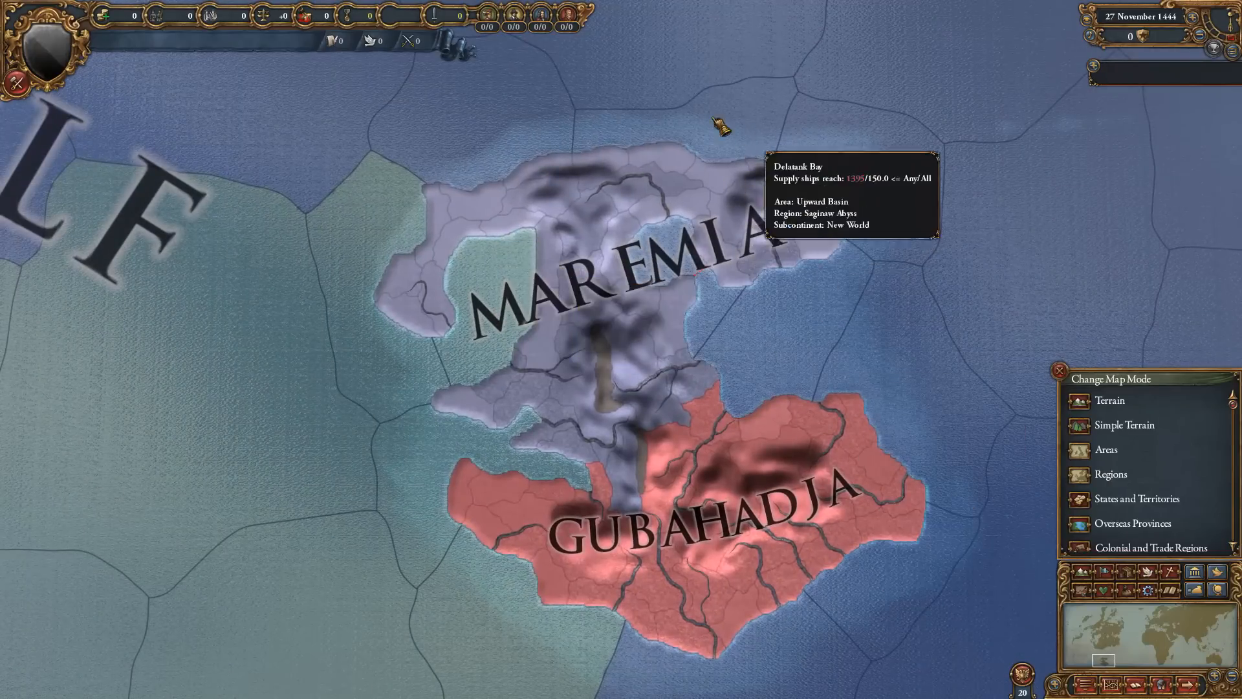
# - Select the Elzephoria province in the regions view and examine it together with its surrounding provinces
pyautogui.scroll(5, 643, 445)
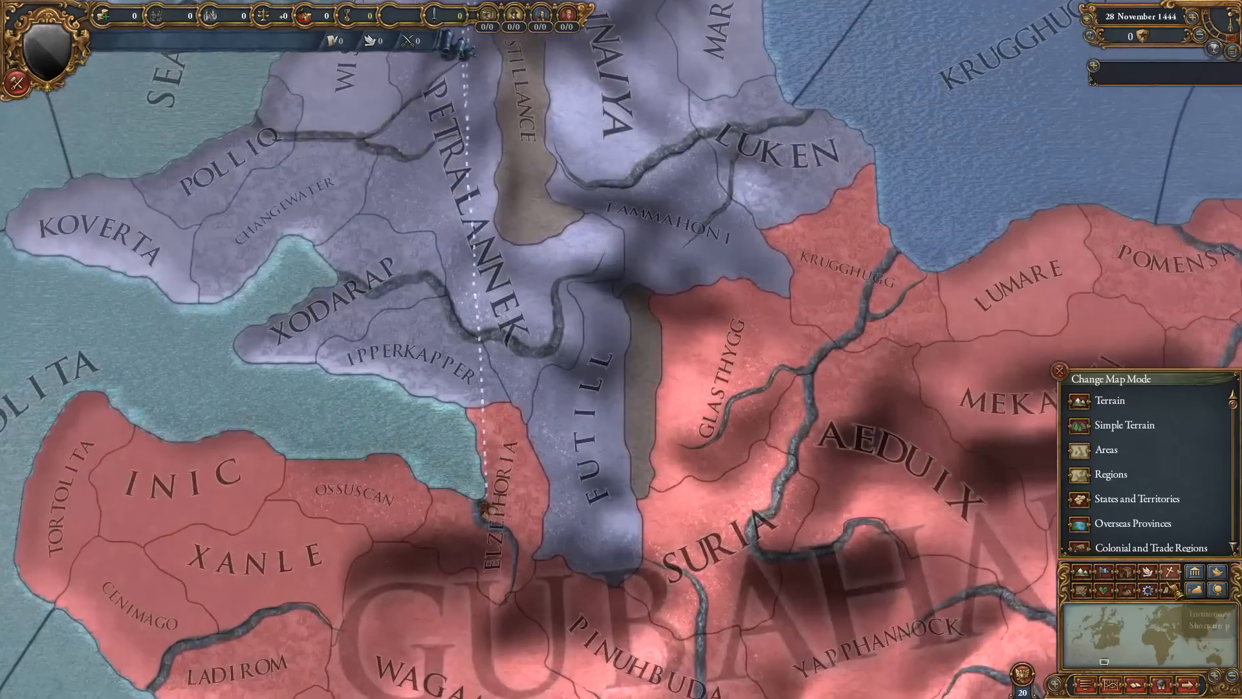
pyautogui.scroll(2, 498, 414)
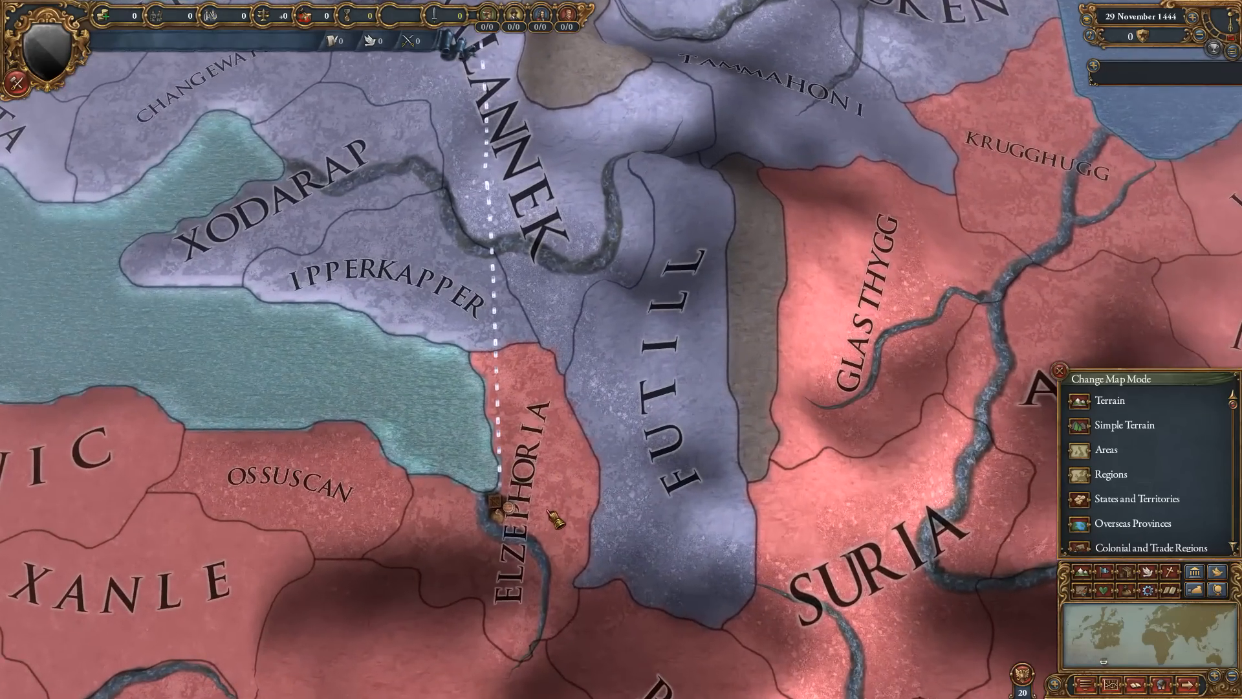
pyautogui.click(514, 446)
pyautogui.scroll(-5, 517, 448)
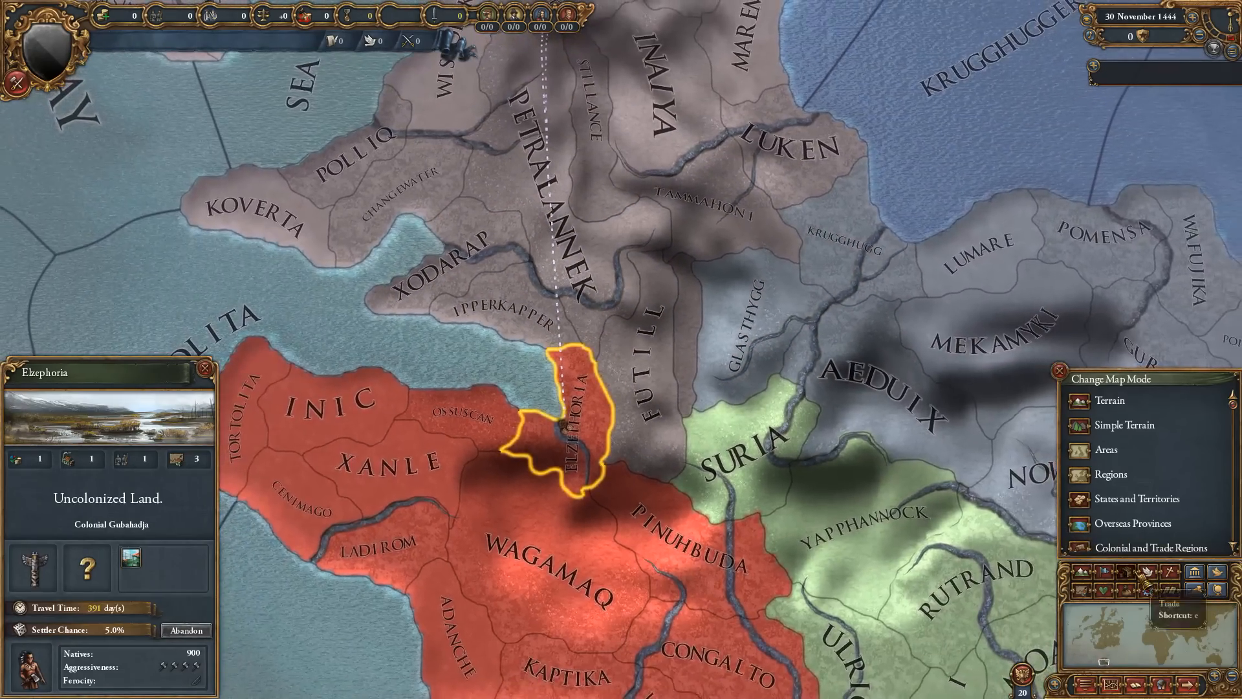
# - Return to the trade map mode, deselect Elzephoria, and view both trade nodes on the island
pyautogui.press('e')
pyautogui.scroll(-3, 750, 472)
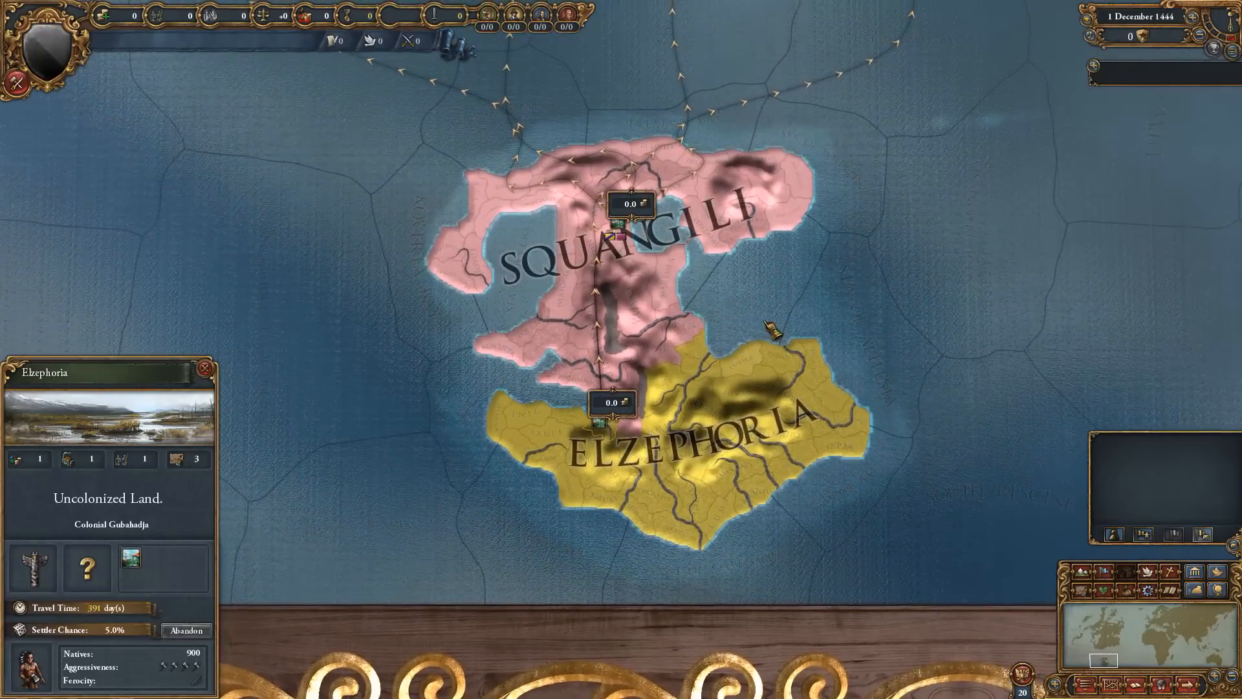
pyautogui.click(819, 333)
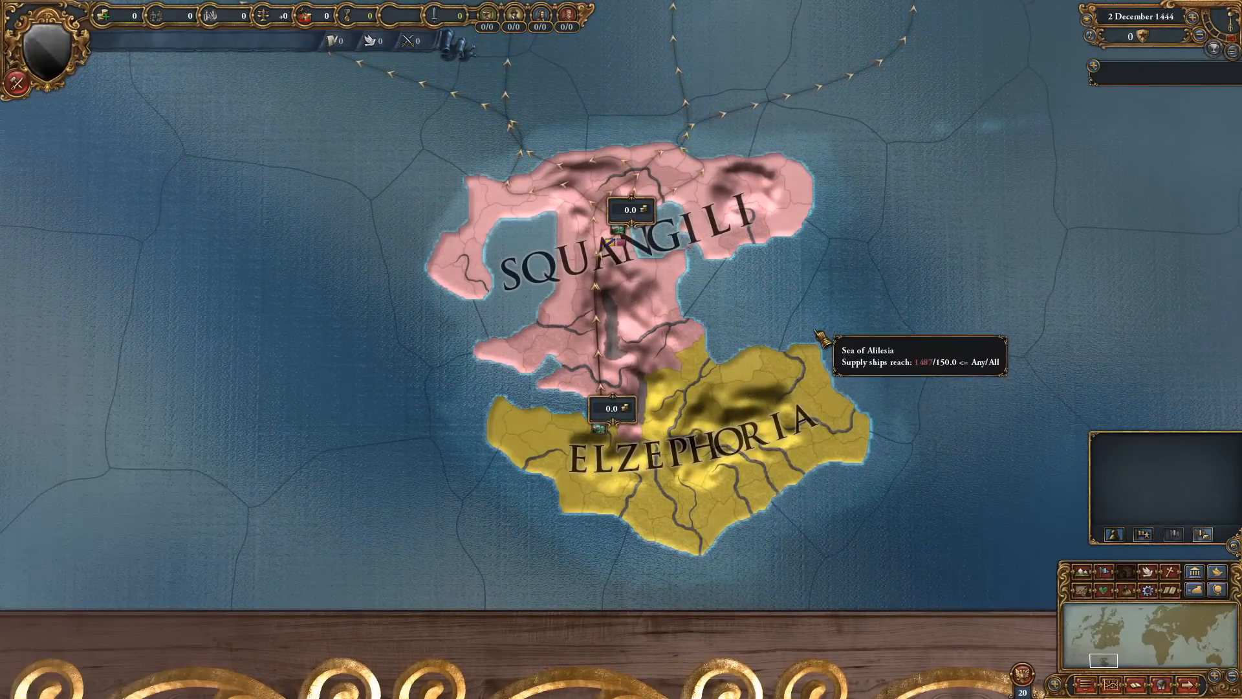
pyautogui.scroll(1, 835, 423)
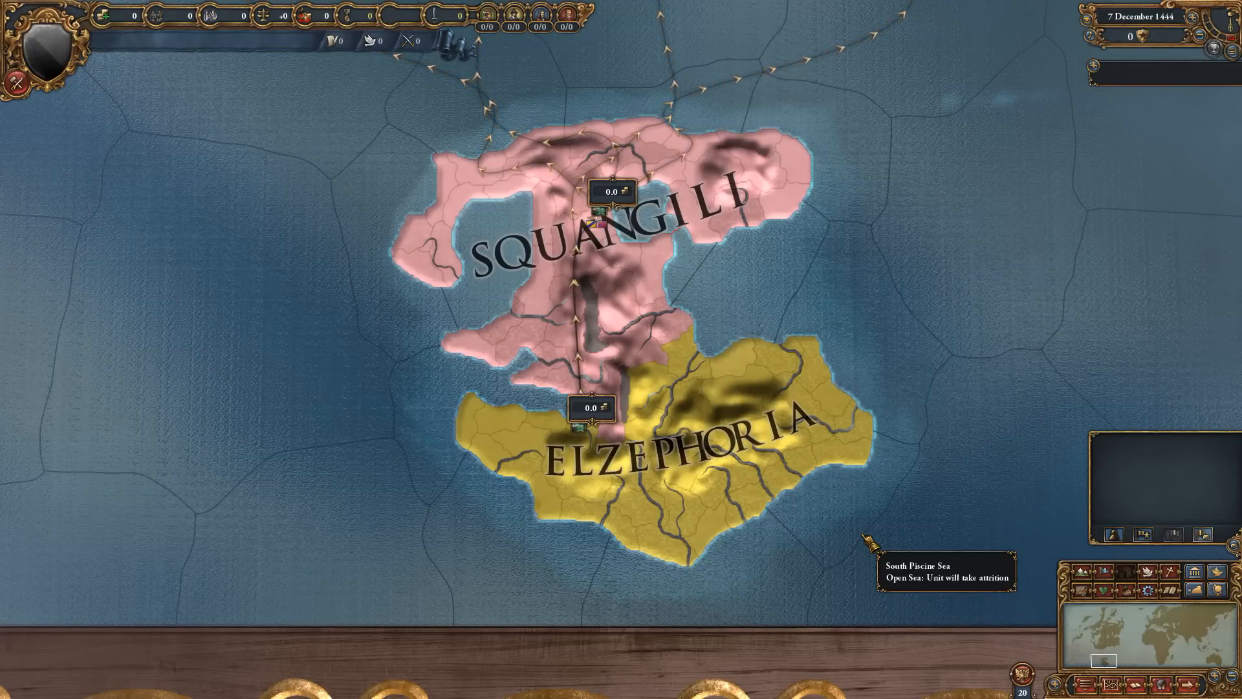
# - Switch from the trade view to the terrain map mode and examine the landscape around Yapphannock and Rutrand in the island's south
pyautogui.scroll(5, 733, 463)
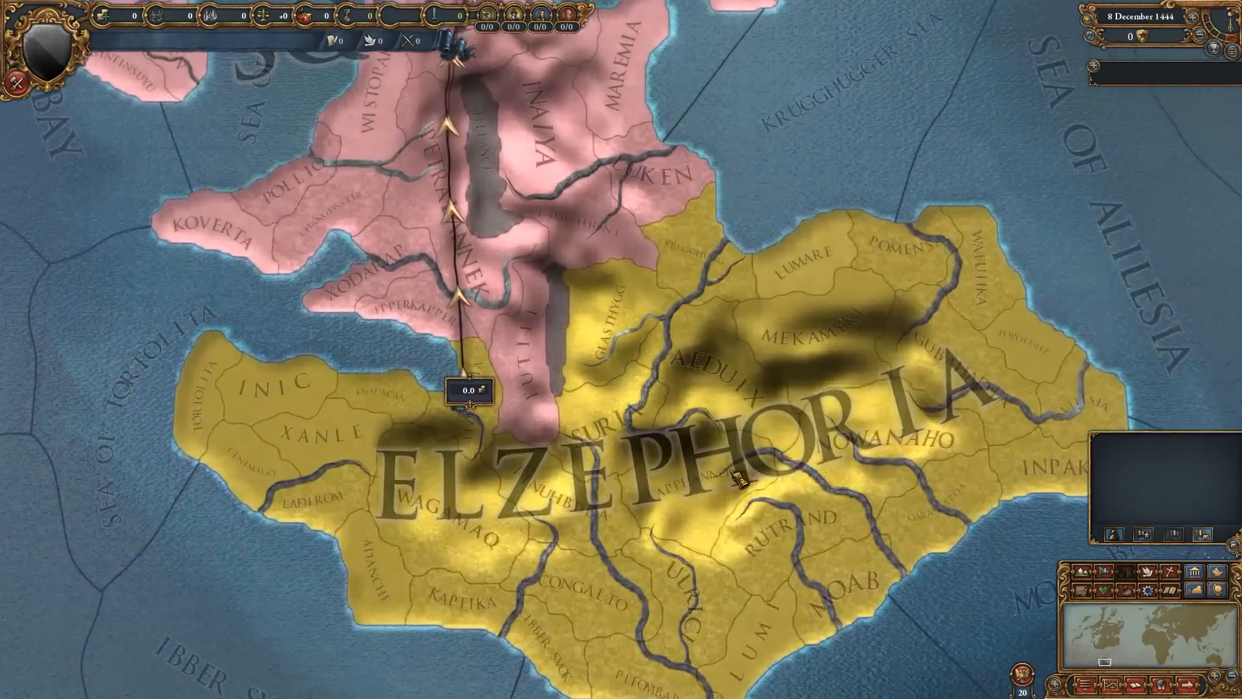
pyautogui.scroll(-5, 739, 480)
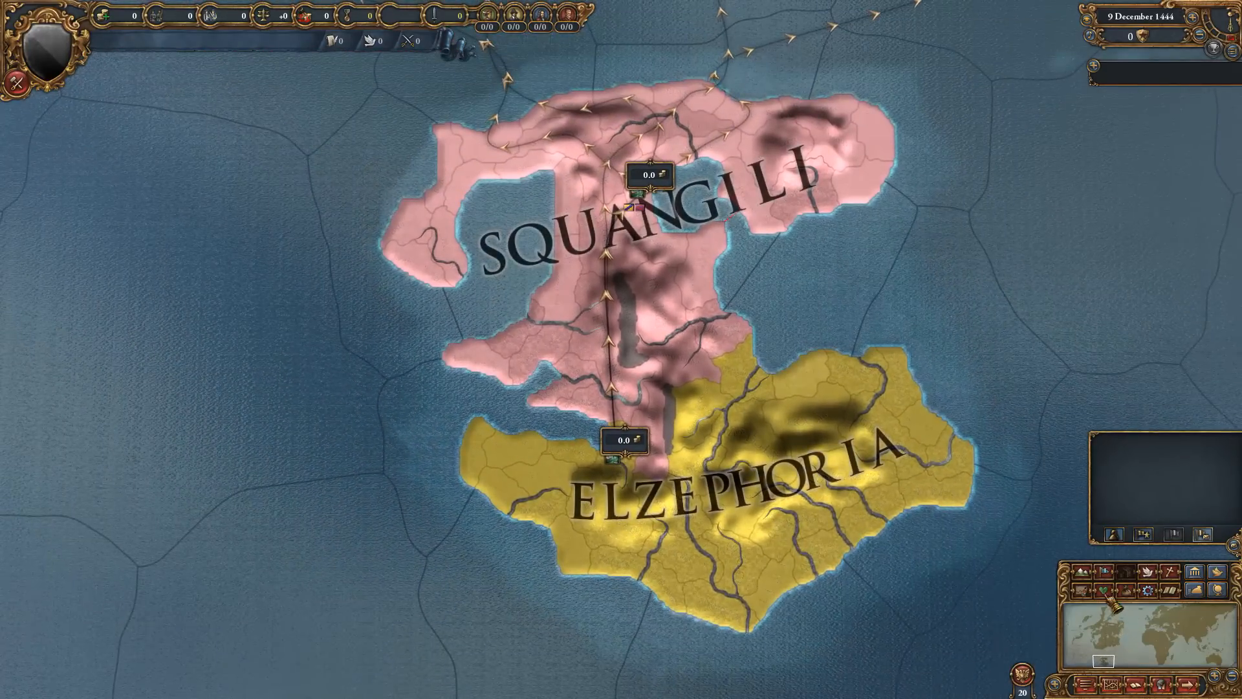
pyautogui.click(1103, 572)
pyautogui.scroll(-2, 783, 395)
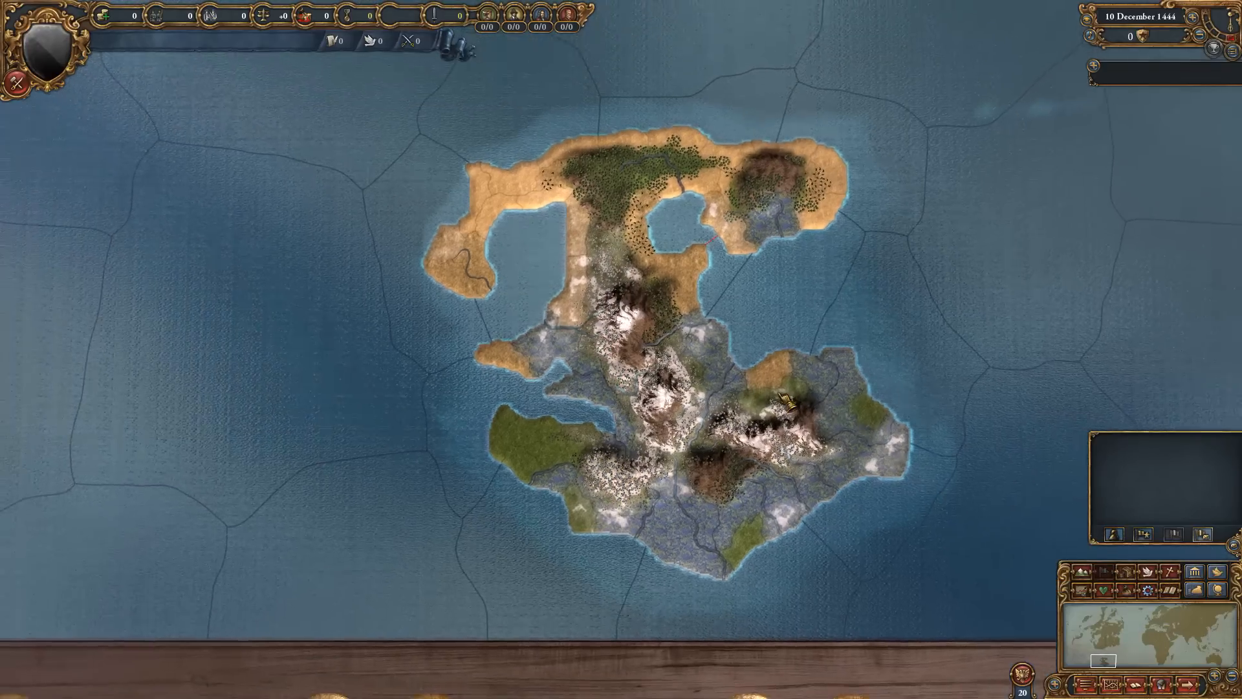
pyautogui.scroll(2, 786, 399)
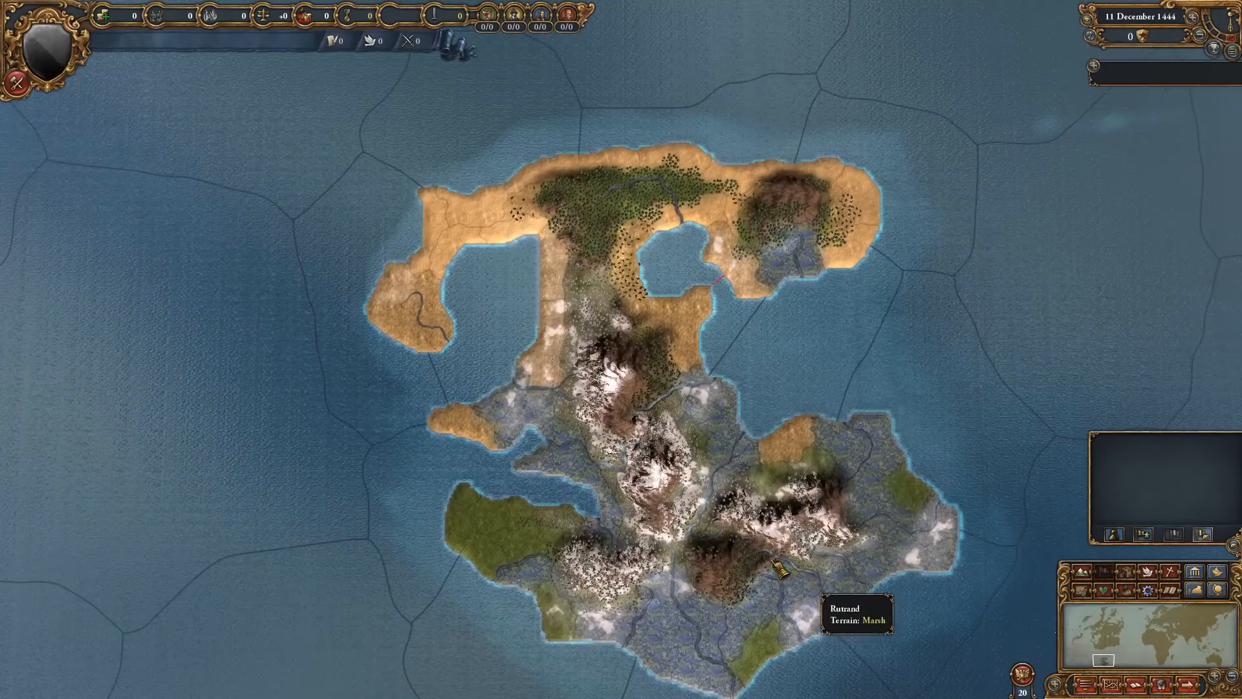
pyautogui.scroll(6, 779, 570)
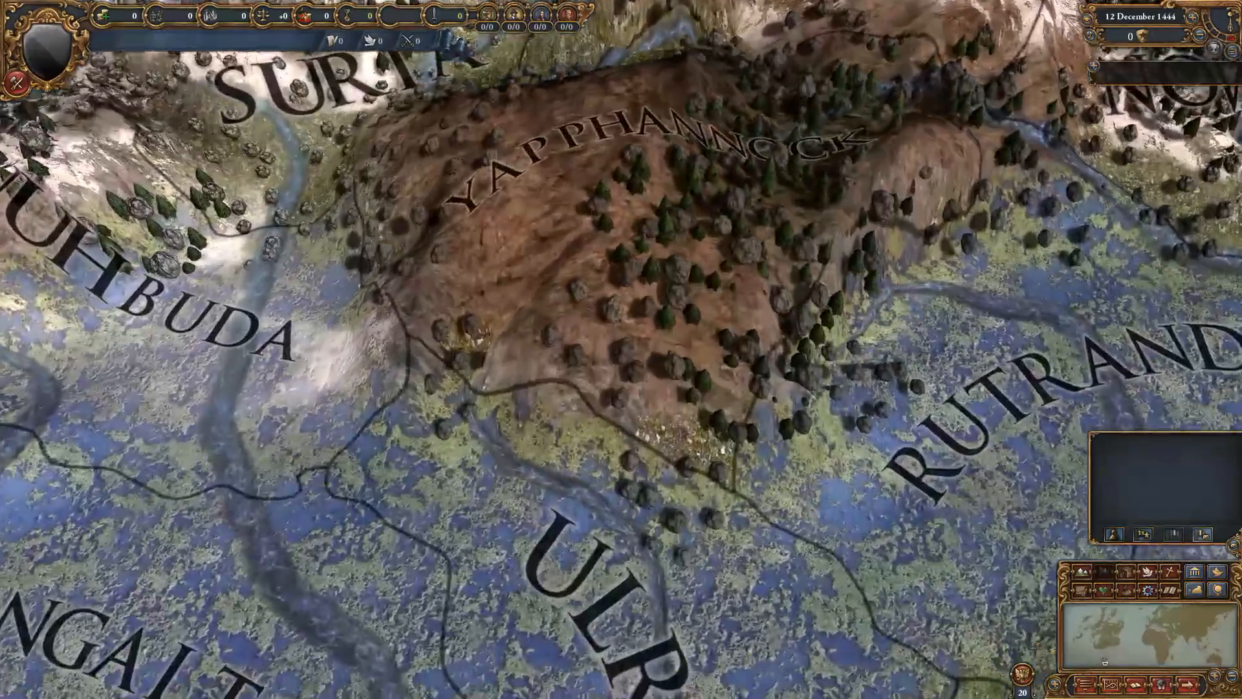
pyautogui.scroll(-6, 600, 350)
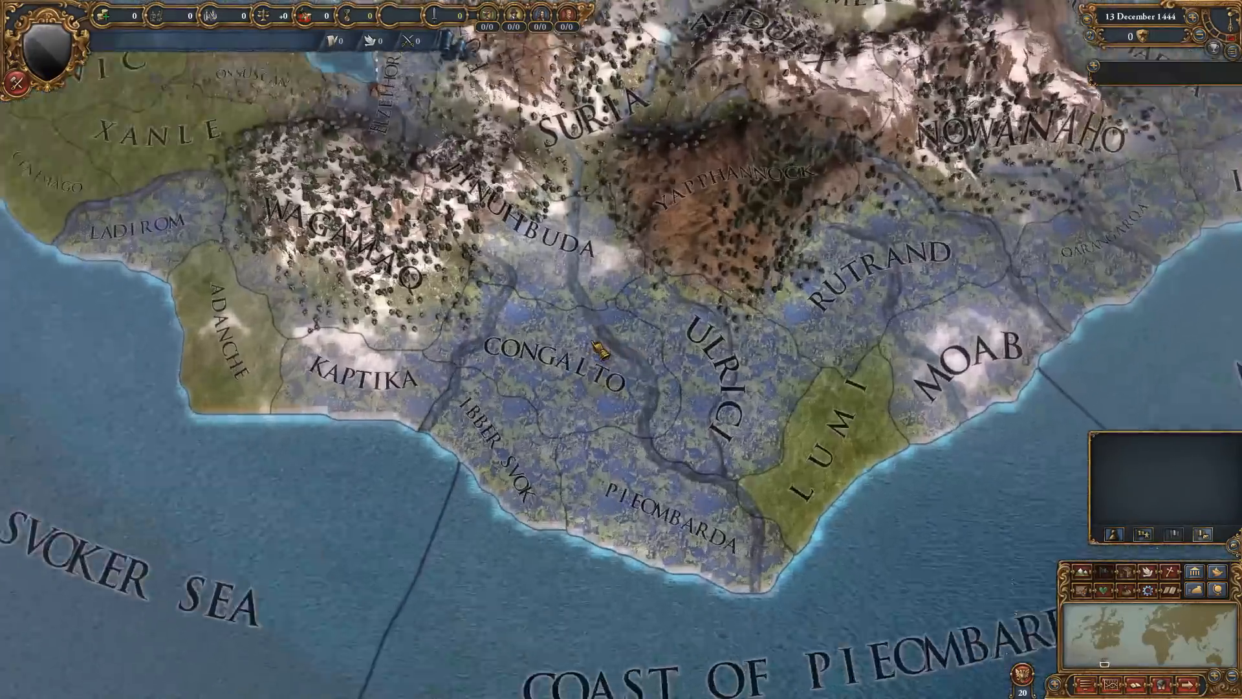
# - Select the Congalto province in the southern marshland, view its details, and deselect it
pyautogui.scroll(3, 601, 350)
pyautogui.click(601, 349)
pyautogui.scroll(-3, 601, 362)
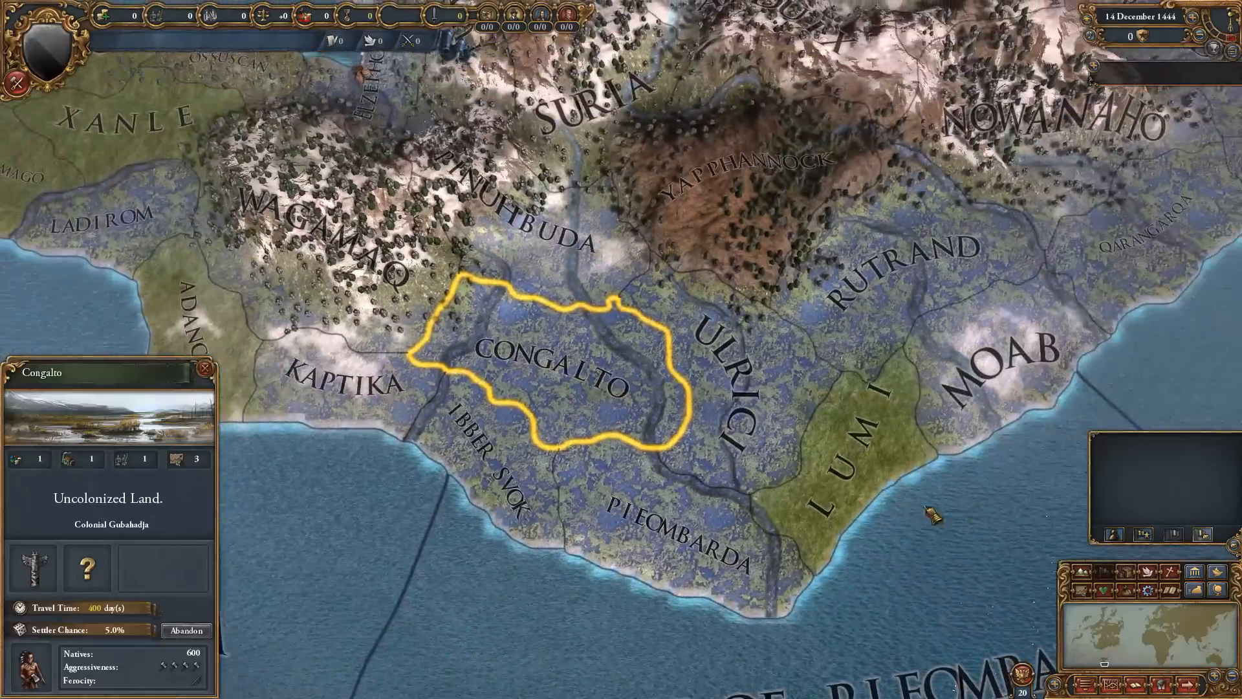
pyautogui.click(930, 511)
# - Examine the terrain of the island's eastern provinces, from Krugghugg by the gulf across to Pomensa and Wafujika
pyautogui.moveTo(870, 220); pyautogui.dragTo(1014, 427)
pyautogui.moveTo(804, 194); pyautogui.dragTo(609, 475)
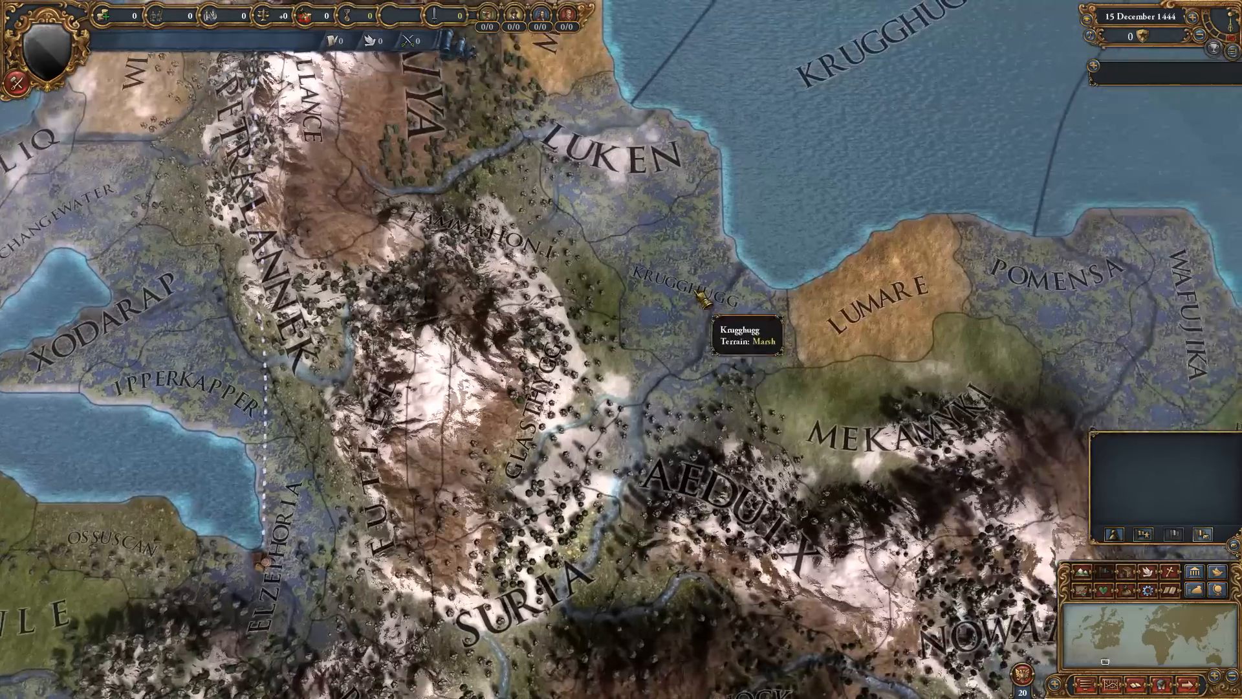
pyautogui.click(705, 301)
pyautogui.scroll(5, 705, 302)
pyautogui.click(854, 193)
pyautogui.moveTo(1009, 388); pyautogui.dragTo(582, 311)
pyautogui.moveTo(996, 353); pyautogui.dragTo(747, 301)
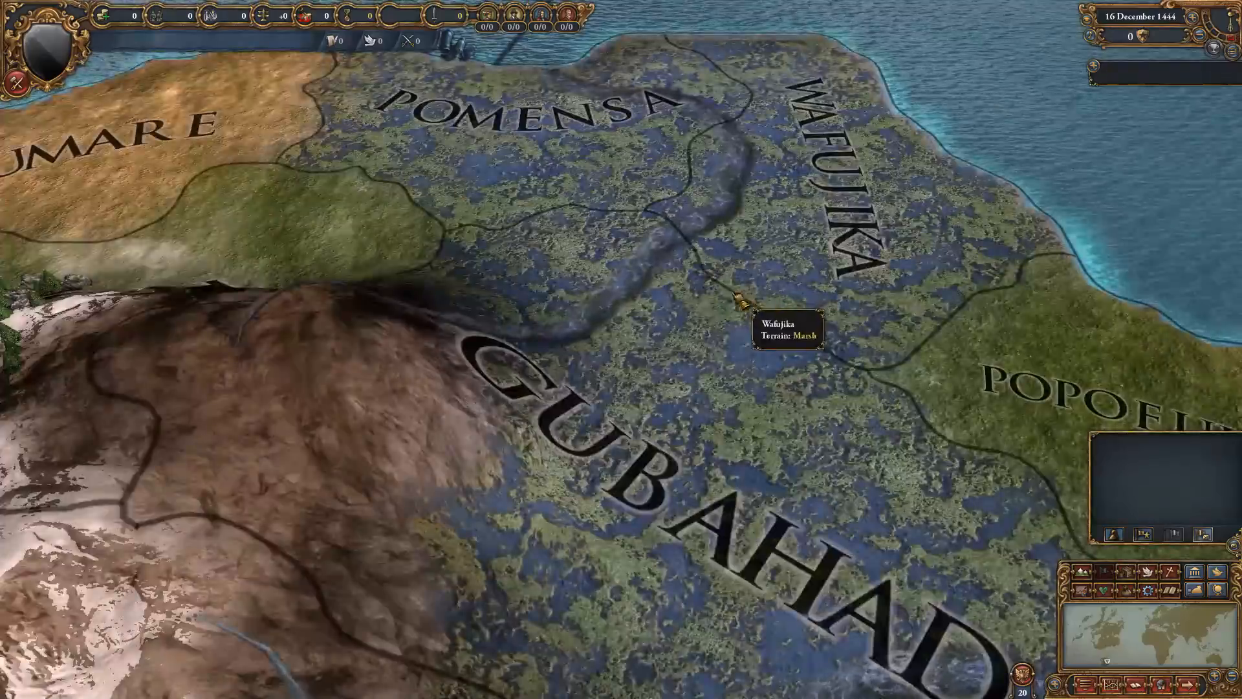
# - Return to the view of the whole island and bring up the Windows Start menu over the game
pyautogui.scroll(-6, 744, 299)
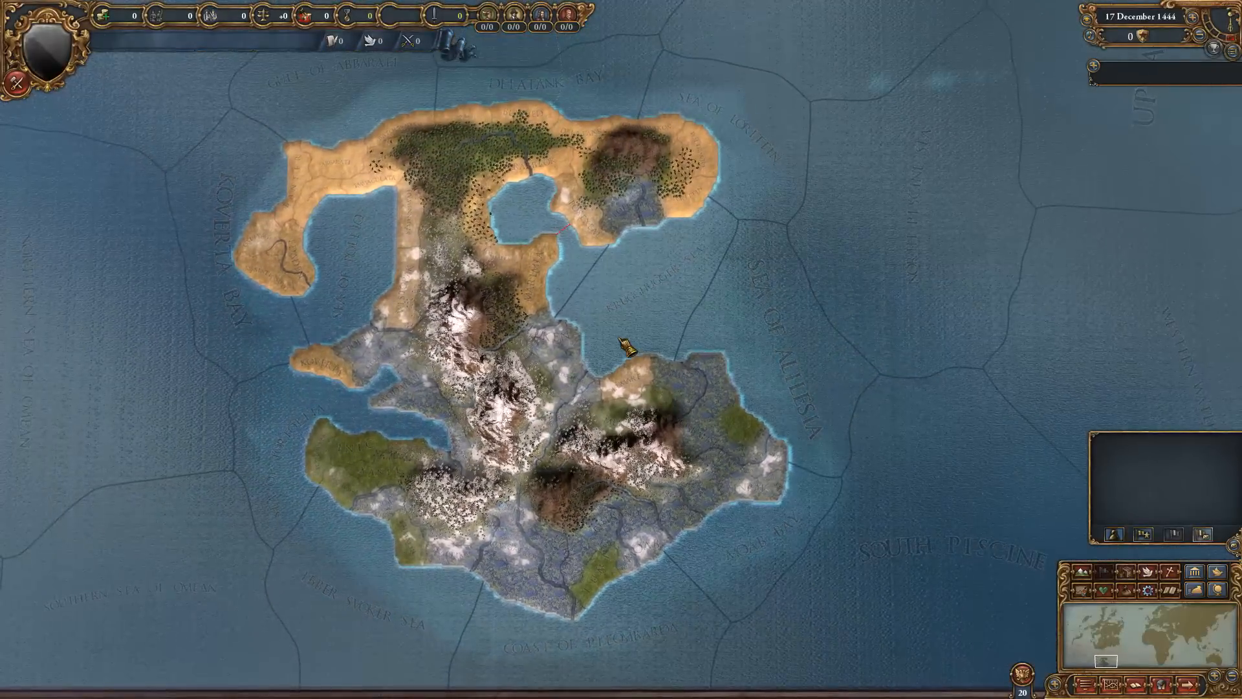
pyautogui.scroll(-4, 626, 346)
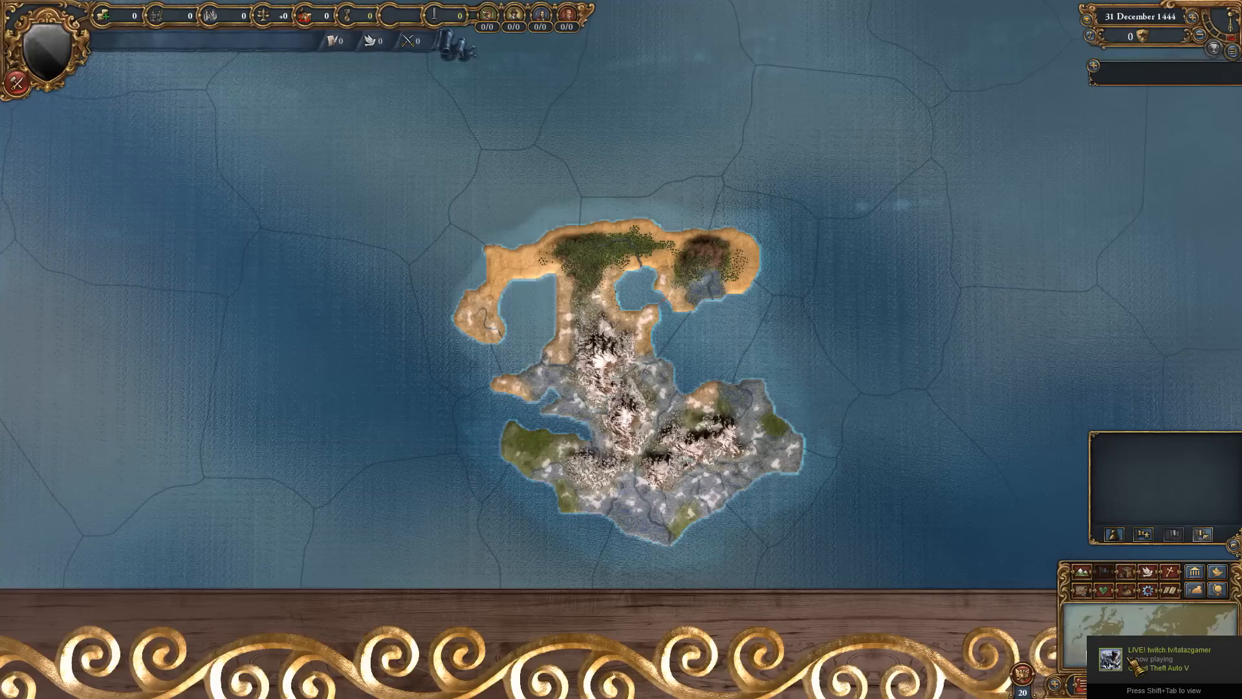
pyautogui.press('super')
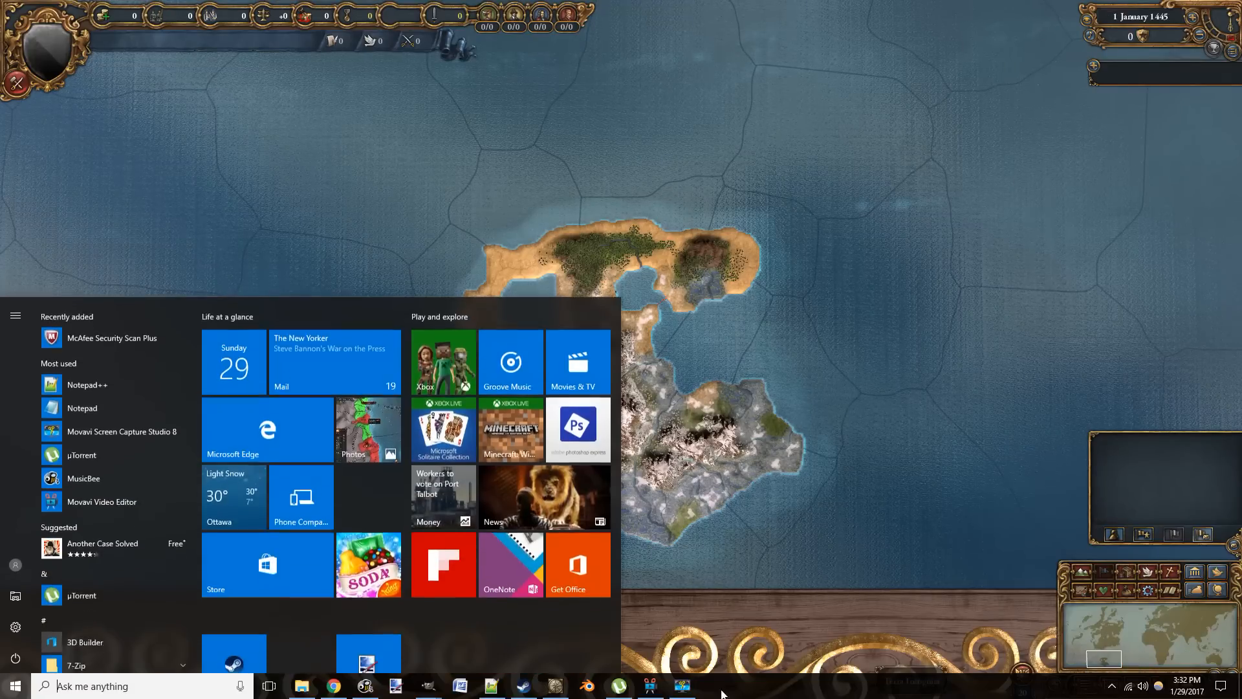